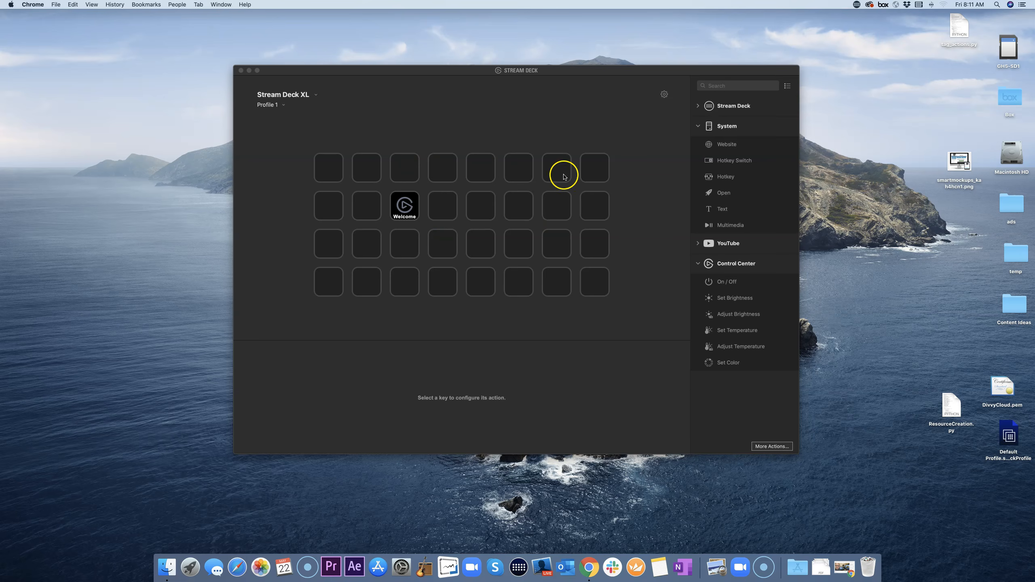
Step: Load the XL's Default Profile with its app-launch keys, then bring Chrome to the front
click(279, 105)
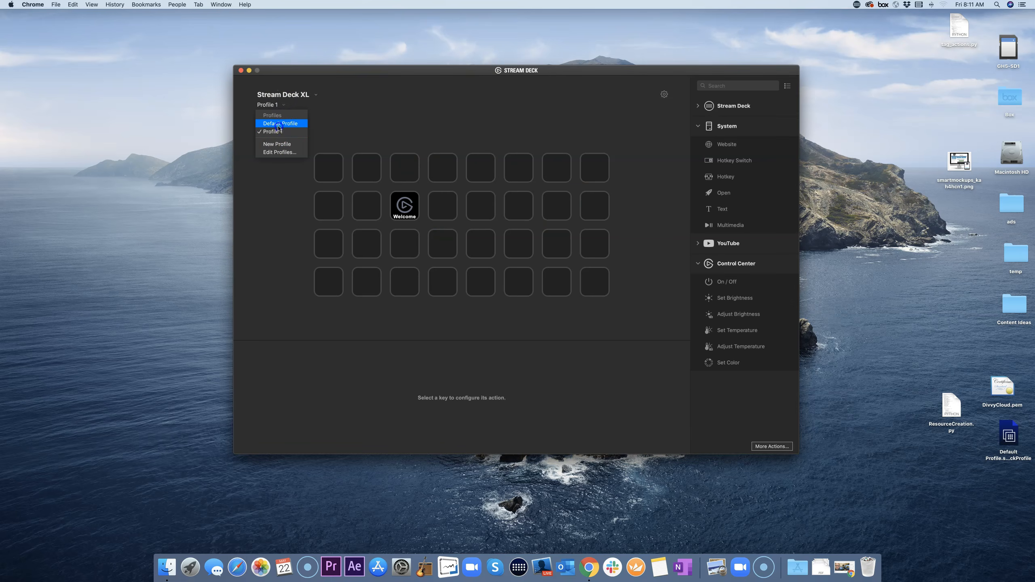
click(280, 124)
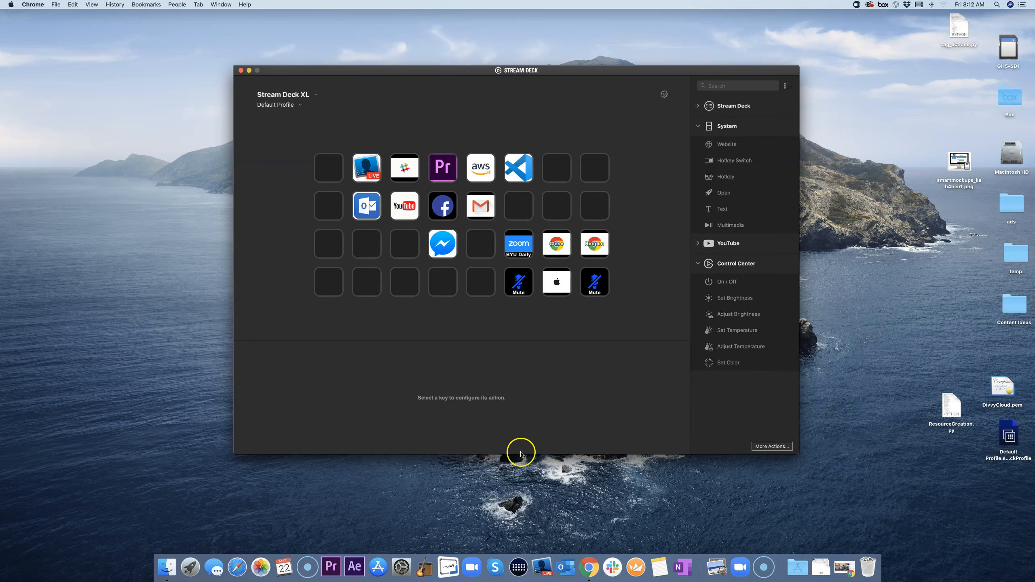
click(589, 567)
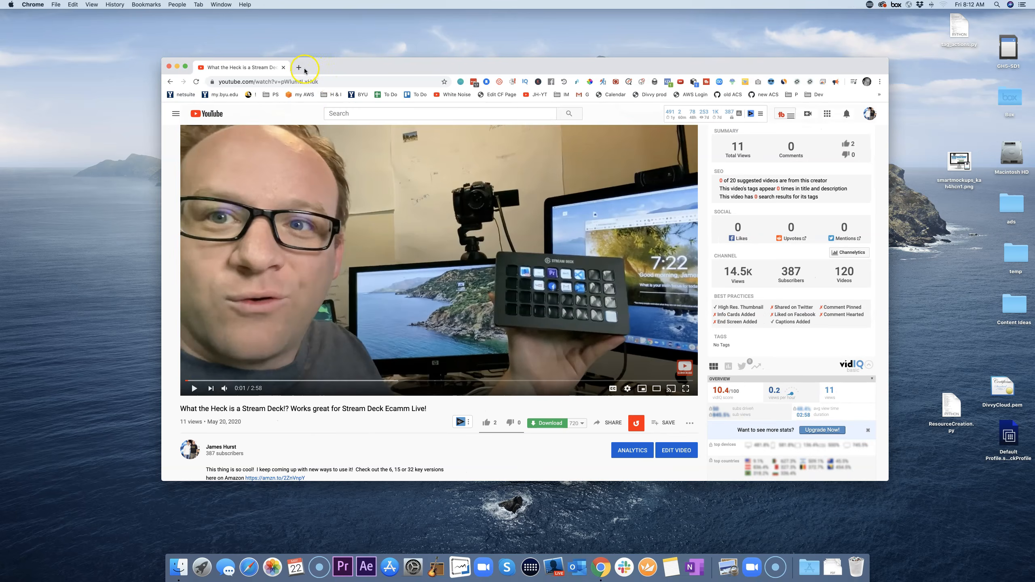
Step: Google 'stream deck download' in a new tab and open the 'Stream Deck | elgato.com' result
click(304, 69)
click(354, 82)
text(stream deck d)
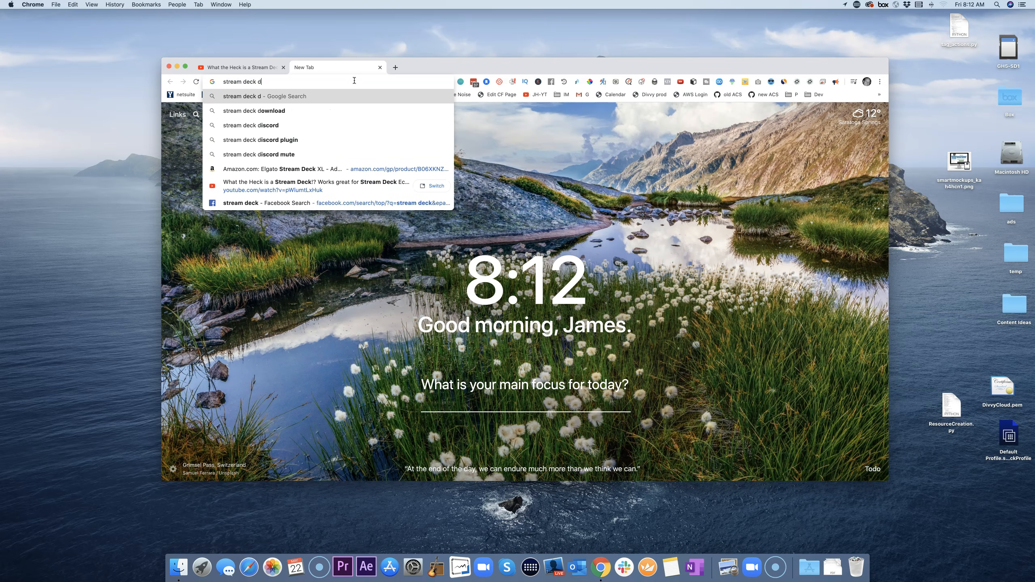
key(Down)
key(Return)
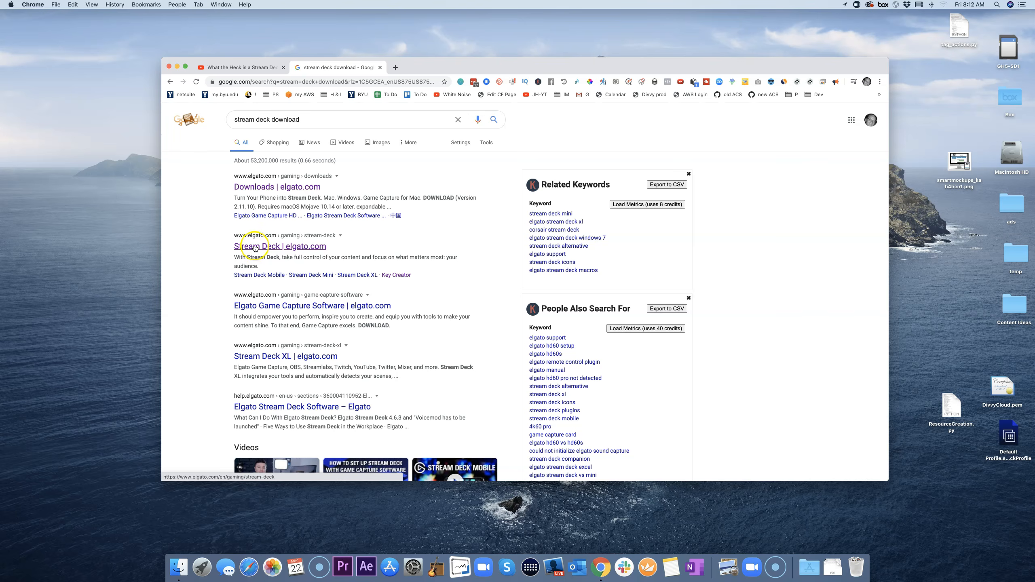
click(255, 246)
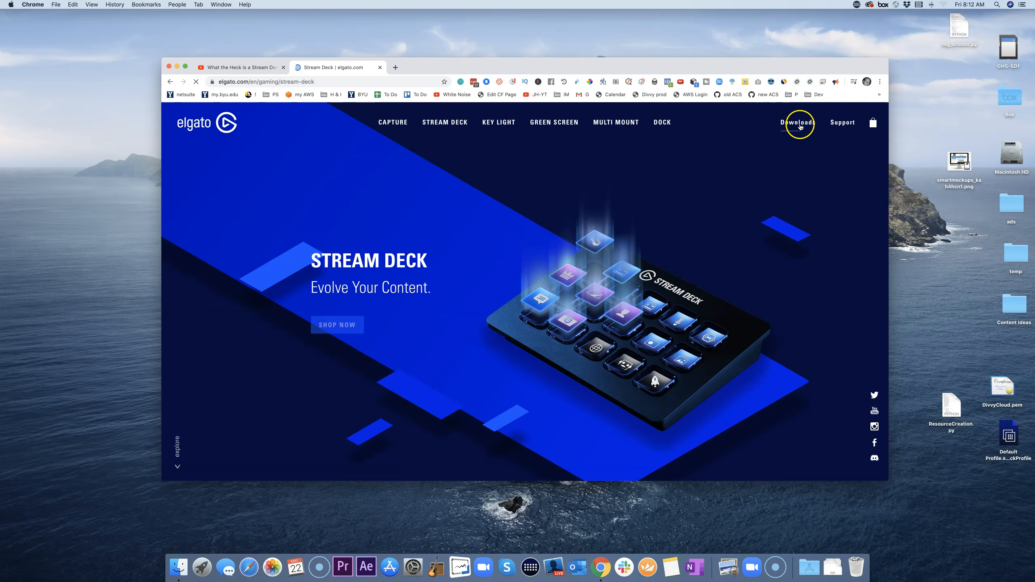
Step: Go to Elgato's Downloads page and scroll to the download cards
click(798, 128)
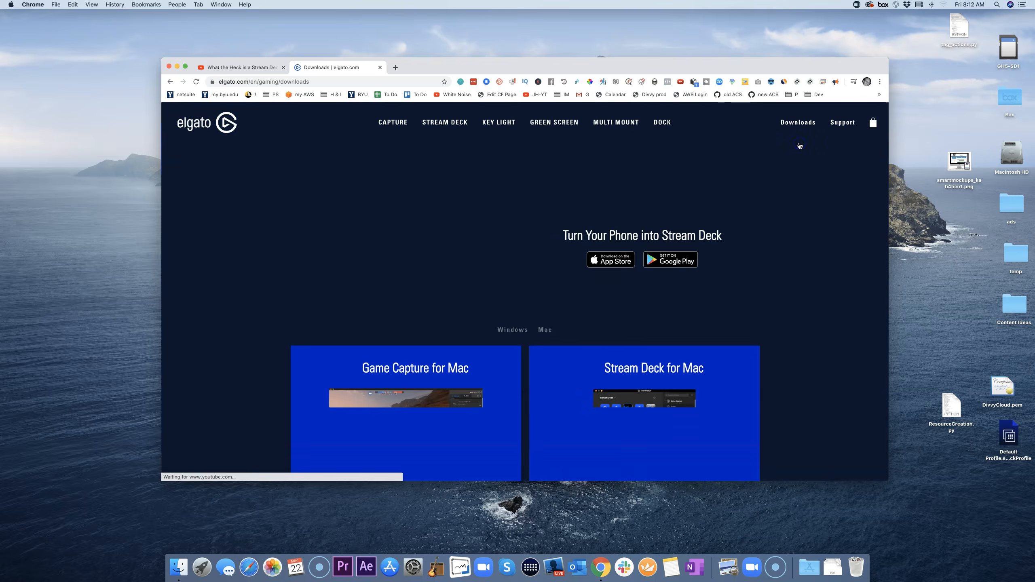
scroll(730, 268, down, 5)
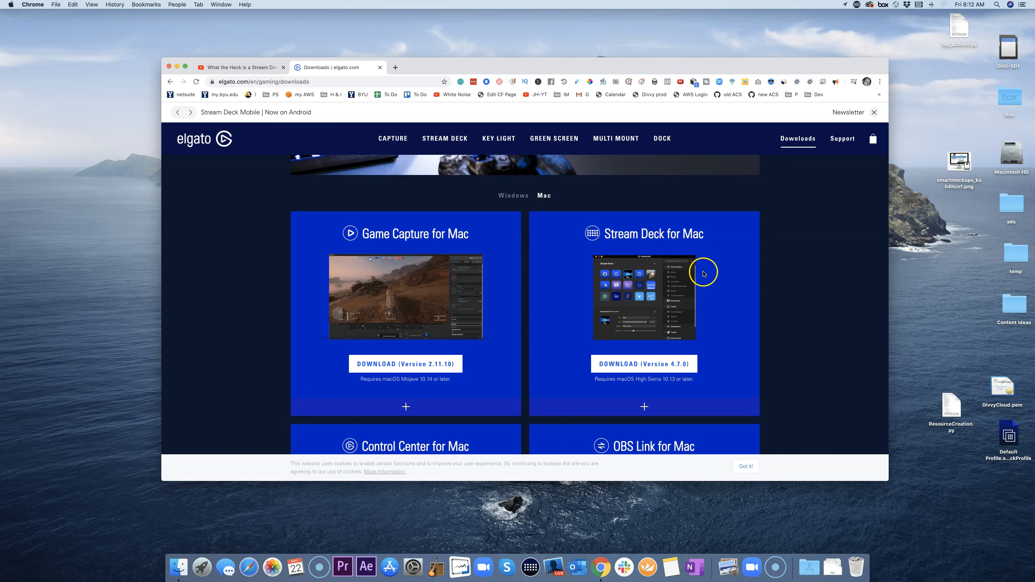
scroll(705, 266, down, 1)
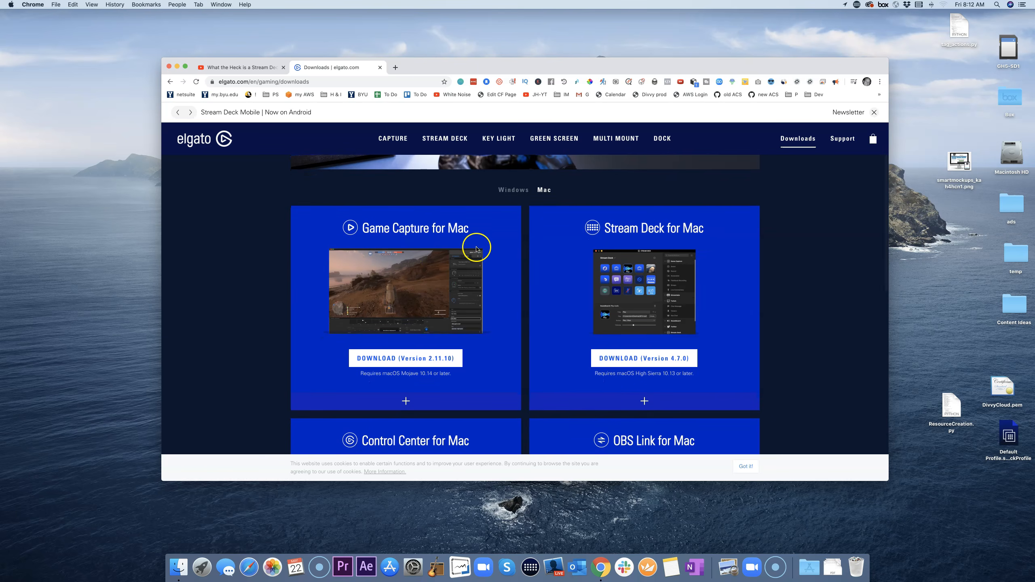
scroll(567, 277, down, 5)
scroll(567, 279, down, 4)
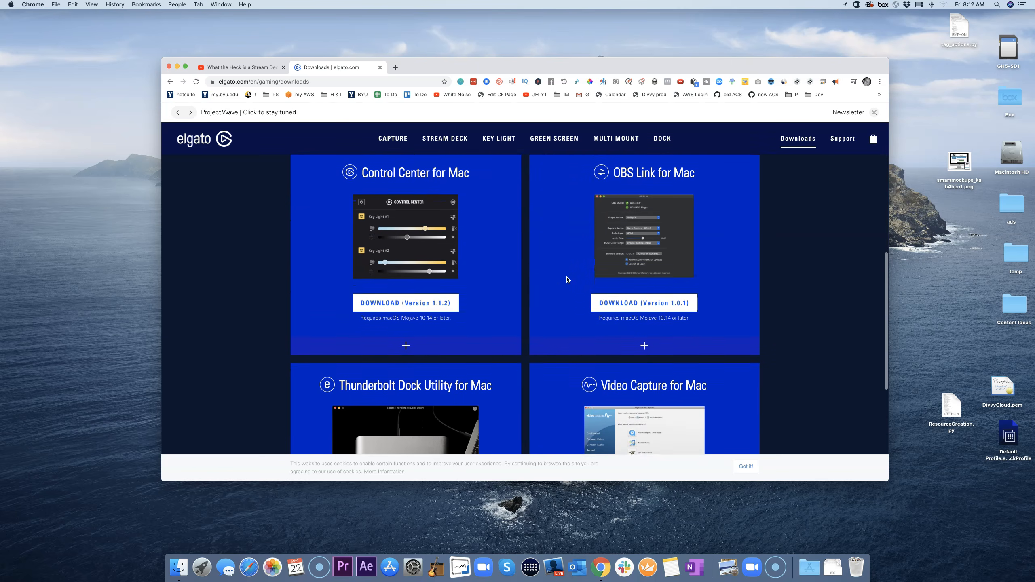
scroll(568, 280, up, 2)
scroll(567, 280, up, 5)
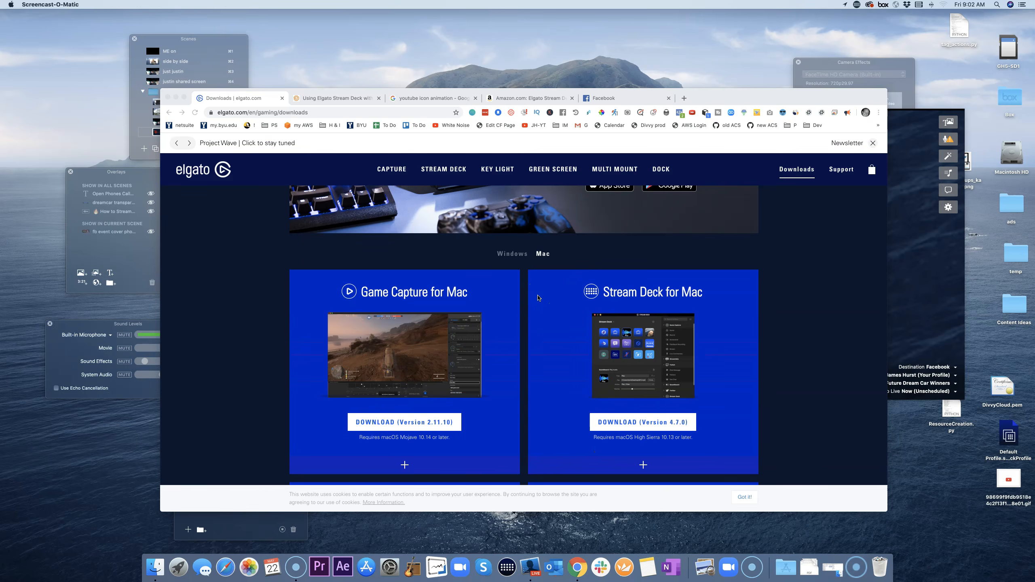
Step: Toggle the downloads between Windows and Mac, leaving Mac selected
click(547, 253)
click(510, 254)
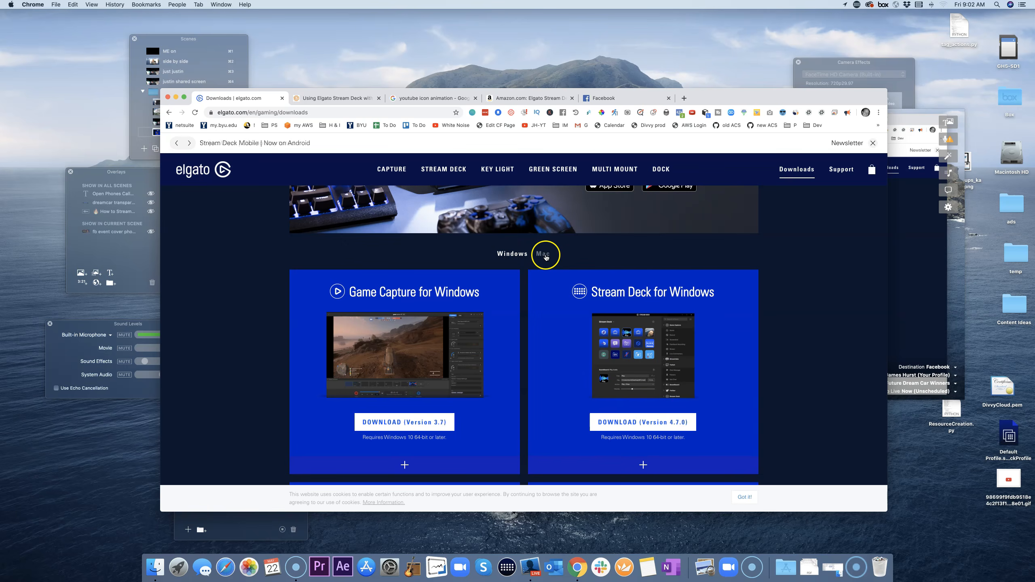
click(546, 257)
click(513, 257)
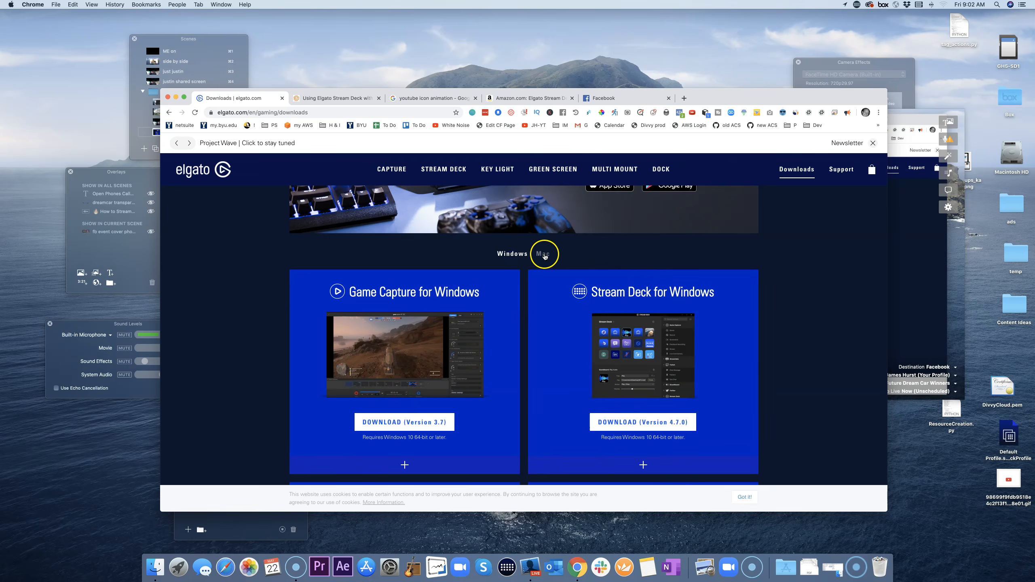
click(545, 256)
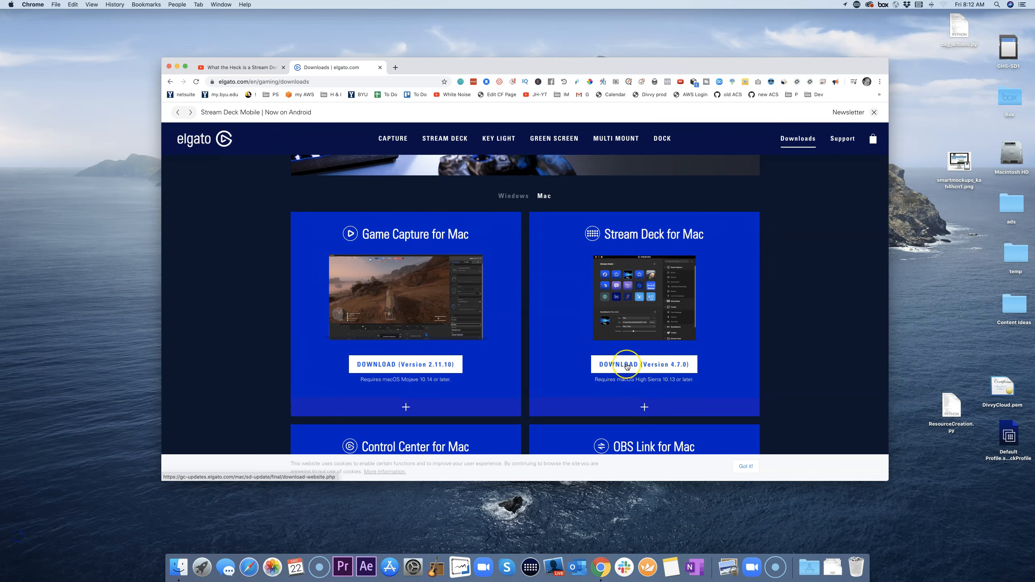
Step: Start the Stream Deck for Mac download, cancel the installer save, and return to Stream Deck
click(627, 367)
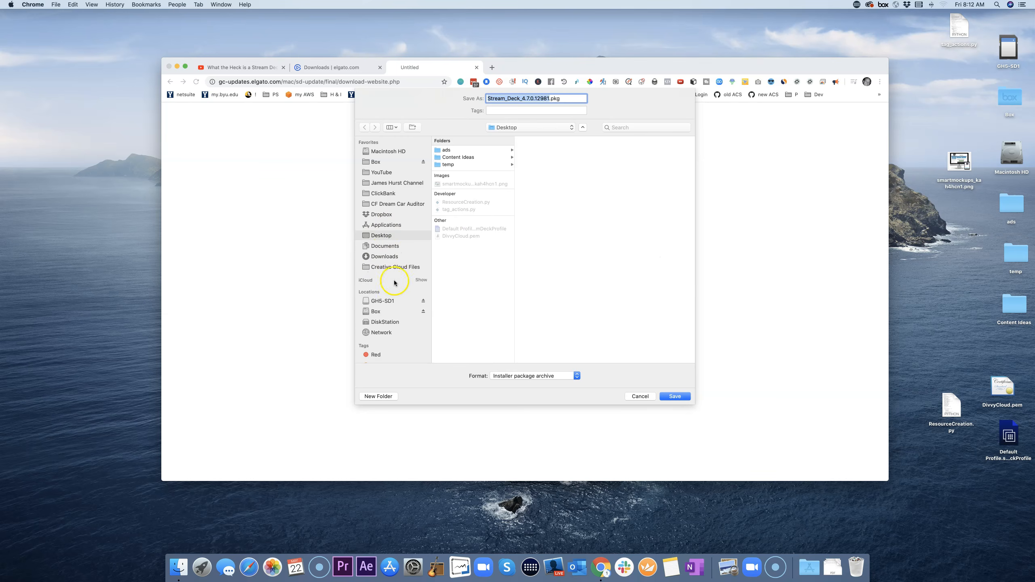
click(645, 397)
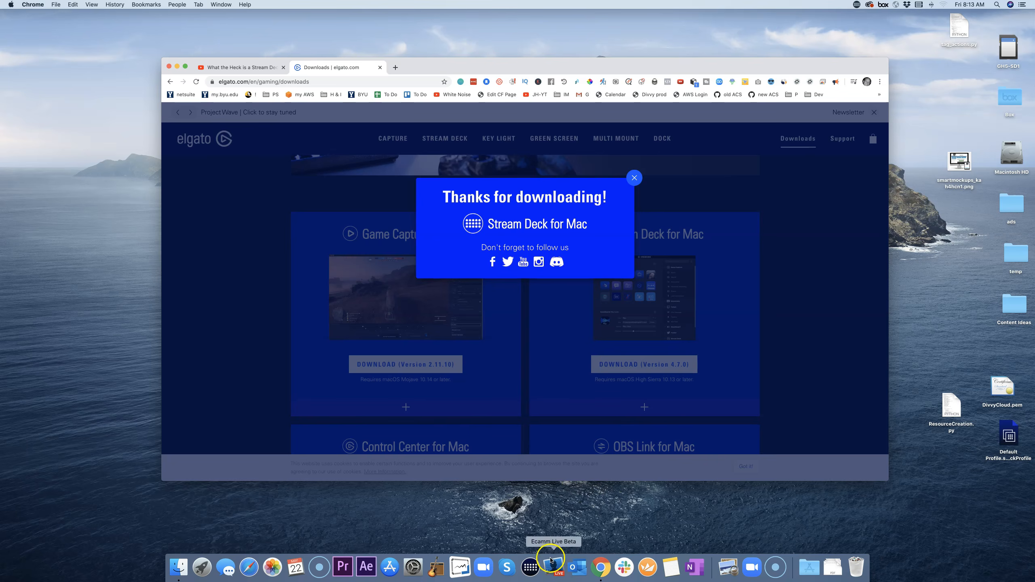
click(530, 569)
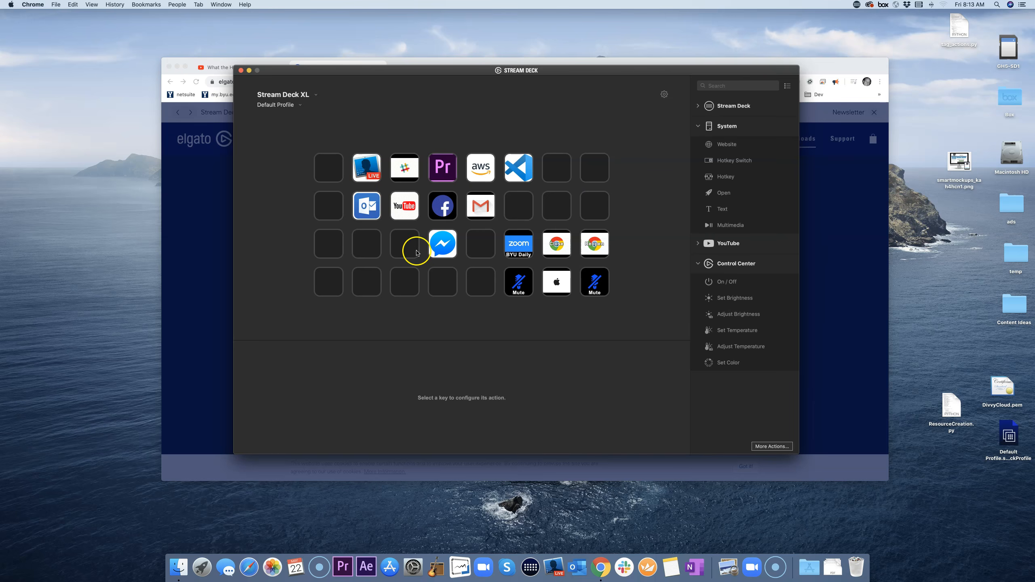
Step: Switch to Profile 1, select the blank key beside Welcome, and move Chrome lower on screen
click(301, 106)
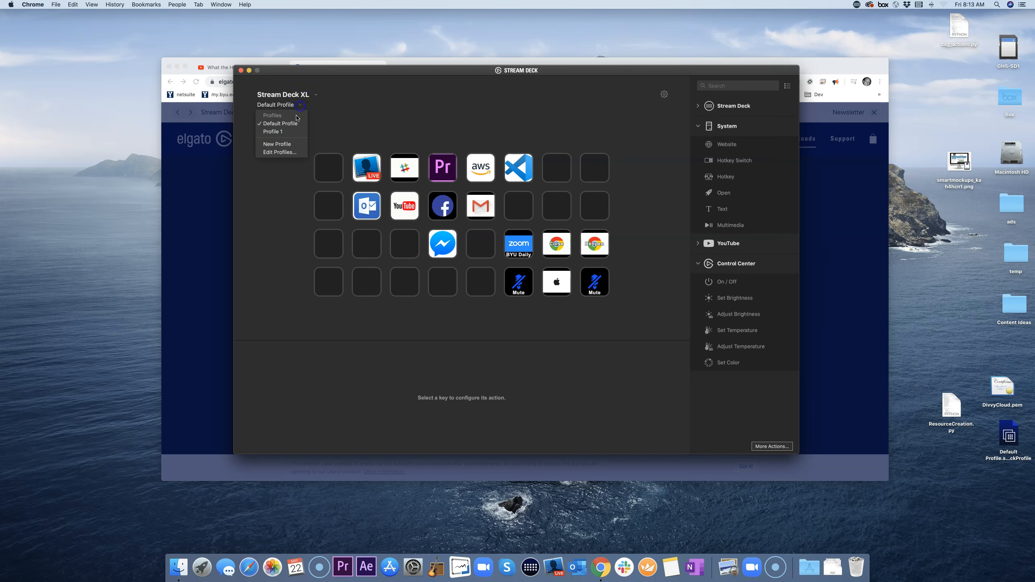
click(278, 132)
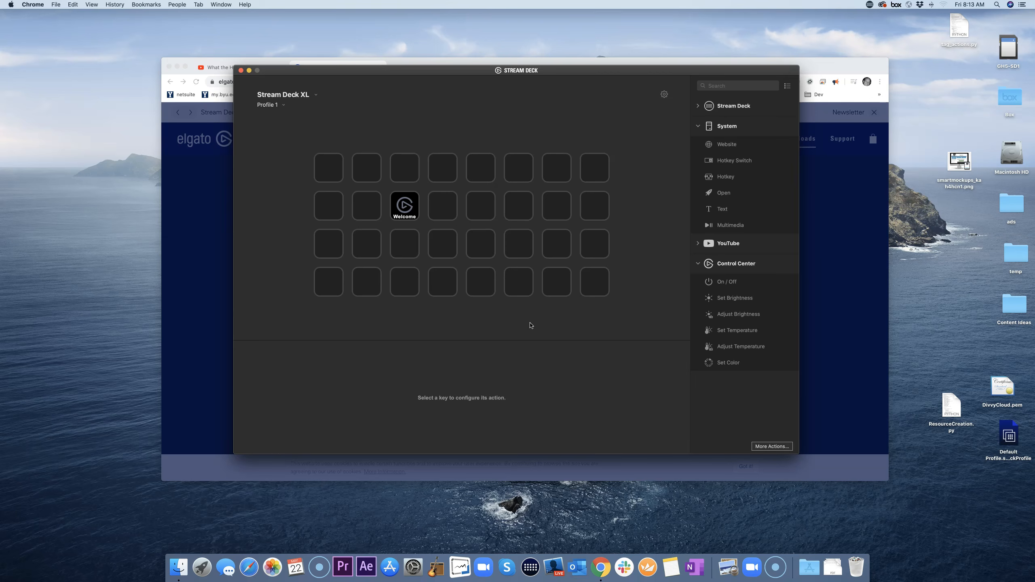
click(444, 210)
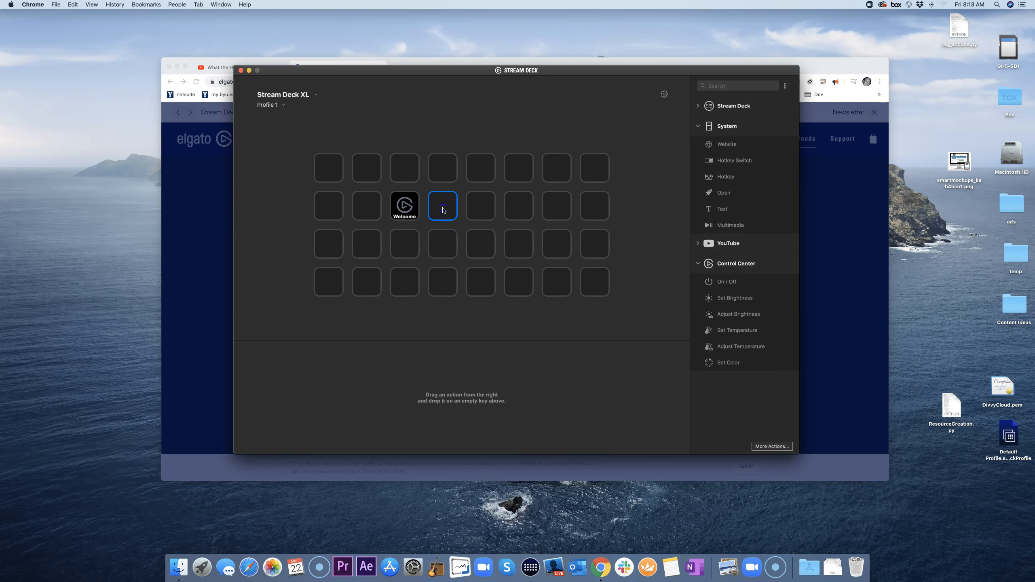
drag(480, 64, 480, 137)
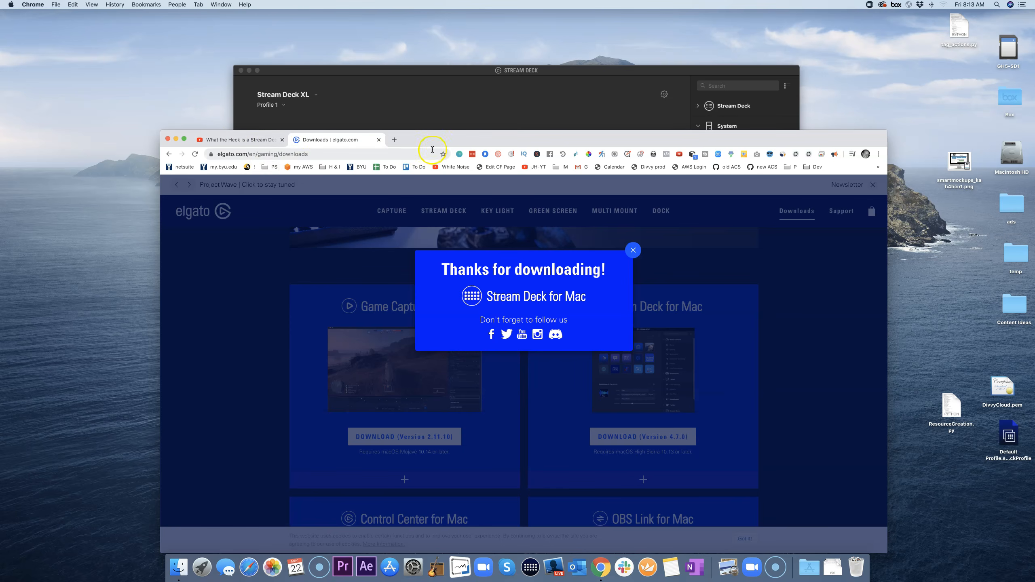
Step: Open the YouTube channel bookmark in a new tab, select its URL, then reselect Stream Deck's blank key
drag(455, 135, 431, 120)
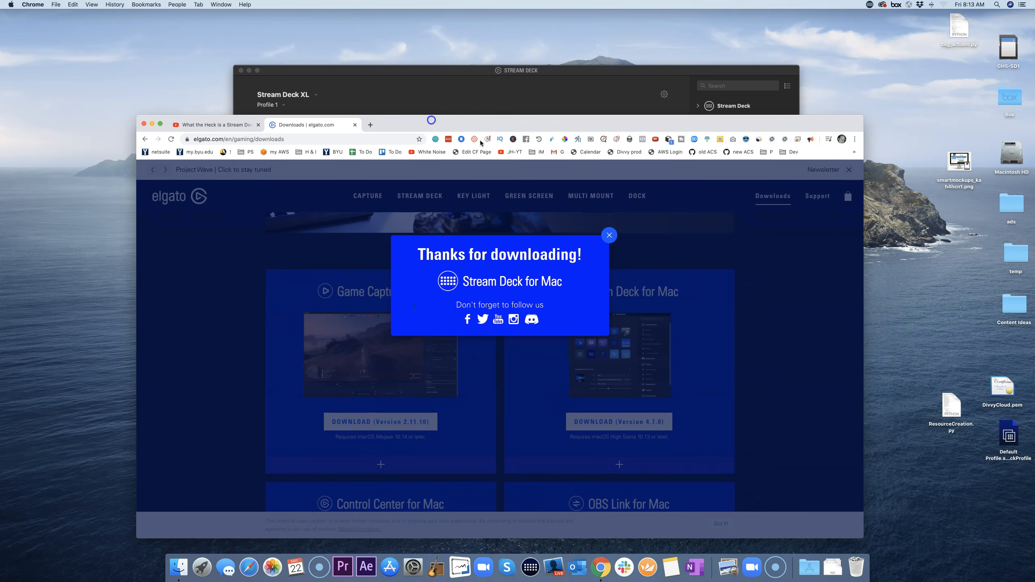
right_click(513, 152)
click(530, 159)
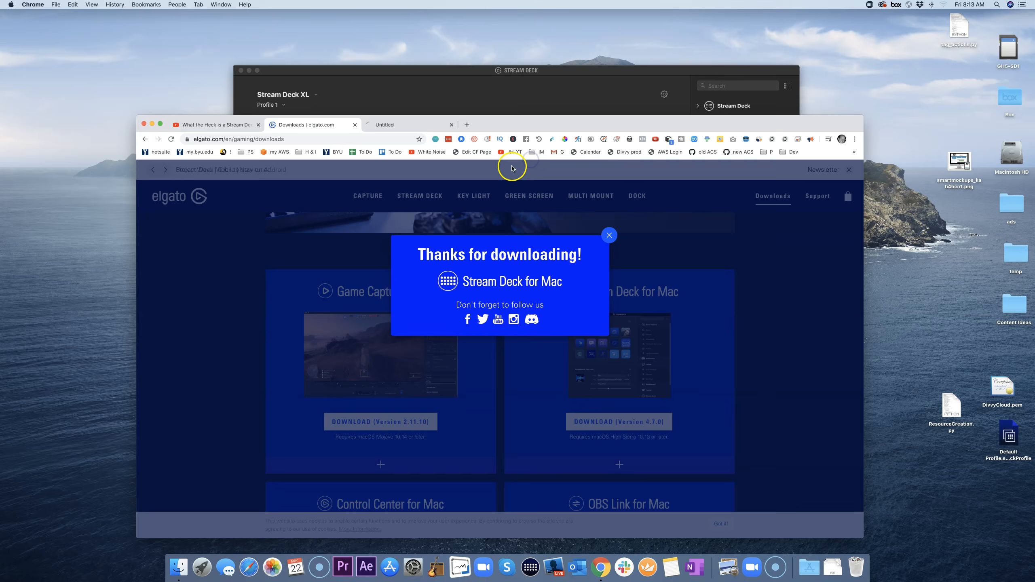
click(398, 126)
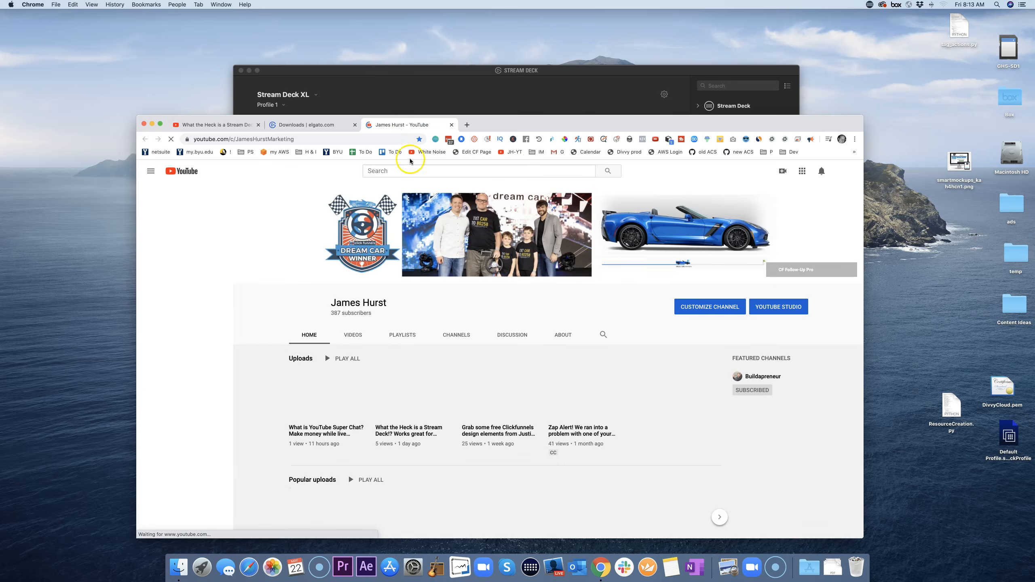
click(316, 141)
key(super+c)
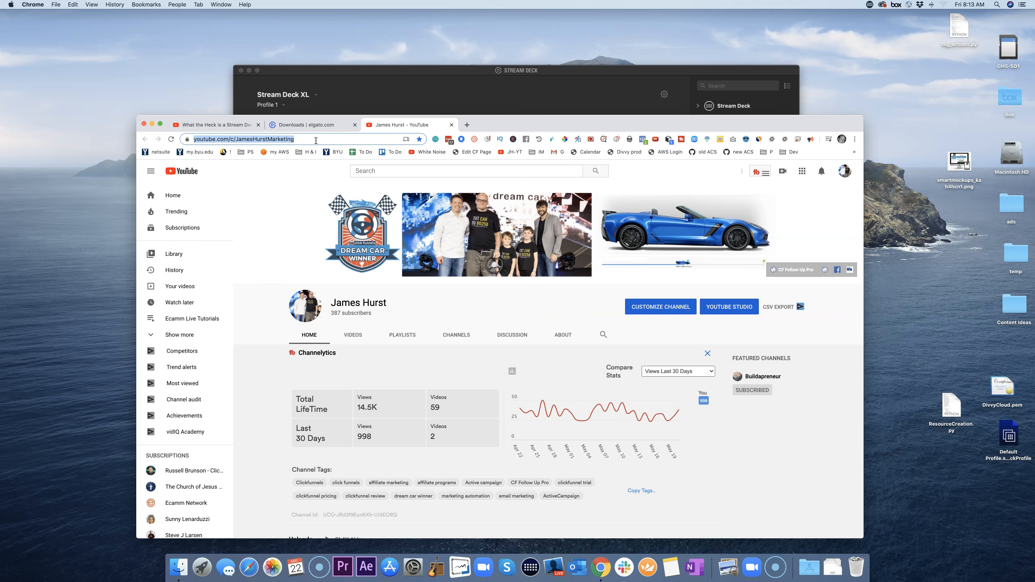
click(409, 107)
click(449, 209)
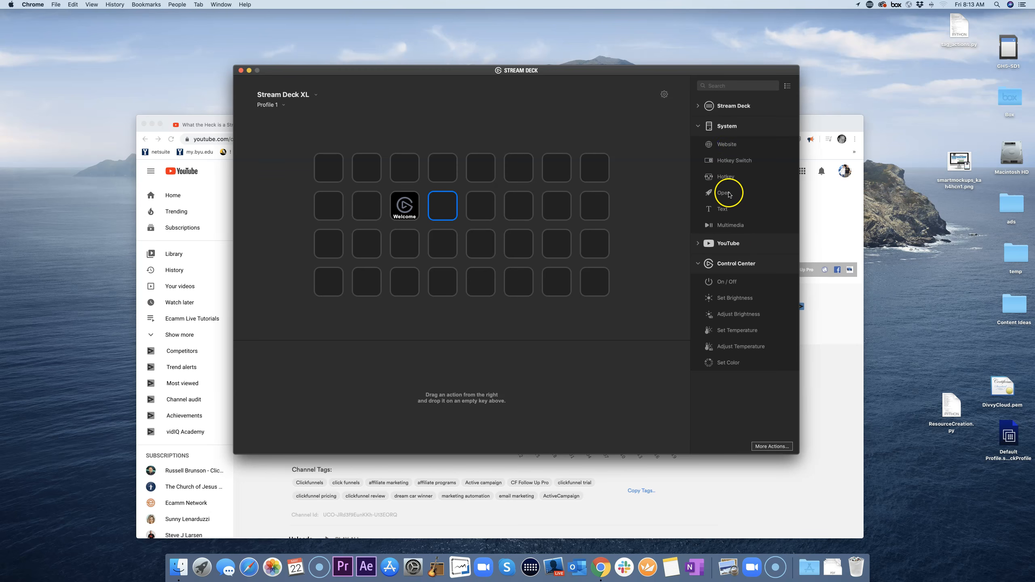
Step: Place a Website action titled youtube beside Welcome, keeping its title at the bottom
drag(729, 147, 444, 210)
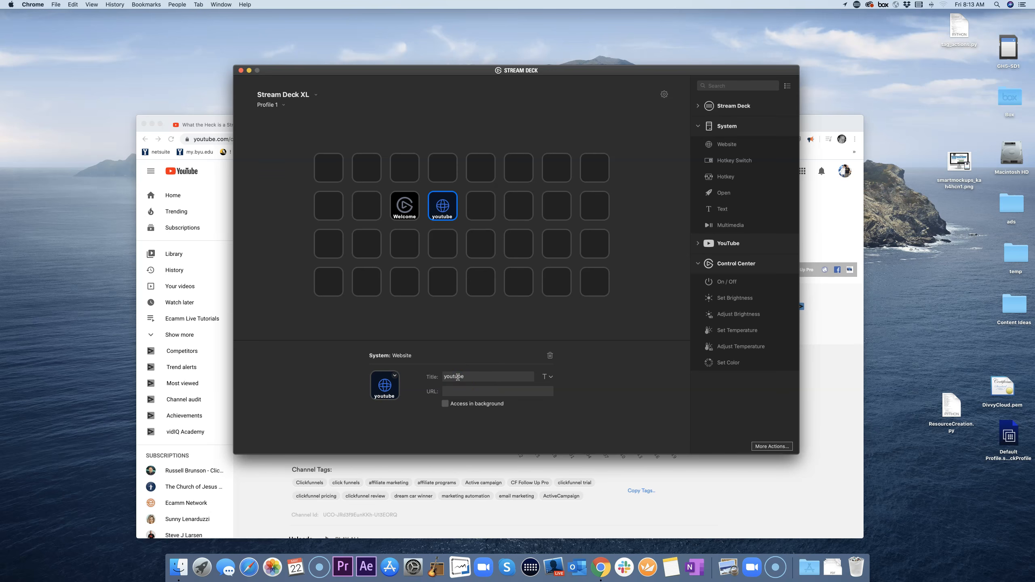
click(552, 377)
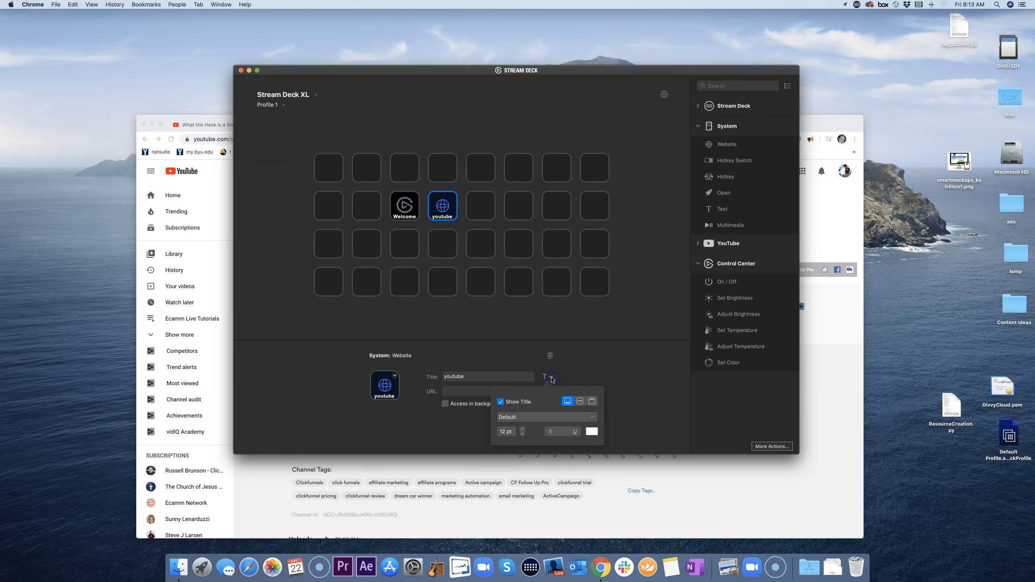
click(580, 401)
click(593, 402)
click(568, 402)
click(588, 369)
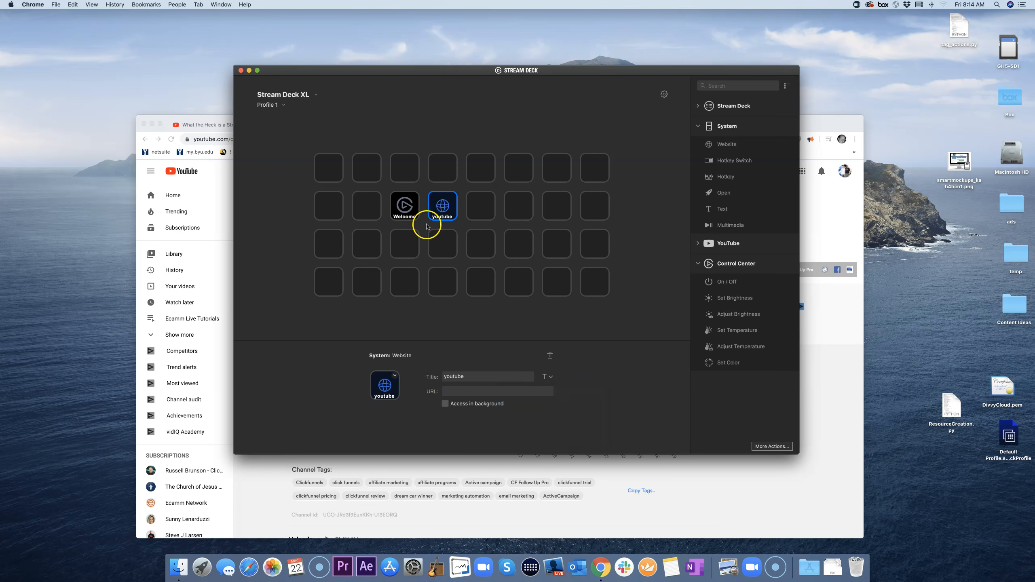
Step: Paste the YouTube channel address into the youtube key's URL field
click(456, 392)
key(super+v)
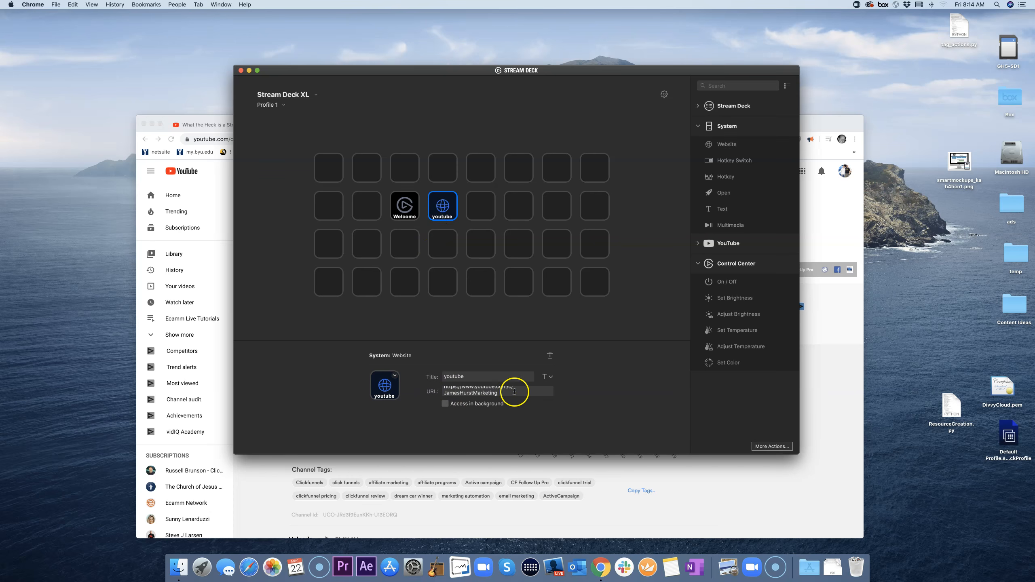
key(Return)
key(BackSpace)
click(446, 211)
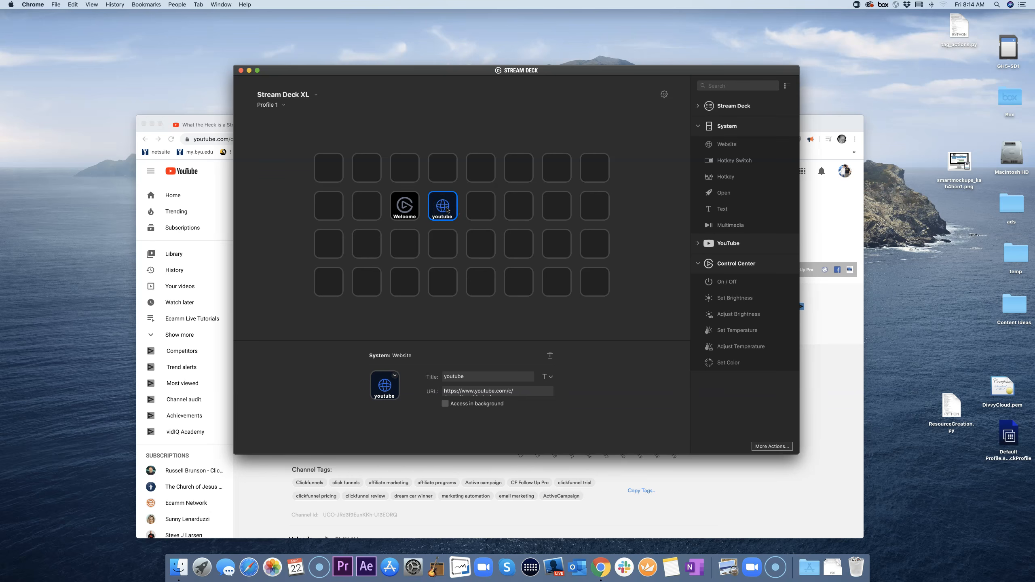
Step: Close the channel, Elgato downloads and video tabs, then minimise Chrome
drag(423, 70, 446, 151)
right_click(474, 287)
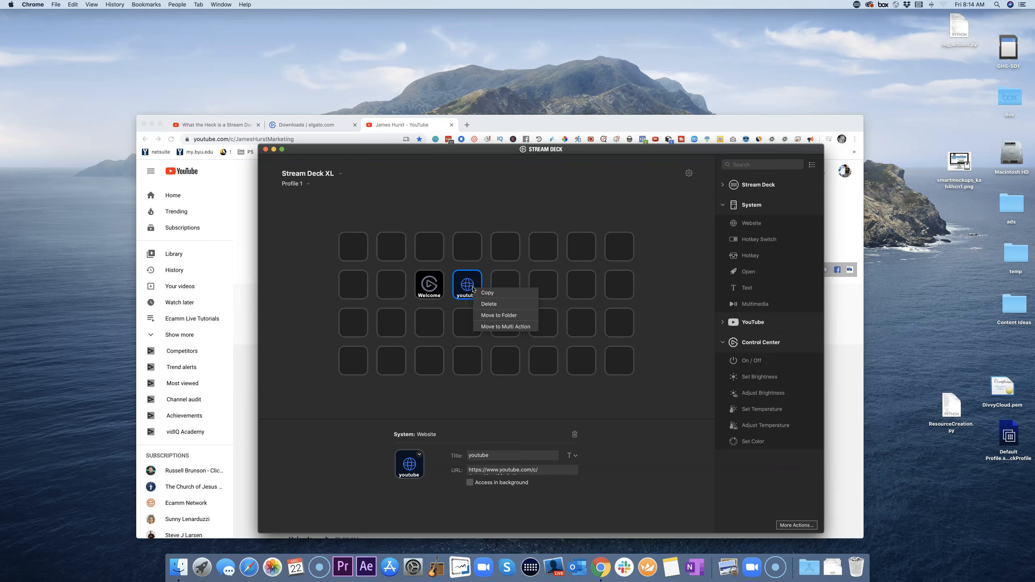
click(488, 128)
drag(491, 125, 469, 75)
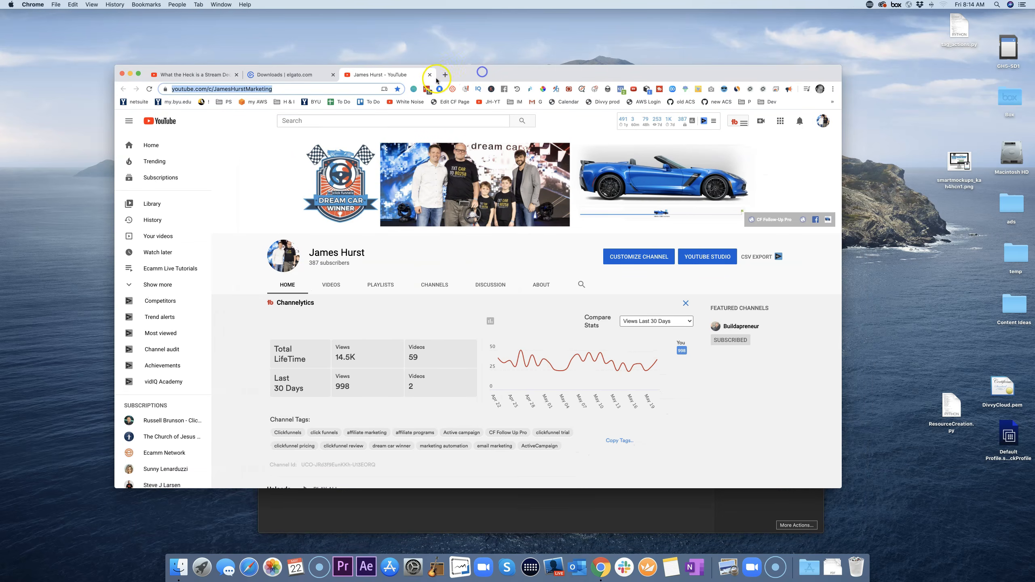
click(430, 75)
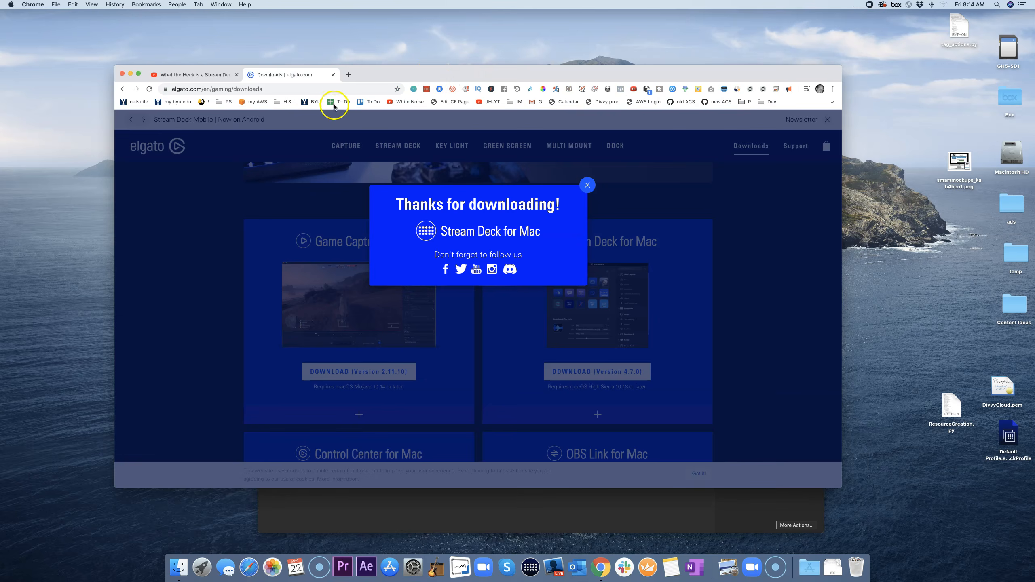
click(332, 75)
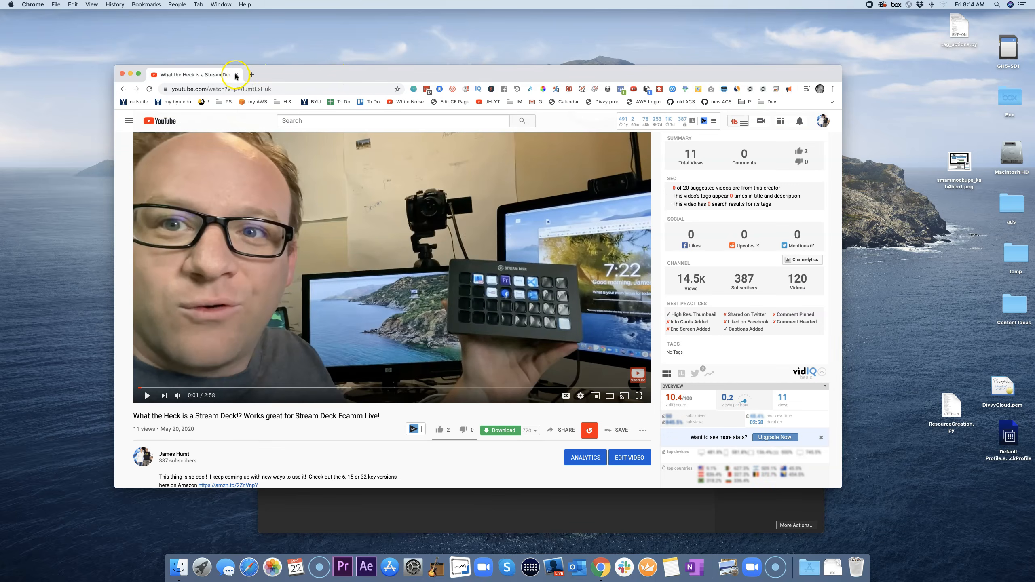
click(236, 75)
click(512, 405)
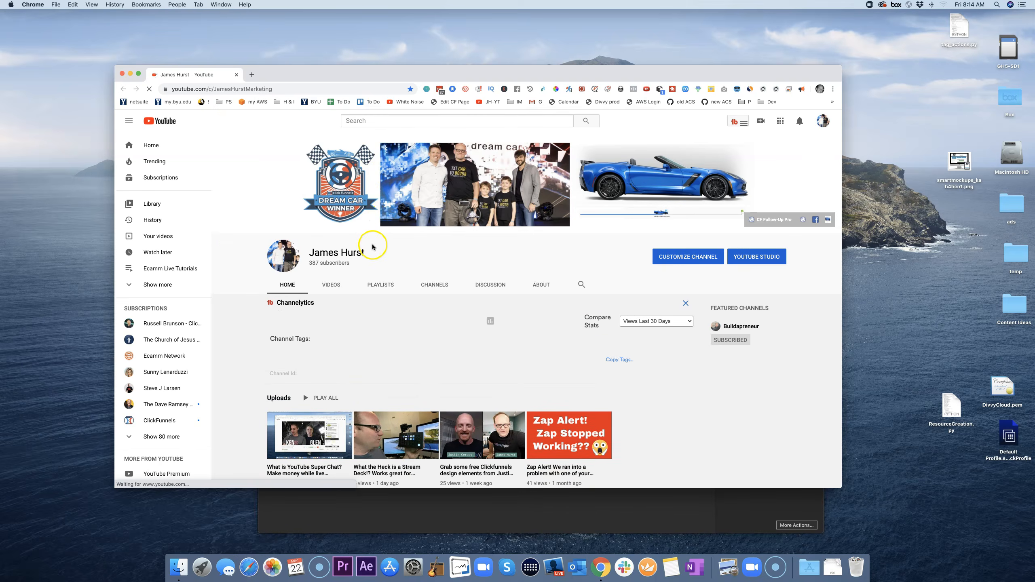
click(131, 74)
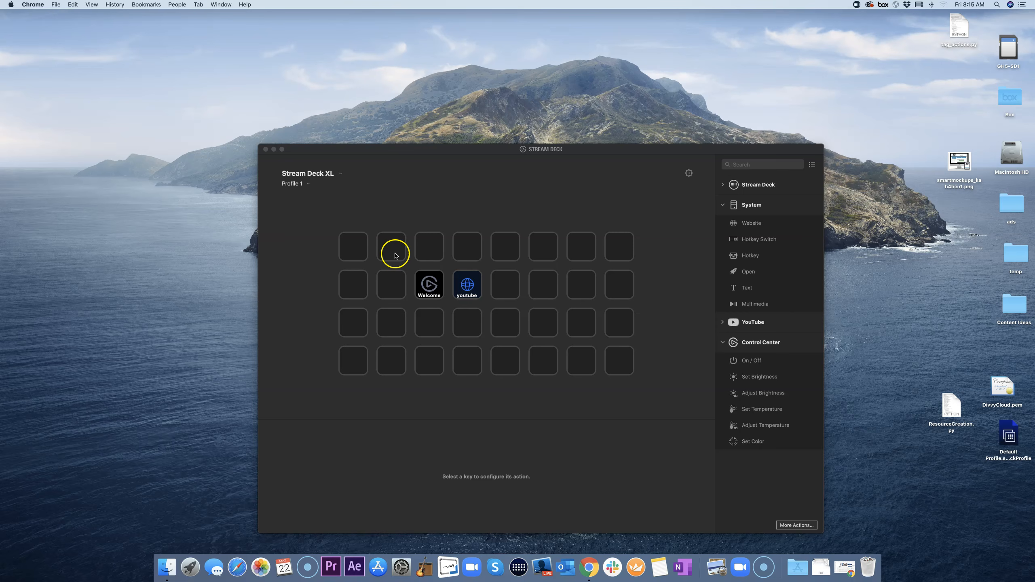
Step: Select a few empty top-row keys, deselect them, and expand the Stream Deck actions category
click(395, 249)
click(428, 249)
click(471, 252)
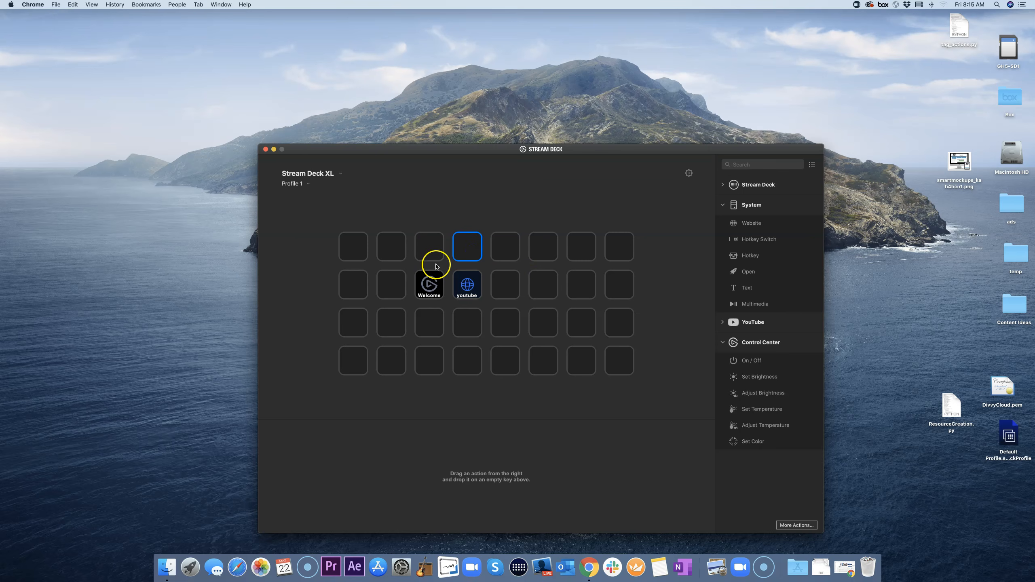
click(646, 257)
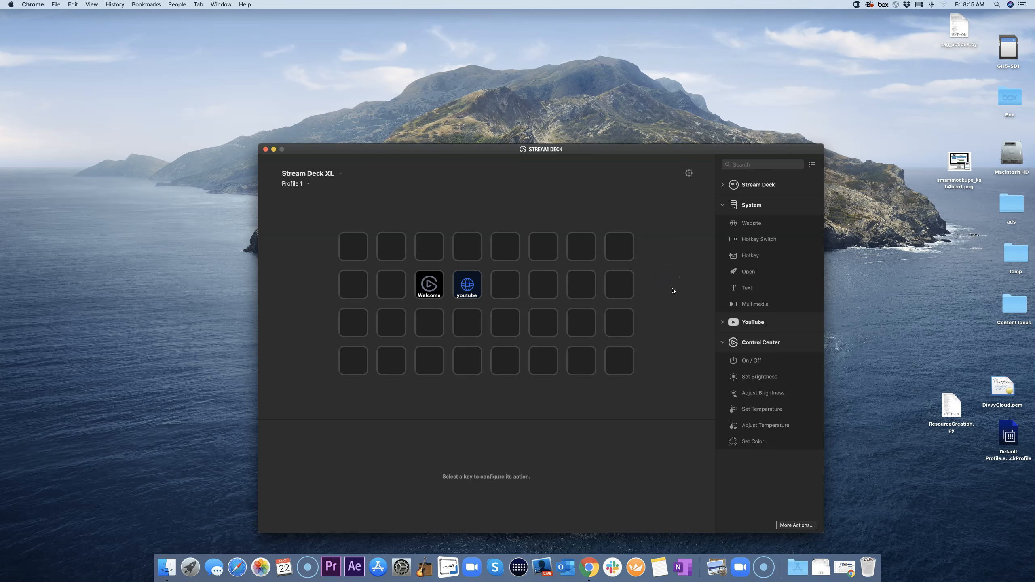
click(723, 185)
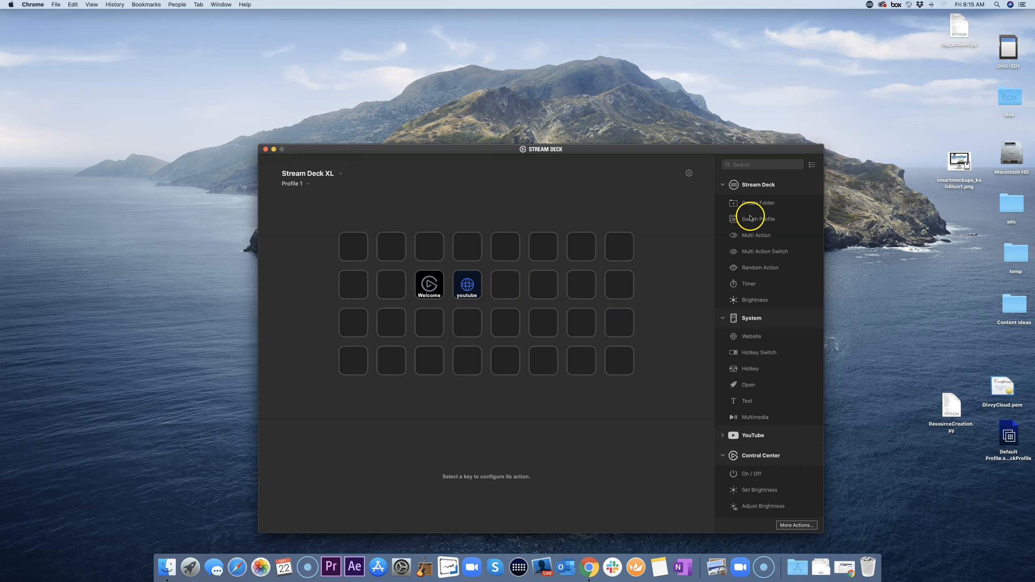
Step: Add a Create Folder key beside youtube titled ecamm, then open and exit the folder
drag(755, 206, 509, 288)
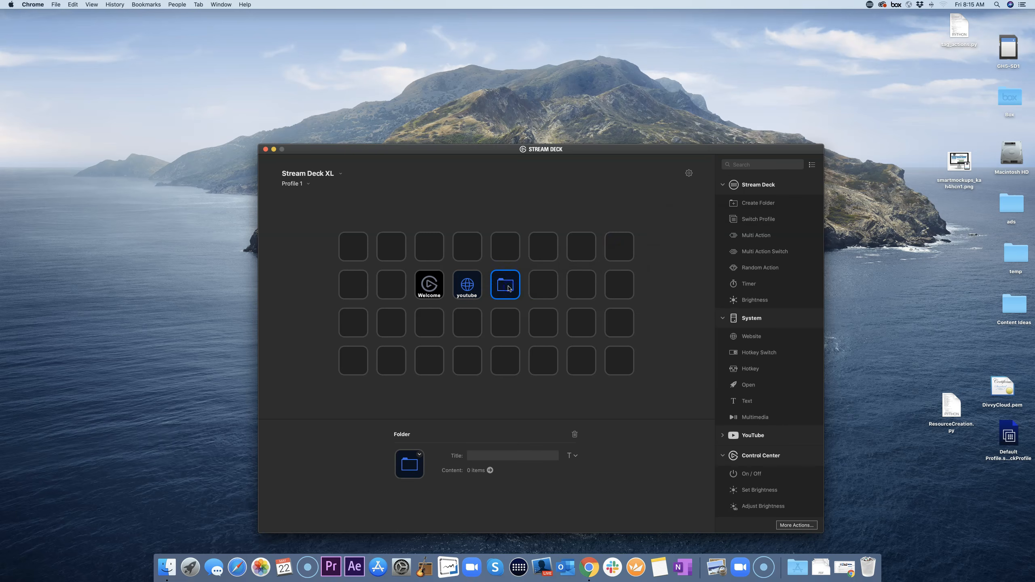
click(492, 457)
text(ecamm)
key(Return)
key(BackSpace)
click(496, 403)
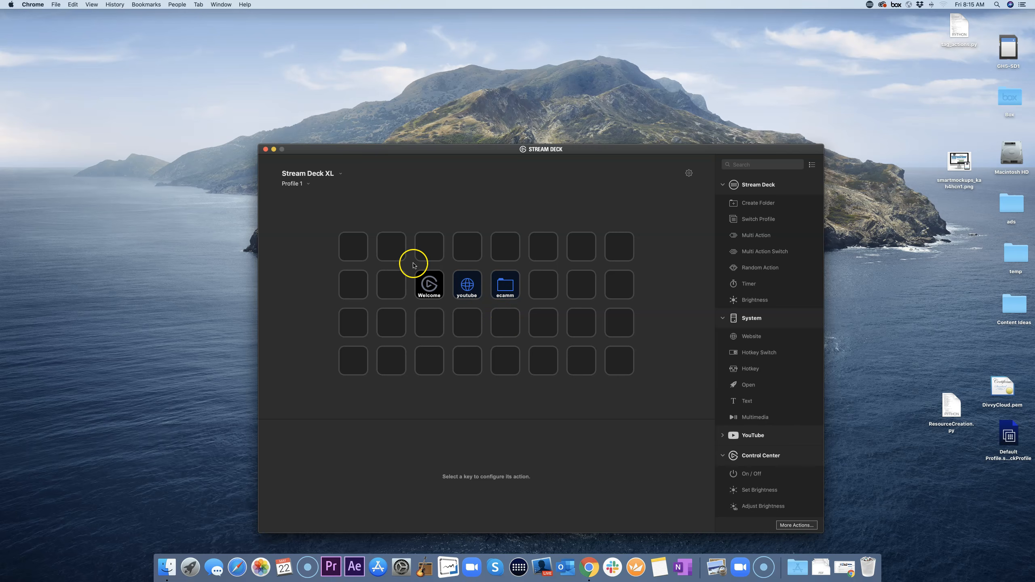
double_click(506, 290)
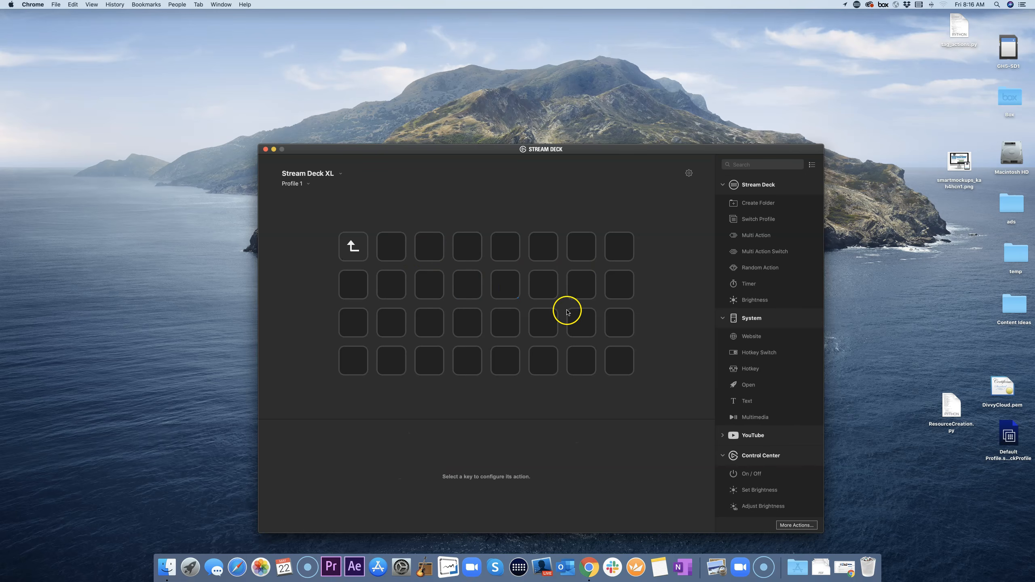
double_click(352, 245)
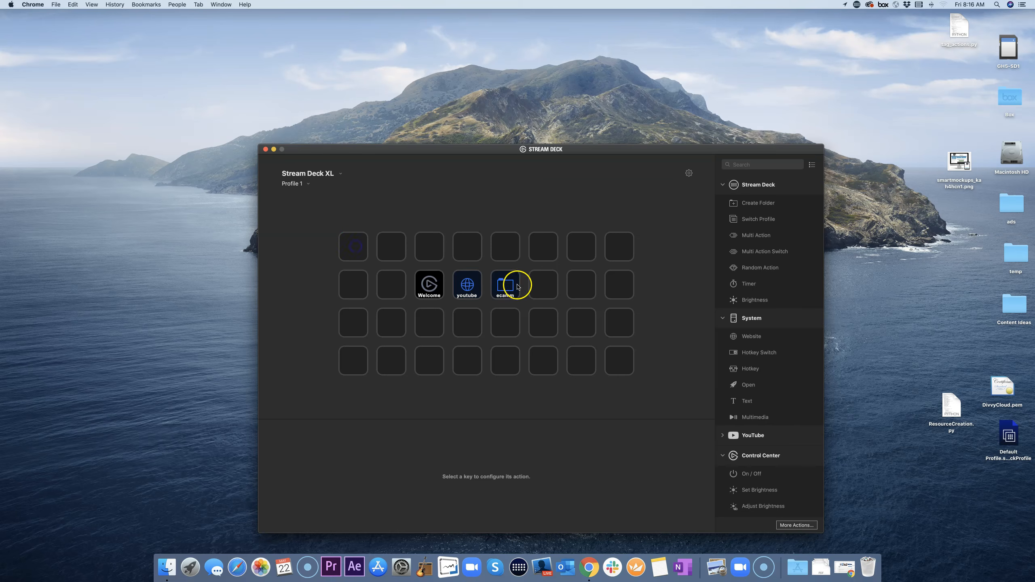
Step: Add folder keys on the two empty keys right of ecamm, titled 'Slack' and 'Outlook'
click(547, 291)
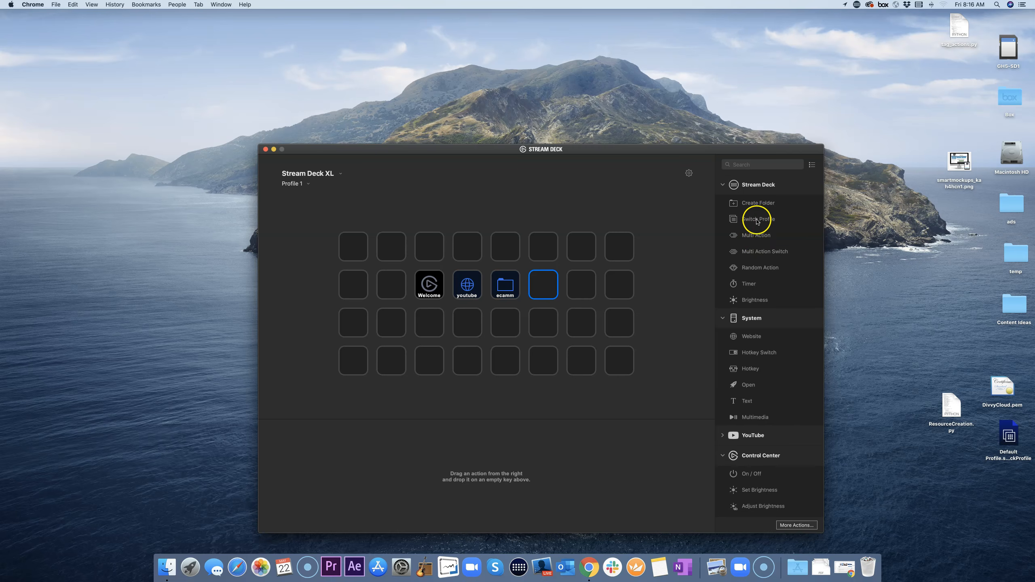
drag(756, 203, 550, 289)
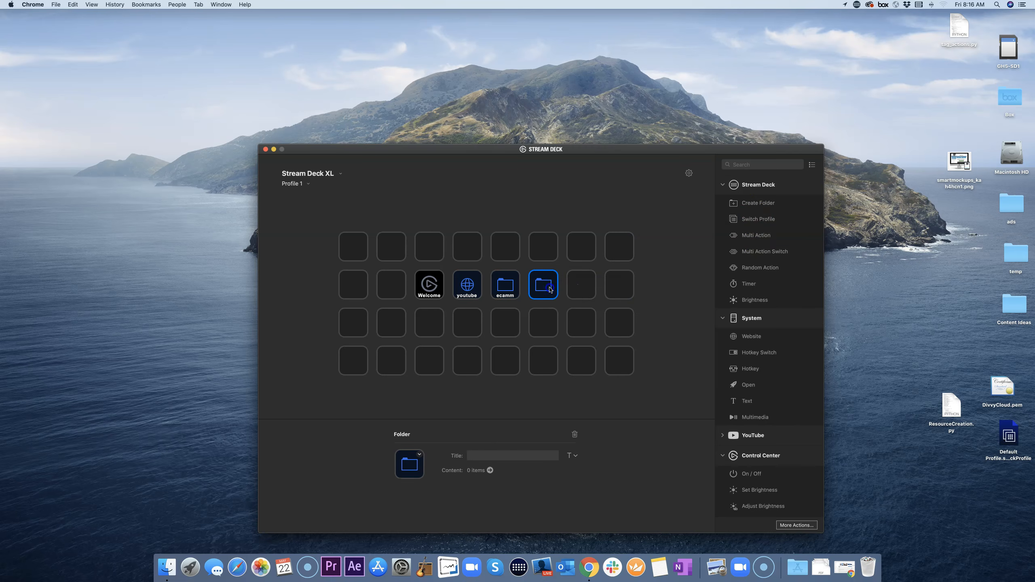
click(490, 456)
text(Slack)
key(Return)
click(470, 287)
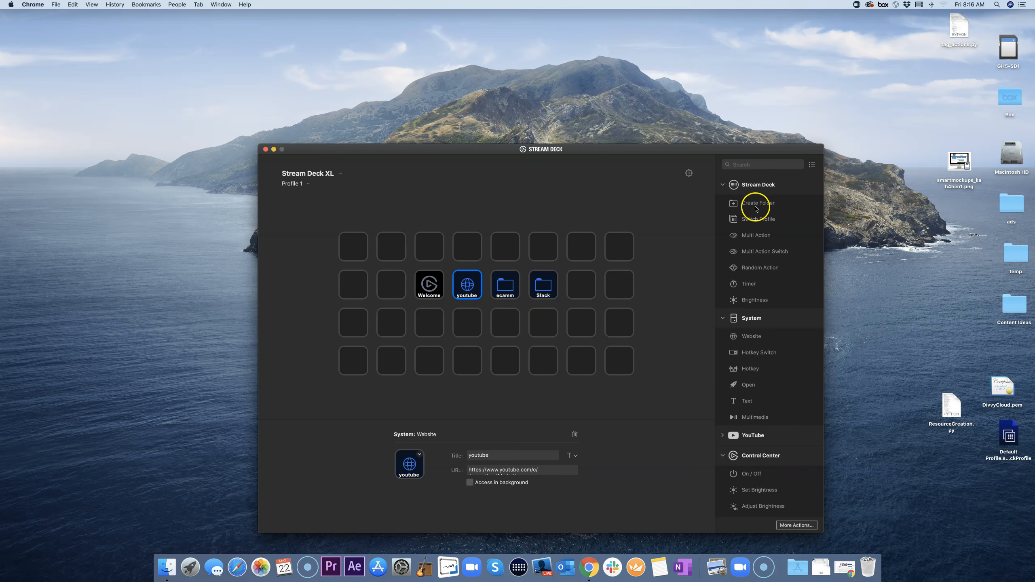
drag(756, 205, 581, 288)
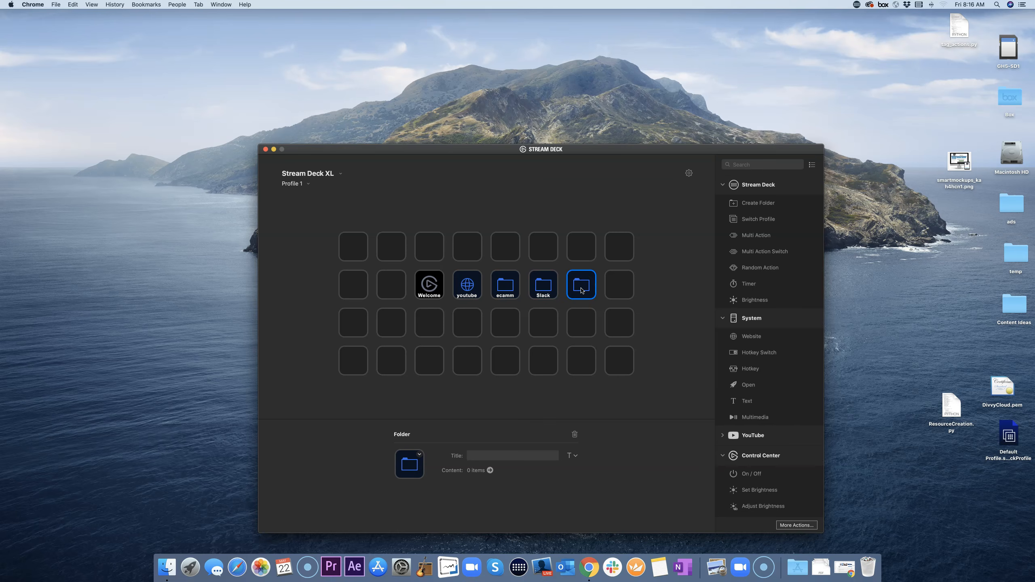
click(503, 455)
text(Outlook)
key(Return)
click(508, 410)
click(498, 321)
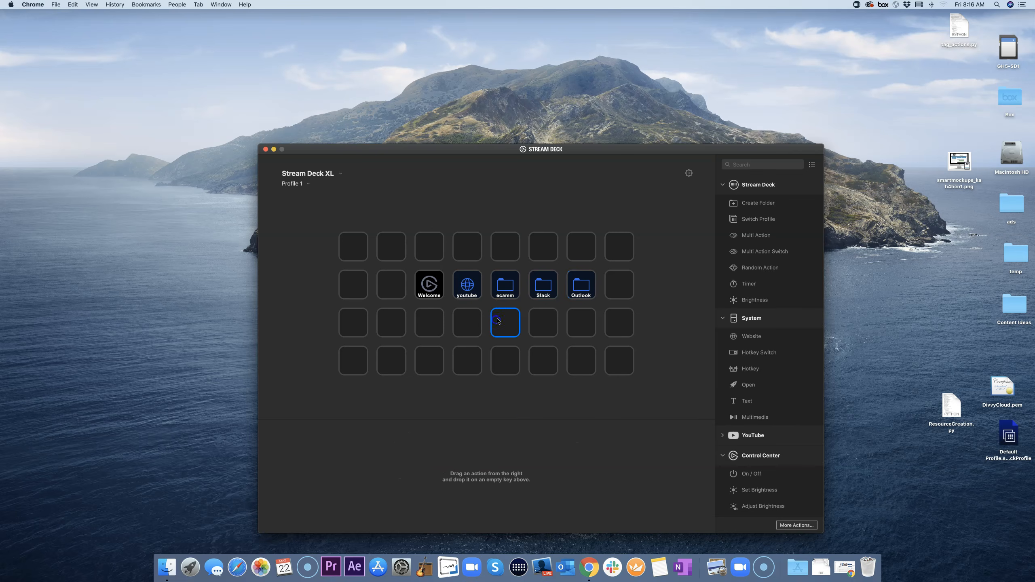
Step: Inside the ecamm folder, add a new folder key in the bottom row
click(507, 292)
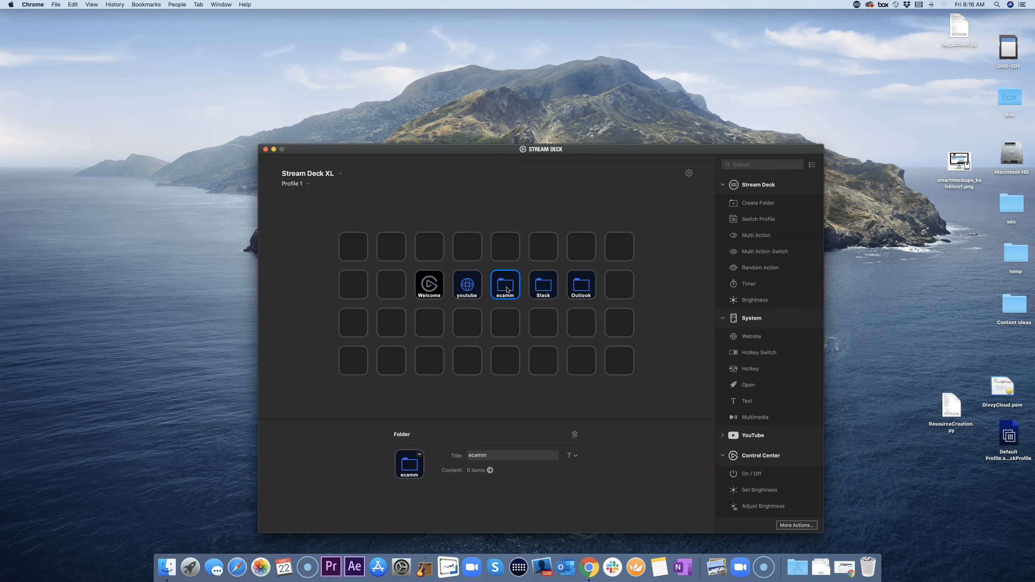
double_click(507, 290)
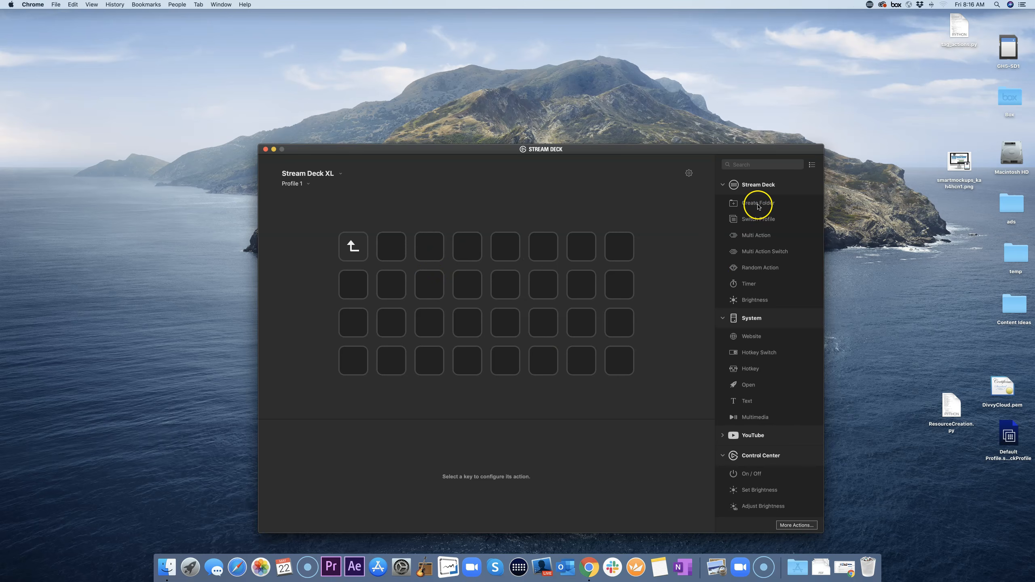
drag(758, 206, 468, 366)
double_click(469, 368)
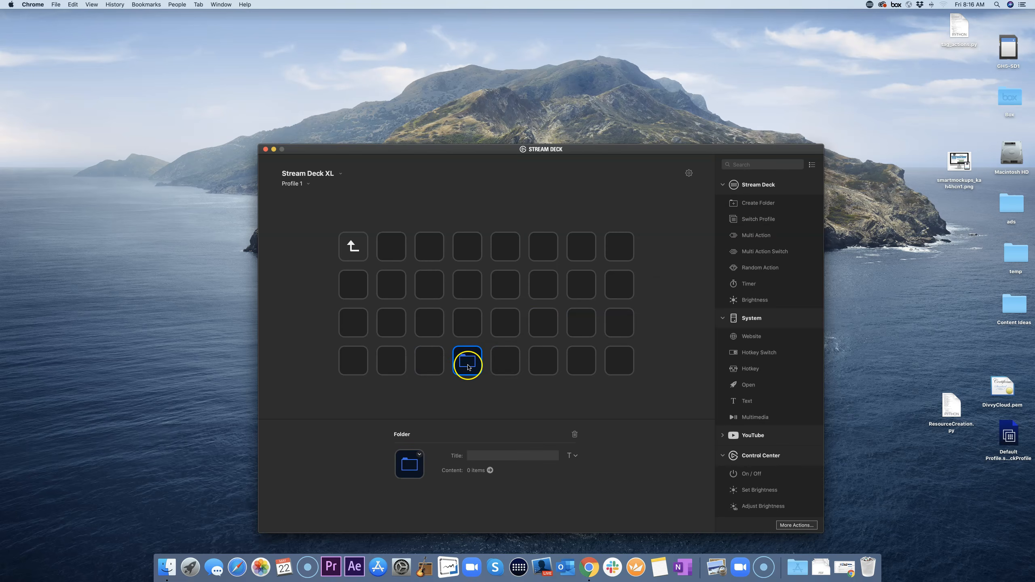
click(468, 367)
click(359, 249)
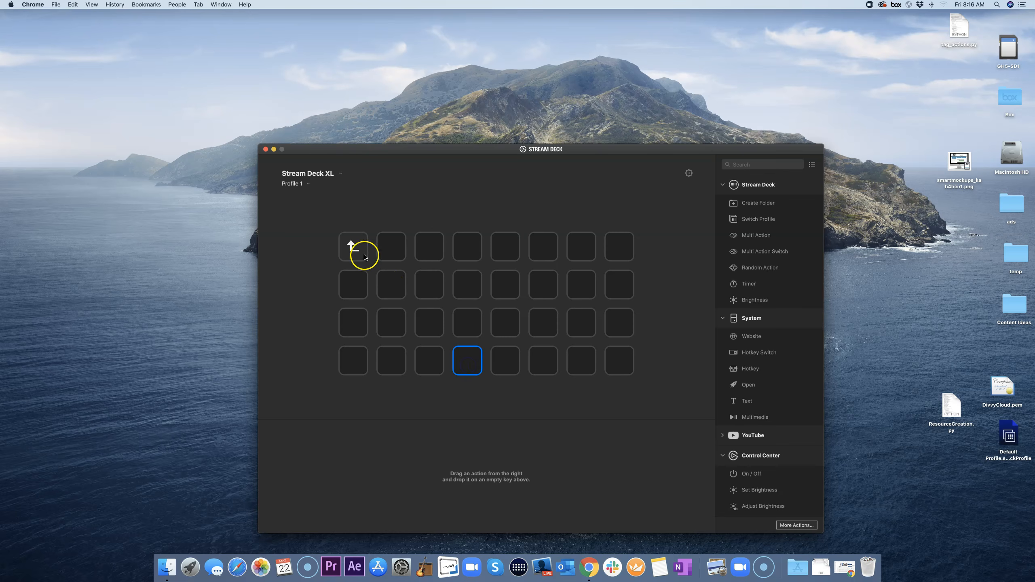
double_click(357, 251)
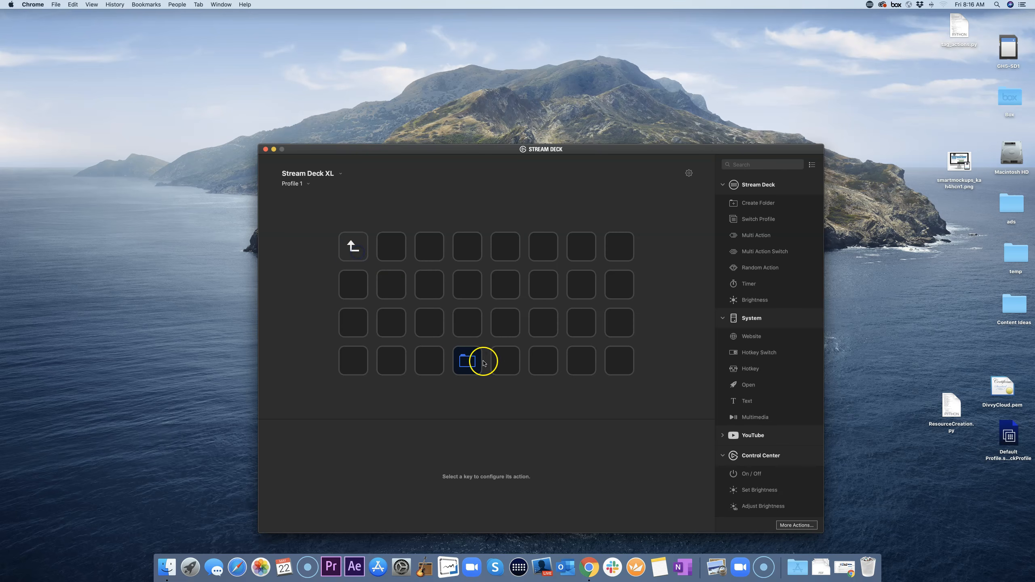
click(363, 252)
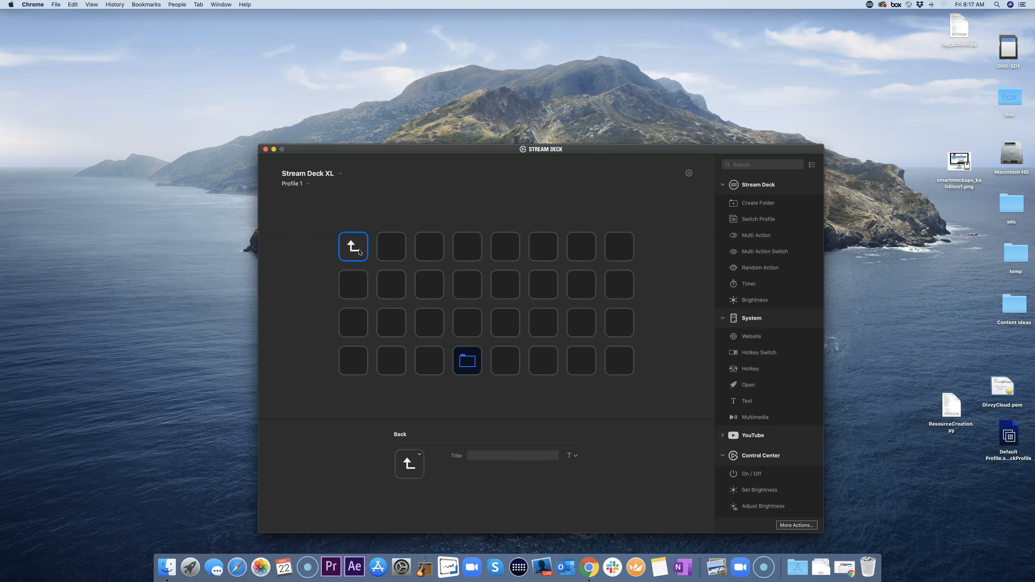
double_click(361, 252)
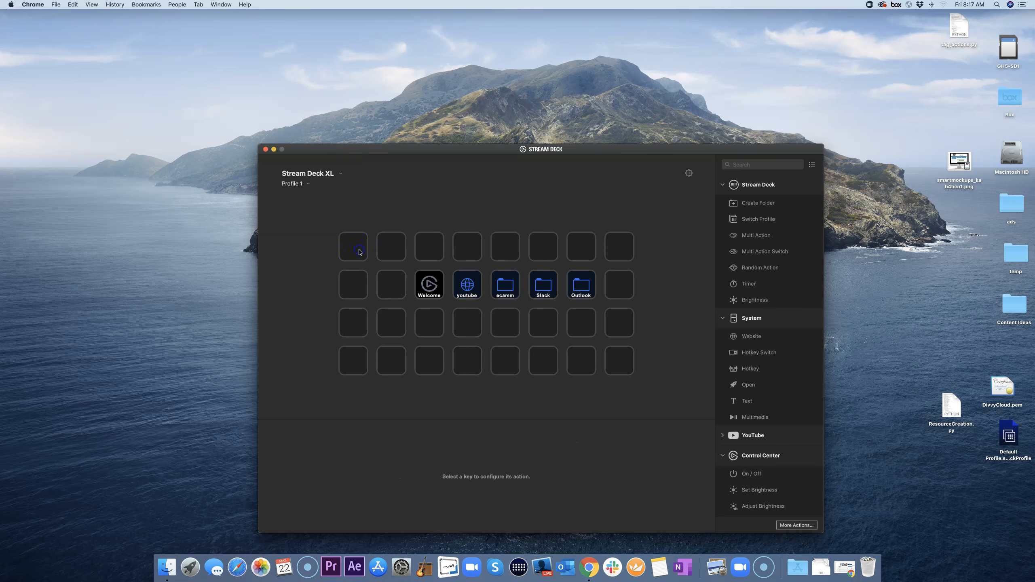
click(506, 289)
double_click(506, 288)
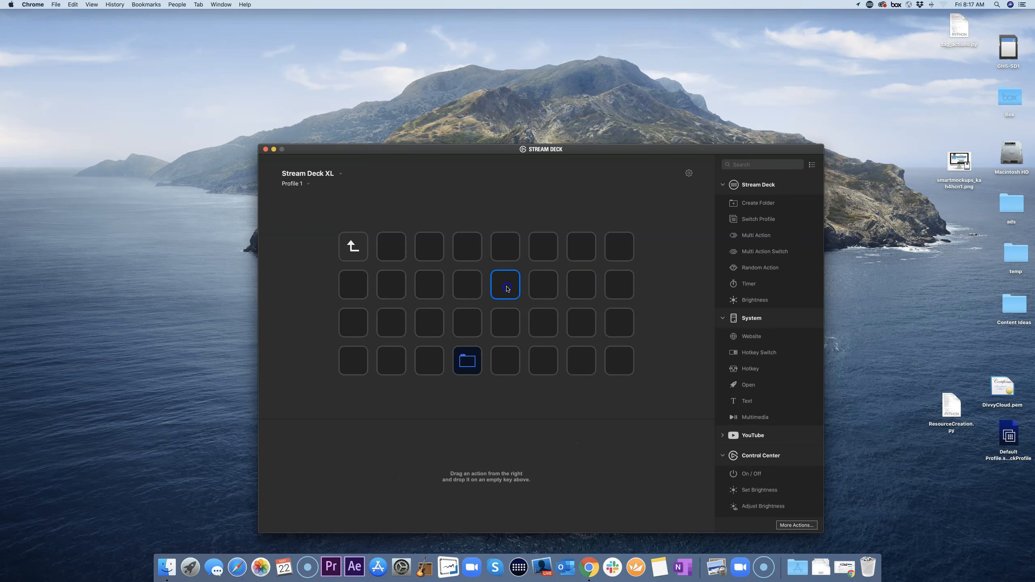
Step: Title the new nested folder key 'ecamm 2'
click(473, 359)
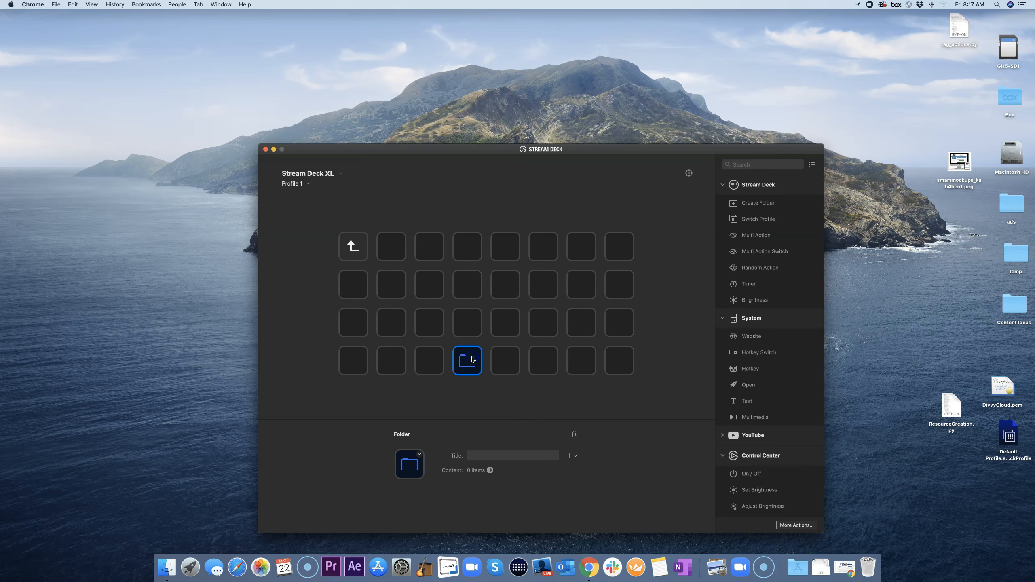
click(497, 455)
text(ecamm 2)
key(Return)
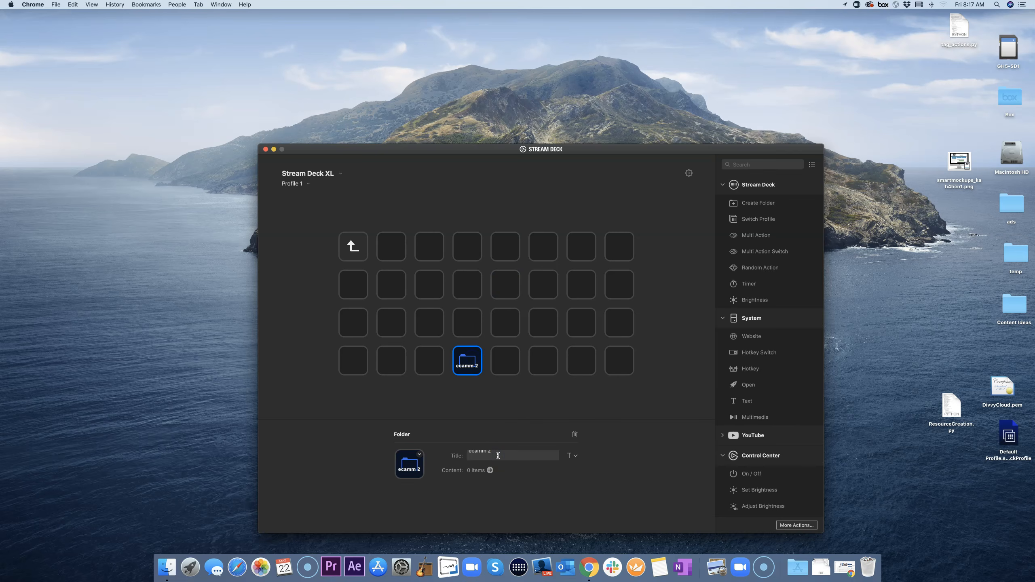
key(BackSpace)
click(493, 410)
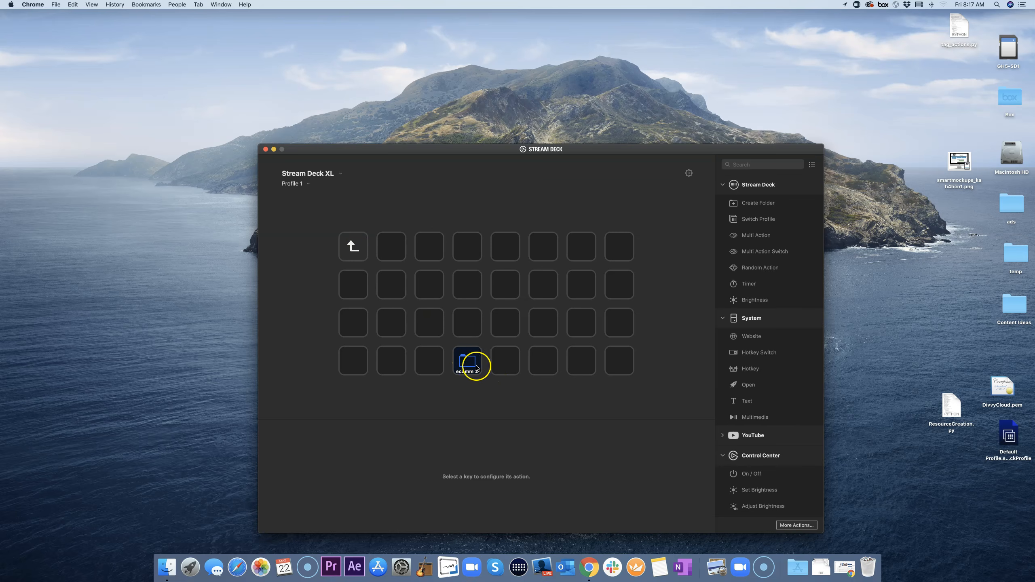
Step: Inside ecamm 2, add a folder key on an empty bottom-row key titled 'ecamm level 3'
click(469, 364)
key(Delete)
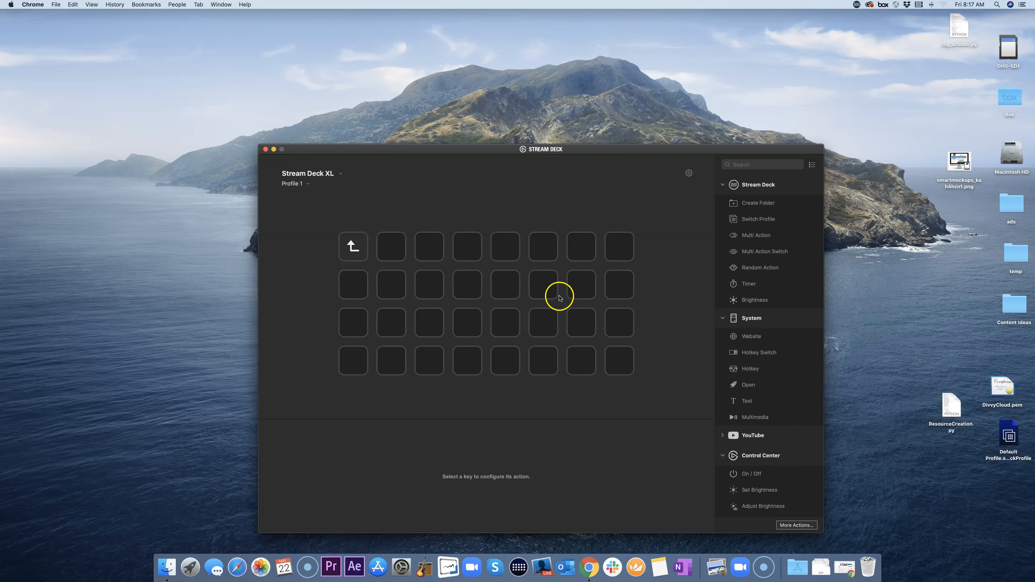
drag(758, 203, 467, 365)
click(510, 458)
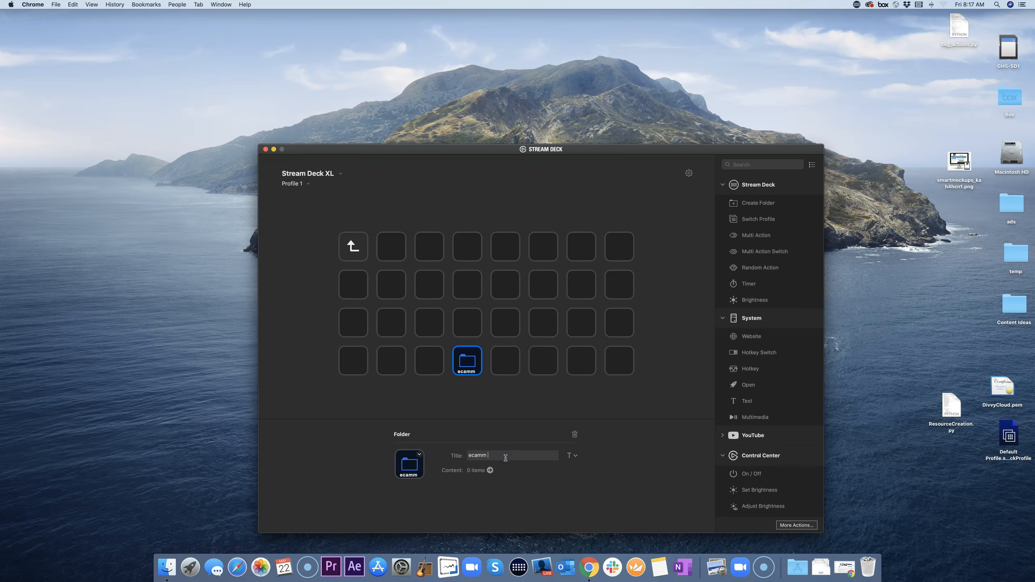
text(ecamm level 3)
key(Return)
click(506, 411)
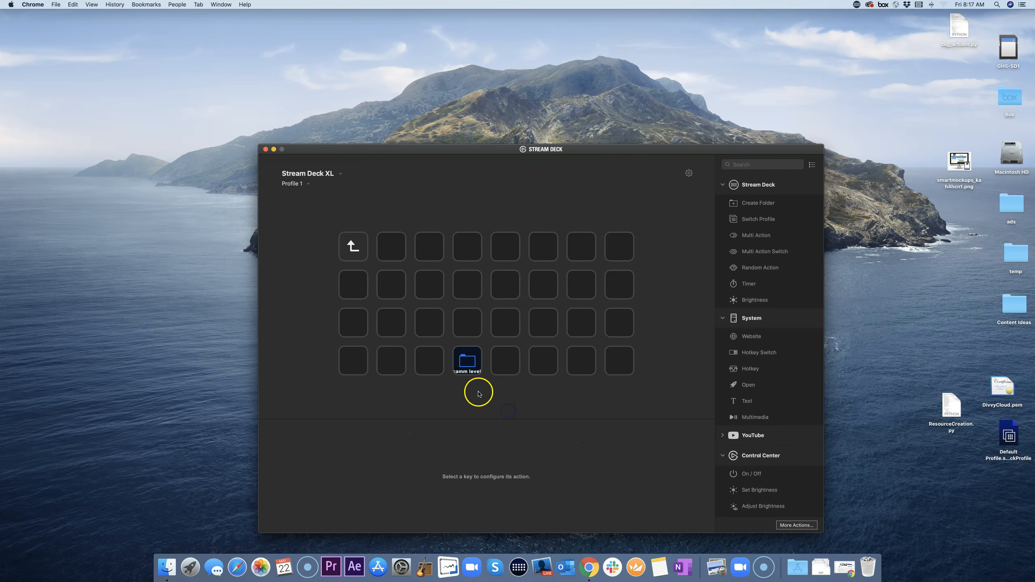
Step: Go back up to Profile 1's main keys, reopen ecamm 2, then go up one level
click(355, 252)
double_click(356, 252)
double_click(465, 363)
double_click(359, 256)
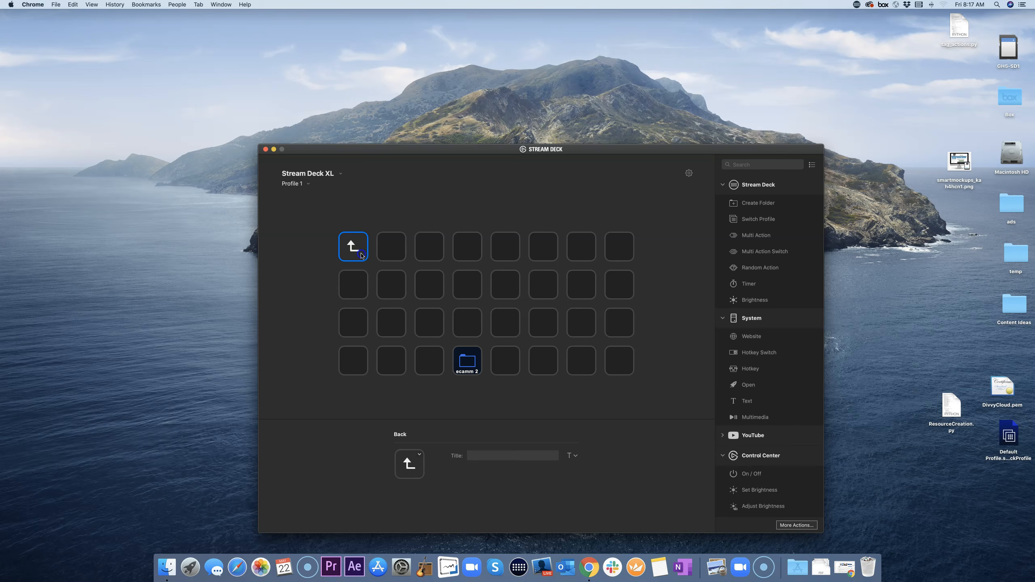
double_click(359, 254)
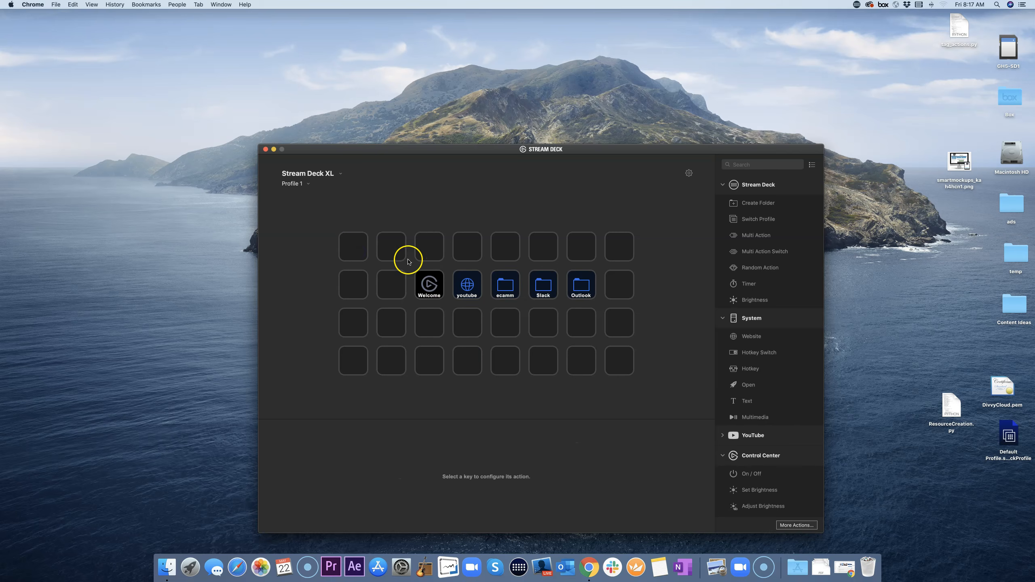
double_click(505, 284)
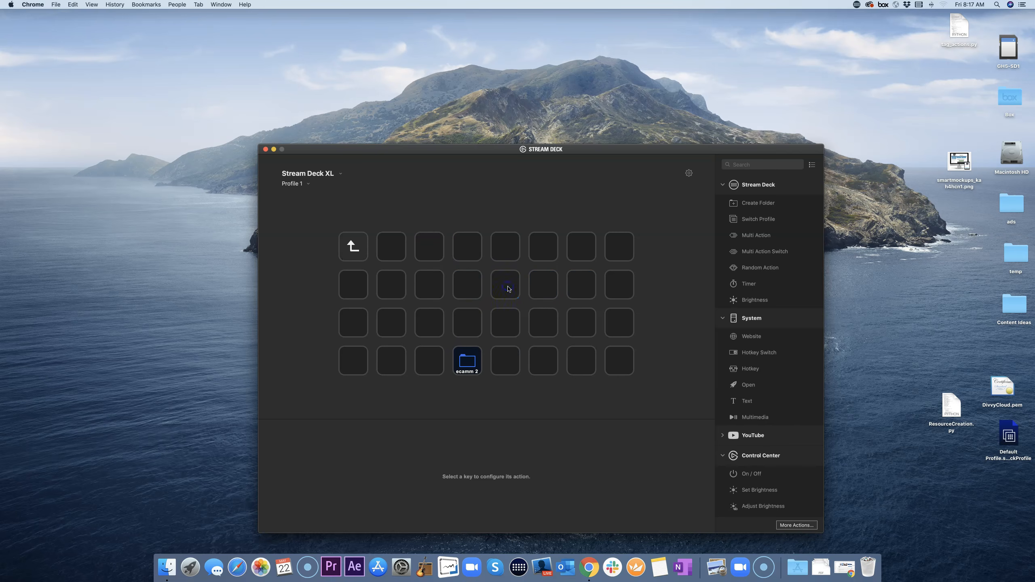
click(469, 364)
key(Delete)
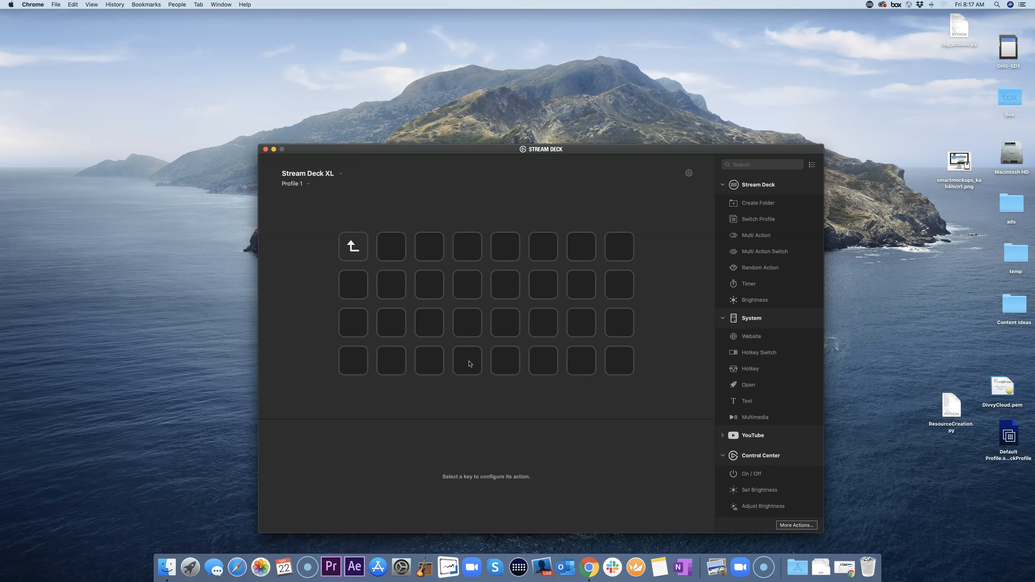
click(362, 256)
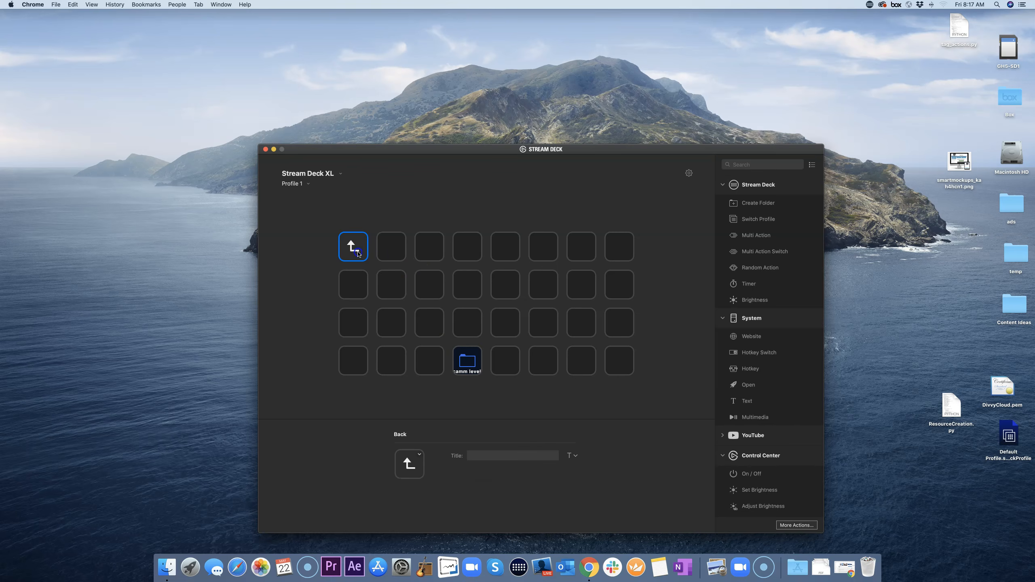
double_click(359, 254)
Step: Delete the ecamm 2 key inside the ecamm folder, then return to Profile 1's top-level keys
double_click(359, 254)
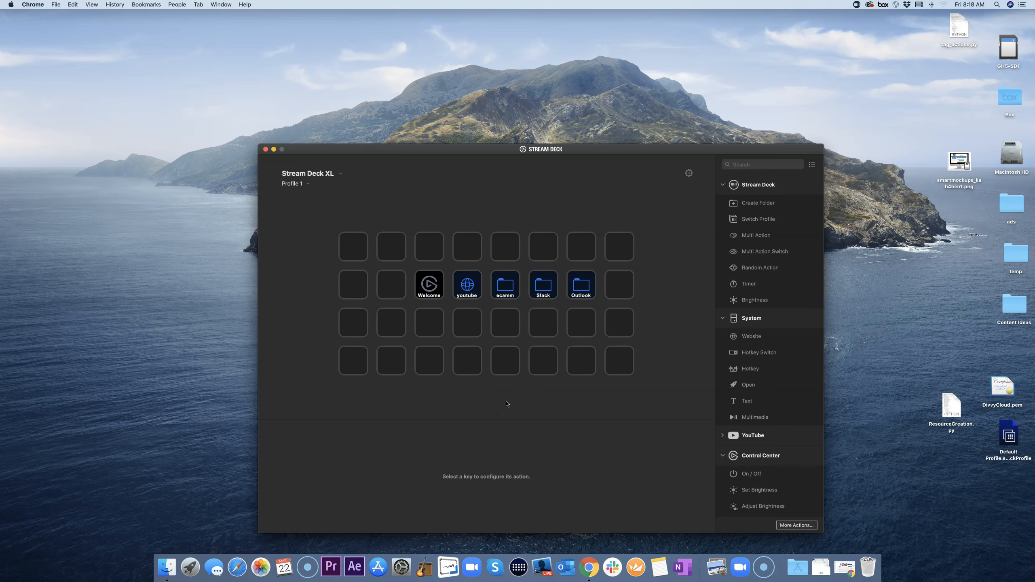
double_click(506, 294)
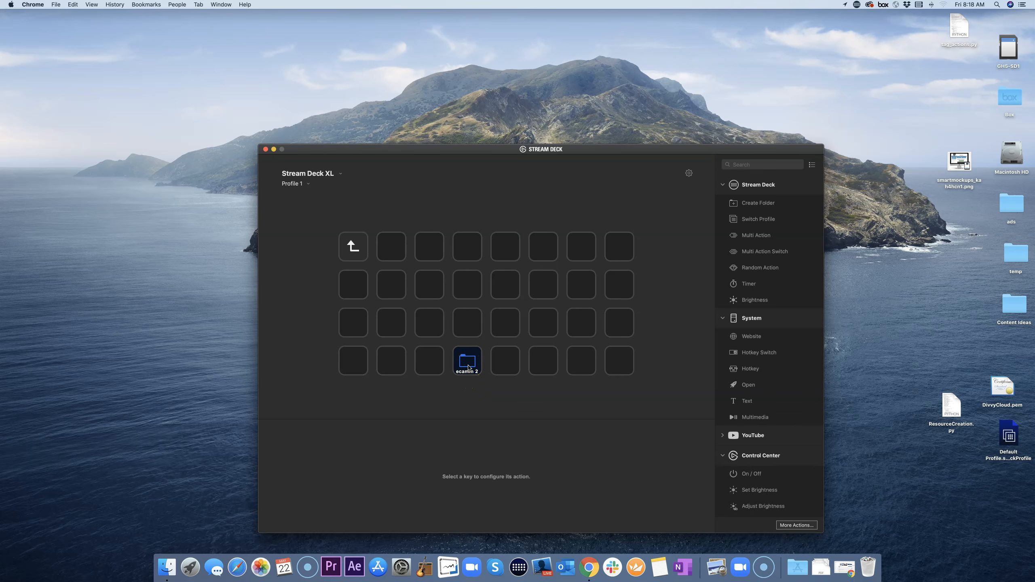
right_click(469, 368)
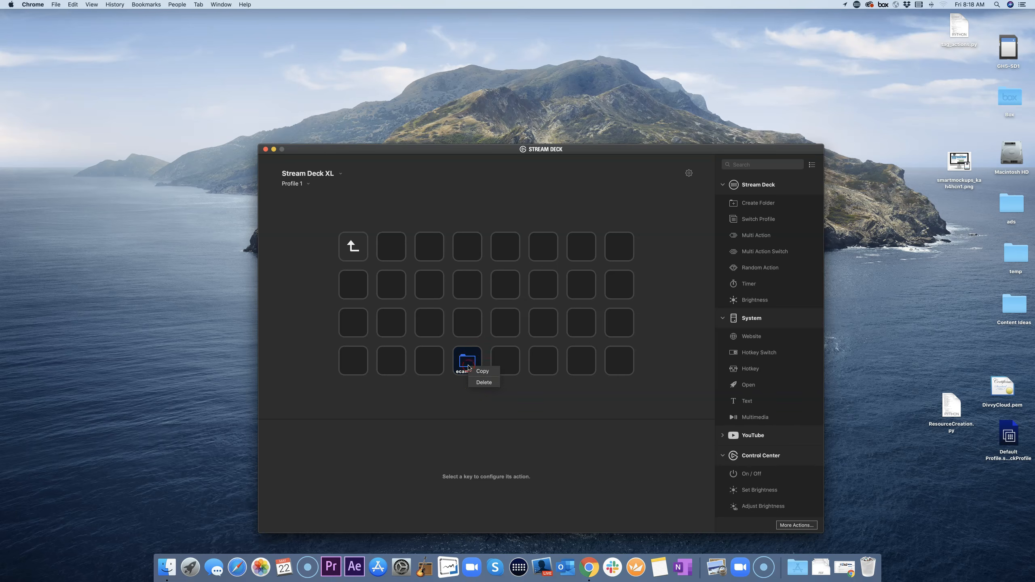
click(482, 383)
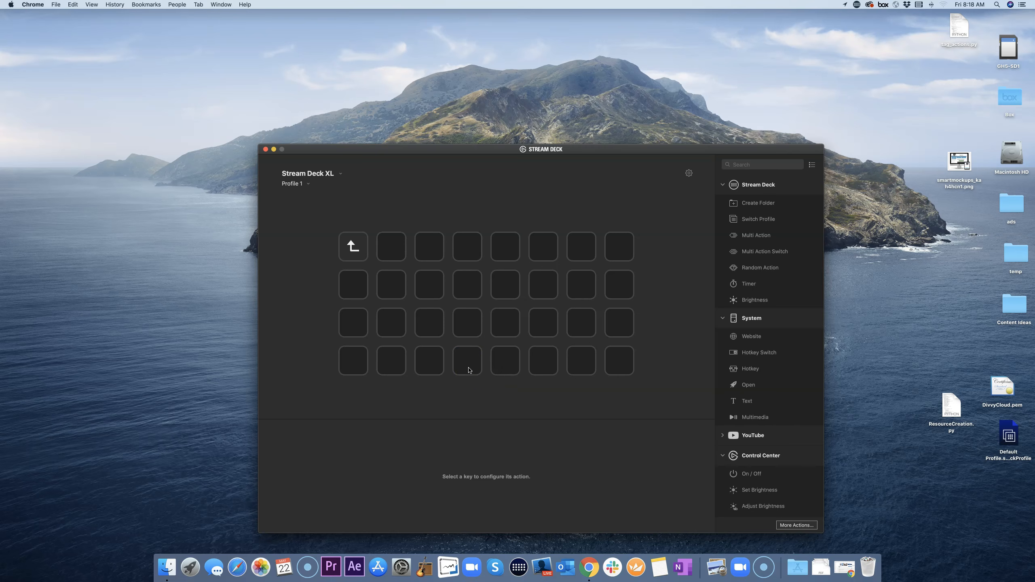
click(471, 363)
click(353, 250)
double_click(355, 251)
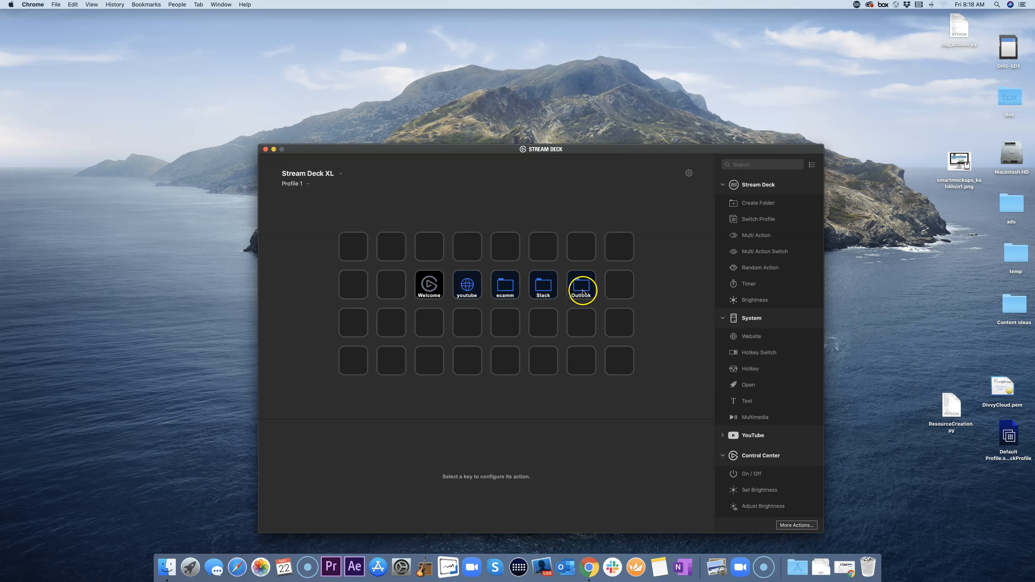
Step: Switch to the Default Profile and look inside its LIVE folder
click(300, 184)
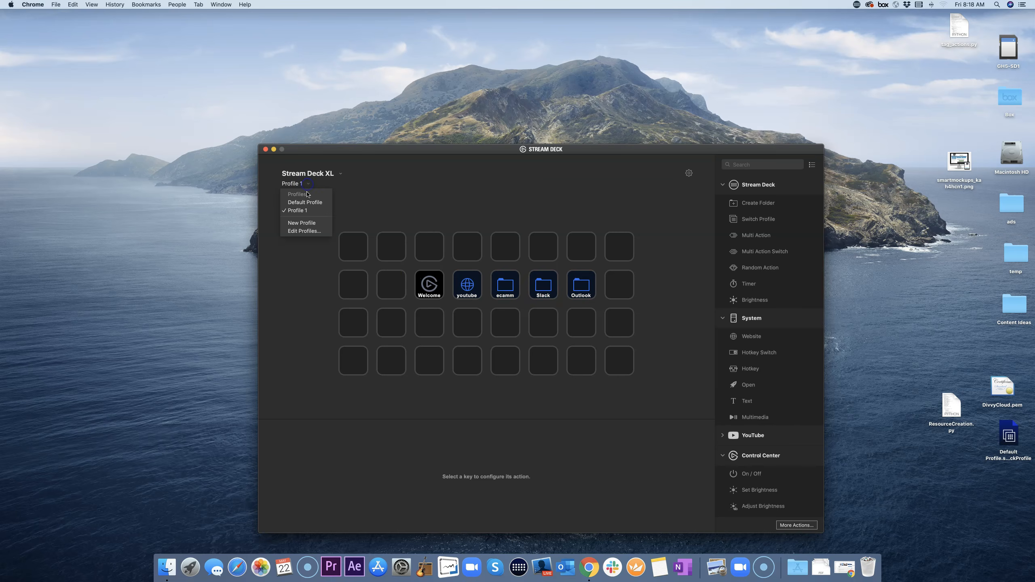
click(302, 202)
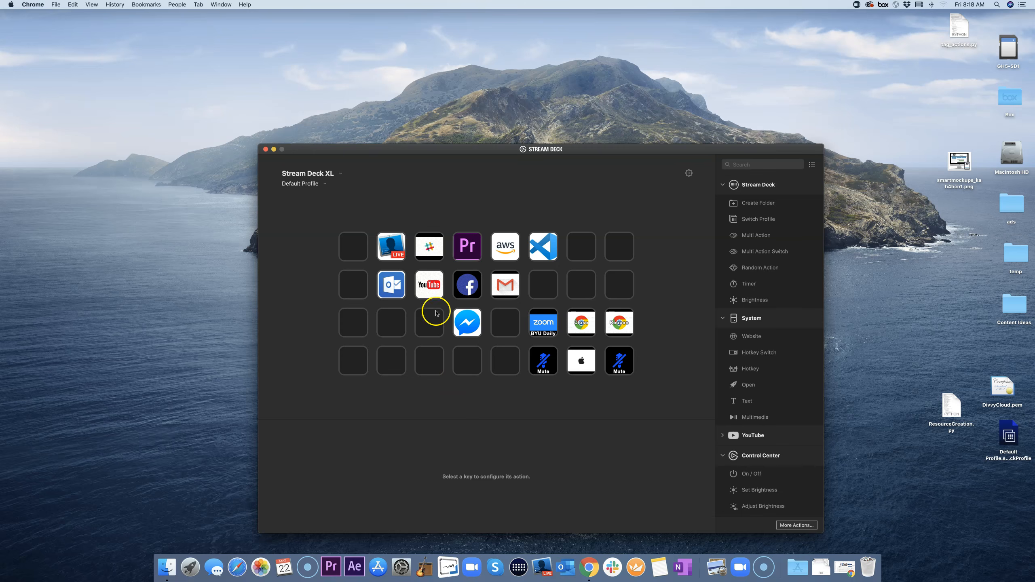
click(397, 247)
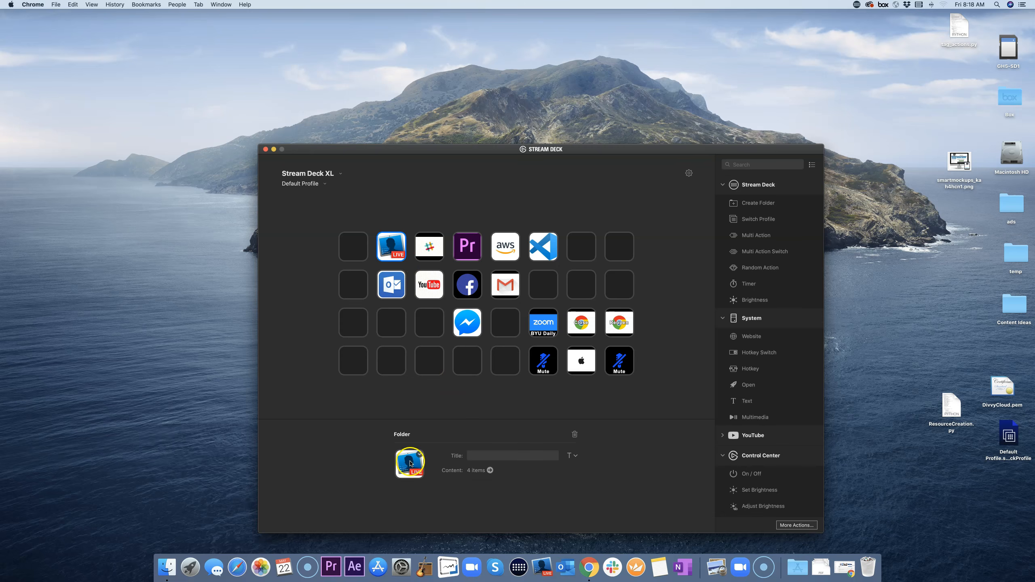
click(396, 395)
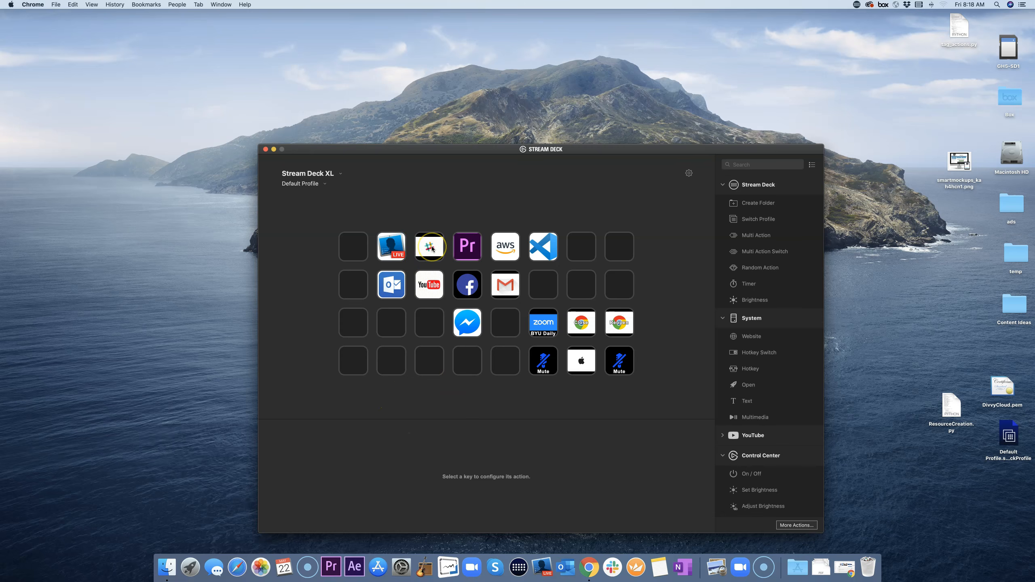
double_click(395, 250)
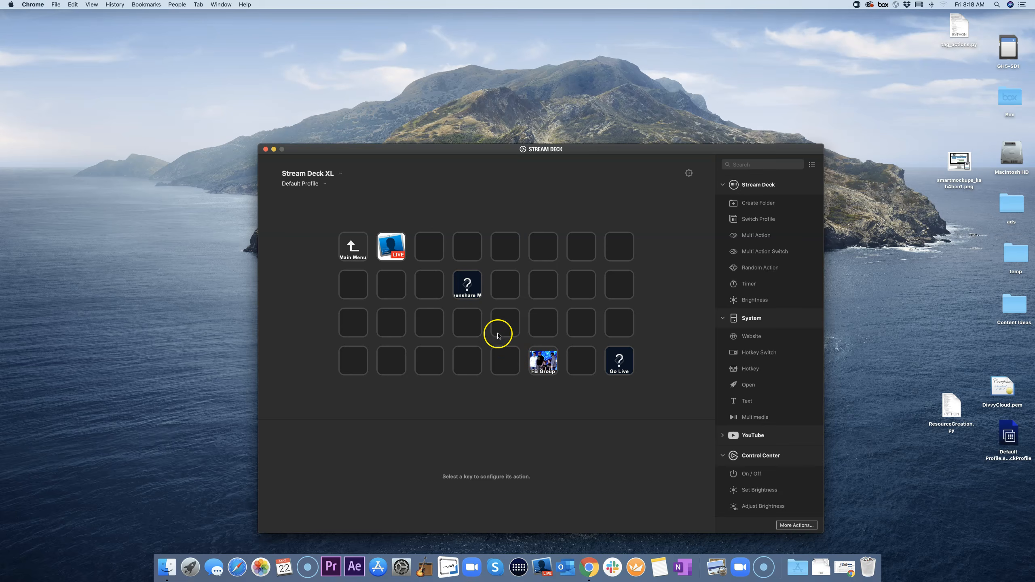
double_click(353, 246)
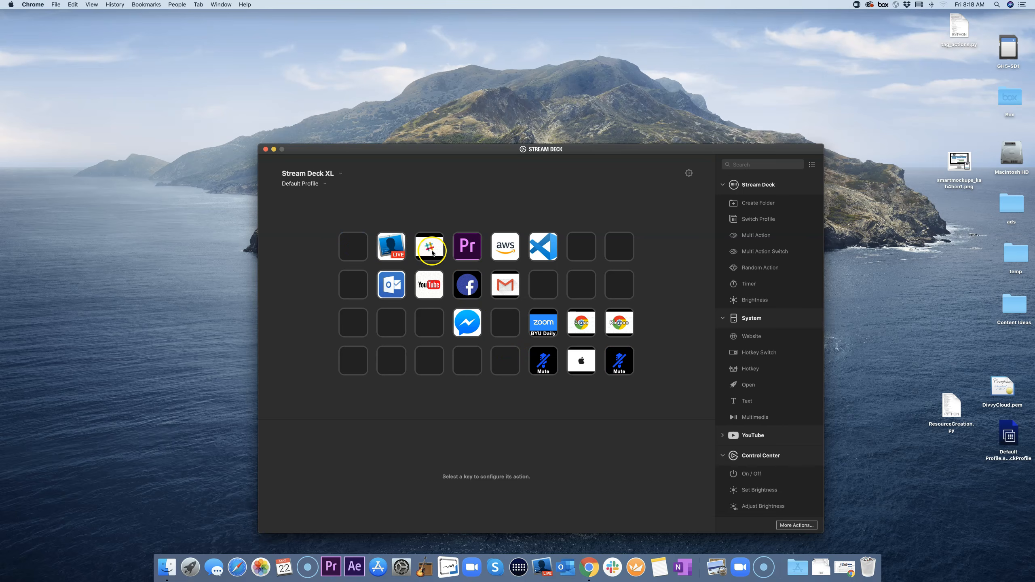
Step: Look inside the Slack folder, return to the main keys, and check the YouTube key
double_click(432, 253)
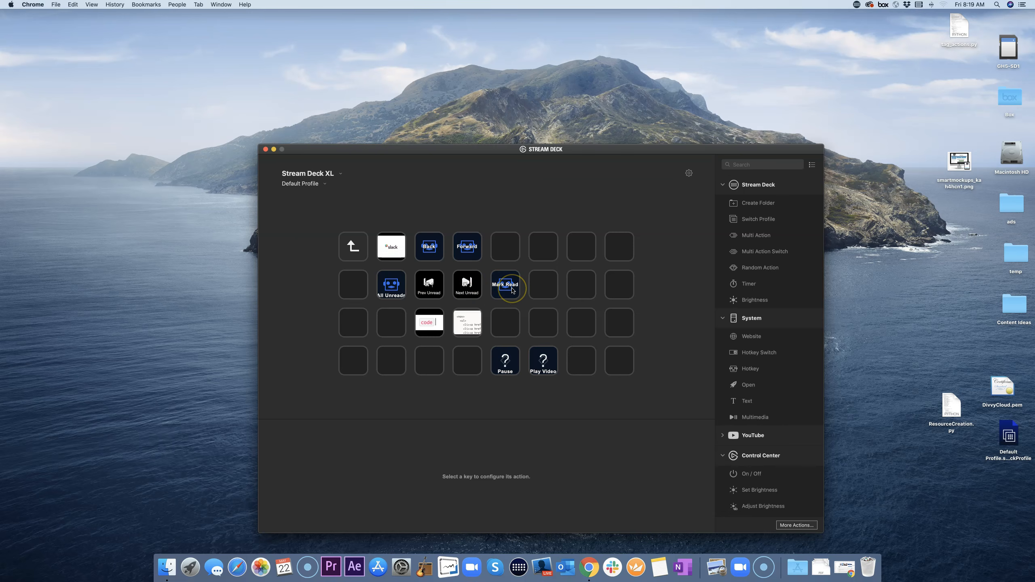
click(357, 250)
double_click(357, 250)
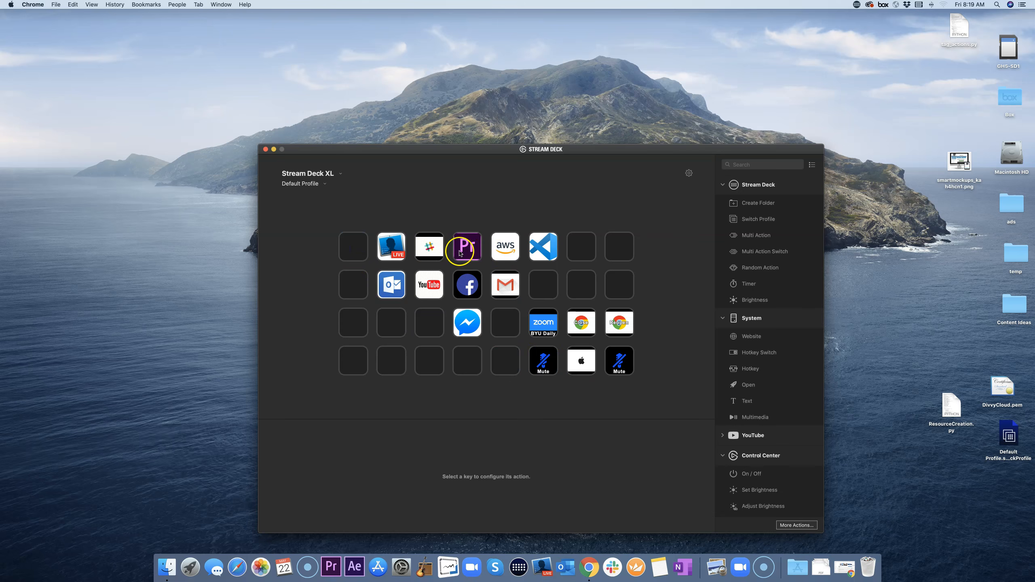
click(432, 289)
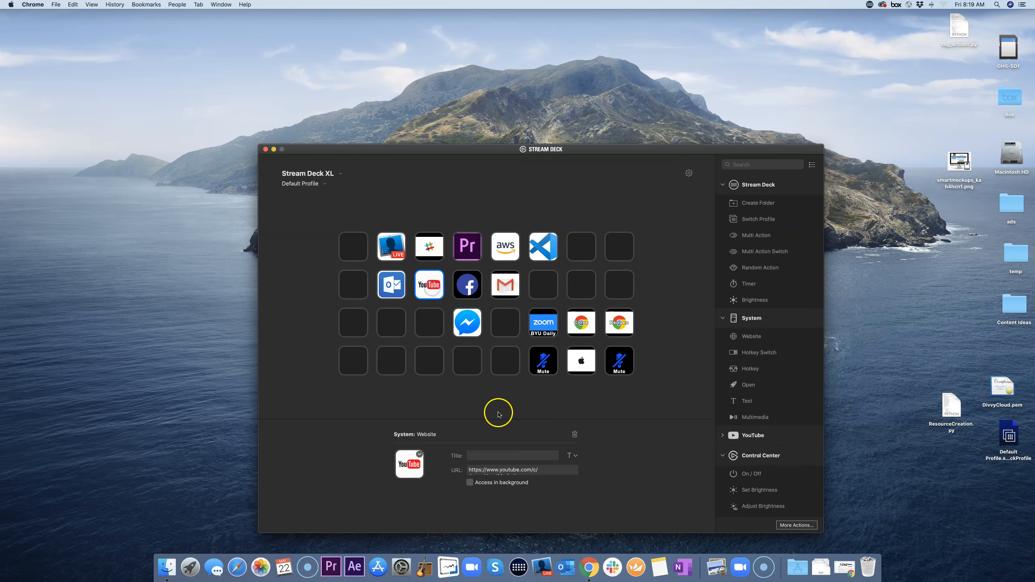
Step: Inspect the Outlook folder's Email and Calendar hotkeys, then return to the main page
click(431, 362)
double_click(393, 284)
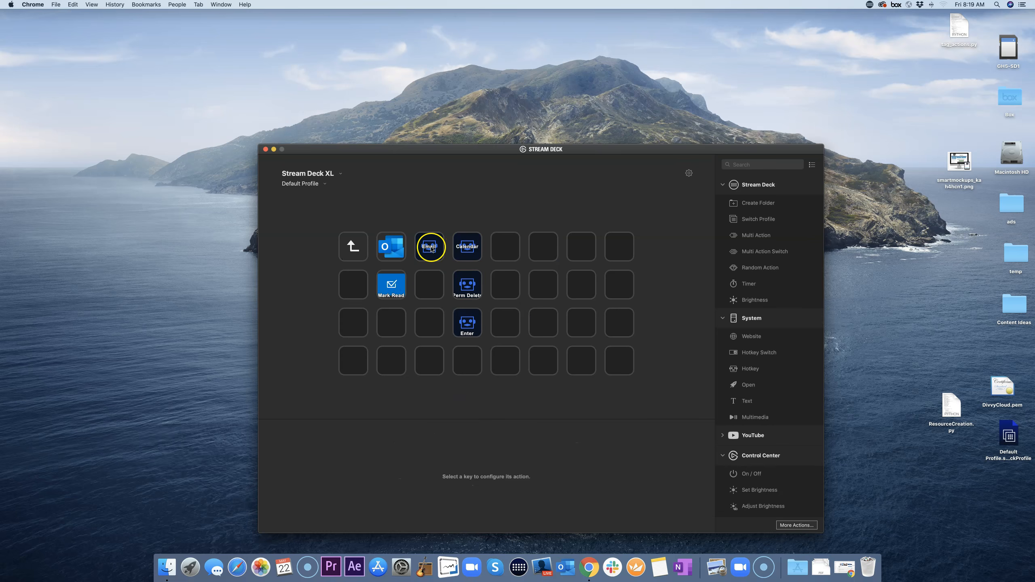
click(432, 249)
click(467, 247)
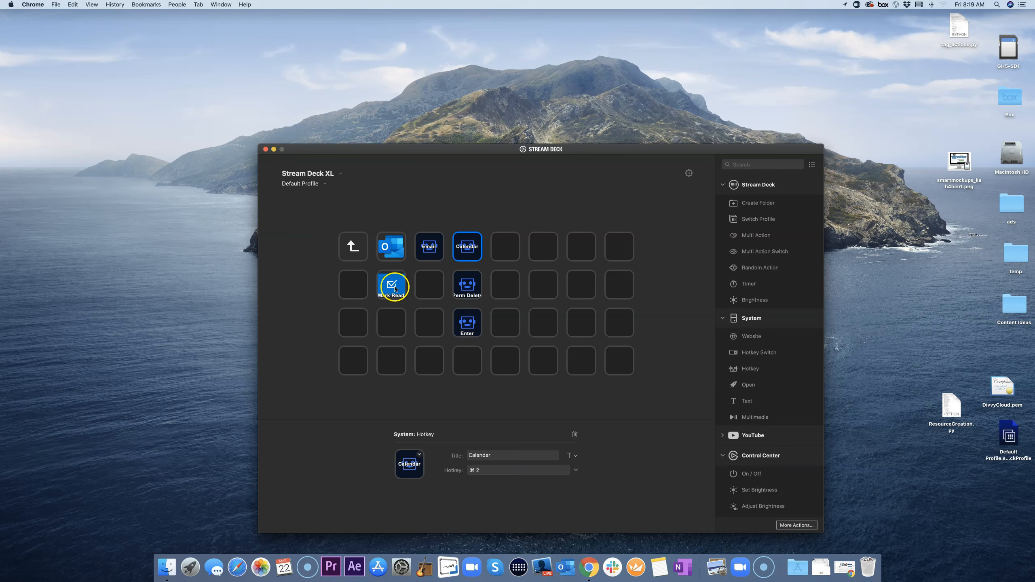
double_click(354, 247)
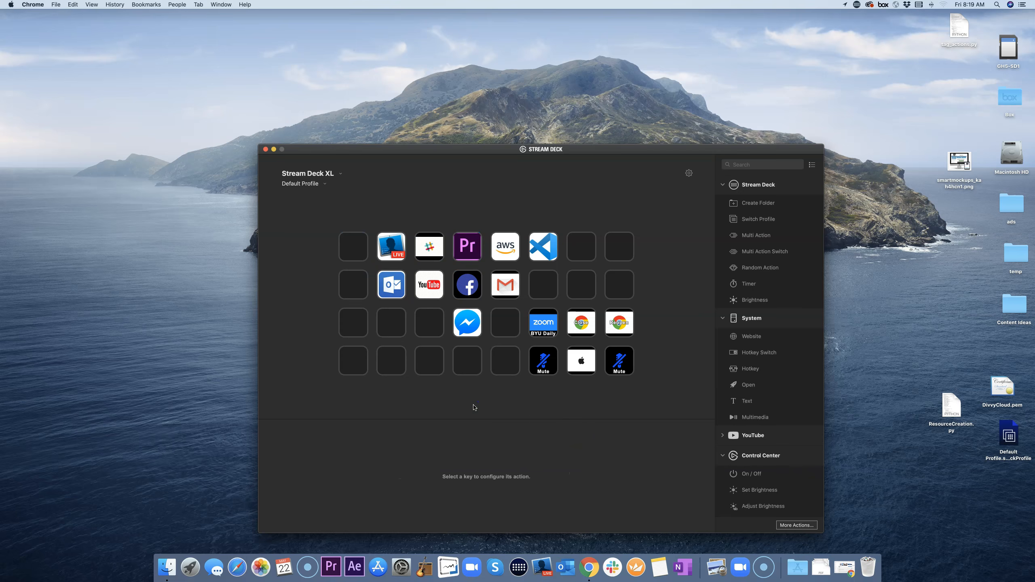
click(400, 251)
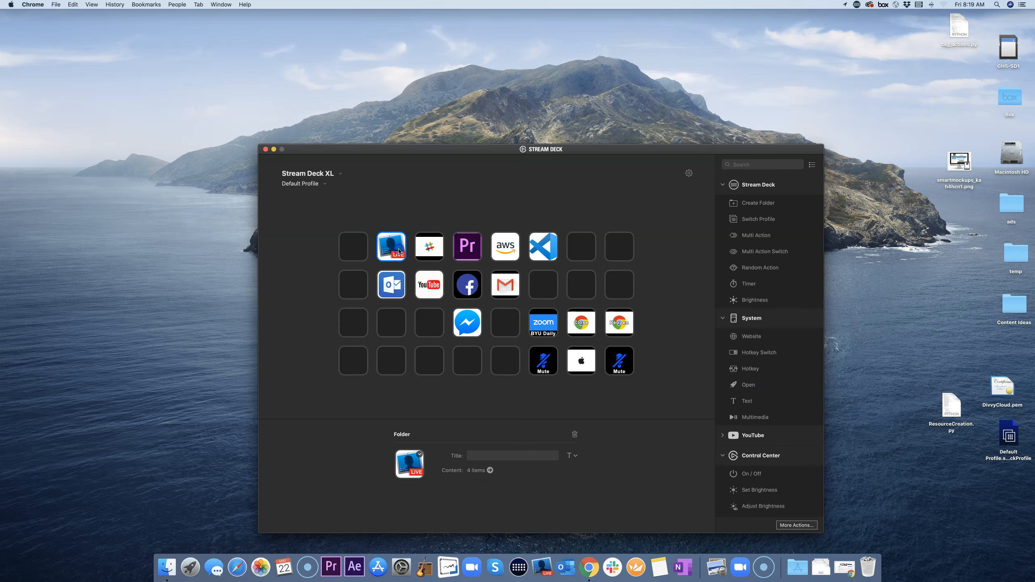
click(309, 234)
Step: Launch Ecamm Live, dismiss its app menu, and bring the Stream Deck window forward
click(537, 566)
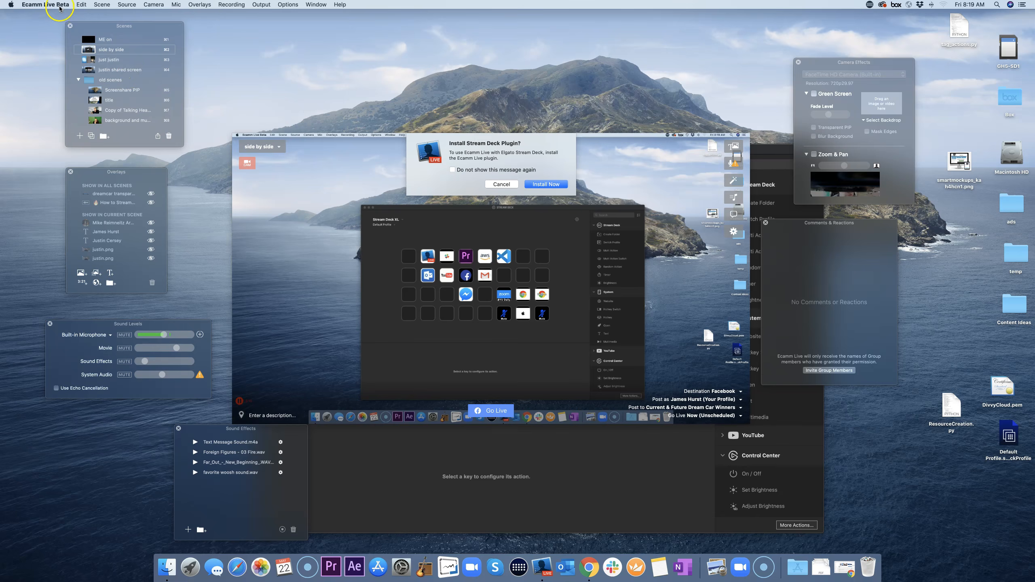
click(48, 6)
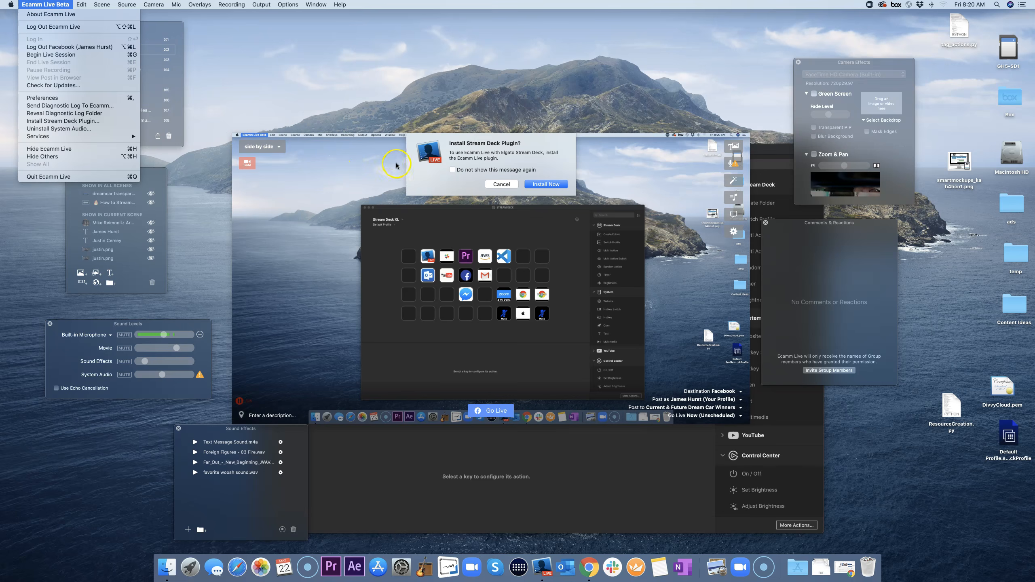
click(287, 72)
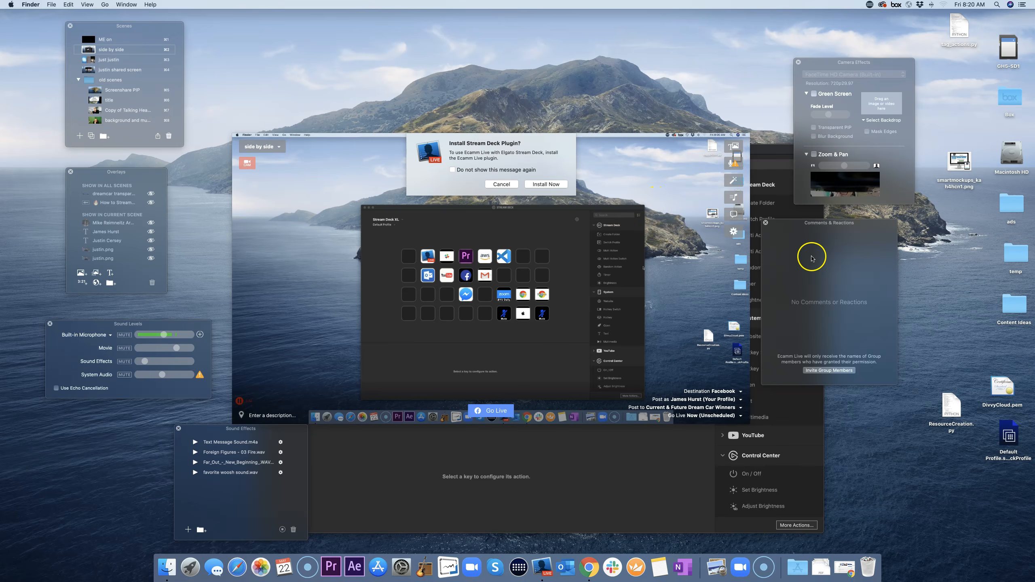
click(781, 150)
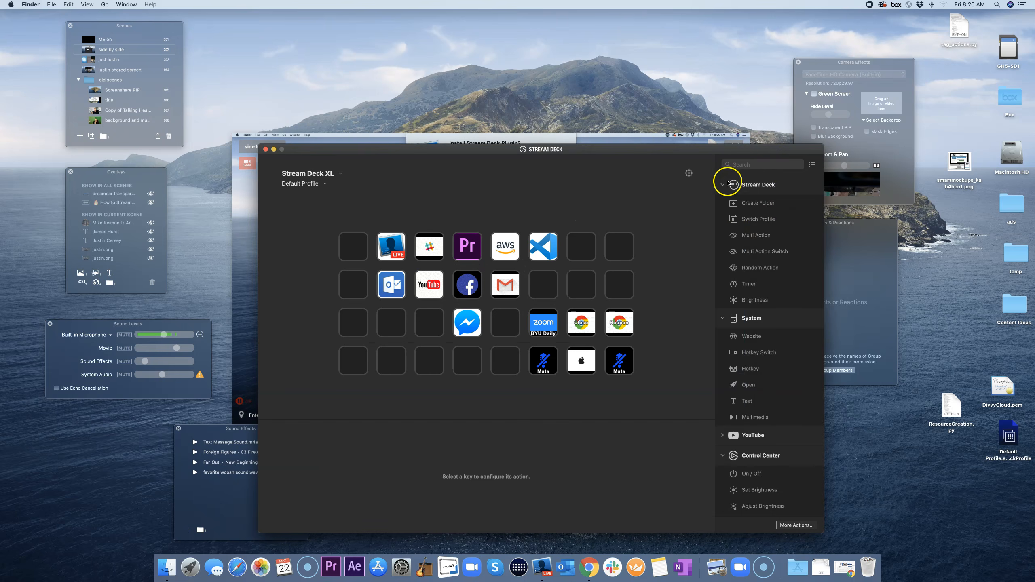
Step: Collapse the Stream Deck and Control Center groups in the actions sidebar
click(728, 184)
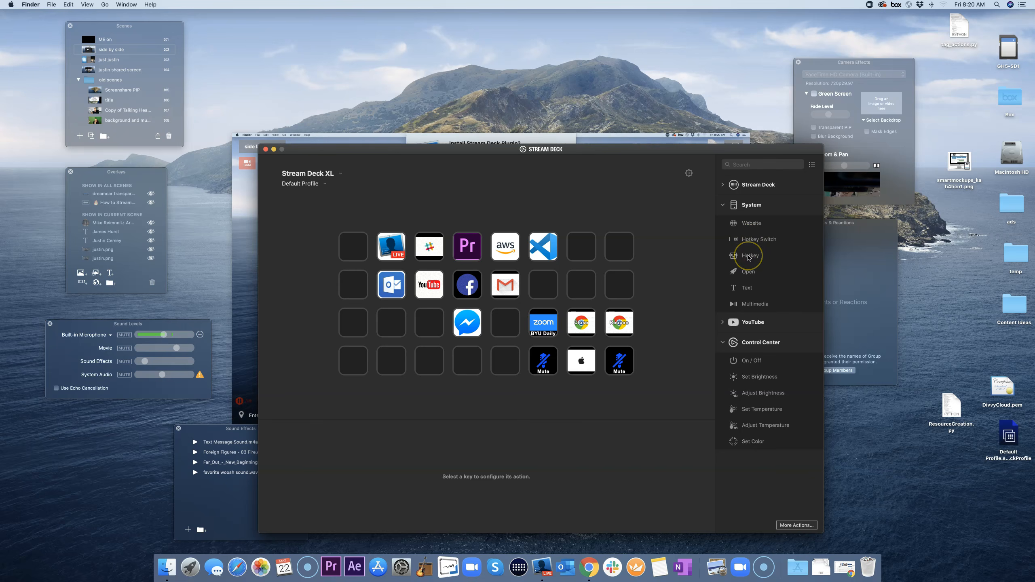
click(748, 258)
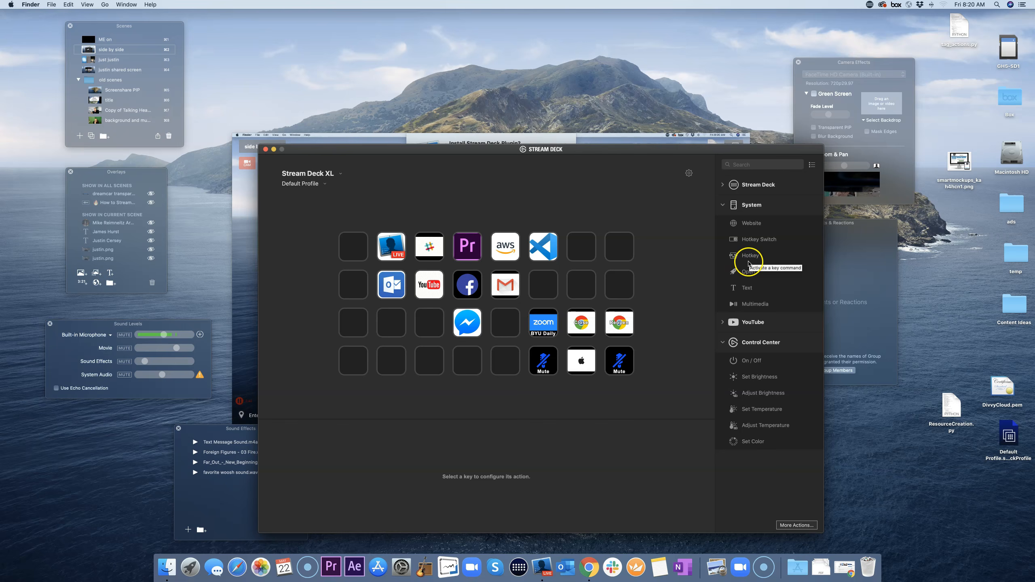
click(751, 256)
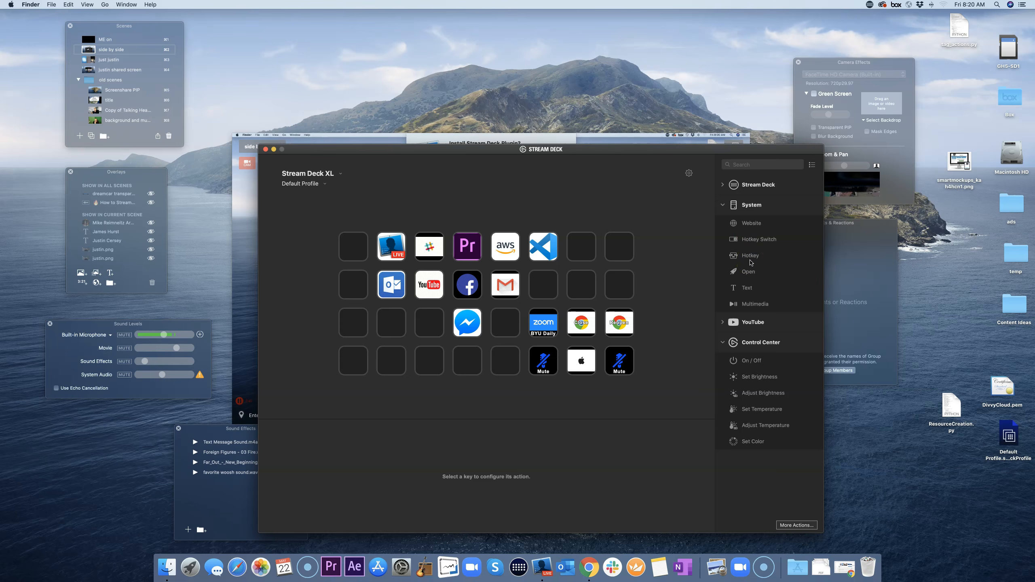
click(730, 342)
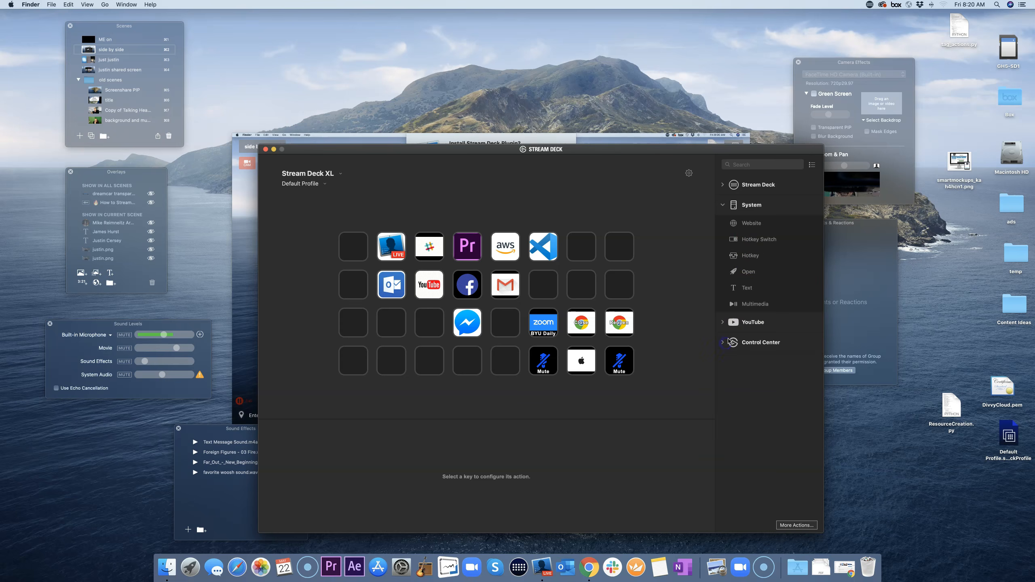
Step: Hide unused action categories such as Mixer and Soundboard from the actions list
click(812, 164)
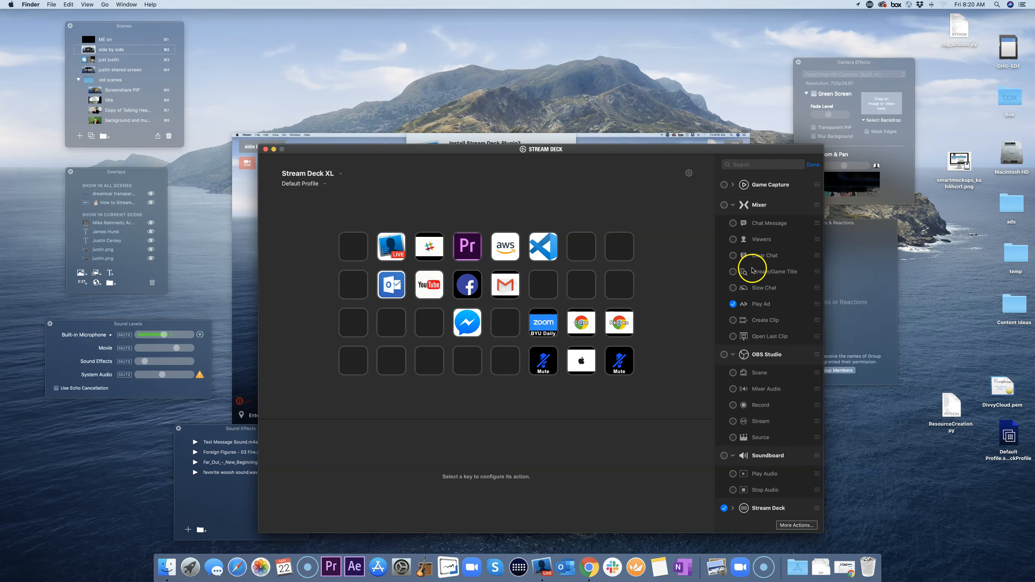
scroll(752, 268, down, 3)
scroll(754, 270, down, 3)
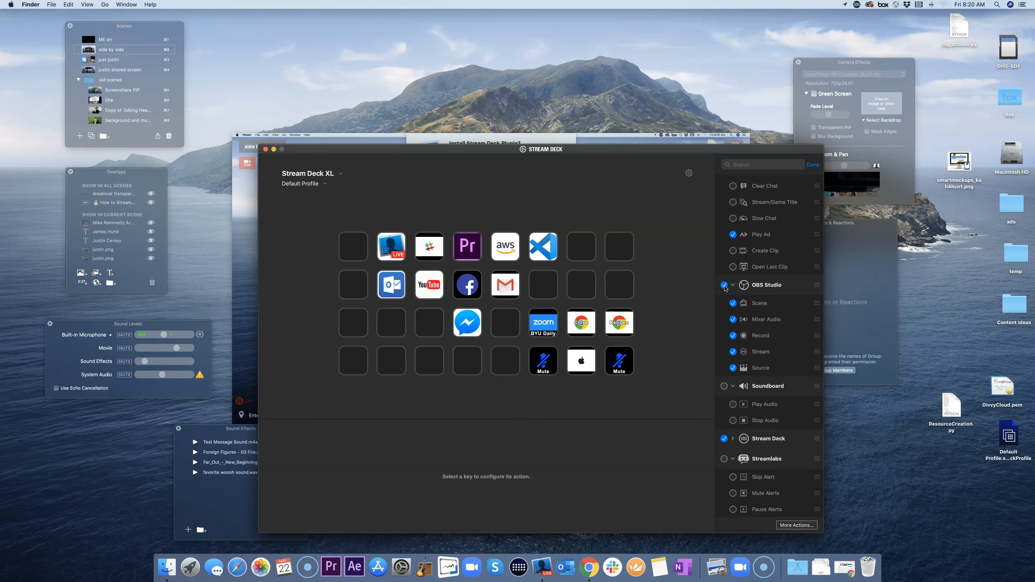
scroll(756, 301, up, 2)
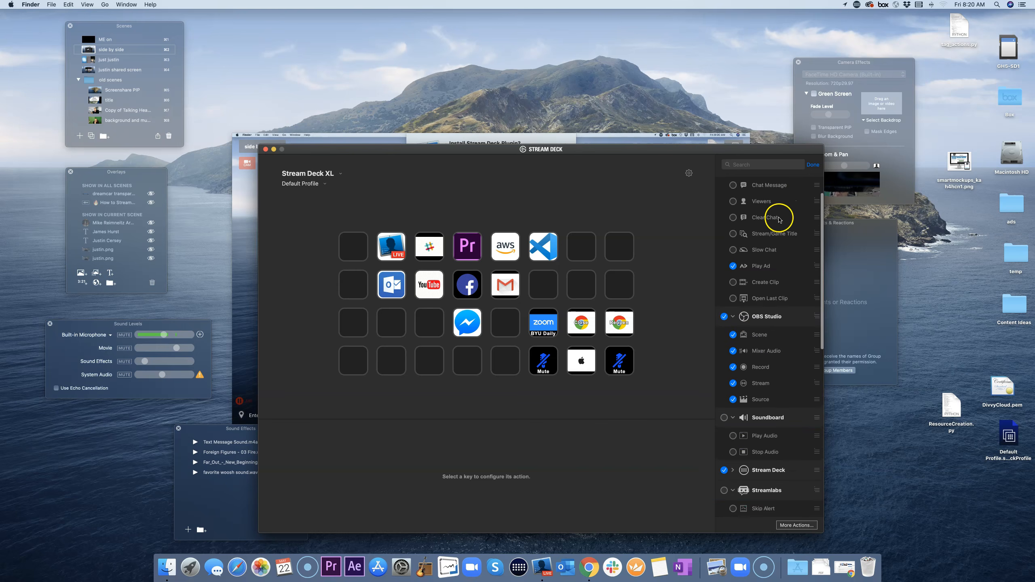
click(813, 164)
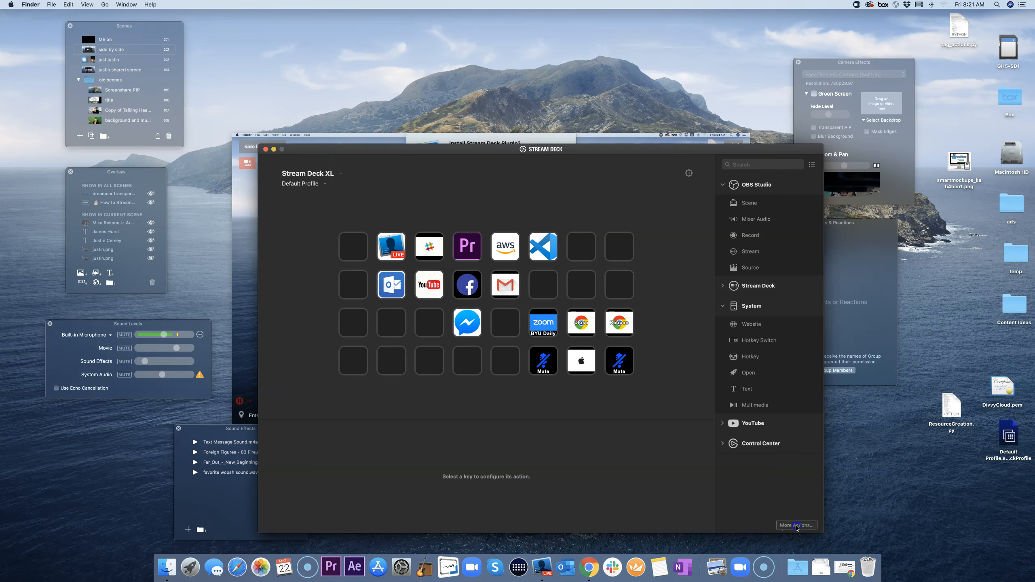
Step: Scroll the More Actions store's Most Popular plugins down to Ecamm Live, then close the store
click(797, 526)
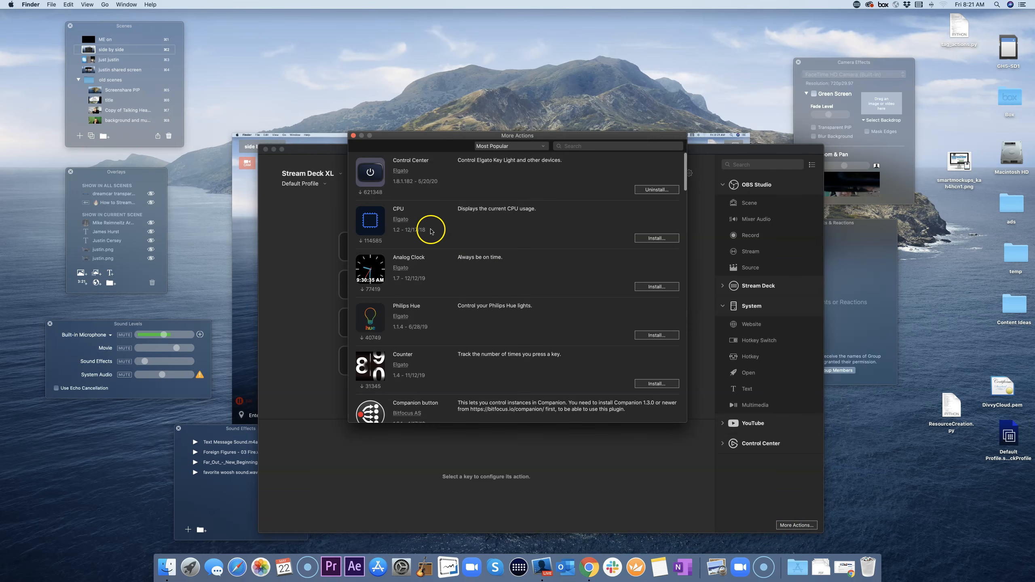
scroll(423, 196, down, 5)
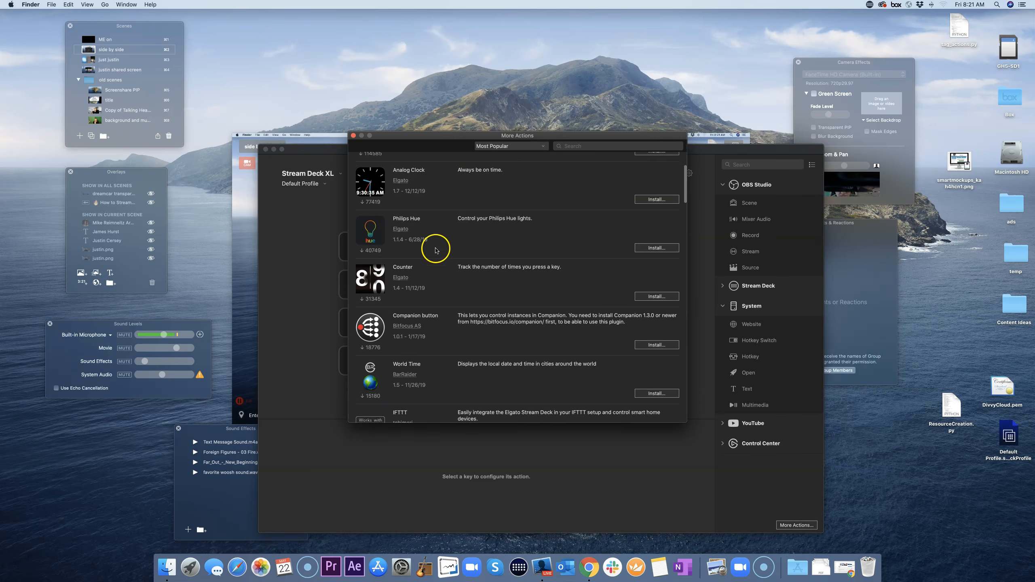
scroll(435, 251, down, 4)
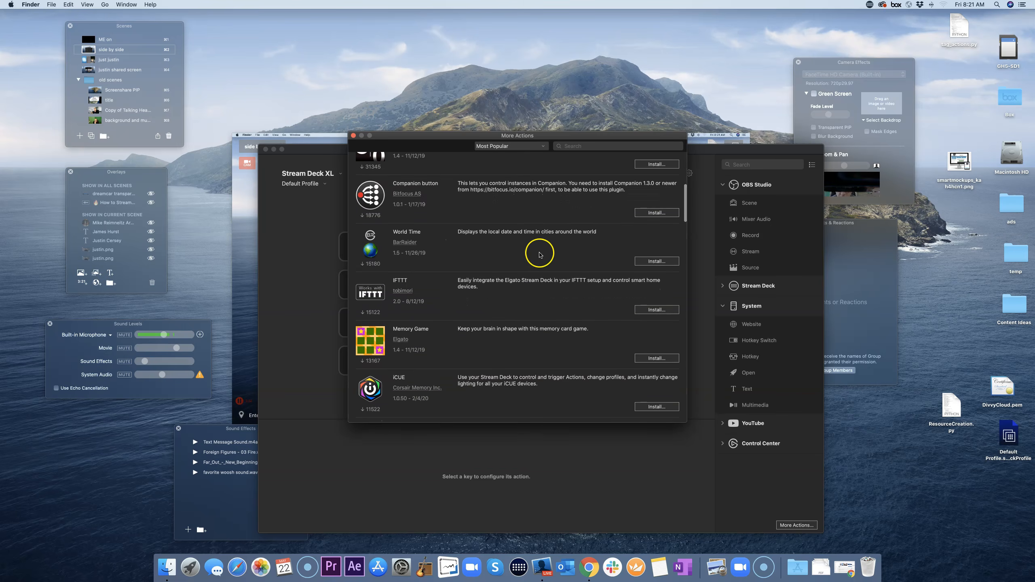
scroll(438, 274, down, 10)
scroll(438, 273, down, 6)
scroll(438, 273, down, 4)
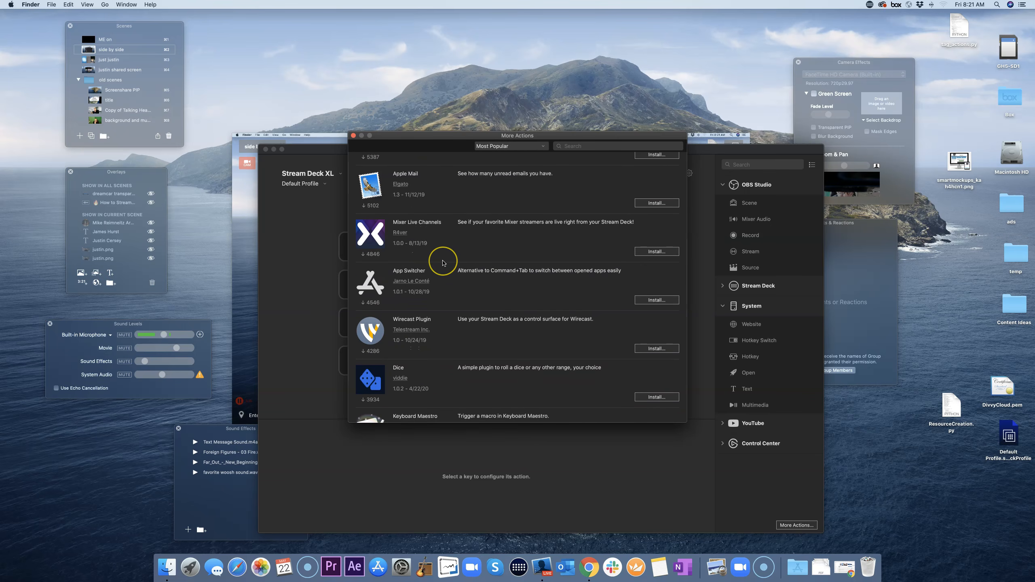
scroll(444, 263, down, 1)
scroll(444, 262, down, 14)
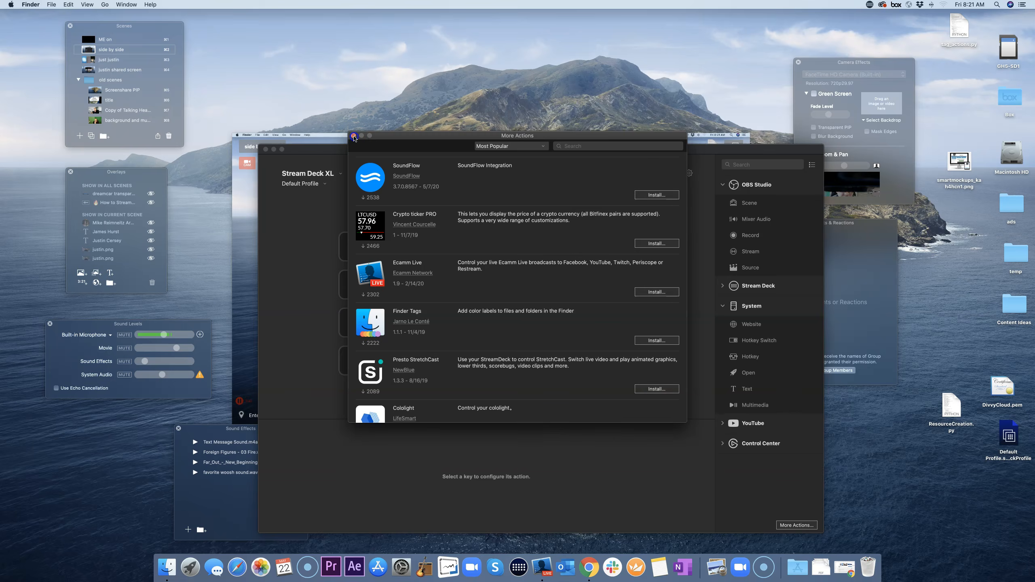
click(354, 137)
Step: Install the Ecamm Live Stream Deck plugin and add its preconfigured profiles
click(255, 204)
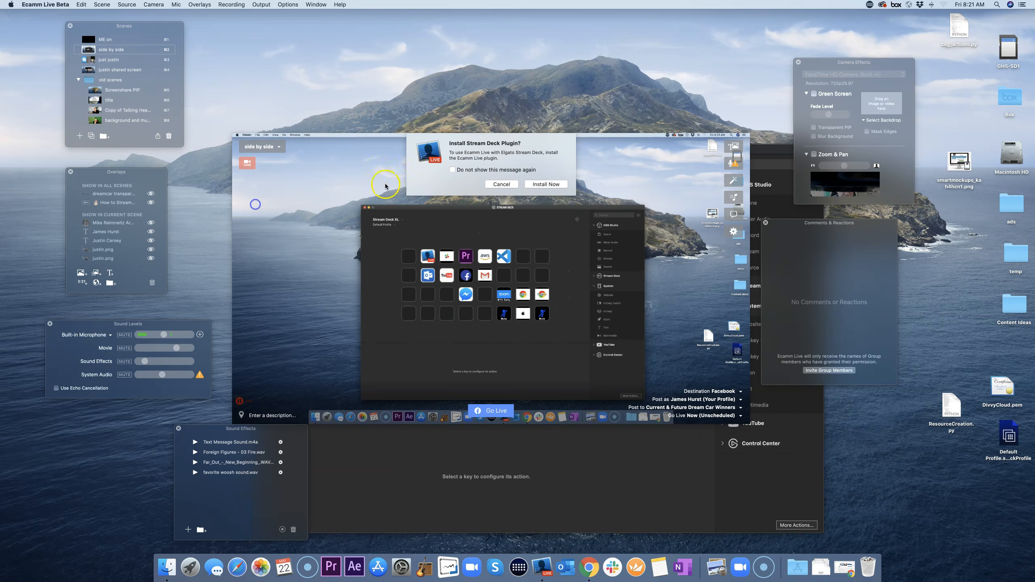
click(546, 184)
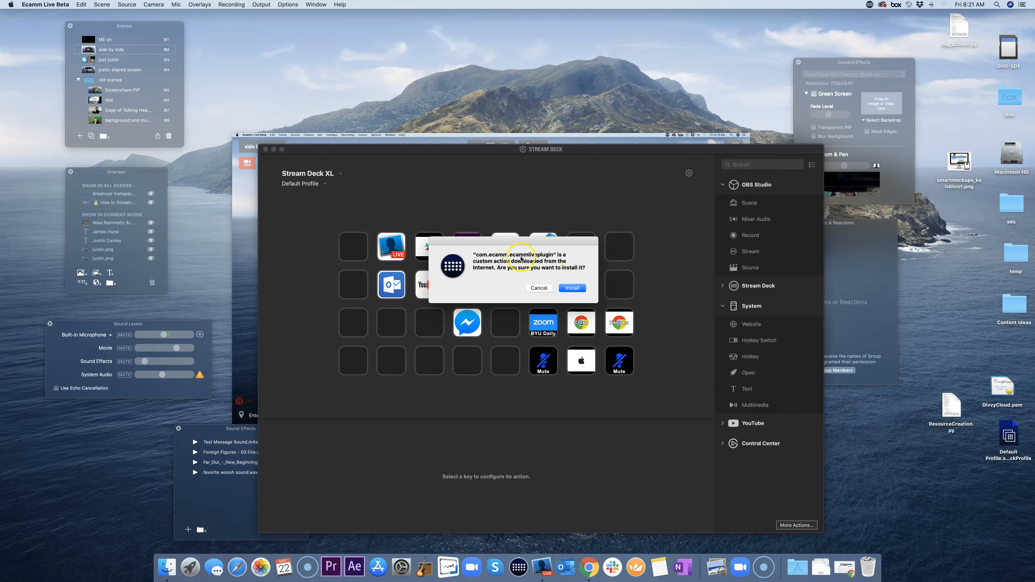
click(573, 288)
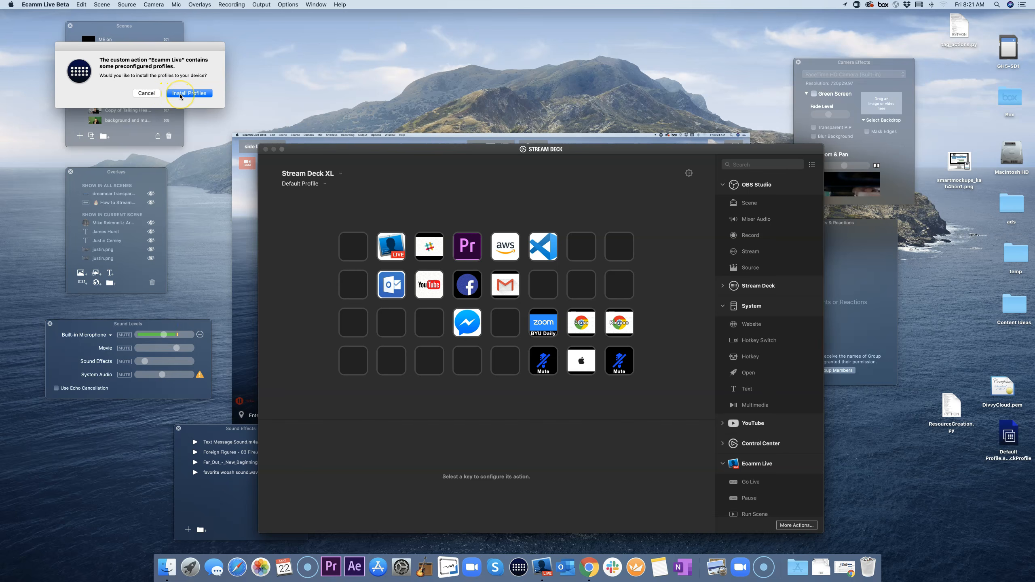
click(180, 94)
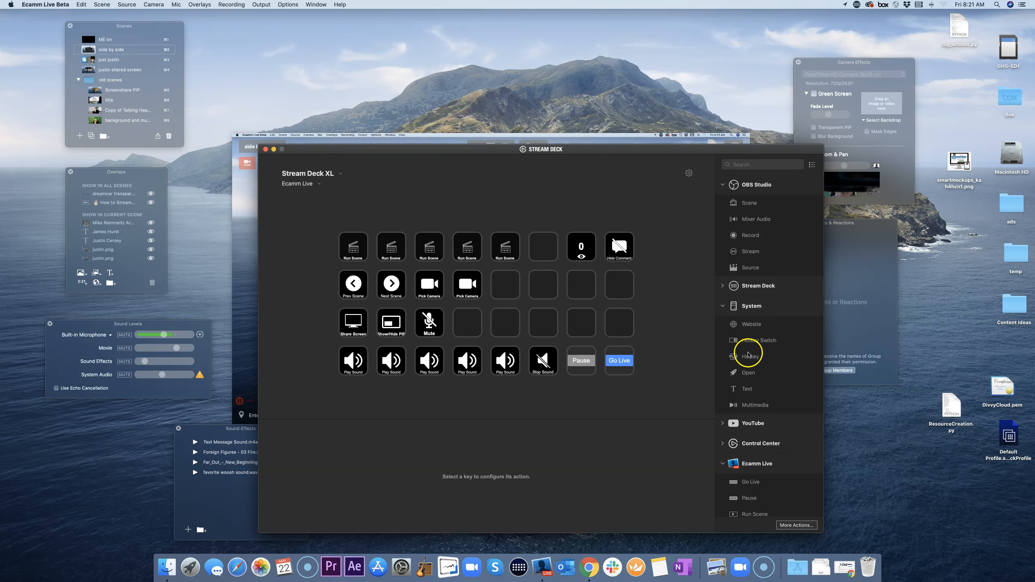
Step: Select the first Run Scene key, drag Ecamm's Scenes panel down, and list its scenes
scroll(760, 381, down, 3)
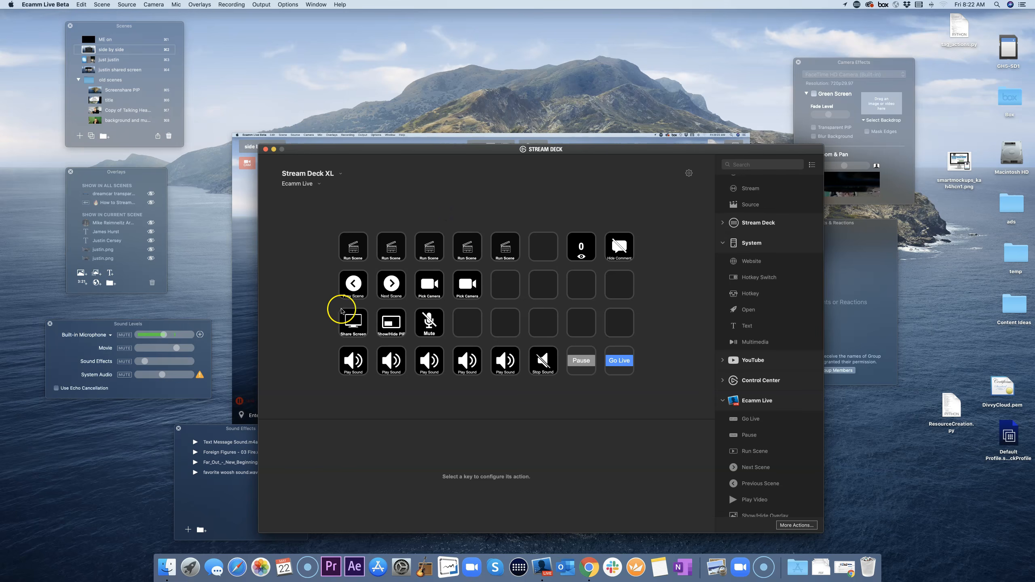
click(354, 247)
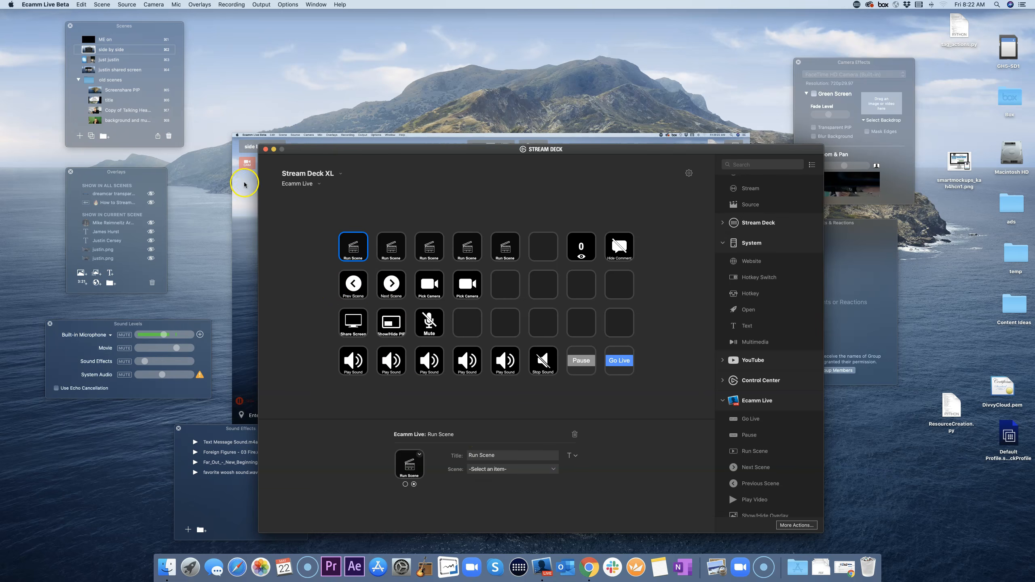
drag(124, 25, 187, 36)
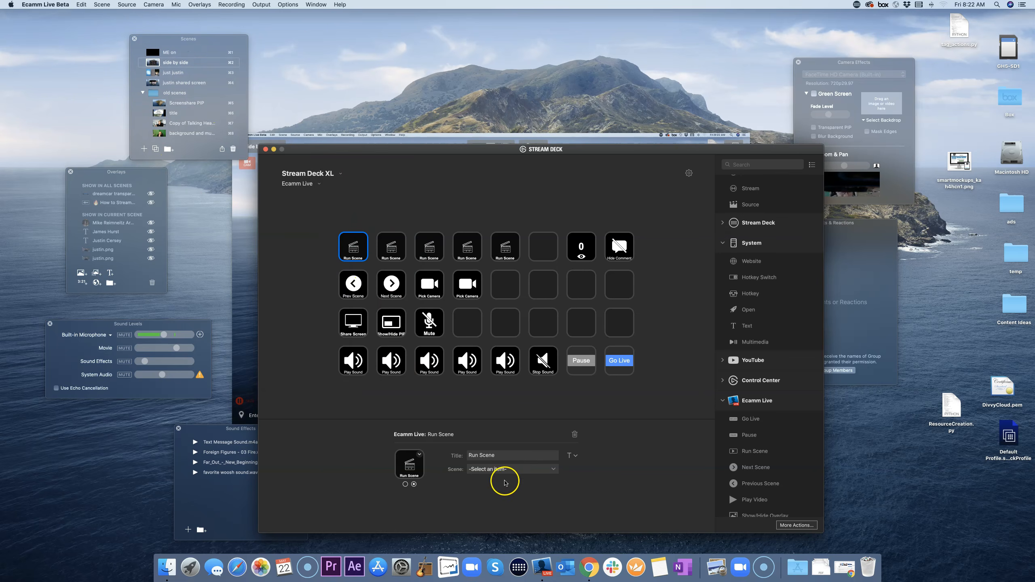
click(507, 470)
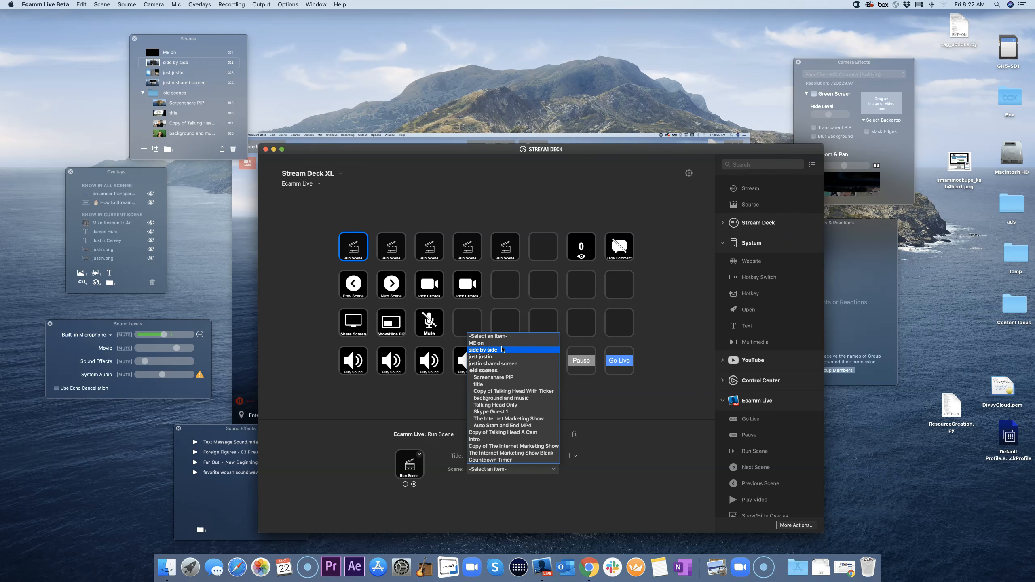
Step: Browse the Ecamm scene list without choosing, then list scenes for the second Run Scene key
mouse_move(503, 349)
mouse_down()
mouse_move(485, 369)
mouse_move(488, 359)
mouse_up()
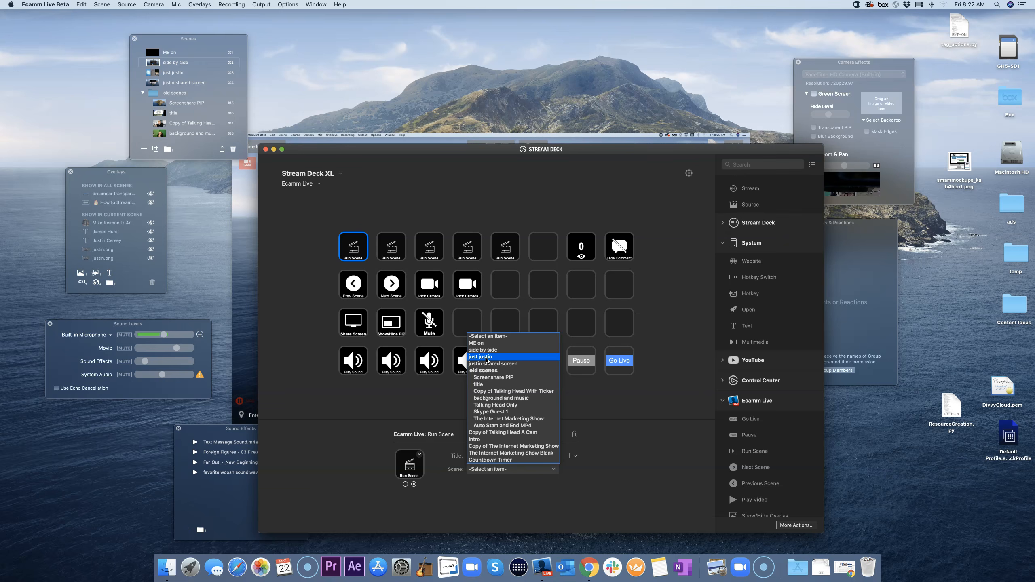
drag(487, 360, 443, 394)
click(391, 249)
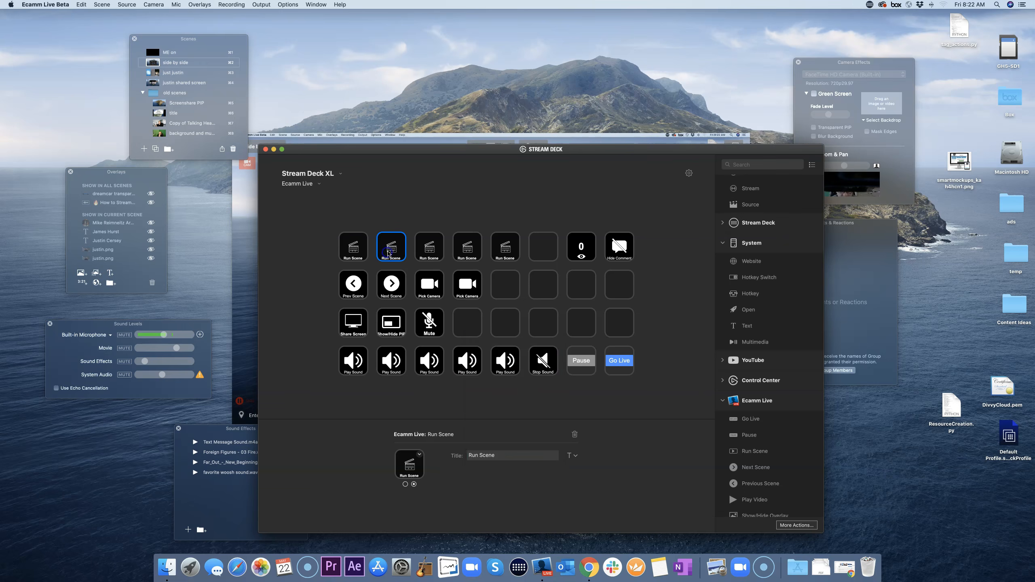
drag(513, 470, 432, 379)
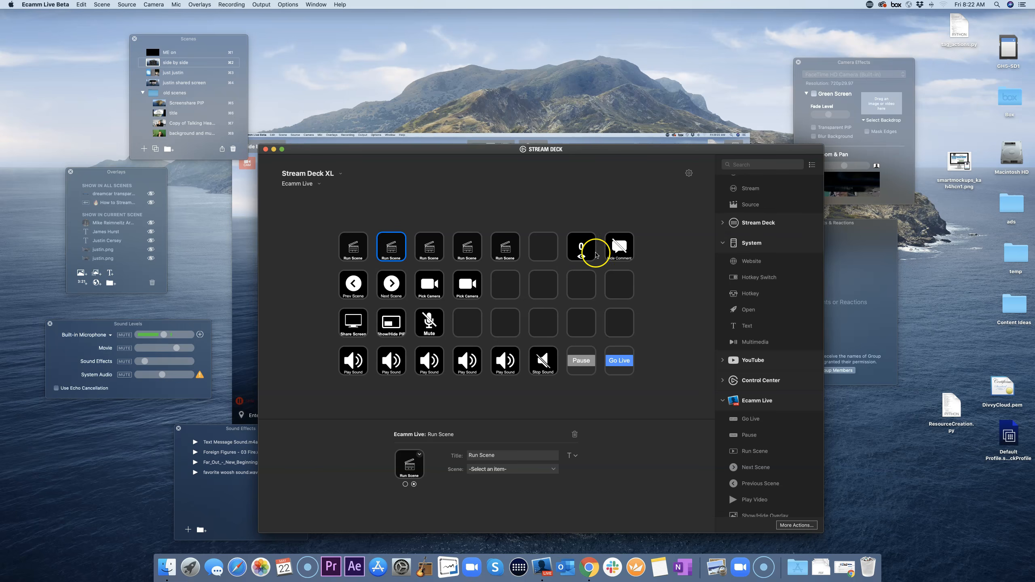
Step: Place a Viewers action on the empty third-row key
click(587, 252)
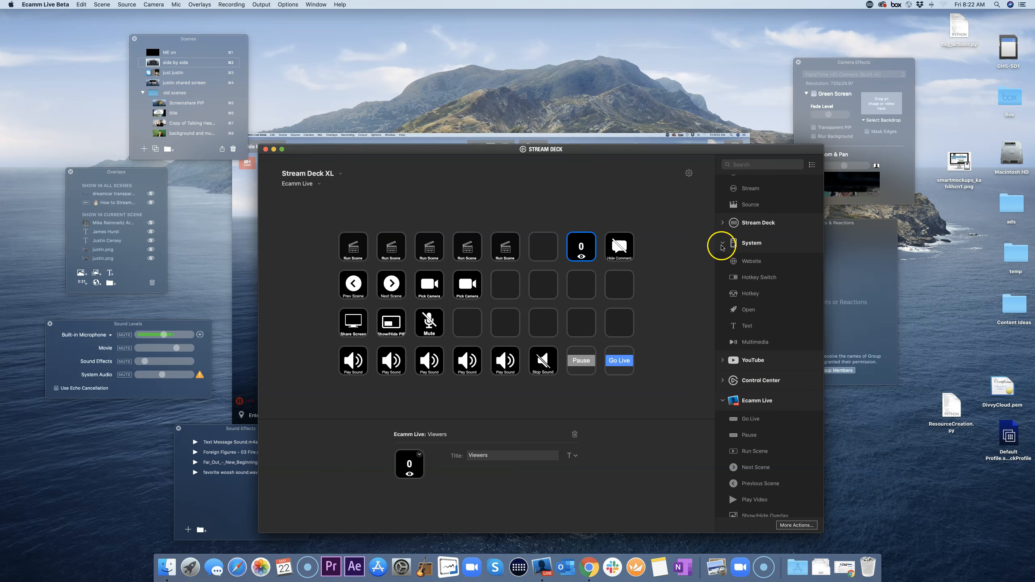
click(723, 241)
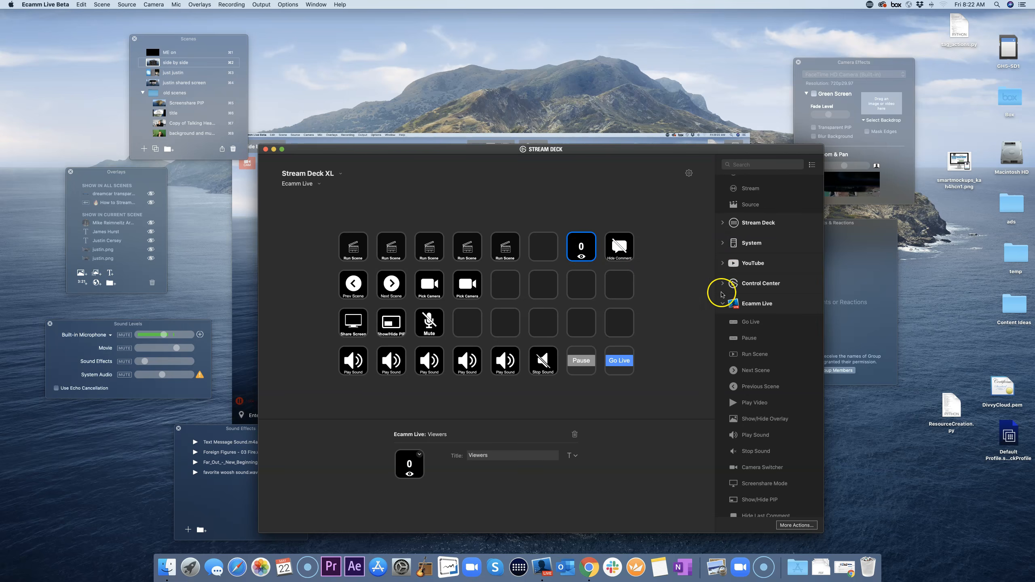
scroll(762, 391, down, 2)
click(751, 510)
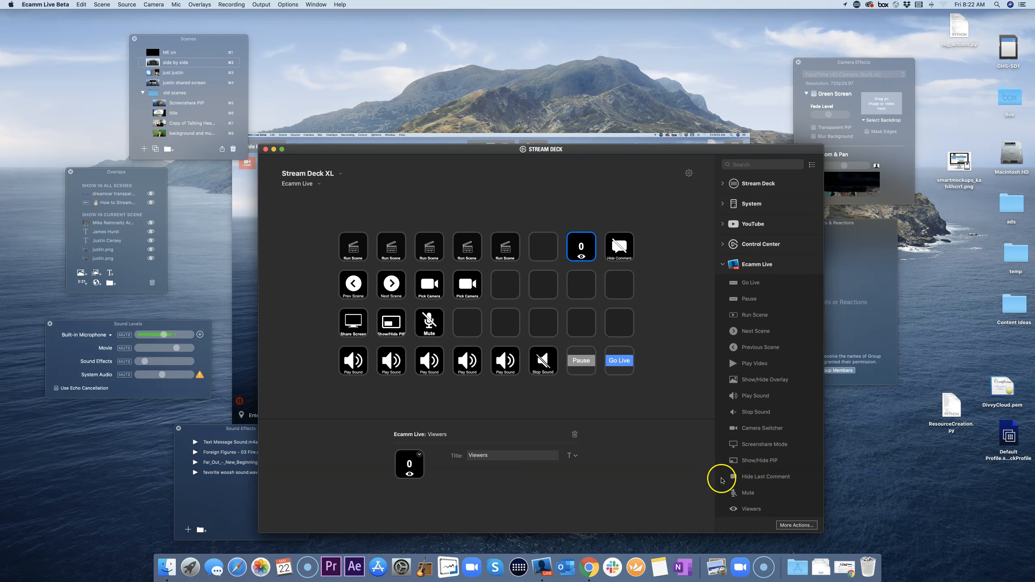
drag(750, 510, 589, 328)
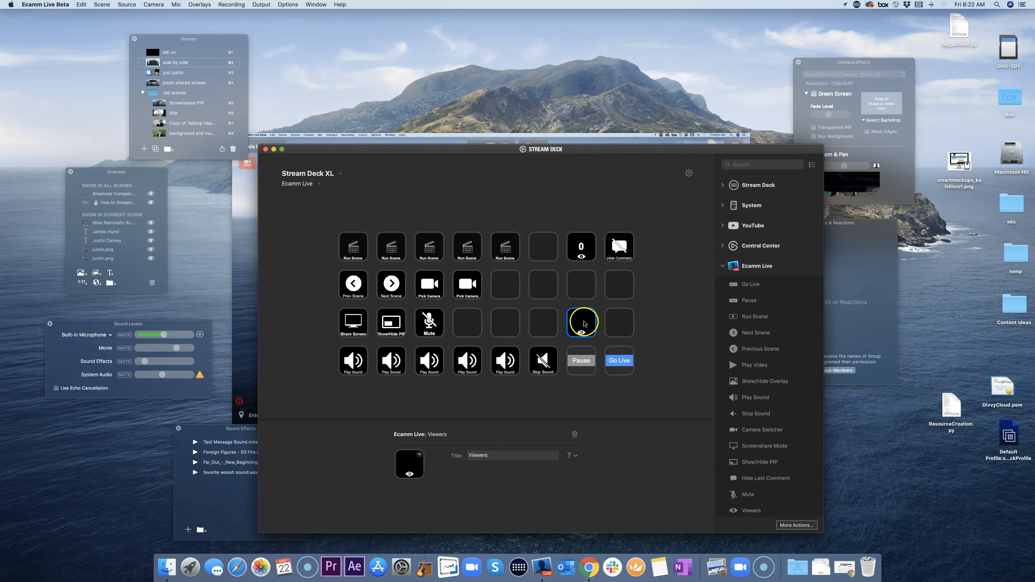
drag(585, 325, 589, 327)
Step: Delete the Viewers key and check the Next Scene key's settings
right_click(585, 329)
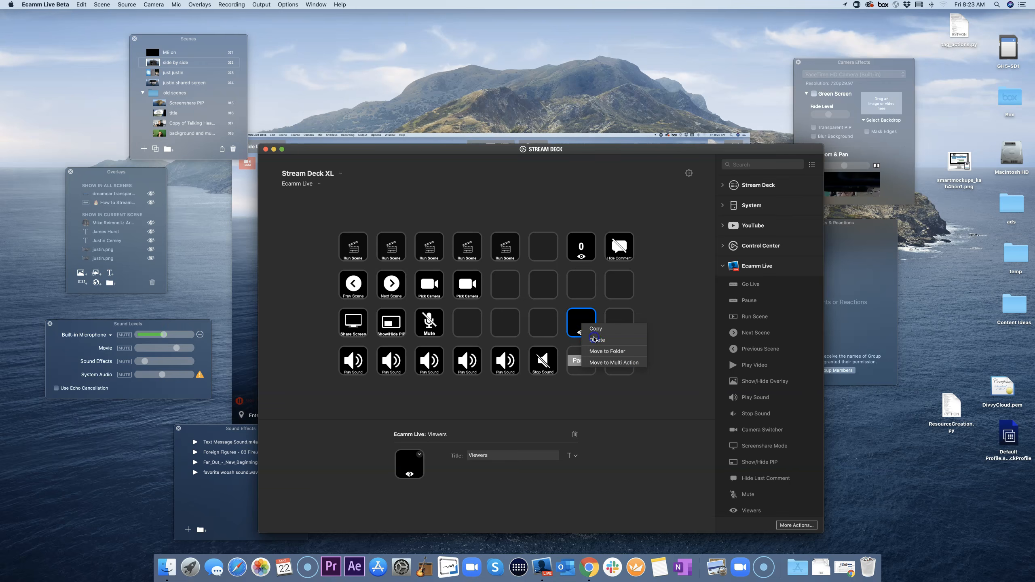
click(596, 342)
click(639, 396)
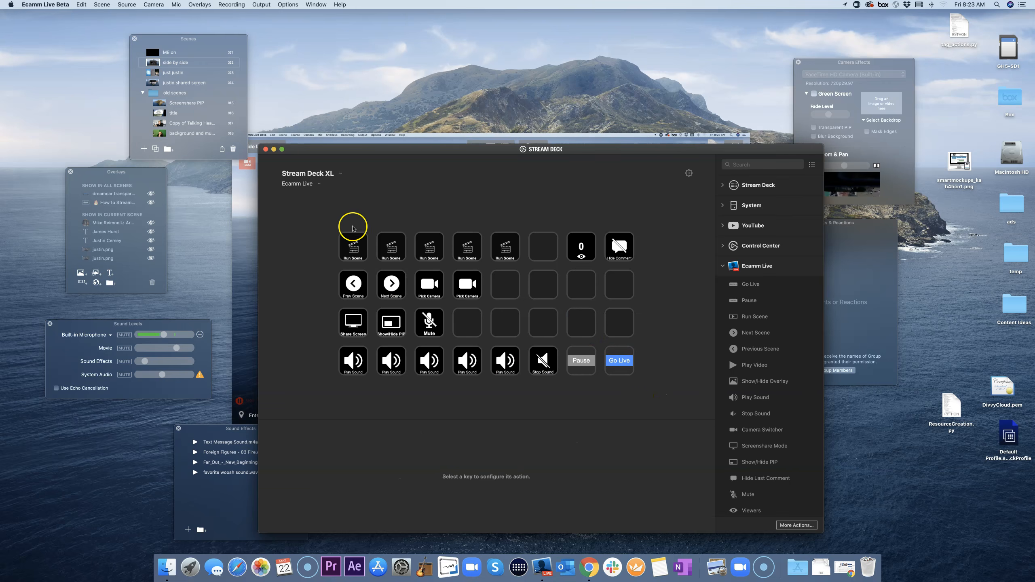
click(392, 273)
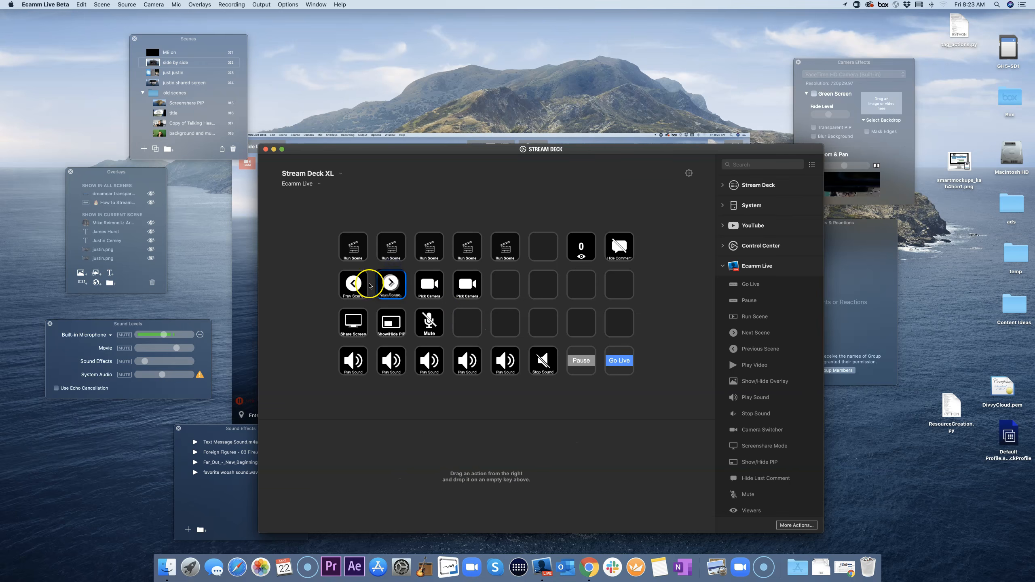
click(329, 289)
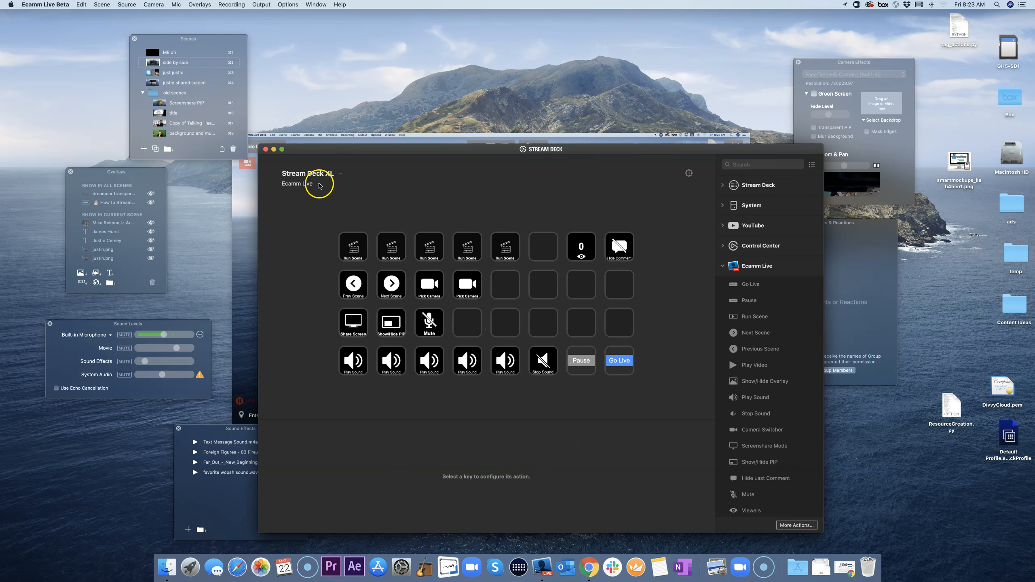
Step: Switch to the Default Profile and put a Go Live key on the Ecamm Live folder's bottom-right slot
click(319, 184)
click(309, 205)
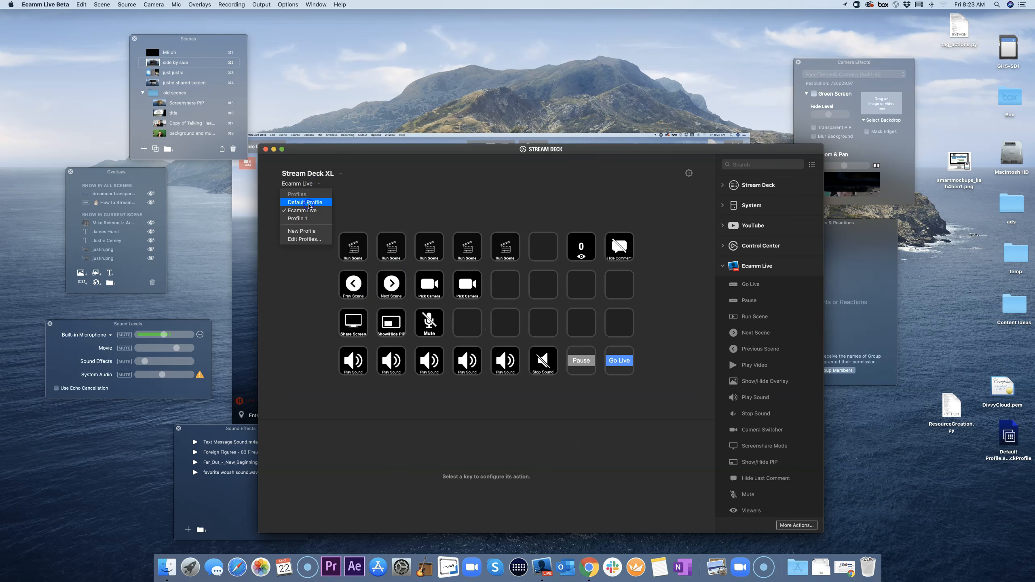
double_click(393, 253)
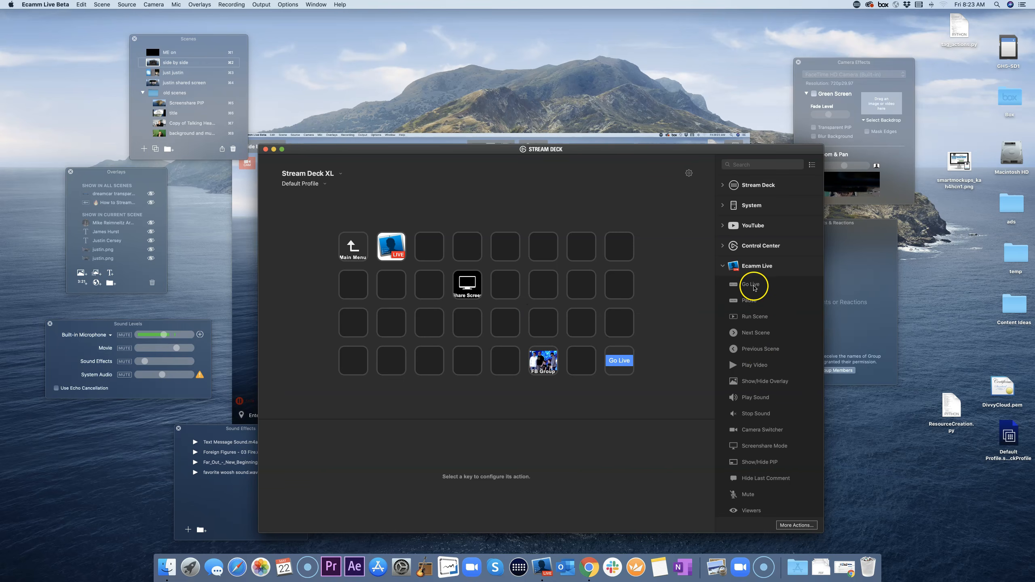
drag(753, 287, 626, 365)
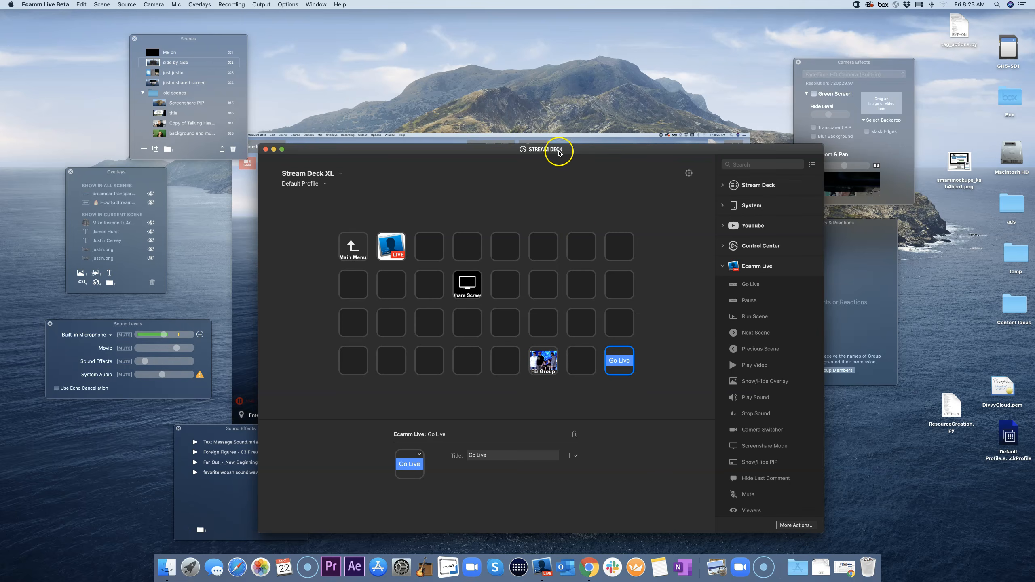
drag(557, 152, 299, 142)
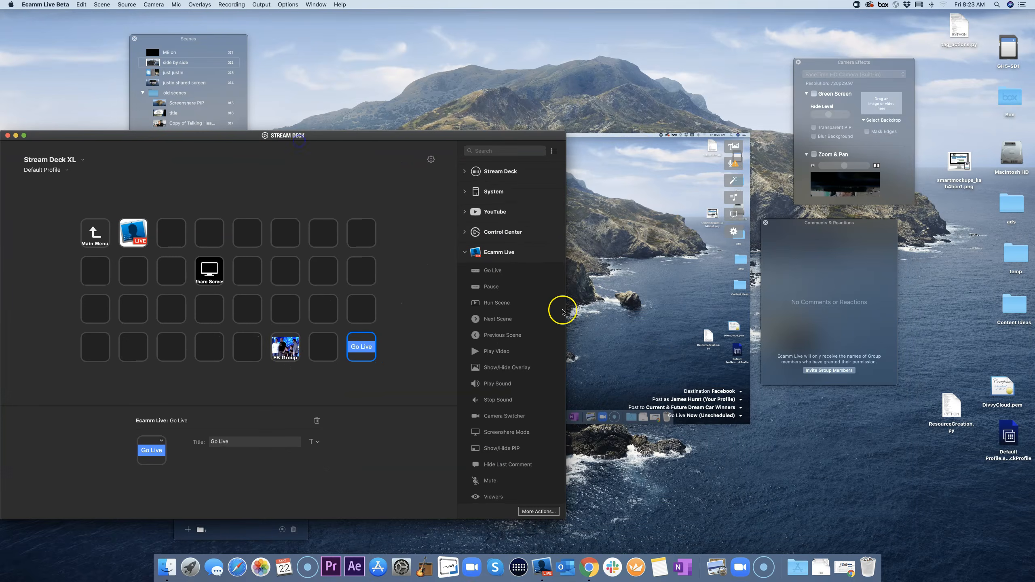
click(646, 347)
click(742, 394)
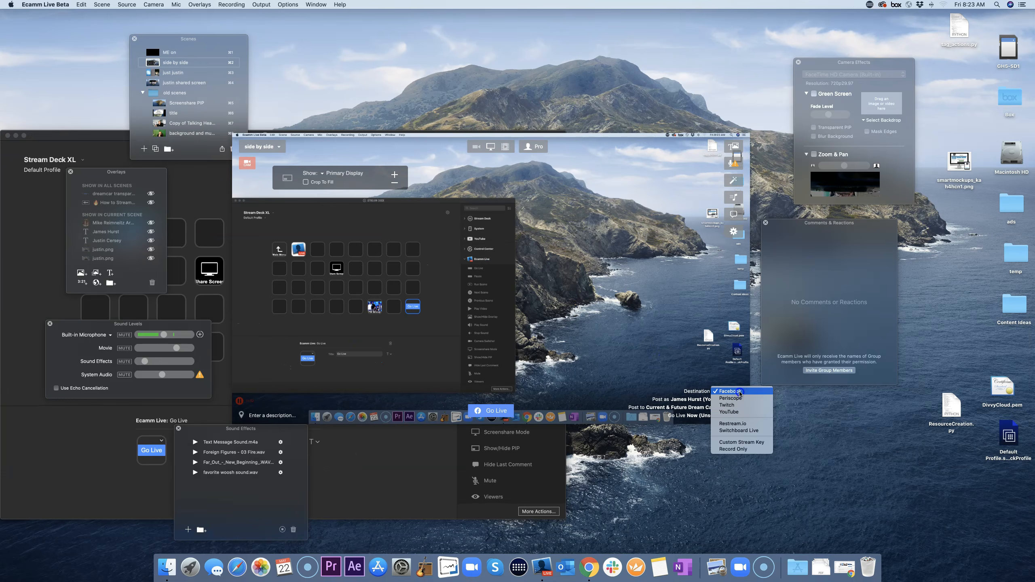
click(741, 450)
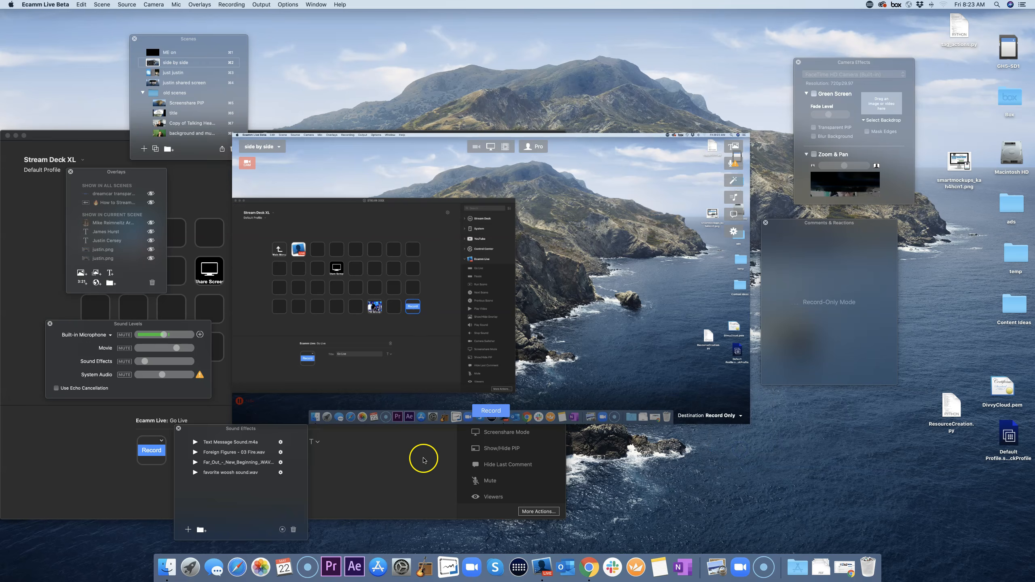
click(424, 458)
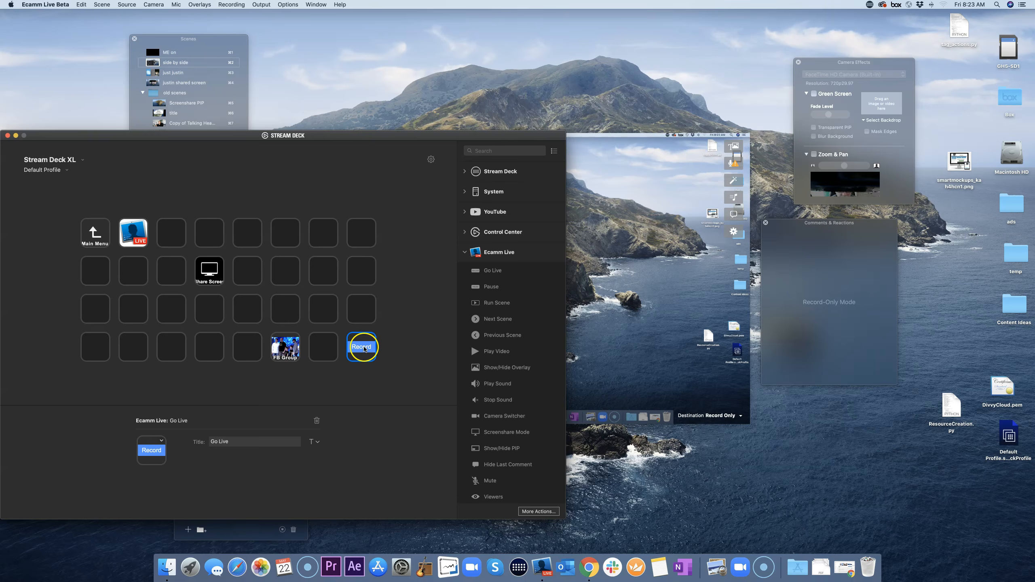
click(739, 416)
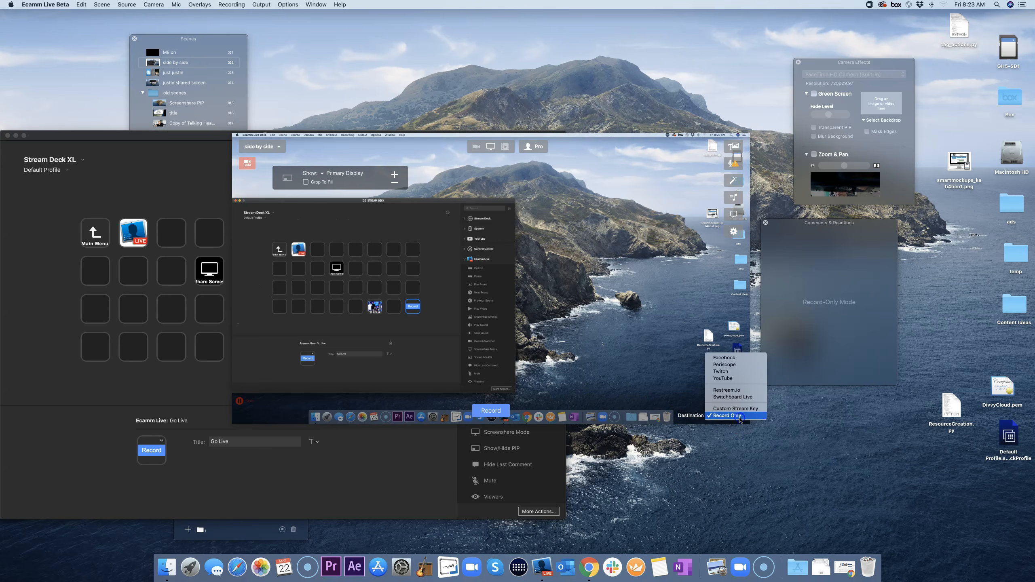
click(725, 358)
click(423, 456)
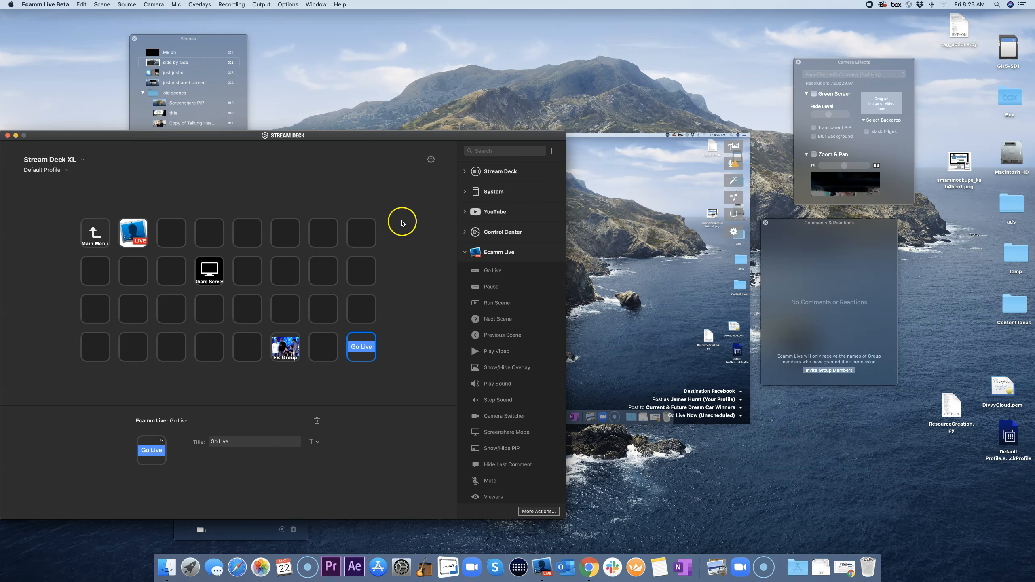
drag(332, 136, 526, 106)
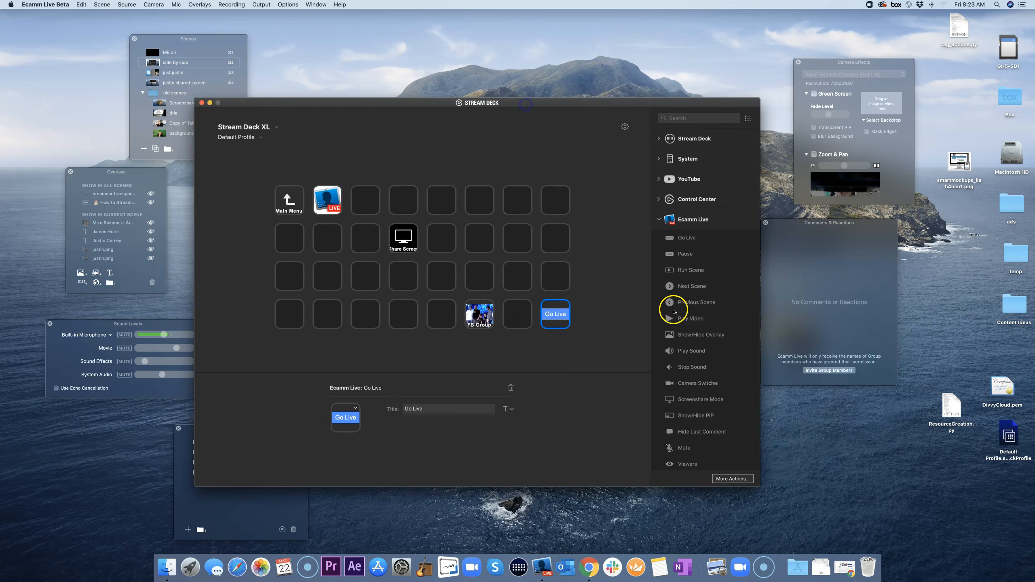
click(584, 405)
Step: Add a Play Video key to an empty third-row slot, cancelling the video file choice
drag(356, 110, 391, 108)
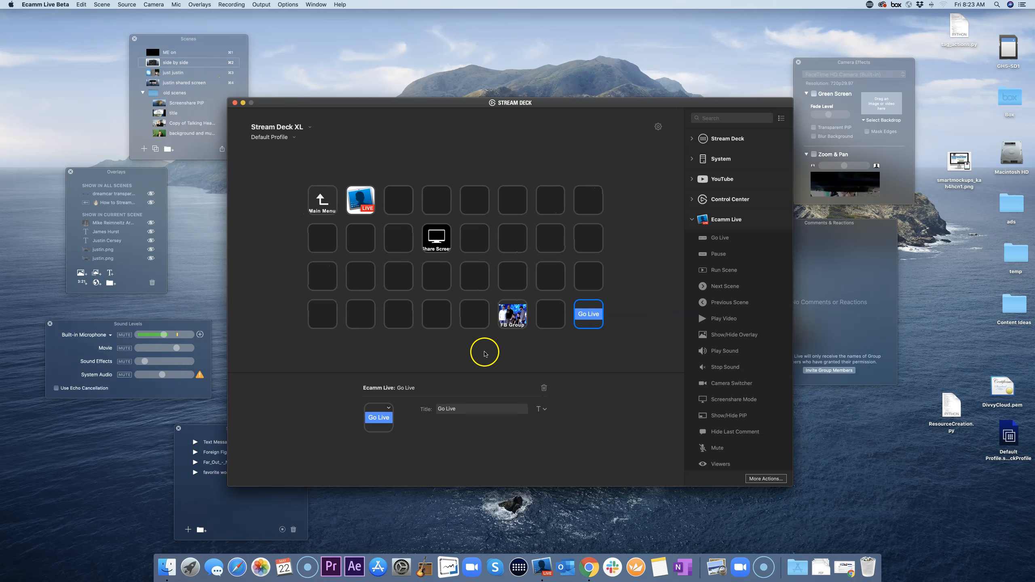
click(458, 363)
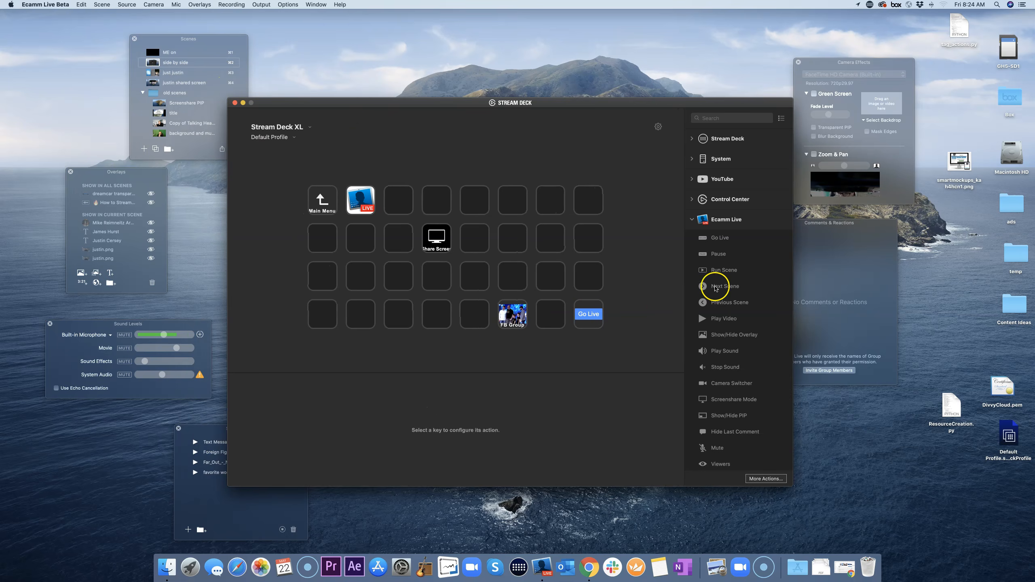
drag(720, 318, 551, 275)
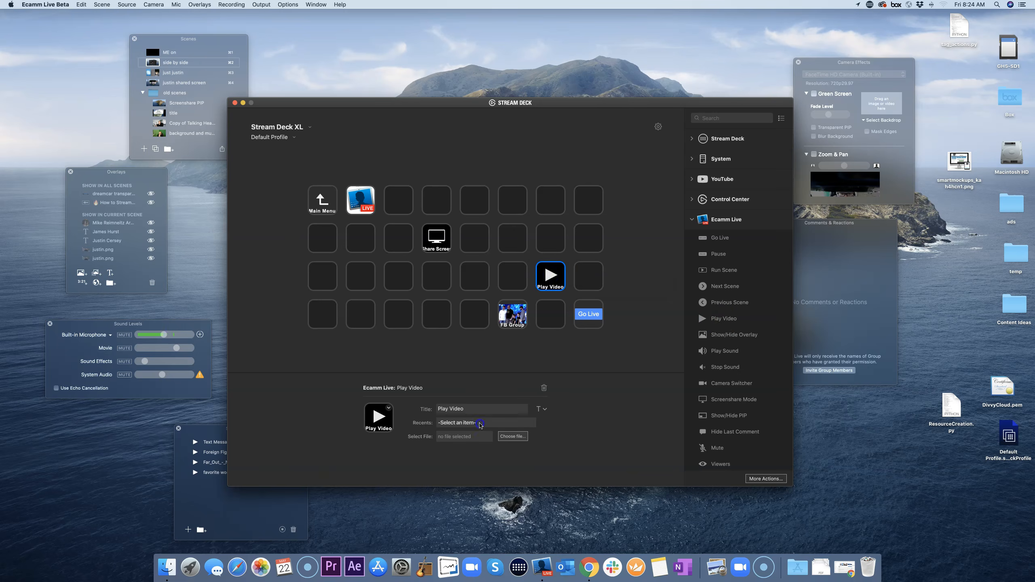
click(480, 425)
click(591, 421)
drag(526, 438, 459, 440)
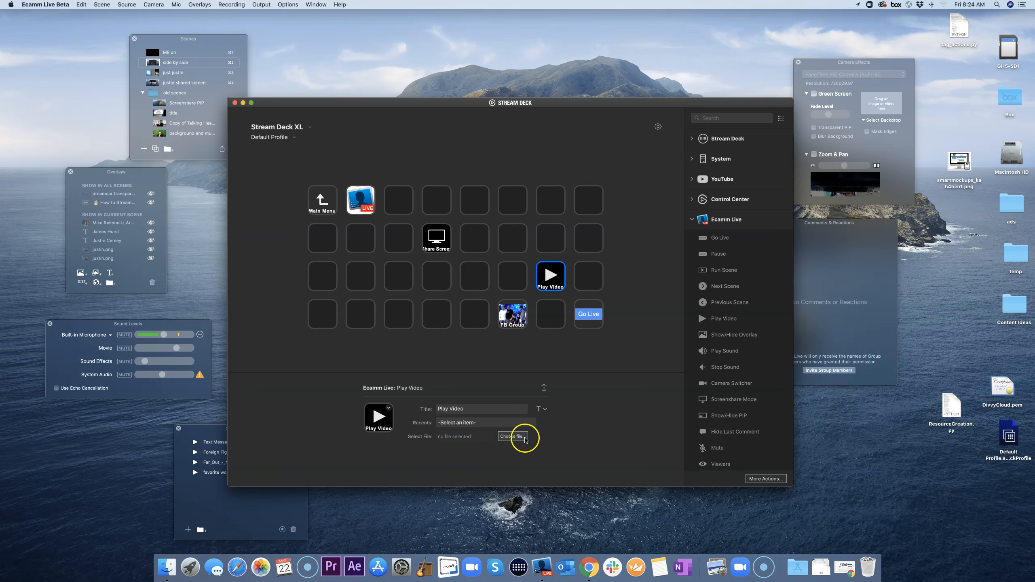
click(525, 438)
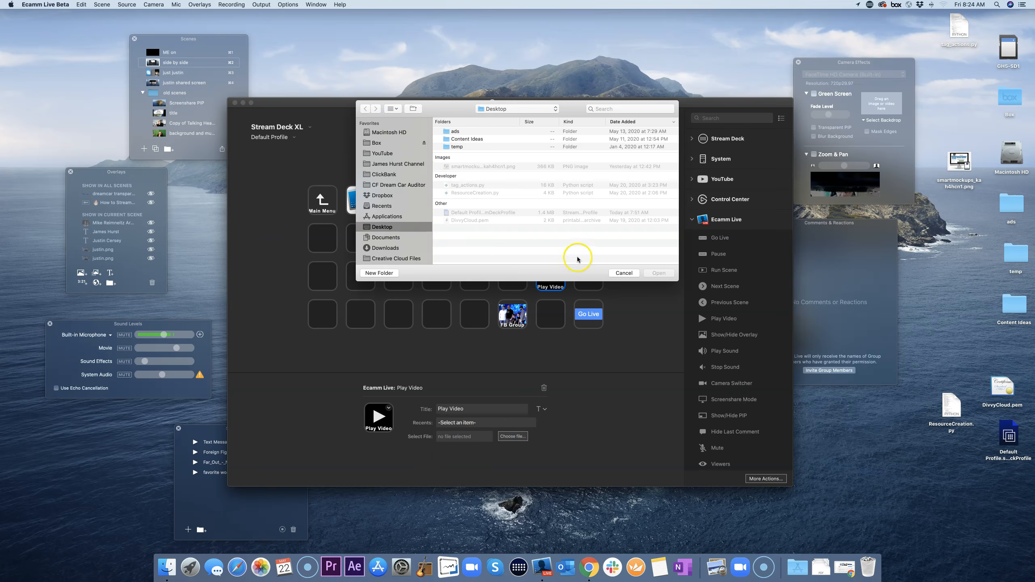
click(625, 274)
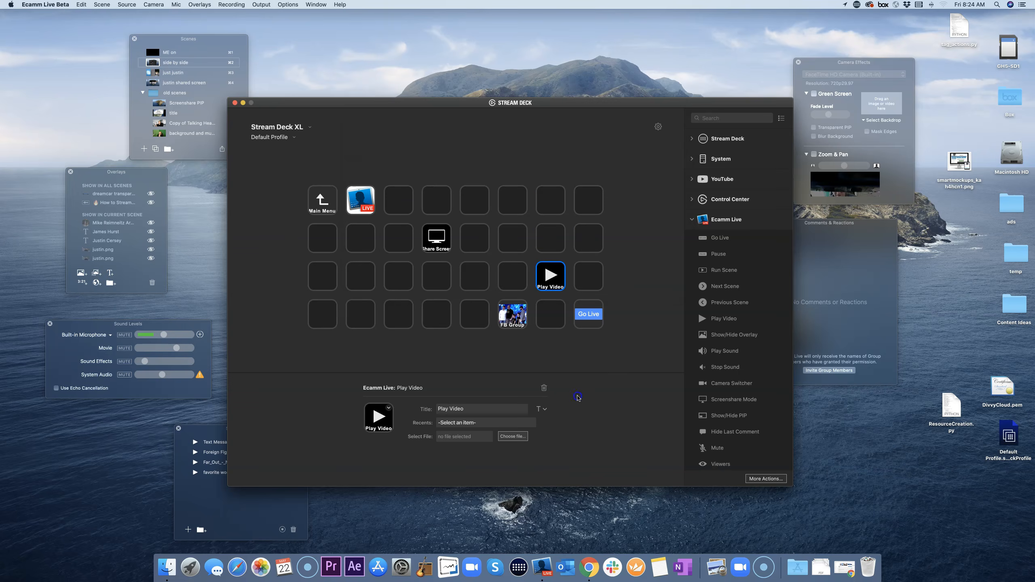
click(462, 362)
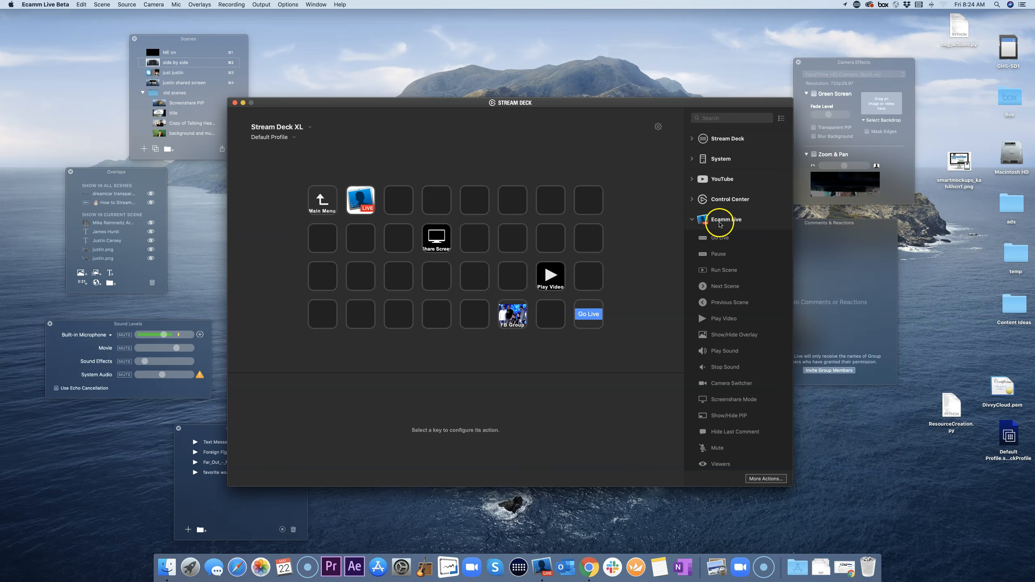
scroll(734, 318, down, 1)
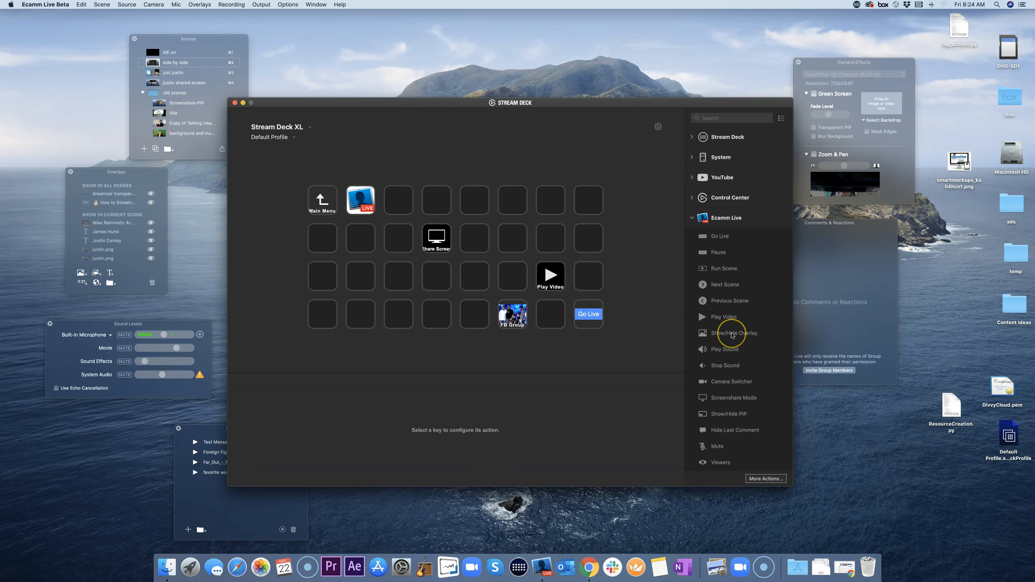
Step: Go to the main page, visit the Ecamm Live profile, then reopen the Default Profile's Ecamm Live folder
double_click(322, 201)
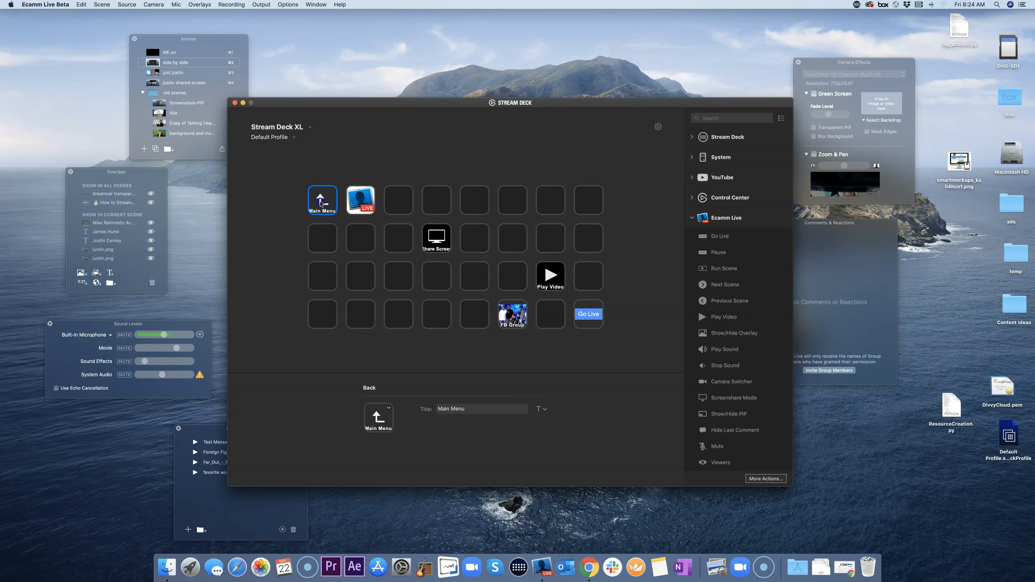
click(294, 139)
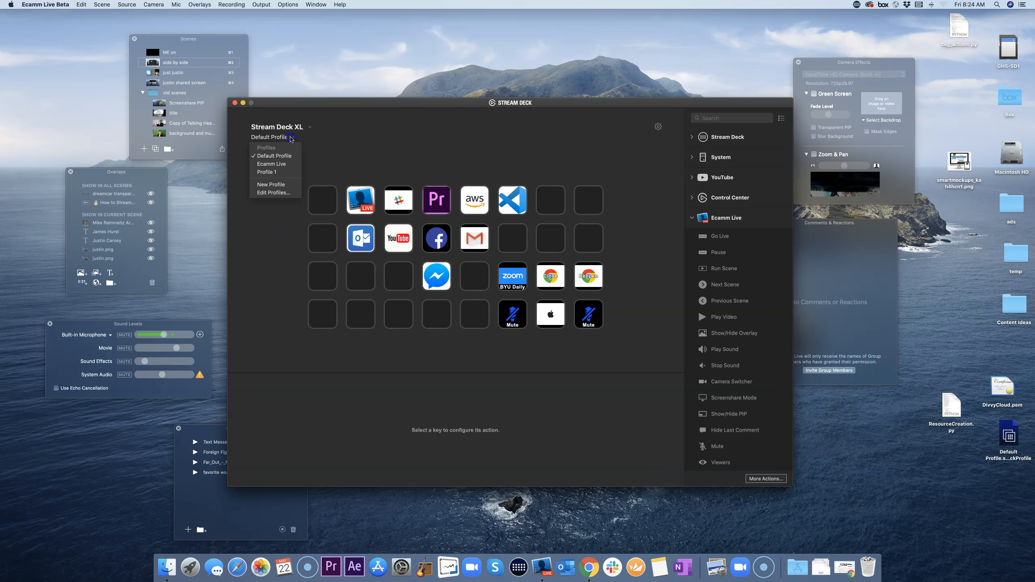
click(277, 165)
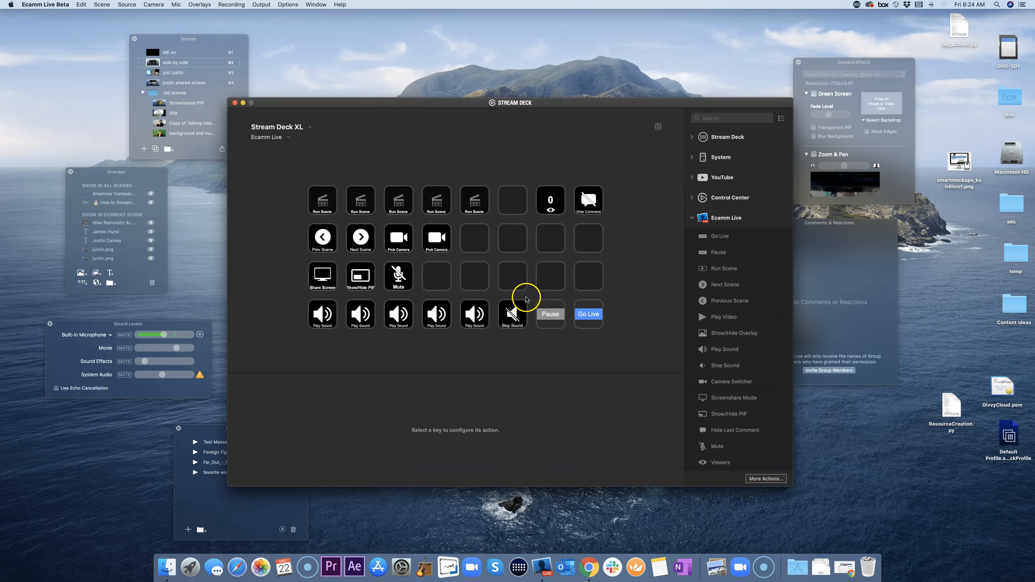
click(289, 139)
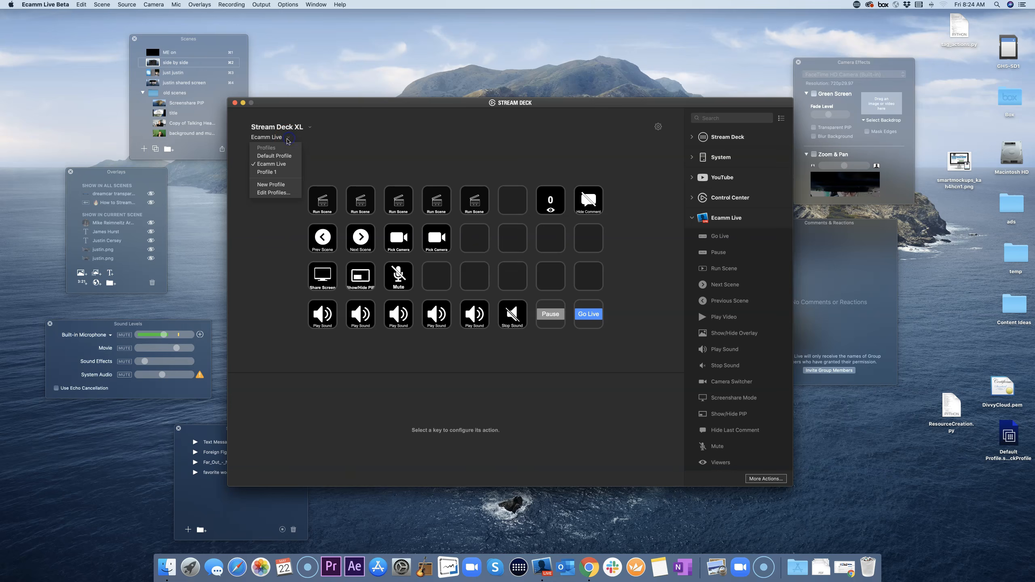
click(279, 157)
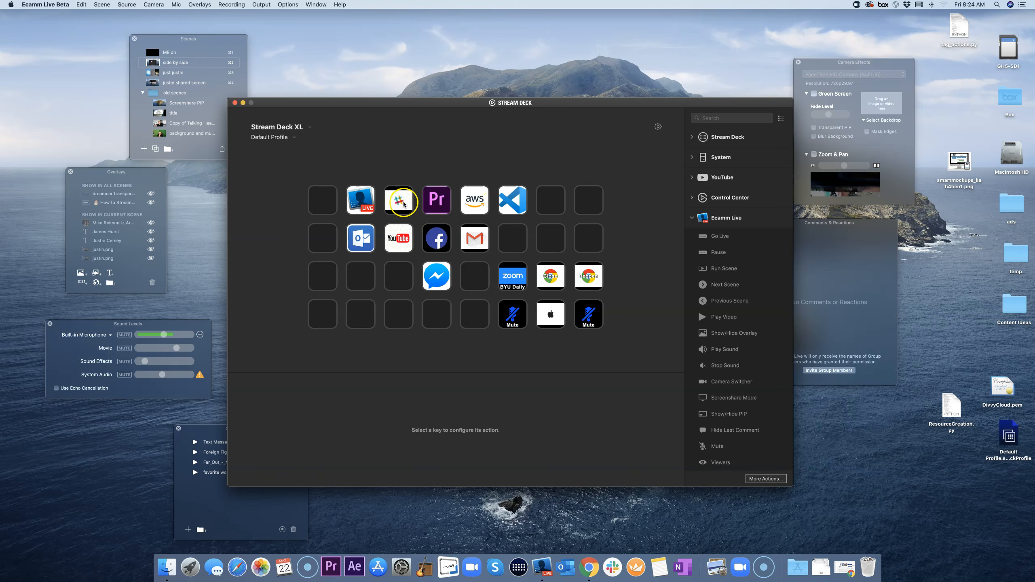
double_click(364, 205)
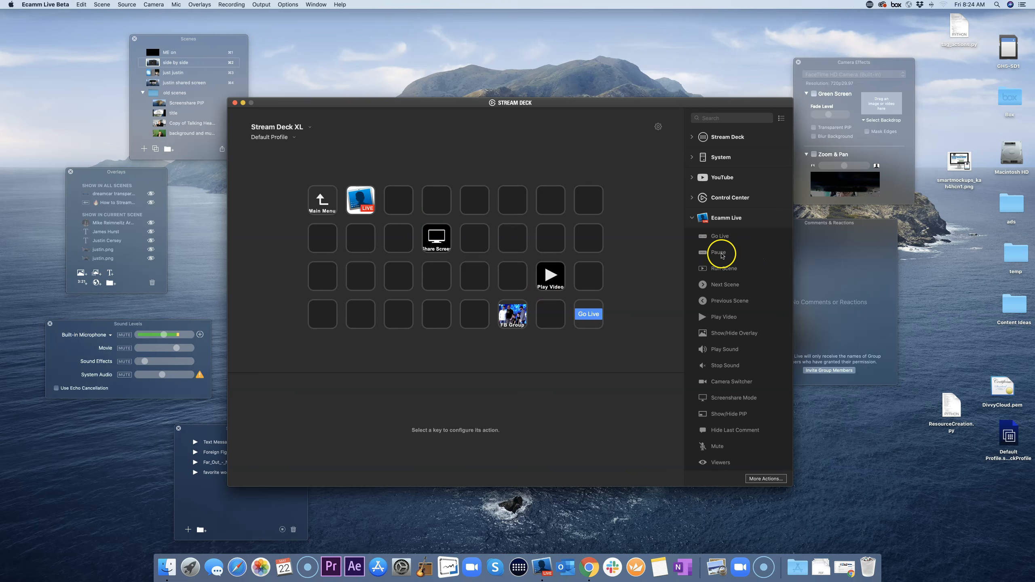
Step: Add Pause, Run Scene, Next Scene and Previous Scene keys to the Ecamm Live folder
drag(714, 256, 552, 323)
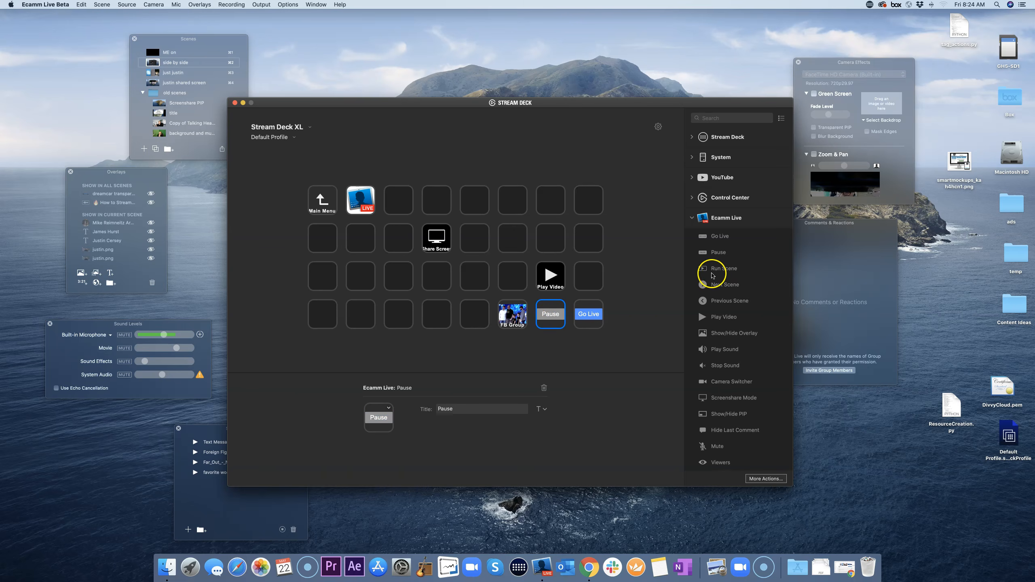
drag(475, 216, 474, 199)
drag(722, 287, 513, 238)
drag(720, 305, 474, 239)
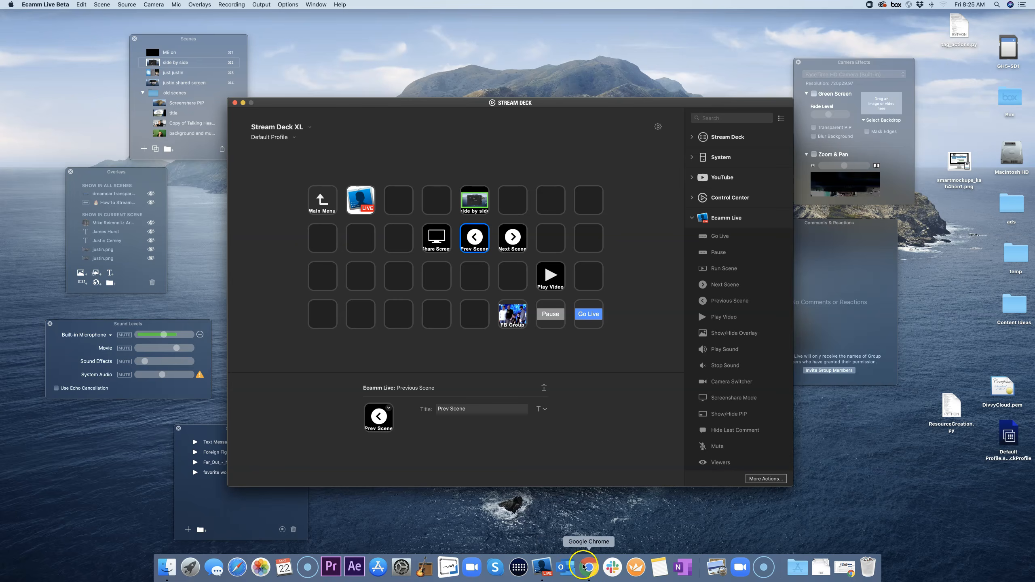
click(589, 567)
Step: Search 'stream deck ecamm live' in a new tab and open Ecamm's support article
click(252, 75)
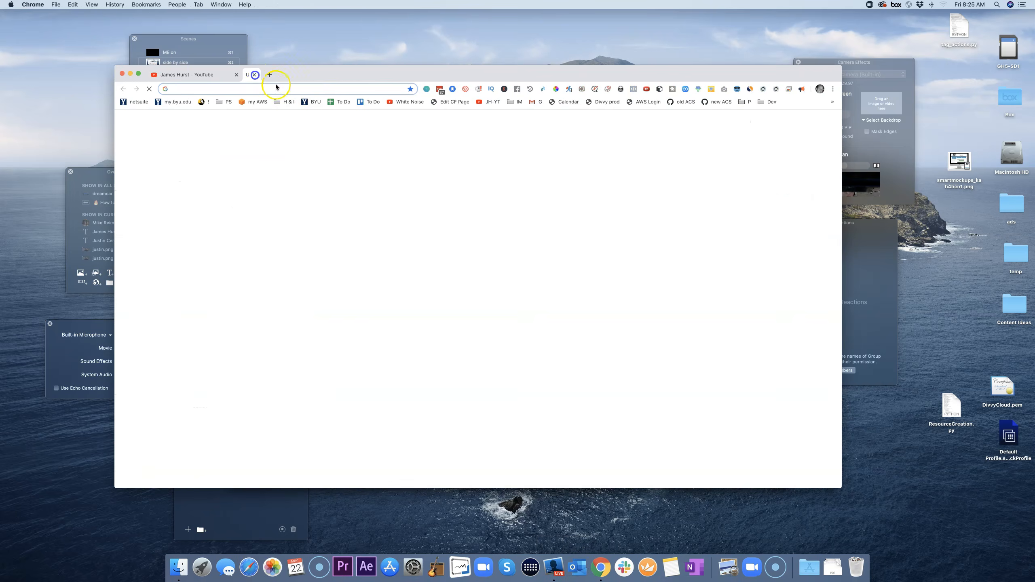
text(s)
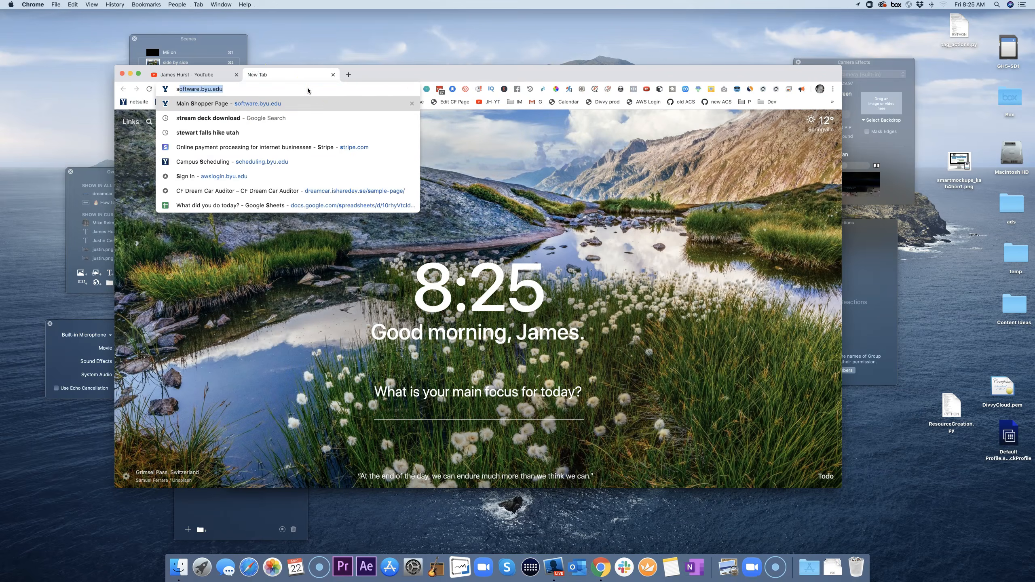
text(tream deck ecamm live)
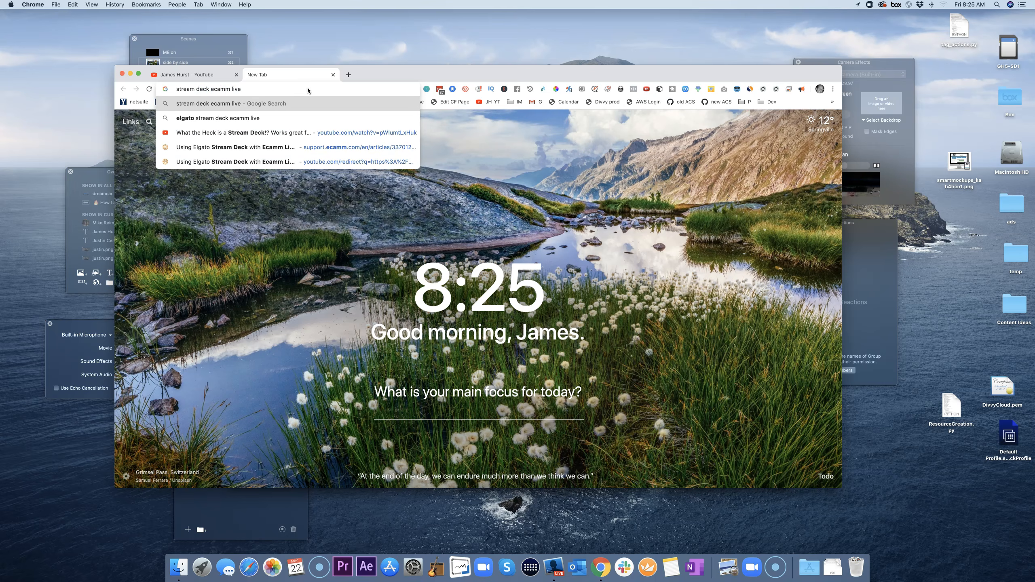
click(267, 147)
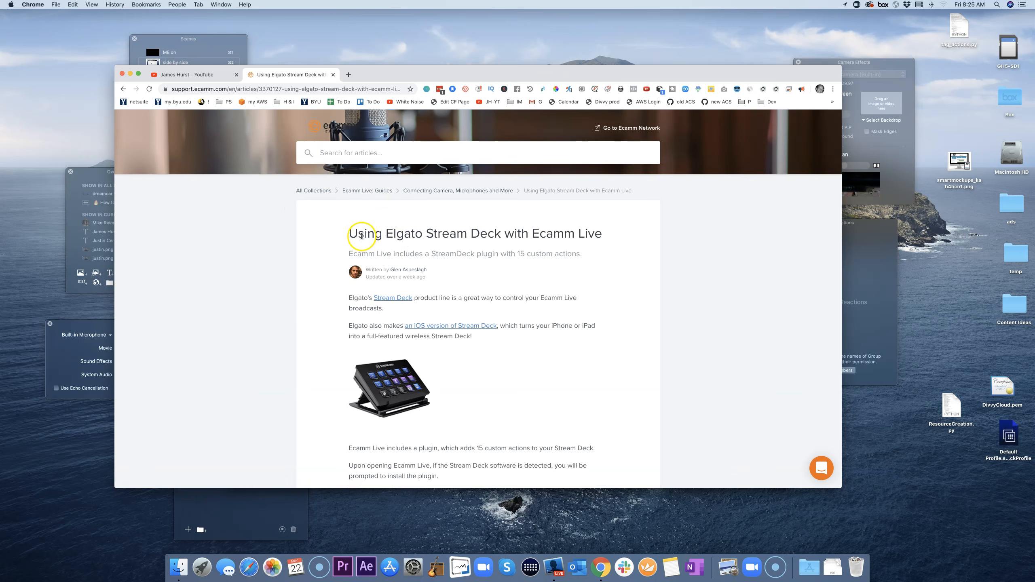
Step: Read through the article, highlighting the Go Live and Pause action descriptions
scroll(514, 248, down, 1)
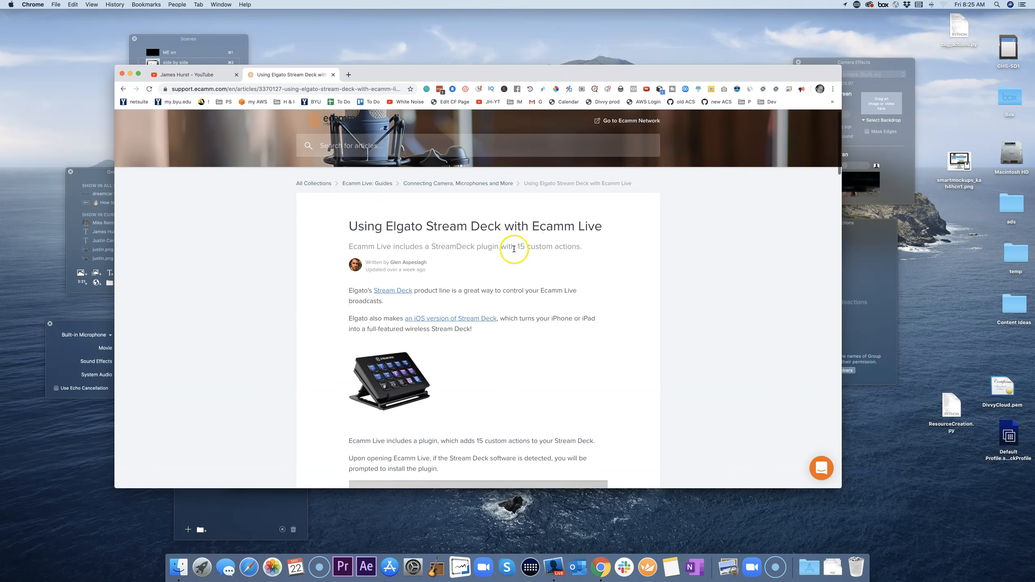
scroll(514, 249, down, 12)
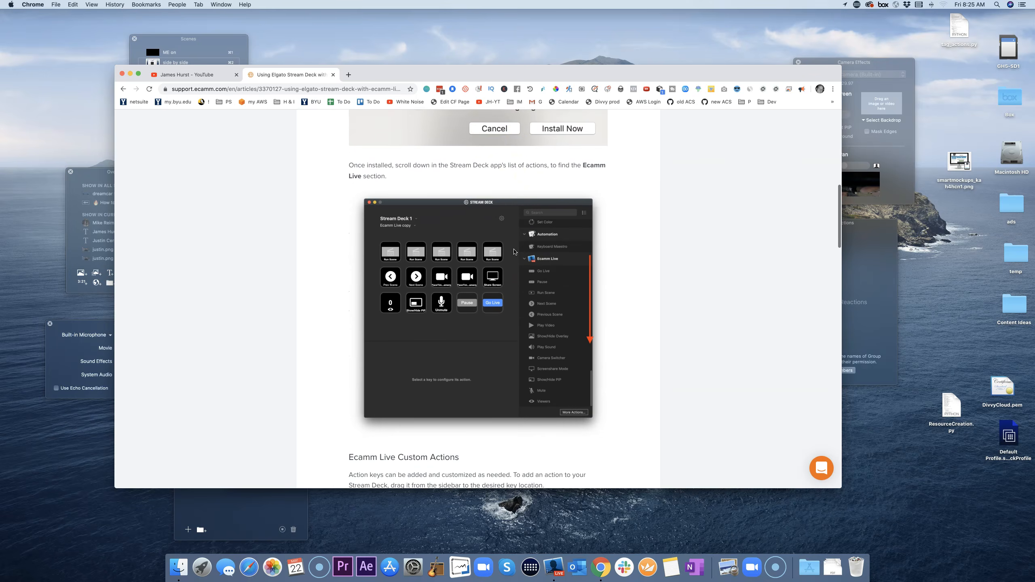
scroll(514, 251, down, 6)
drag(379, 298, 344, 299)
drag(393, 342, 408, 361)
drag(513, 359, 403, 358)
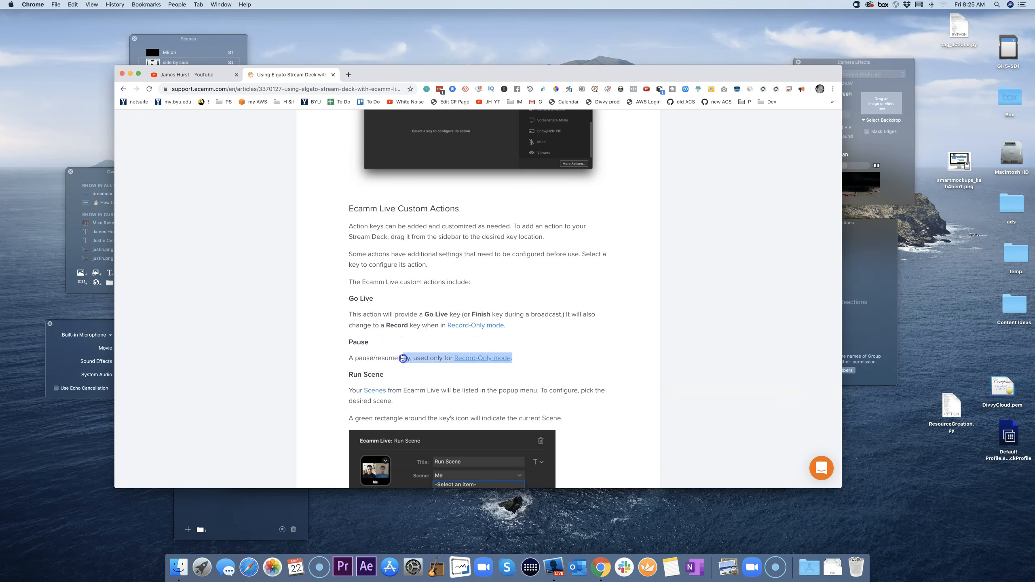
scroll(583, 351, down, 5)
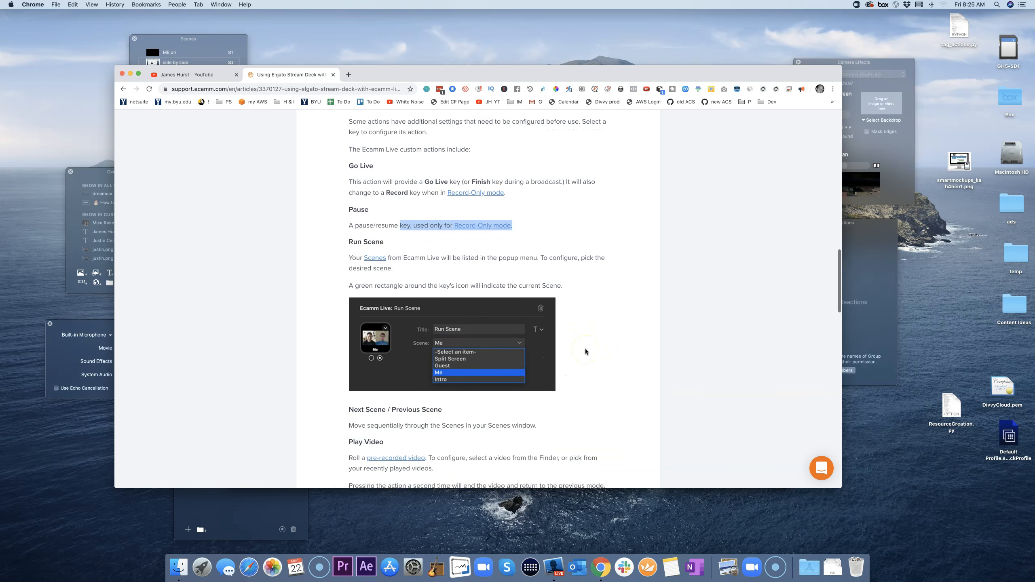
scroll(586, 352, down, 10)
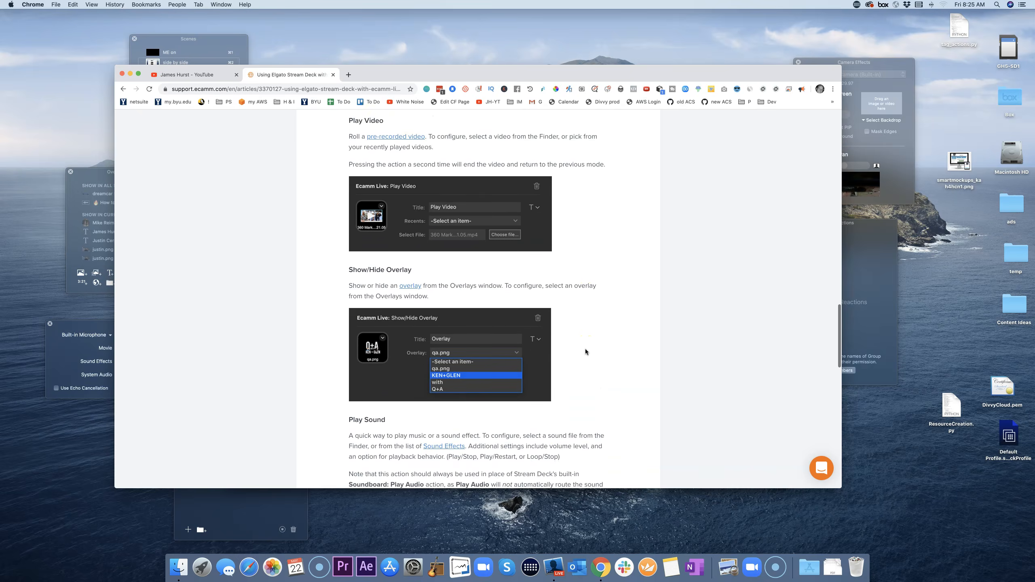
scroll(586, 349, down, 5)
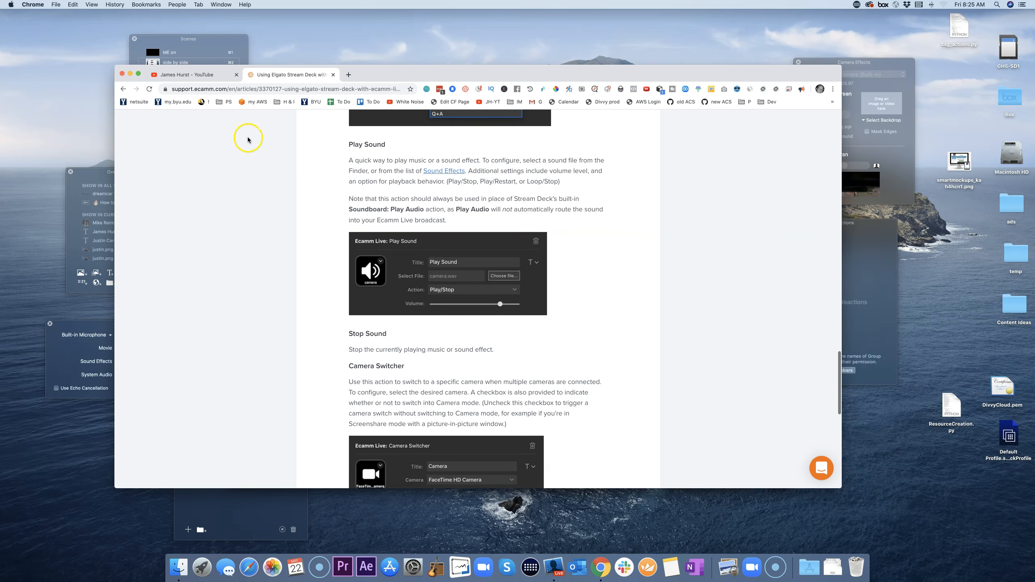
scroll(326, 212, up, 1)
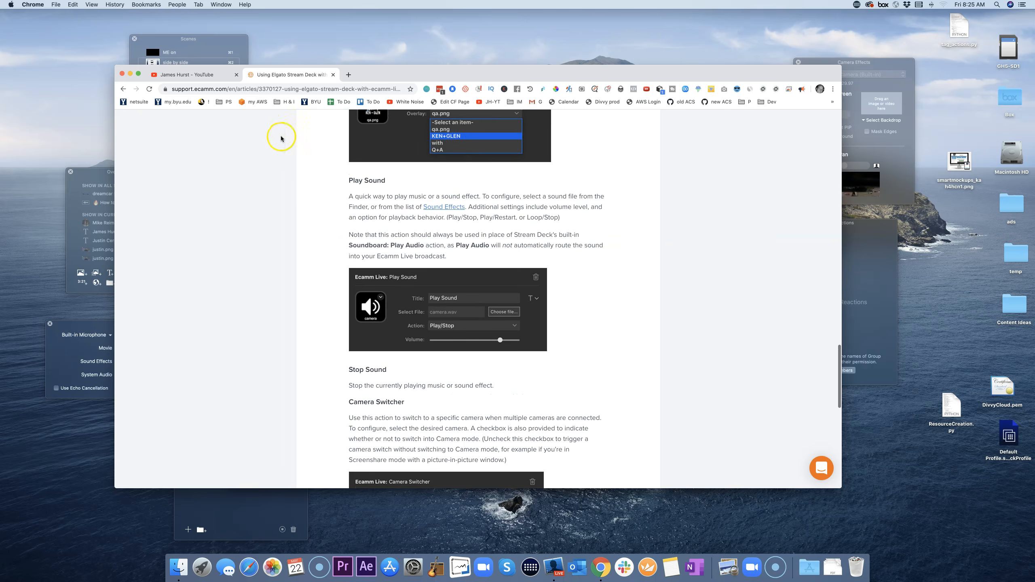
Step: Minimize Chrome, open the Main Menu folder and inspect the Close and Reopen hotkey keys
click(131, 75)
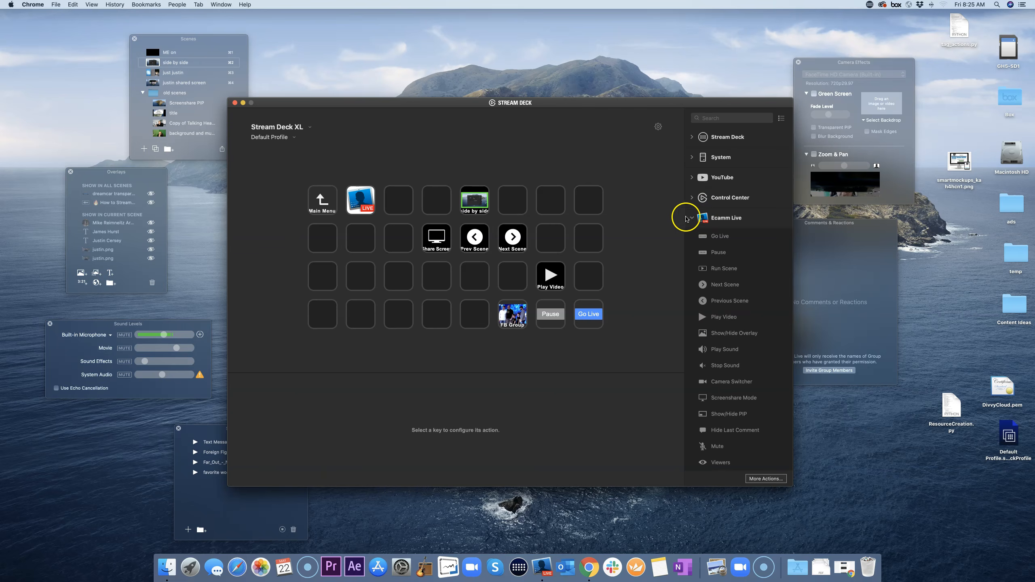
double_click(321, 202)
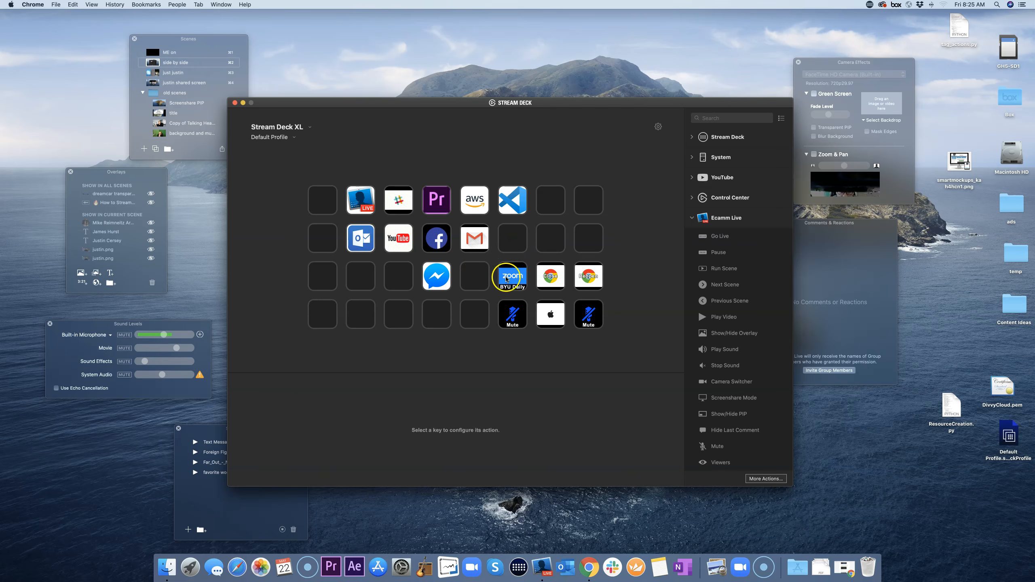
click(553, 278)
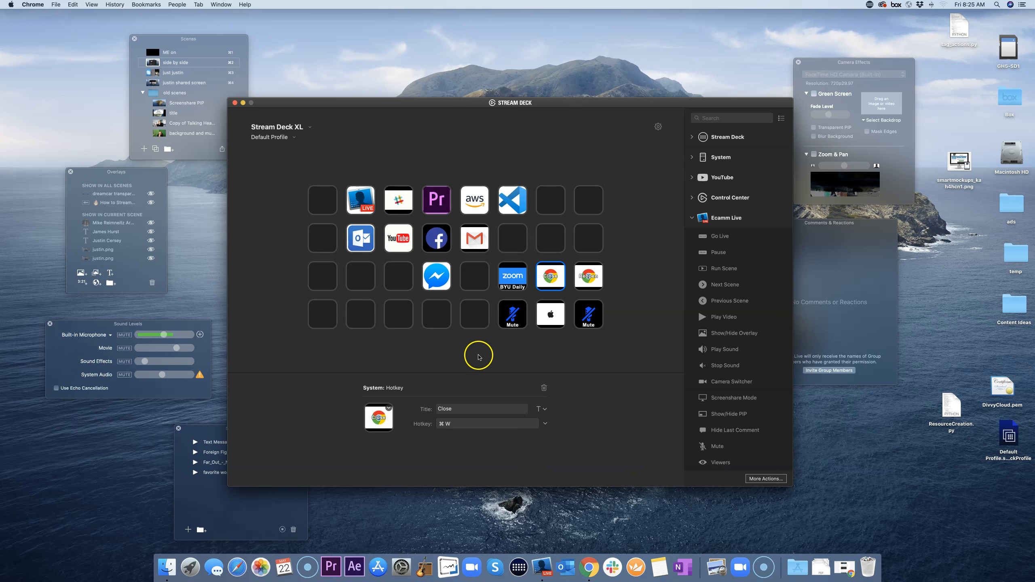
click(591, 281)
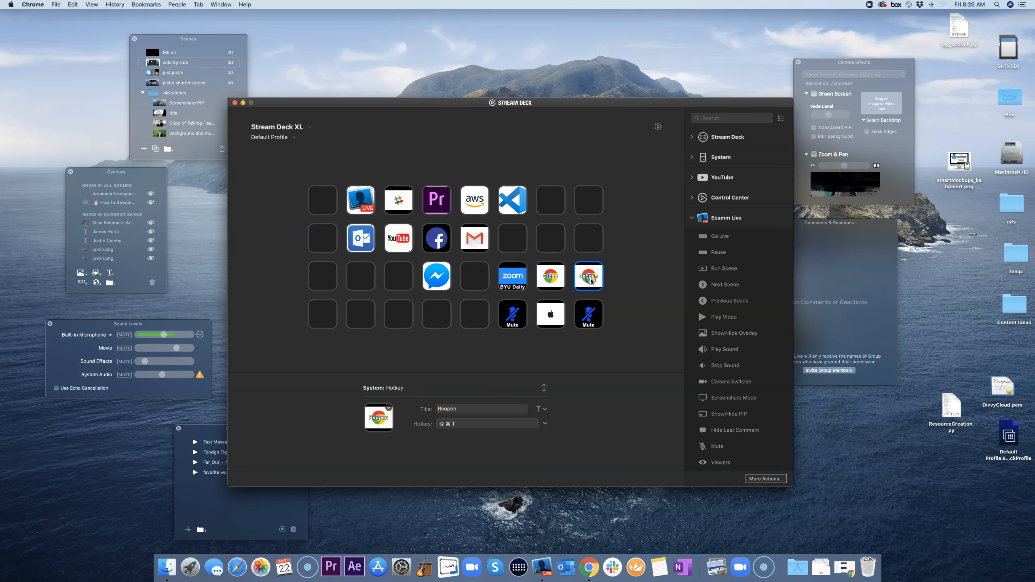
click(589, 566)
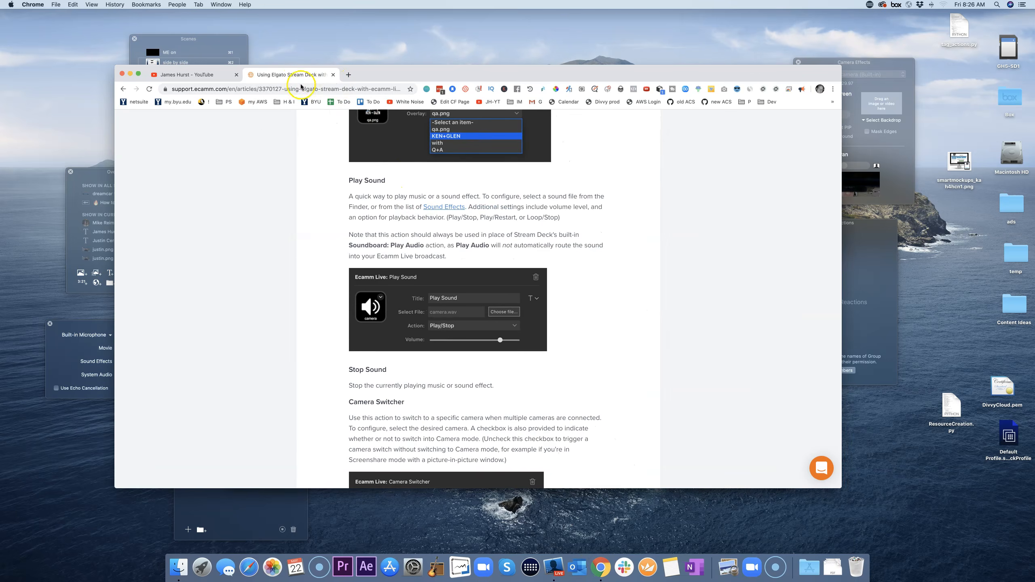
Step: Close the Ecamm help article tab and look through Chrome's menus for reopening it
click(333, 75)
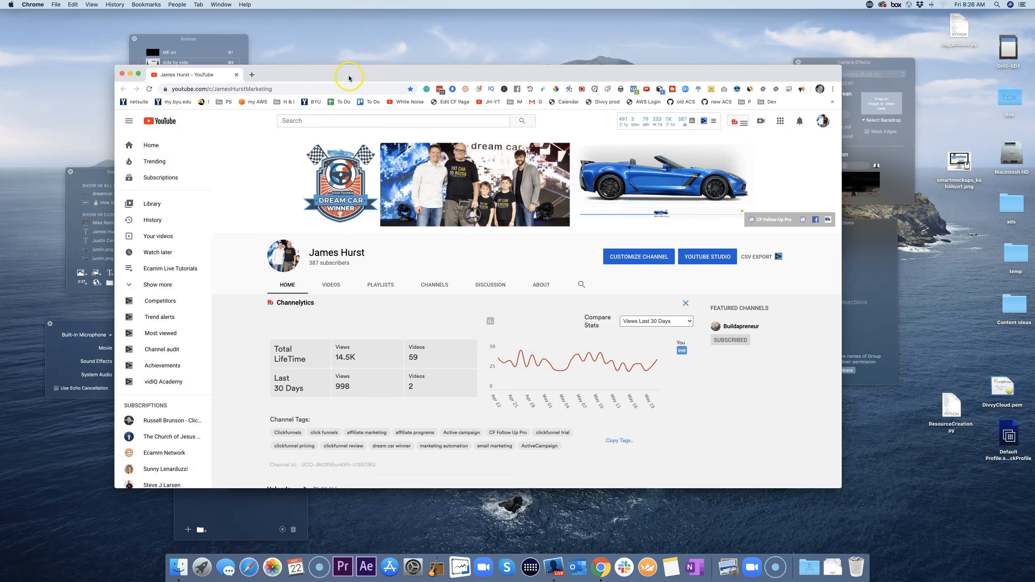
drag(368, 76, 412, 100)
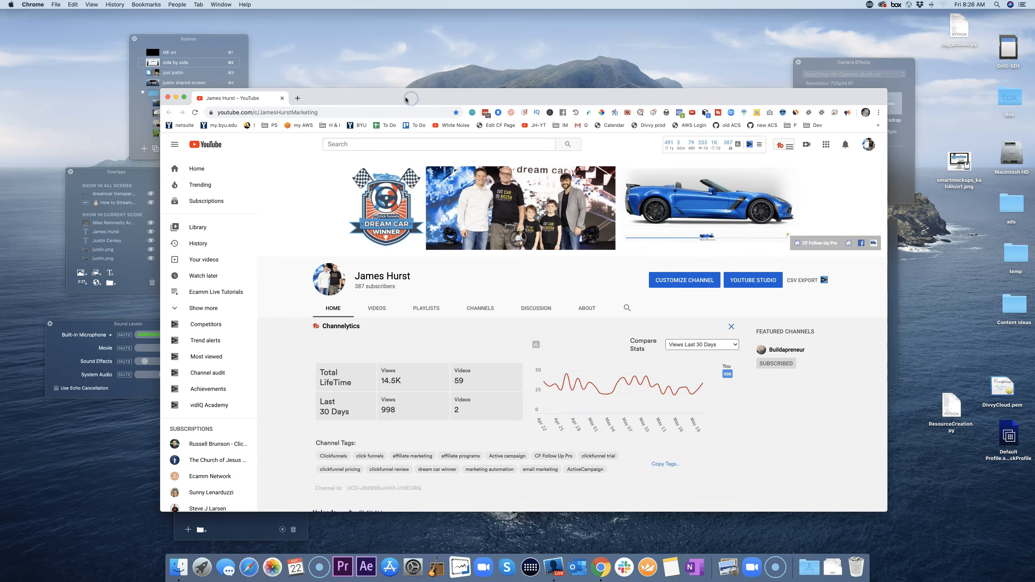
click(60, 4)
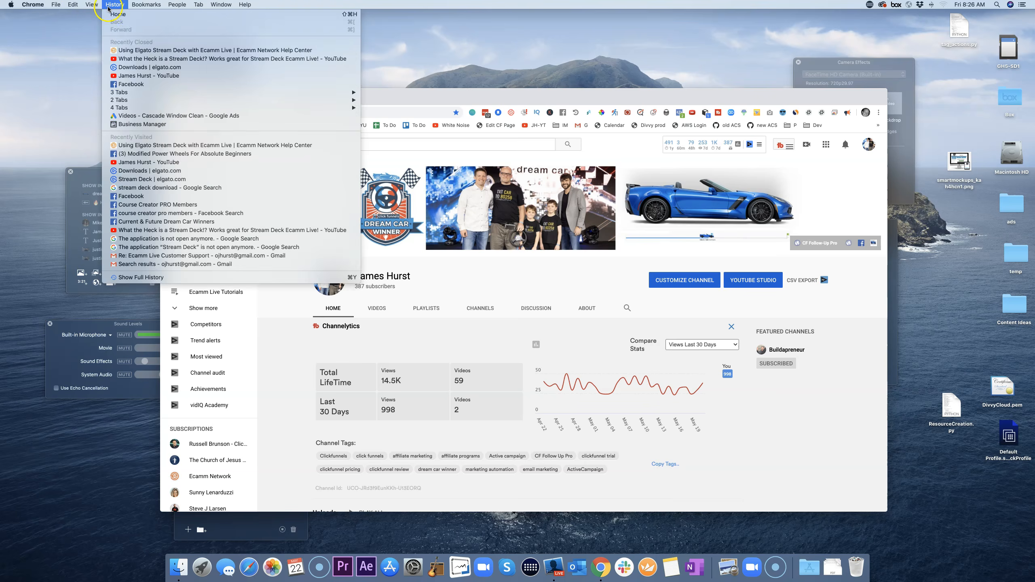
click(403, 105)
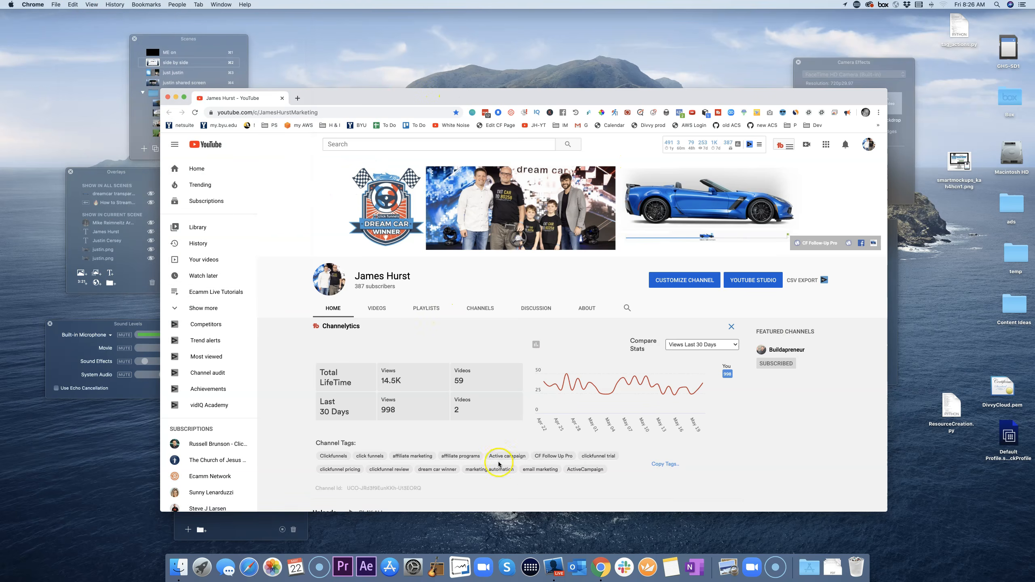
Step: Switch back to Stream Deck, minimizing Chrome and deselecting the Reopen key
click(532, 571)
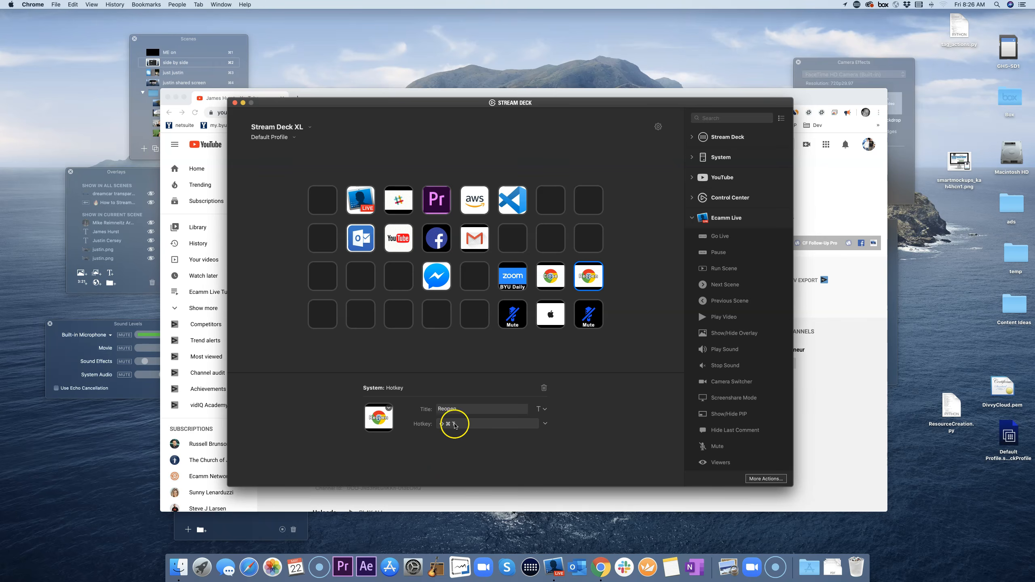
click(550, 496)
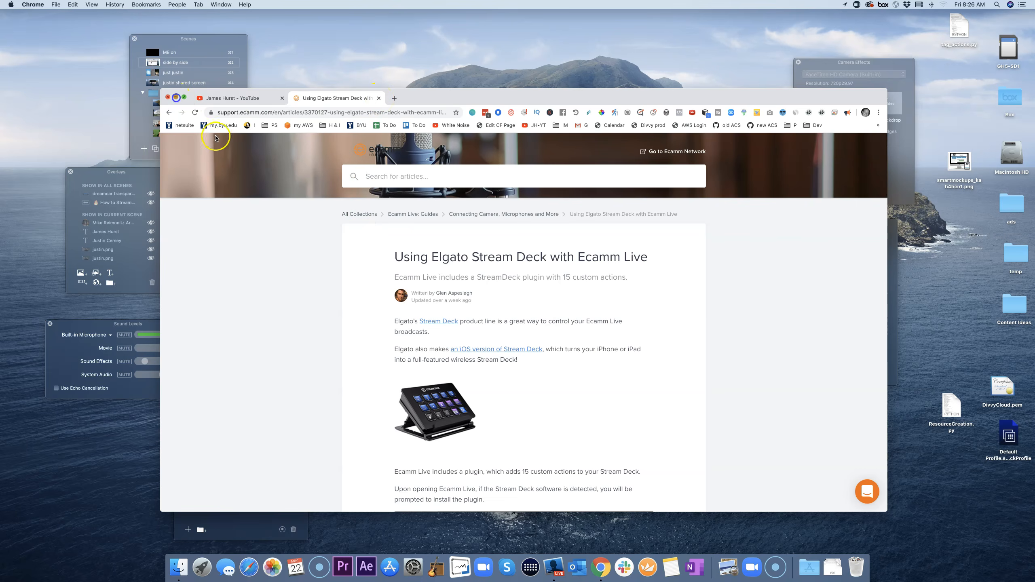
click(175, 98)
click(450, 359)
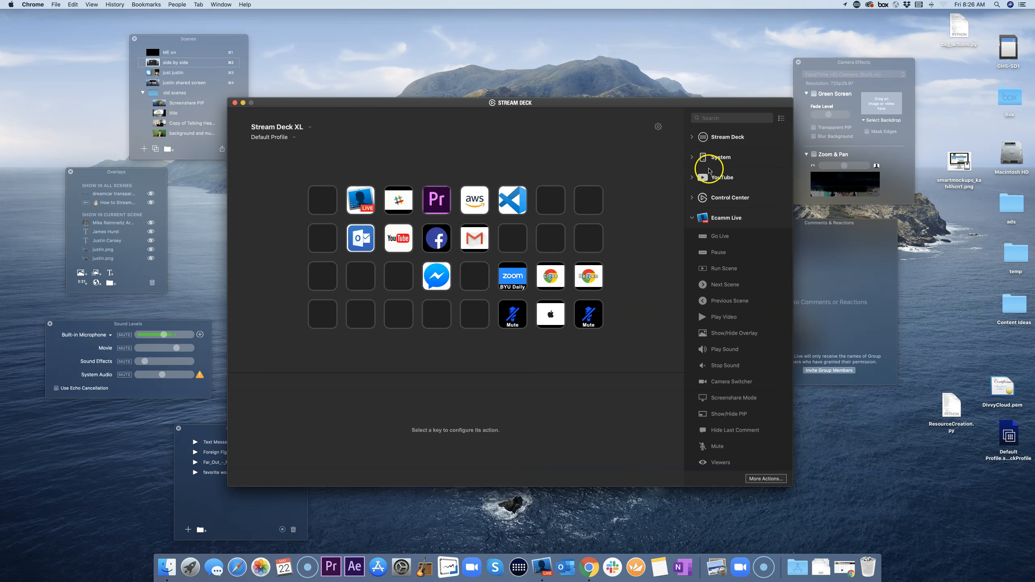
Step: Add a Hotkey action to the row 2, column 8 key and check Chrome's reopen-tab shortcut
click(692, 158)
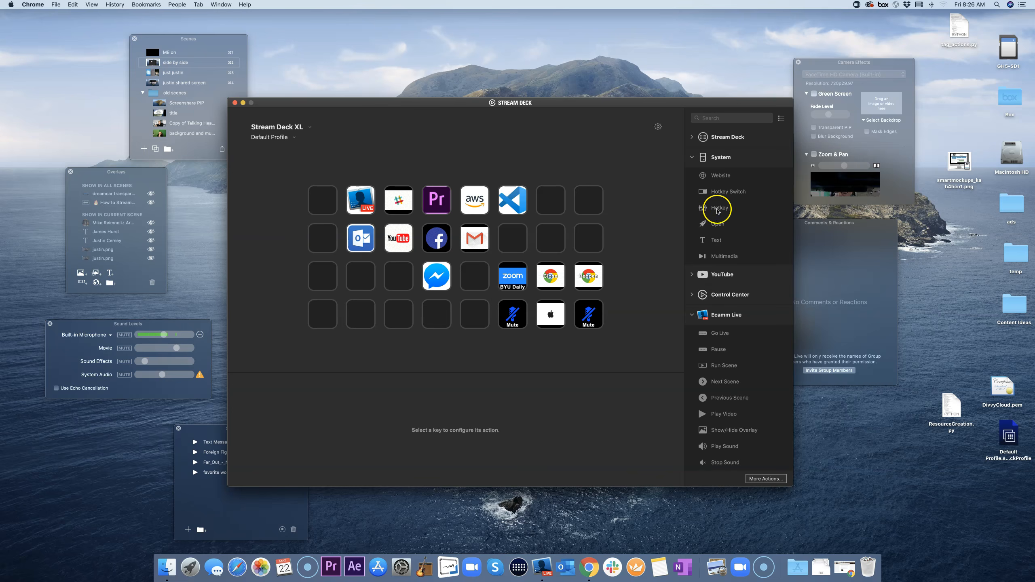
drag(716, 210, 592, 242)
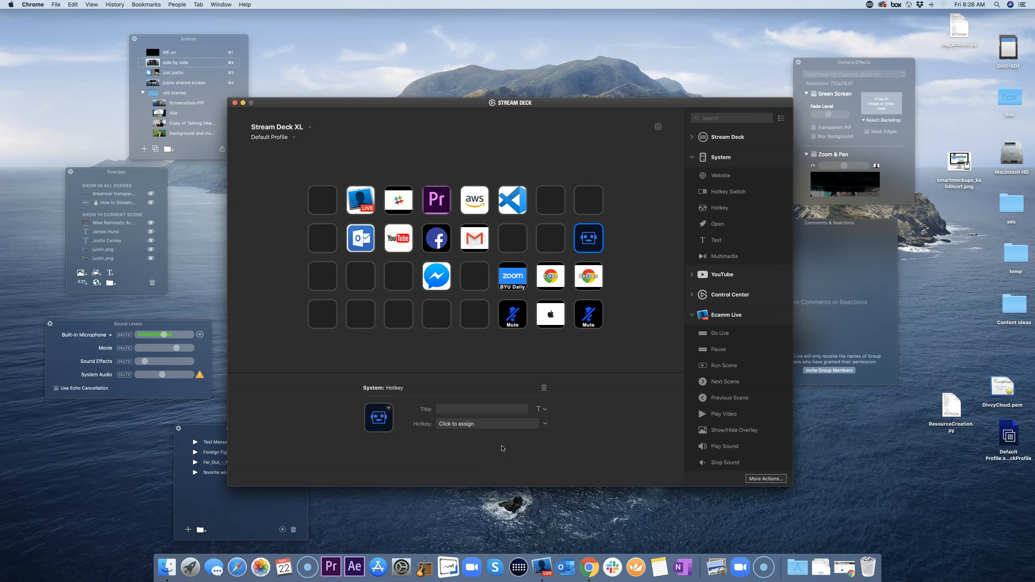
click(587, 565)
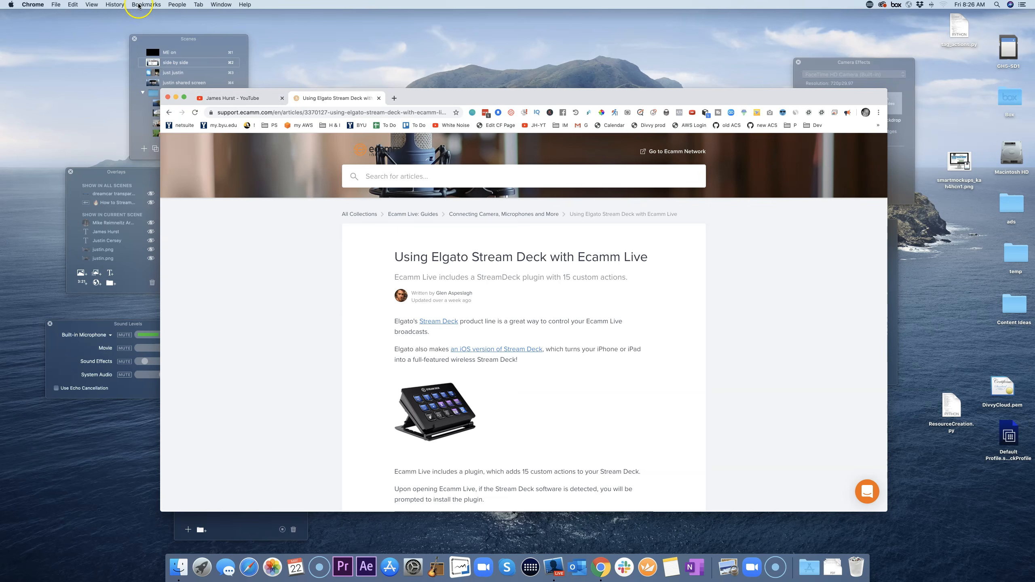
click(143, 5)
click(77, 6)
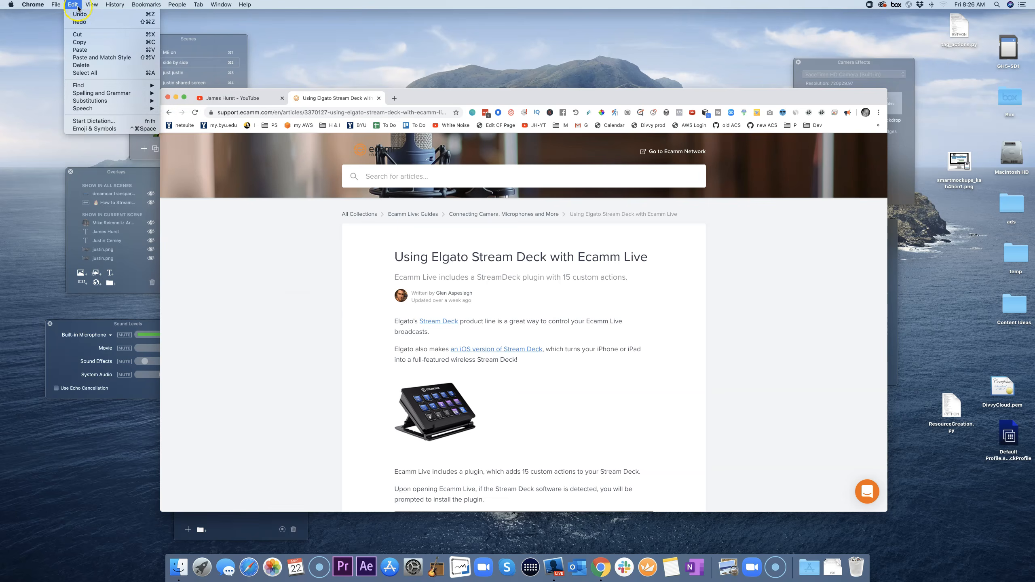
mouse_move(56, 5)
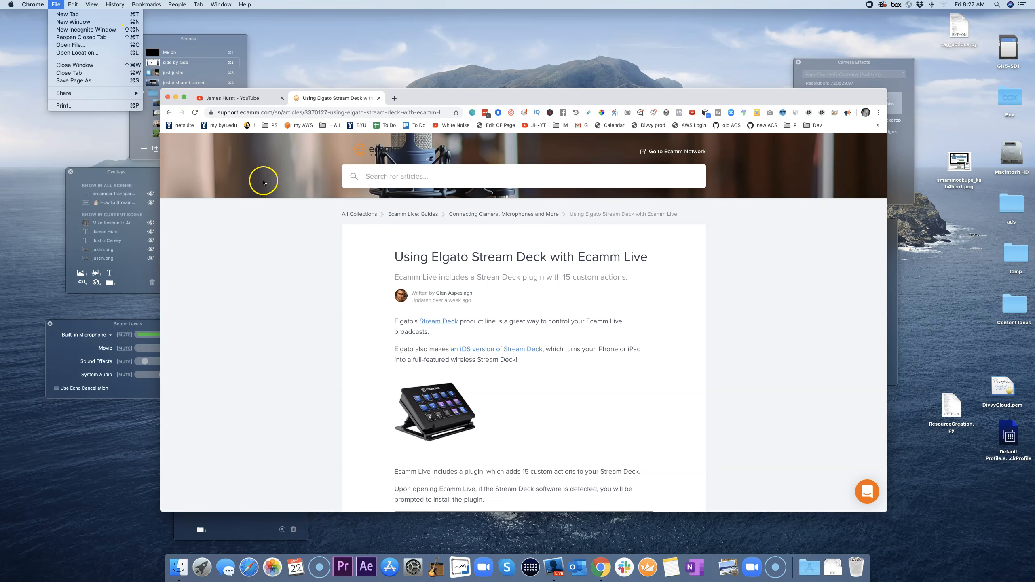
click(177, 99)
click(177, 100)
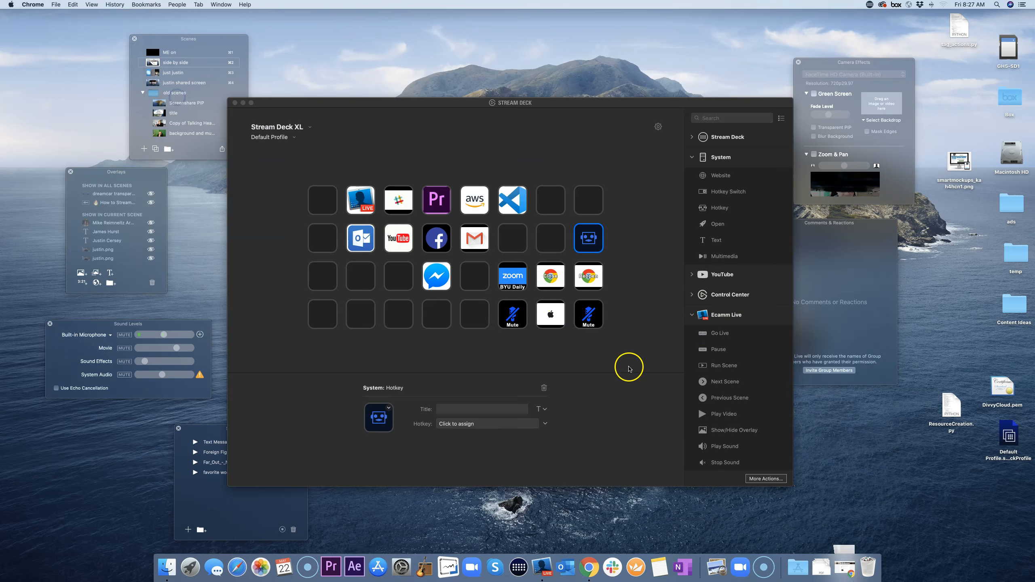
Step: Title the hotkey key 'reopen' and assign it the Shift-Command-T shortcut
click(588, 244)
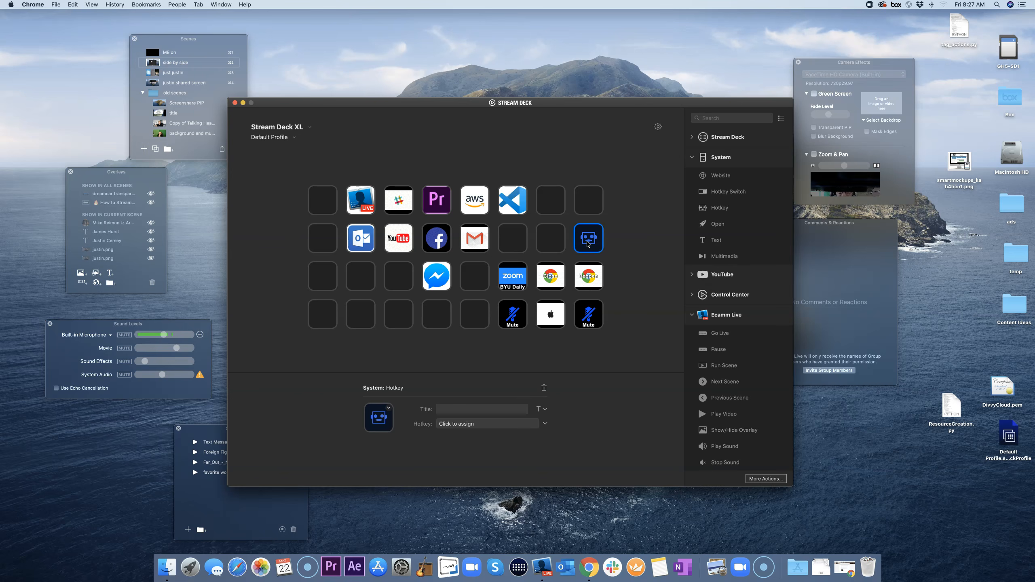
click(469, 410)
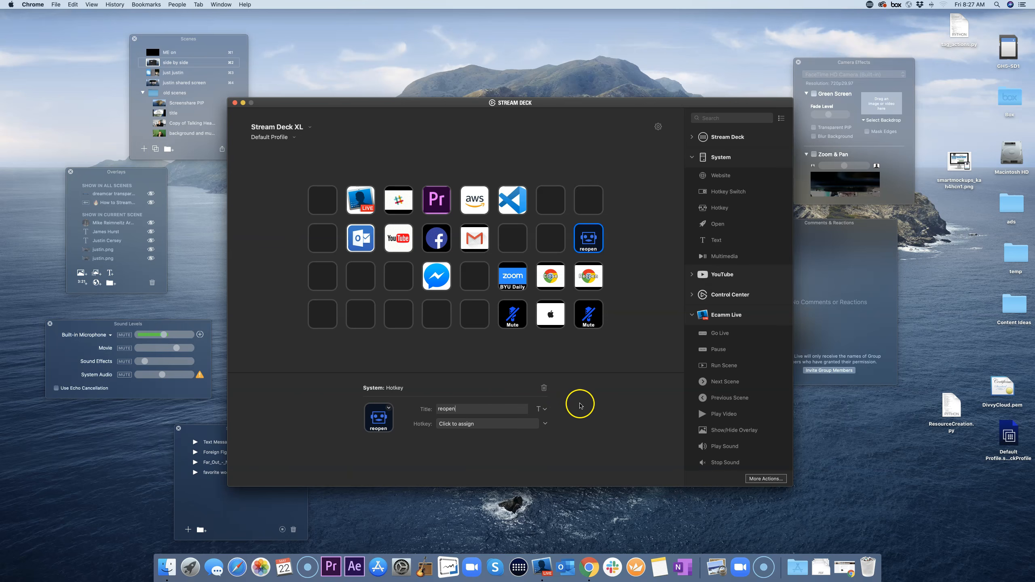
click(474, 427)
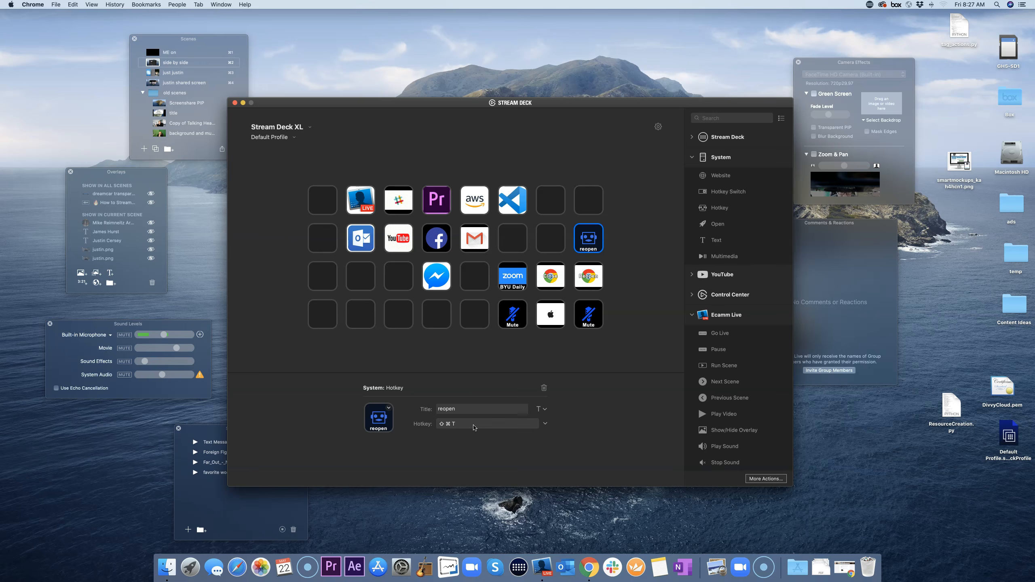
click(551, 403)
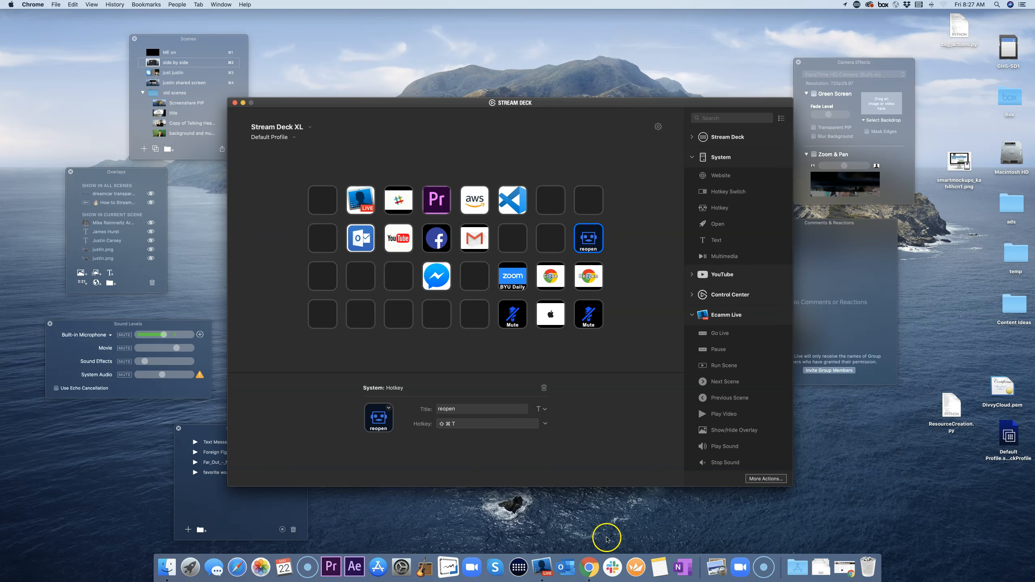
Step: In Chrome, close the Ecamm article tab and reopen it with ⇧⌘T to test the shortcut
click(585, 560)
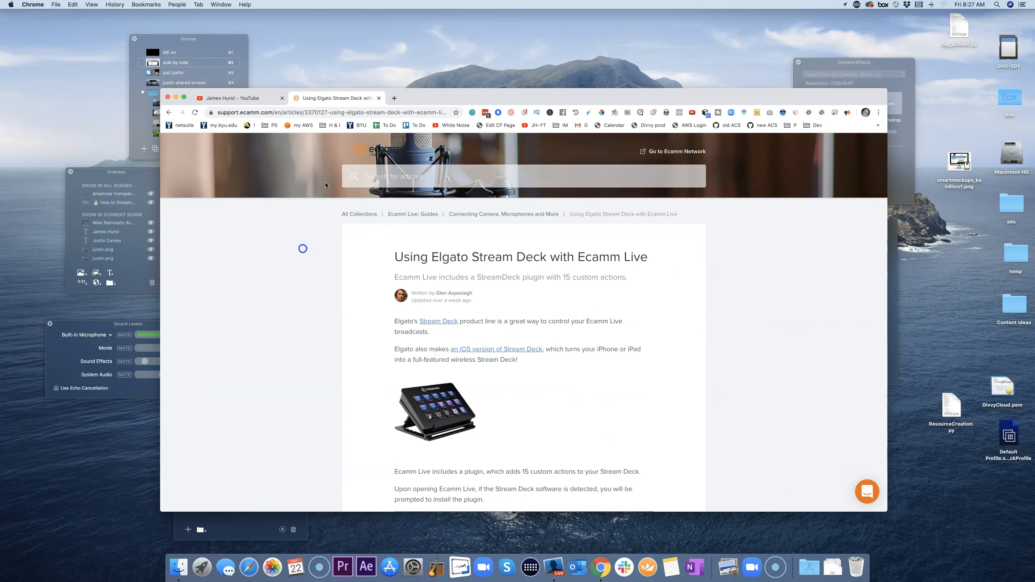
click(377, 98)
key(super+shift+t)
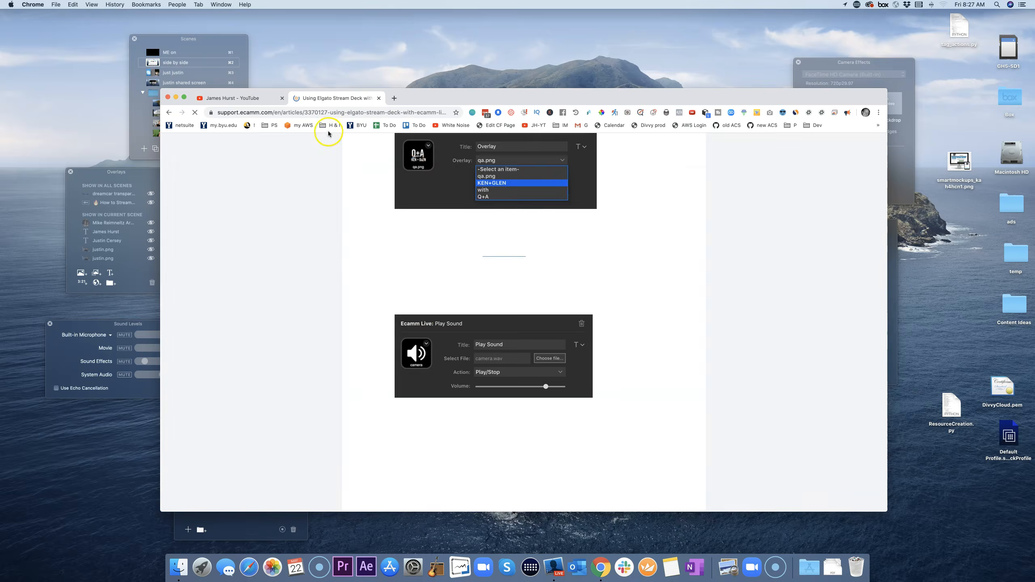
click(176, 97)
Step: Back in Stream Deck, review the YouTube and reopen keys' settings, then bring up a Finder window
click(622, 247)
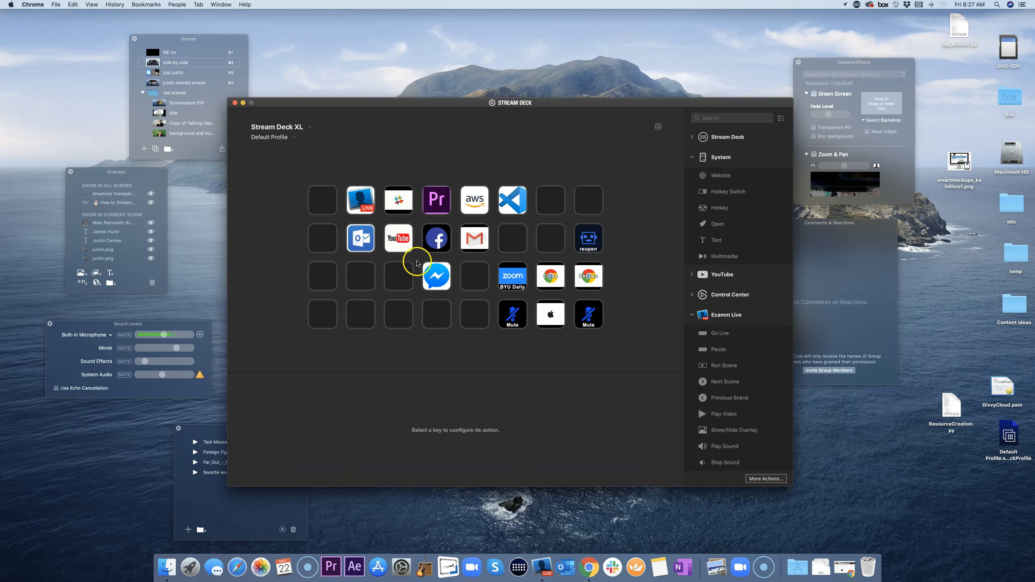
click(400, 240)
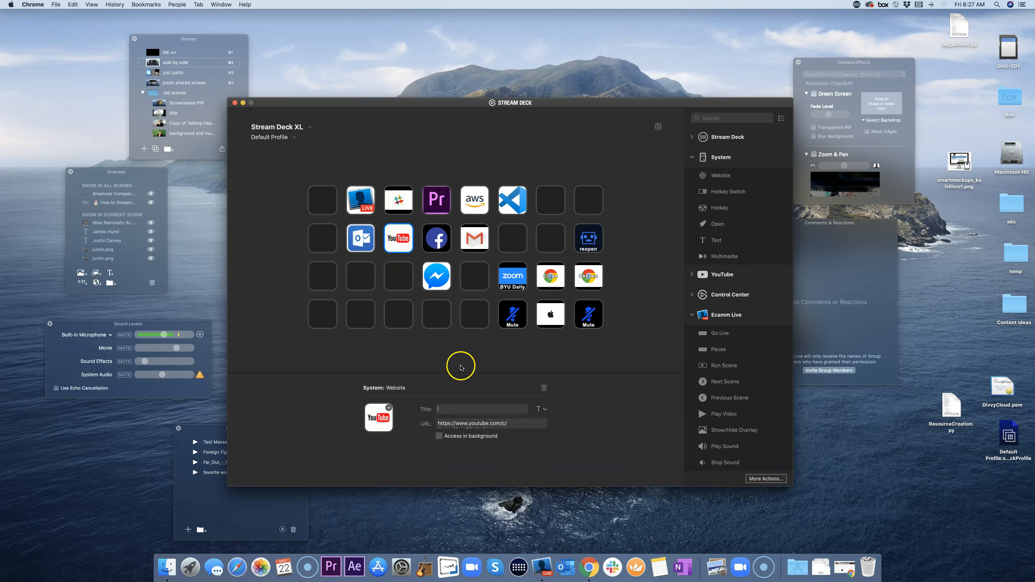
click(469, 354)
click(595, 246)
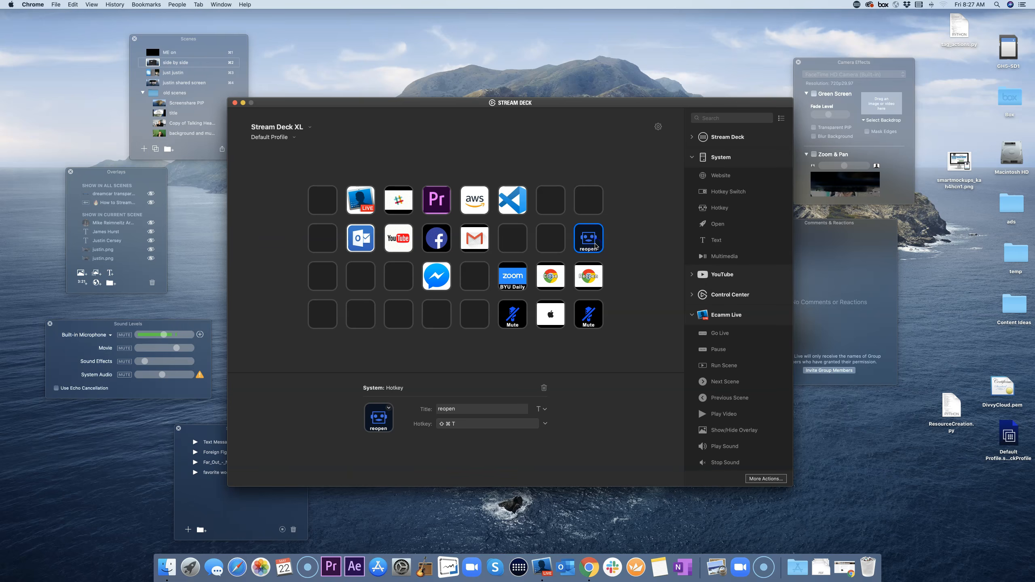
click(389, 408)
click(454, 381)
click(167, 567)
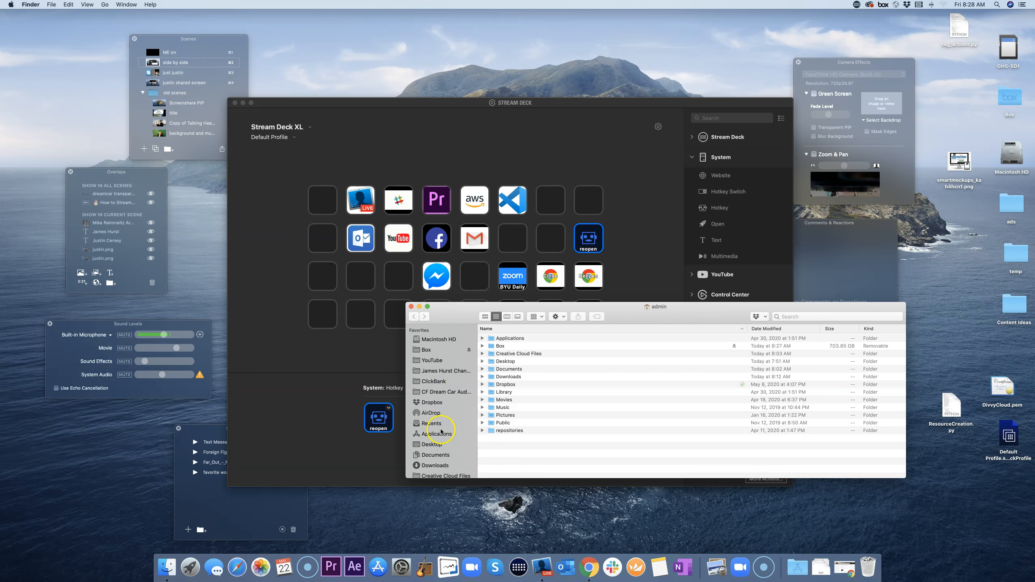
Step: Browse to Desktop > Content Ideas > Stream Deck Icons in Finder's column view
click(434, 444)
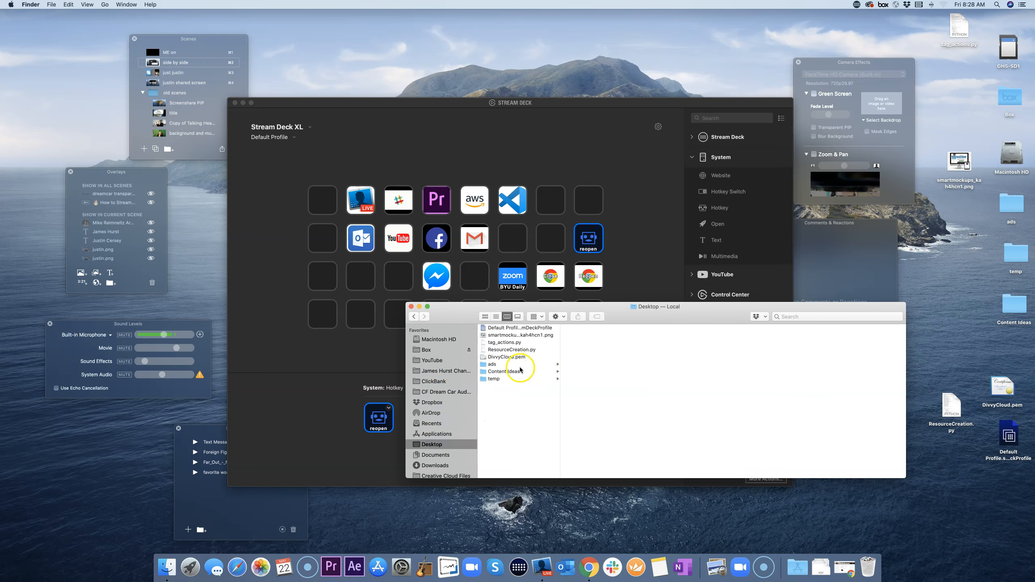
click(506, 372)
key(cmd+3)
click(595, 378)
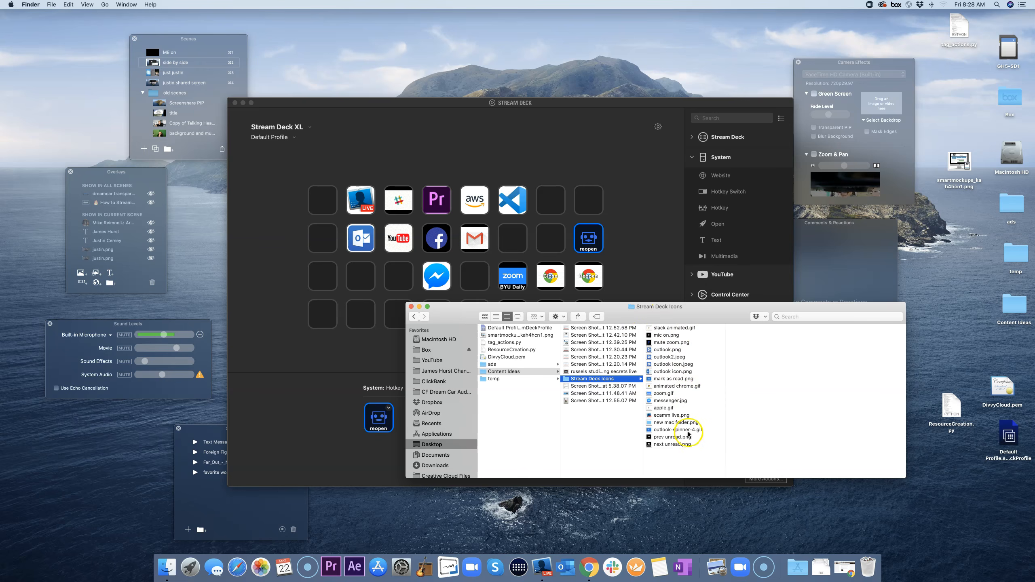
Step: Move the Finder window aside, minimize it, and bring up the reopen key's icon options
drag(696, 314, 769, 335)
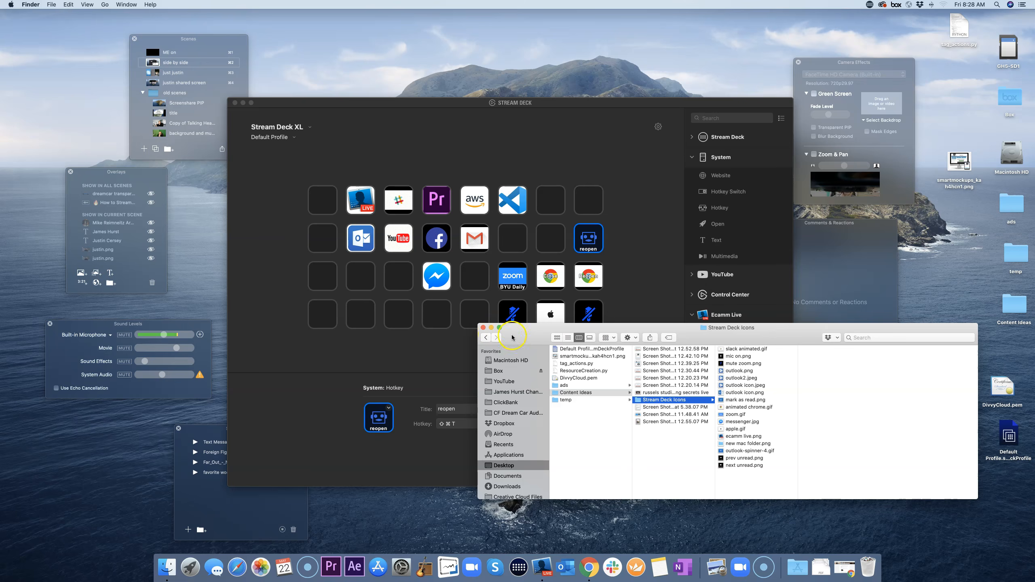
click(492, 329)
click(390, 410)
Step: Start a new icon in Elgato Key Creator with the blue folder graphic, then minimize Chrome
click(402, 431)
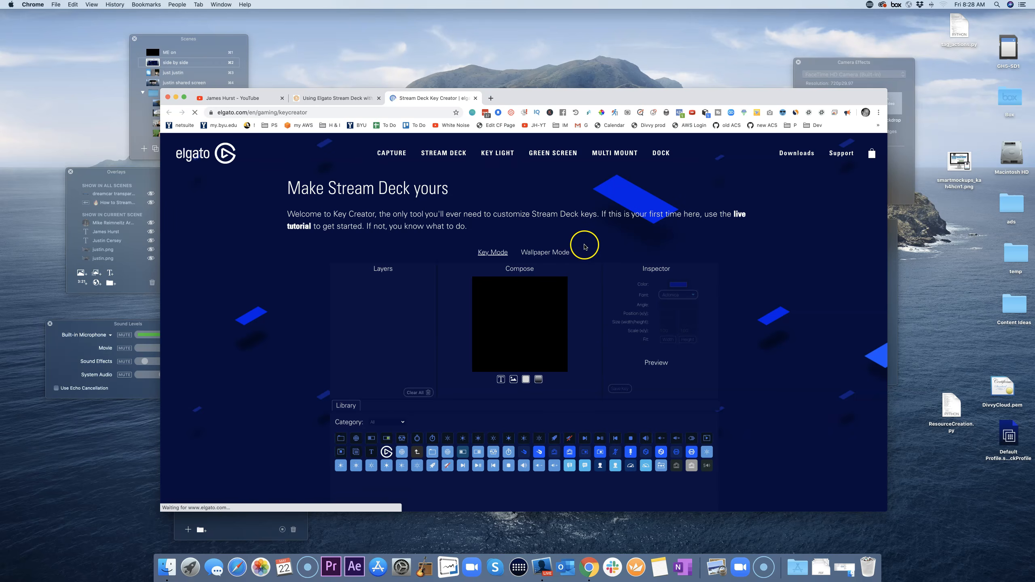
scroll(543, 371, down, 2)
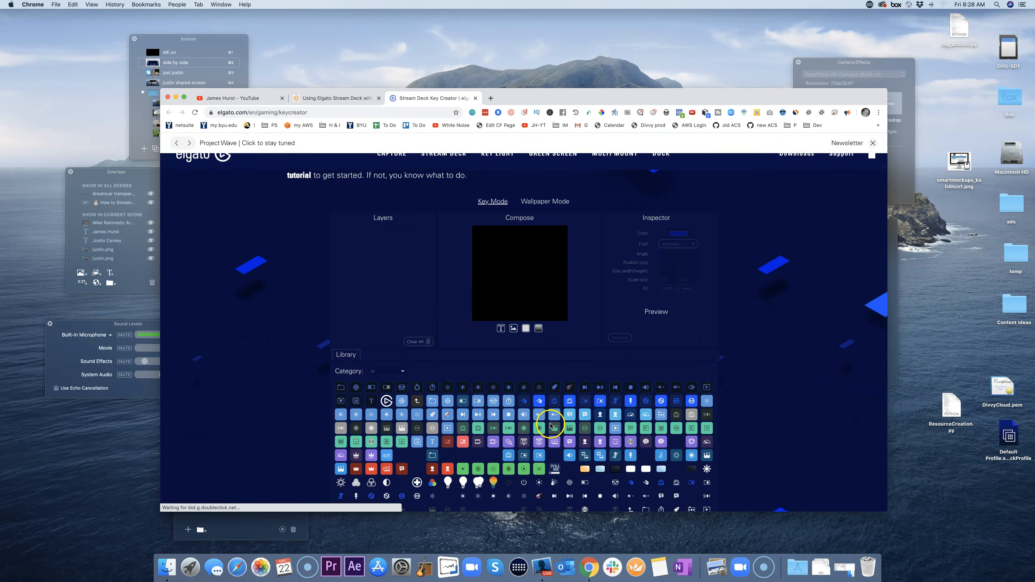
scroll(530, 404, up, 1)
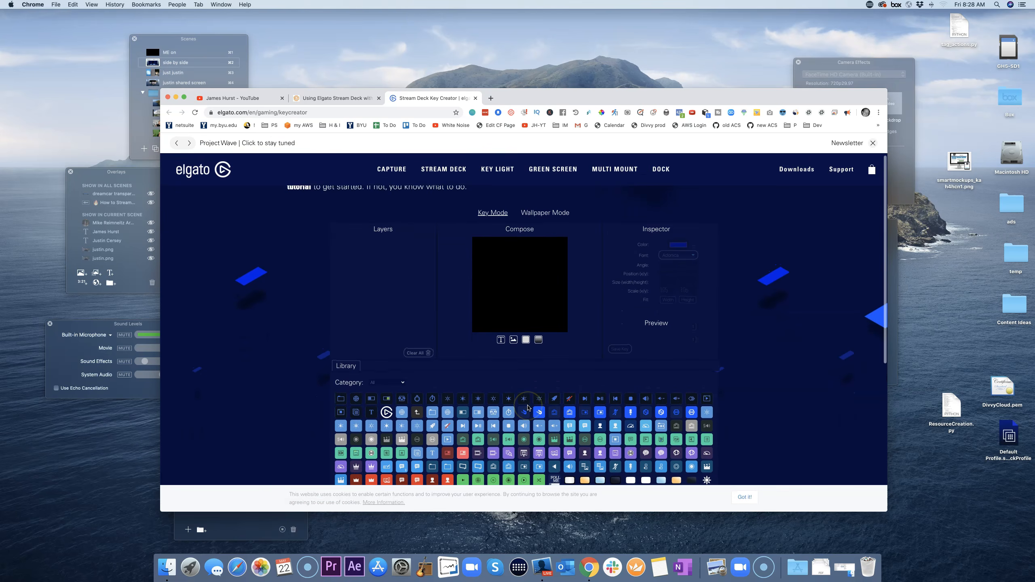
scroll(528, 408, down, 1)
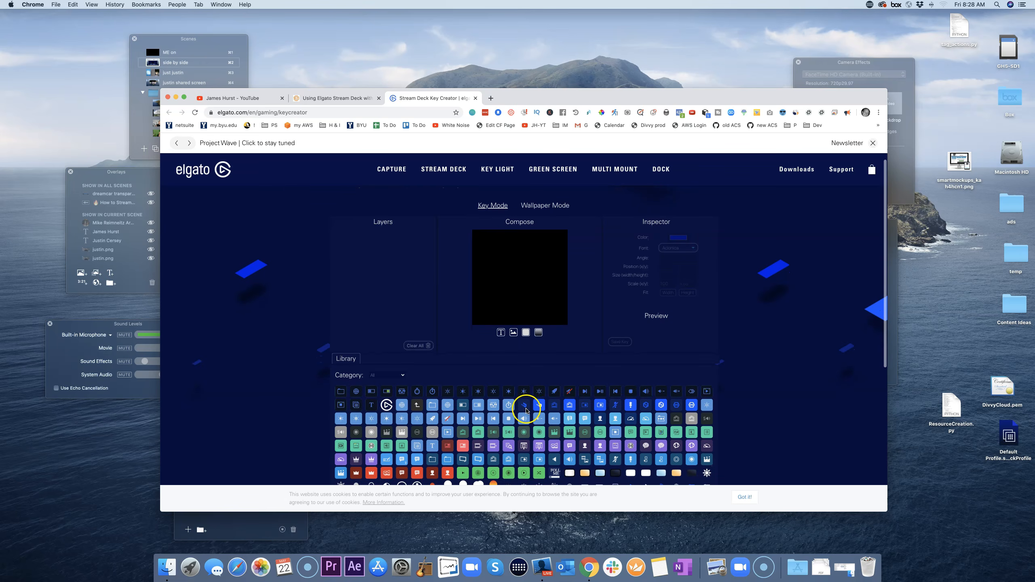
drag(433, 406, 507, 303)
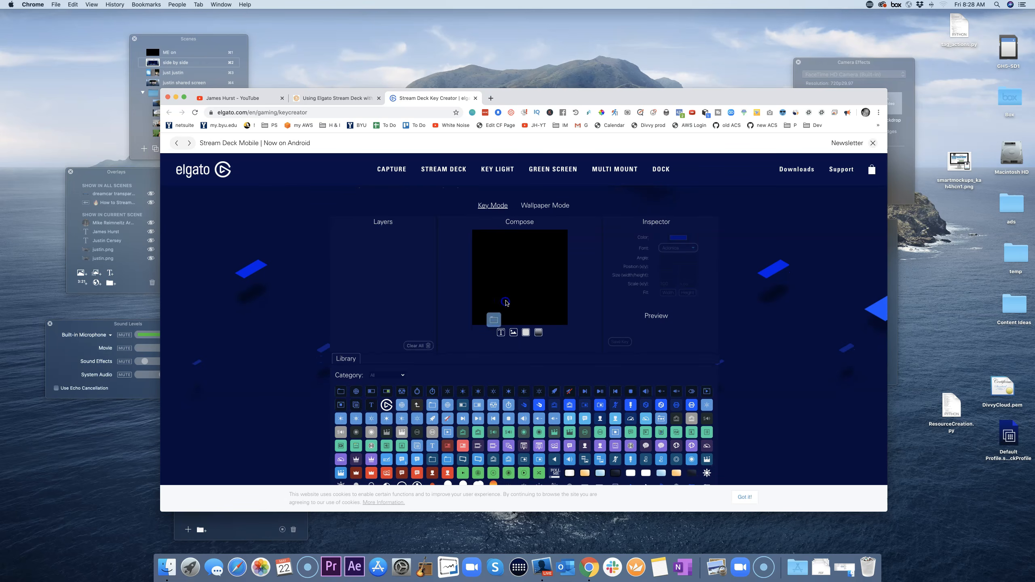
double_click(431, 405)
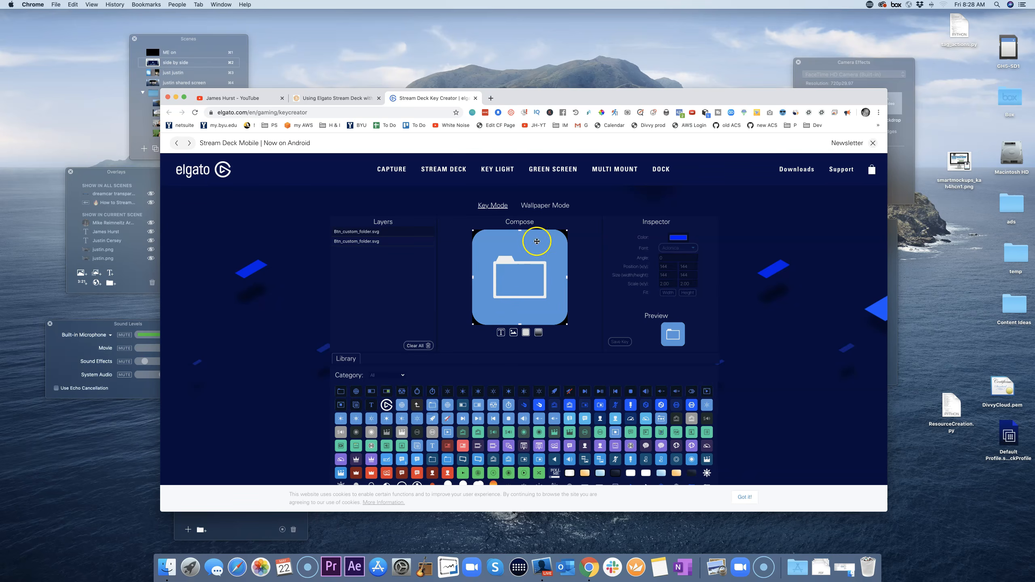
scroll(546, 347, down, 5)
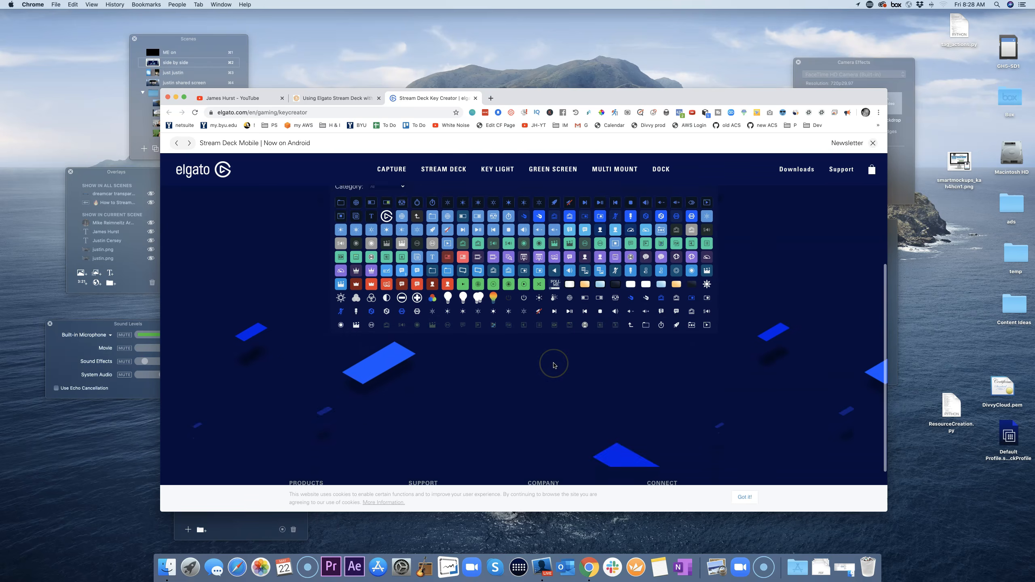
scroll(554, 366, up, 4)
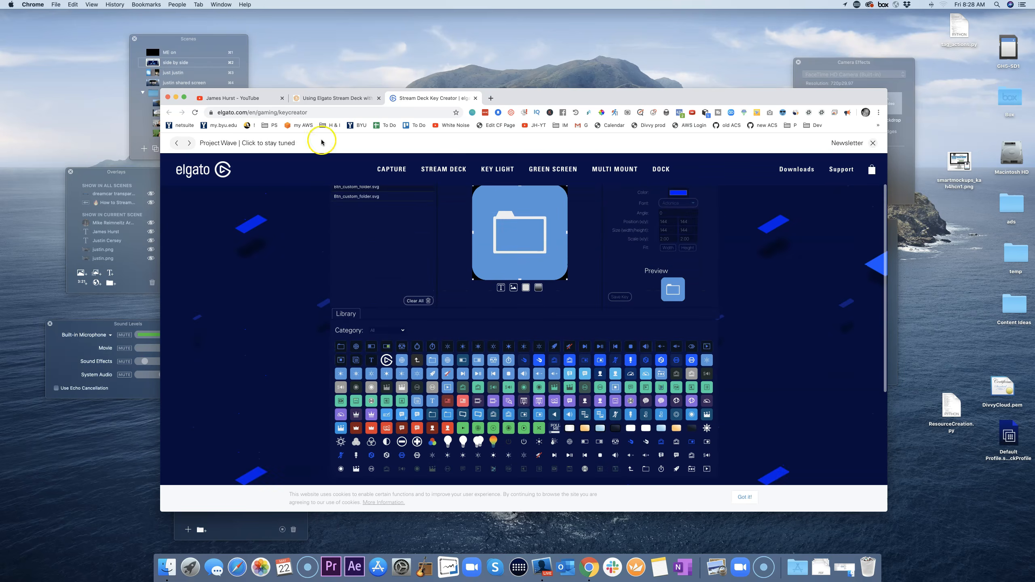
click(176, 98)
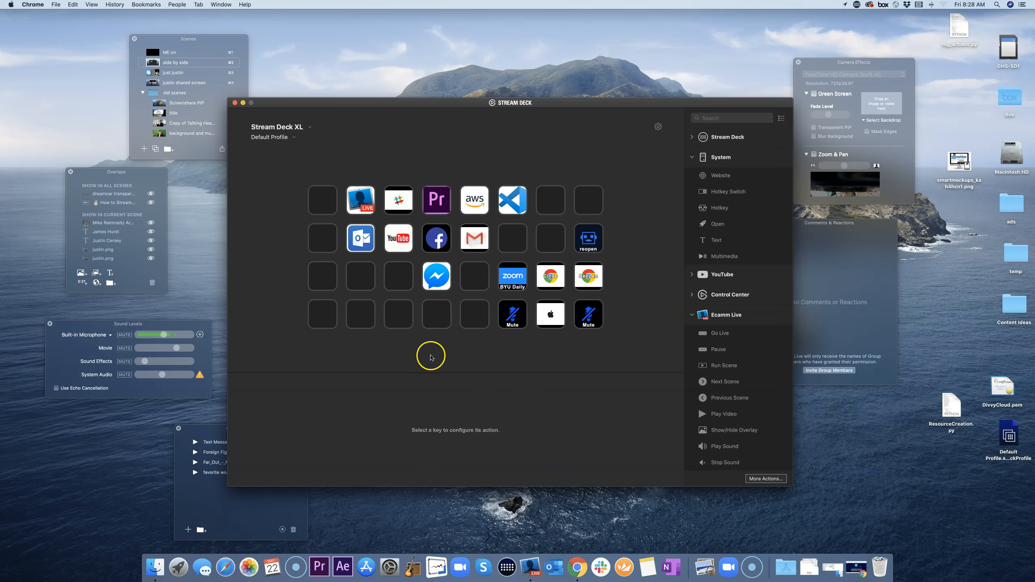
Step: Open the Premiere Pro folder key and inspect its Adobe Premiere Pro 2020 Open key
click(438, 205)
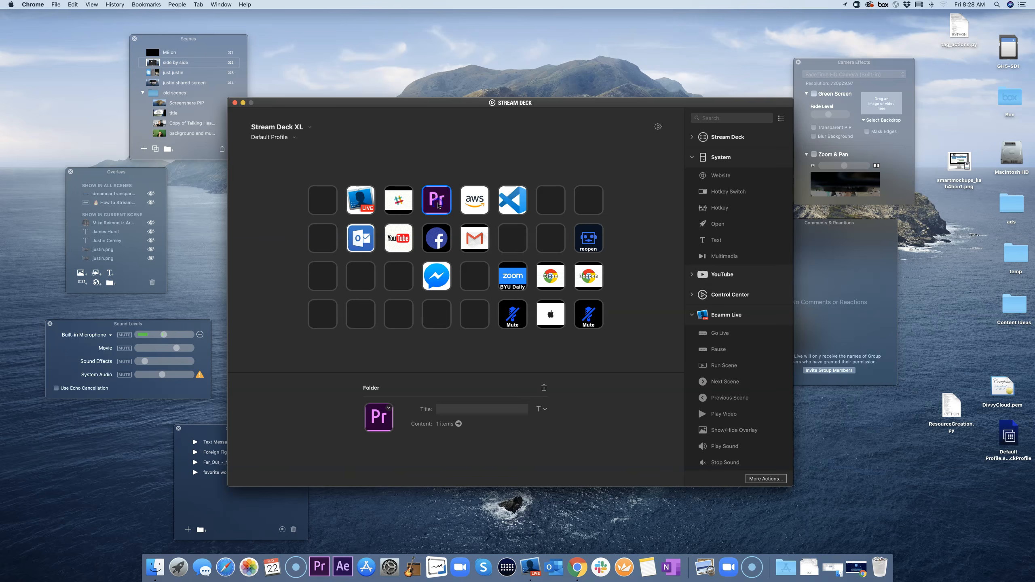
click(377, 388)
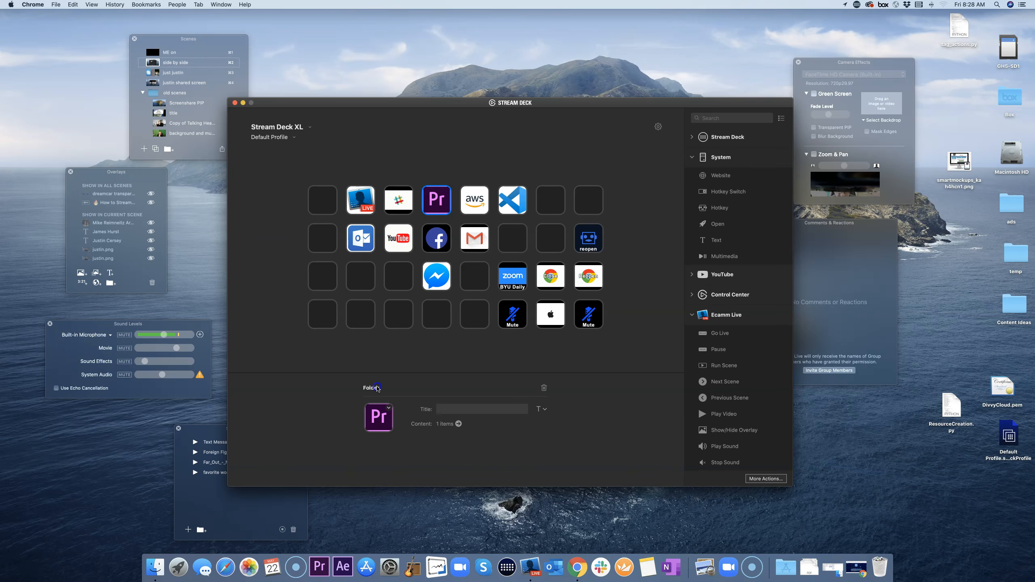
double_click(437, 201)
click(364, 205)
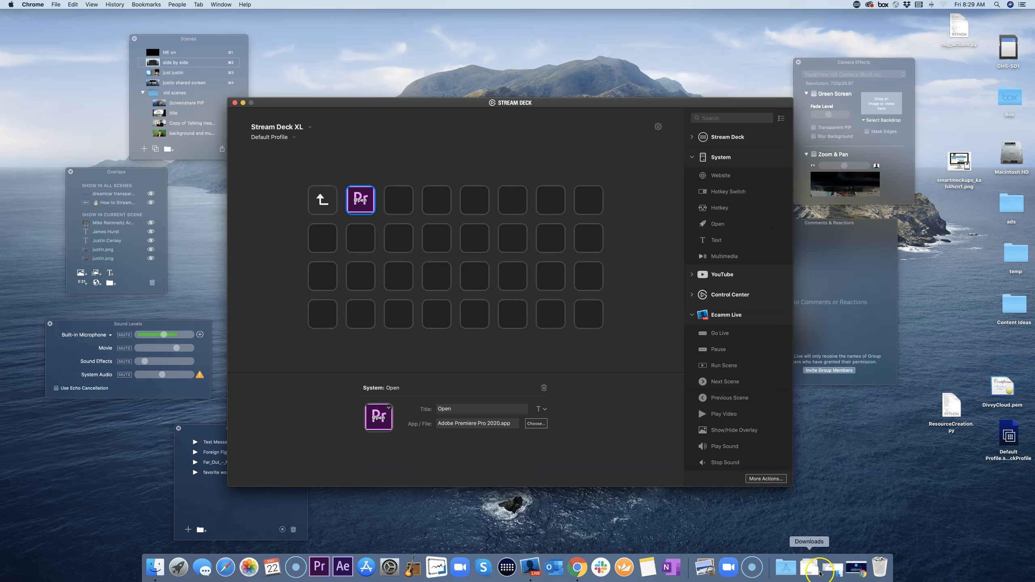
Step: Add an Open action to an empty folder key that launches Adobe After Effects 2020
click(473, 361)
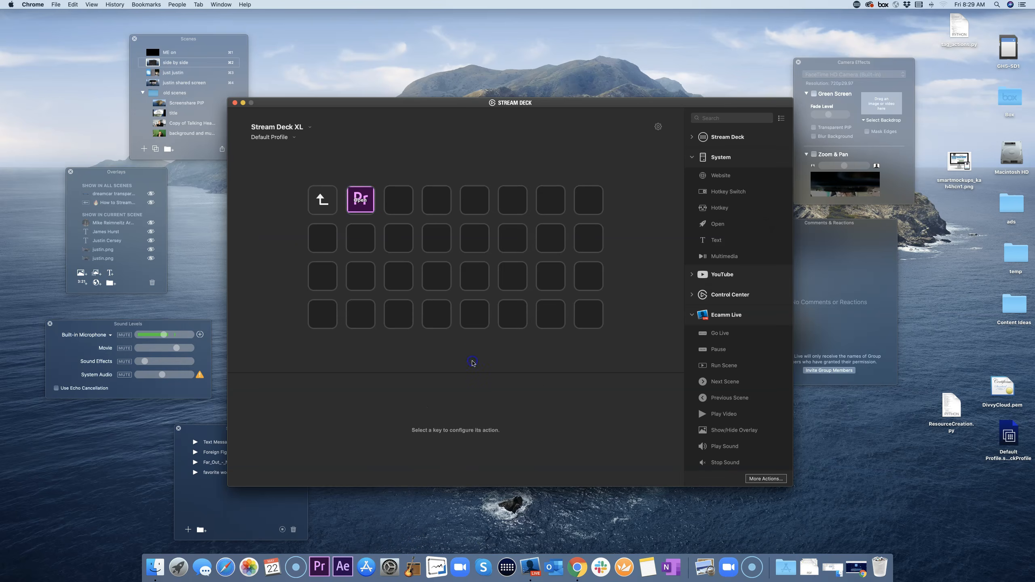
click(442, 205)
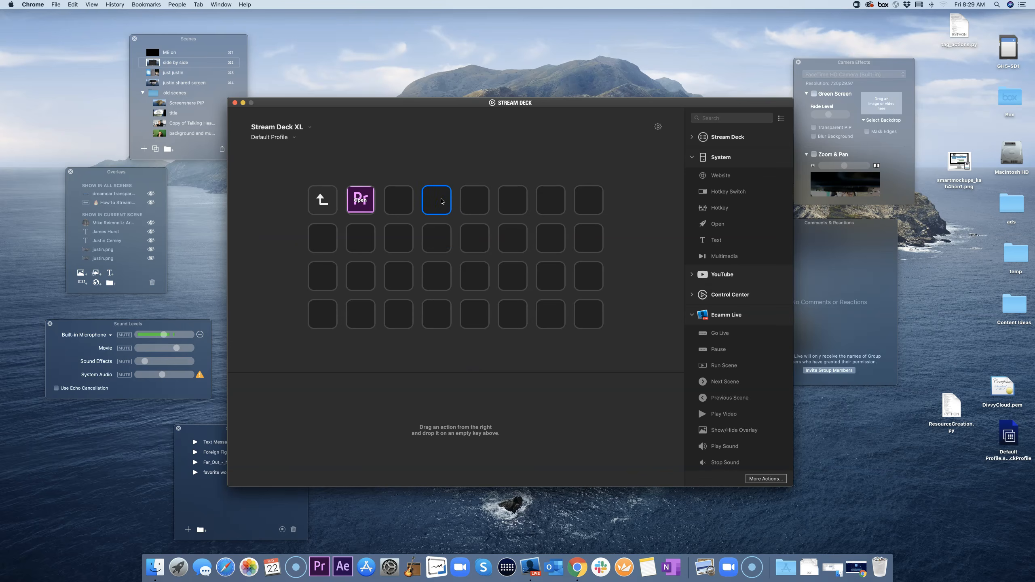
drag(722, 227, 442, 204)
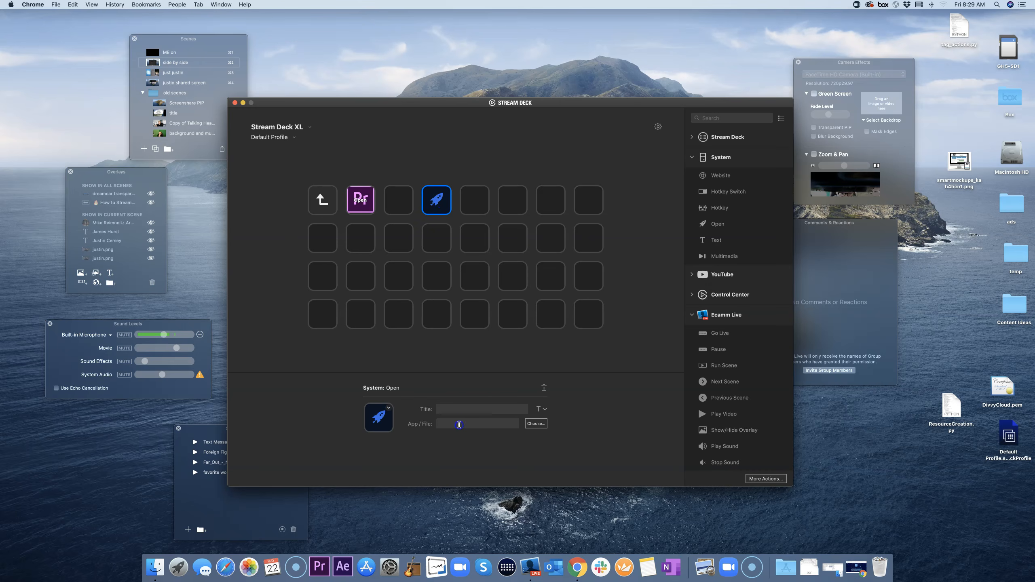
click(541, 426)
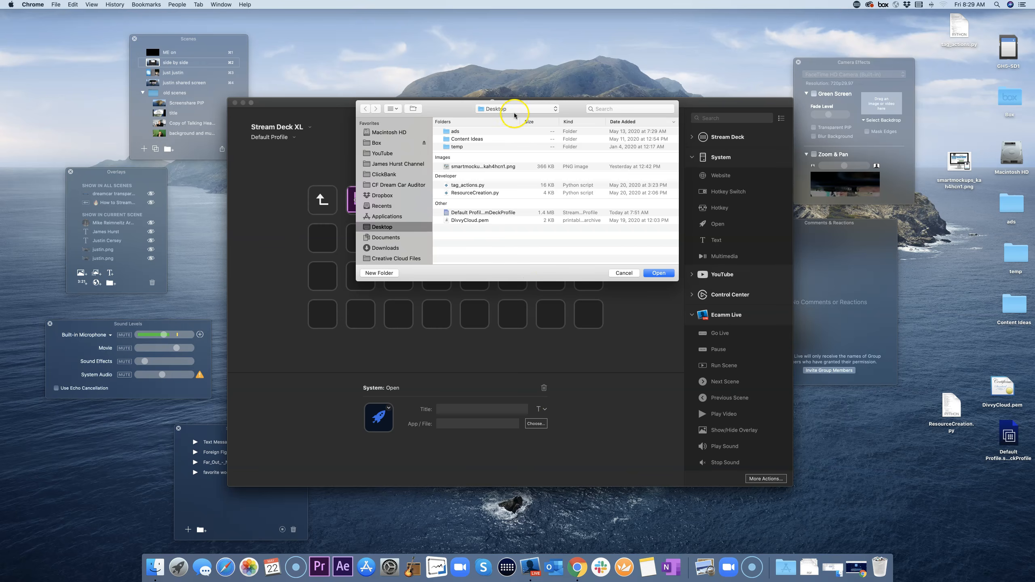
scroll(407, 221, down, 2)
click(390, 194)
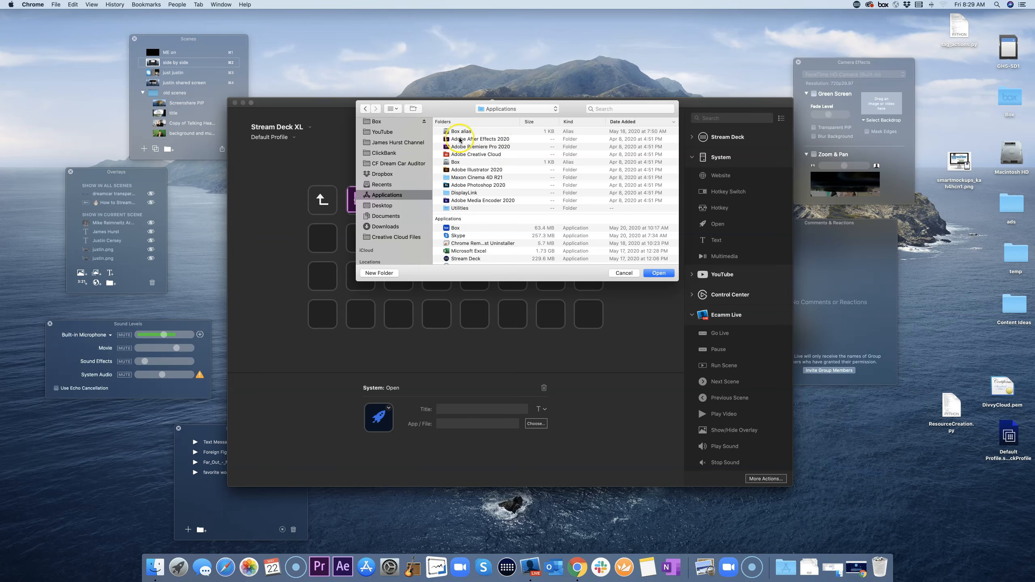
click(480, 141)
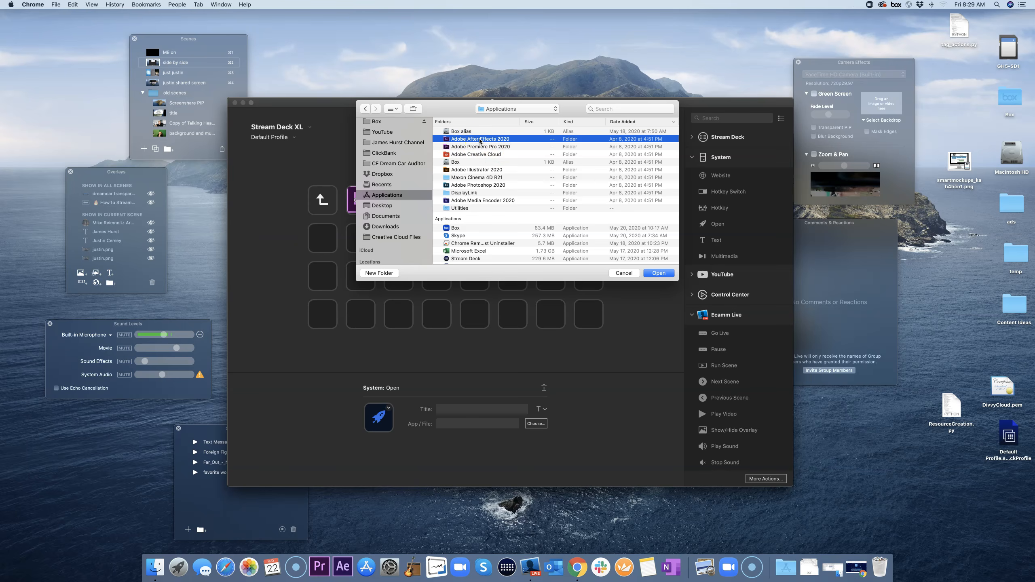
click(659, 274)
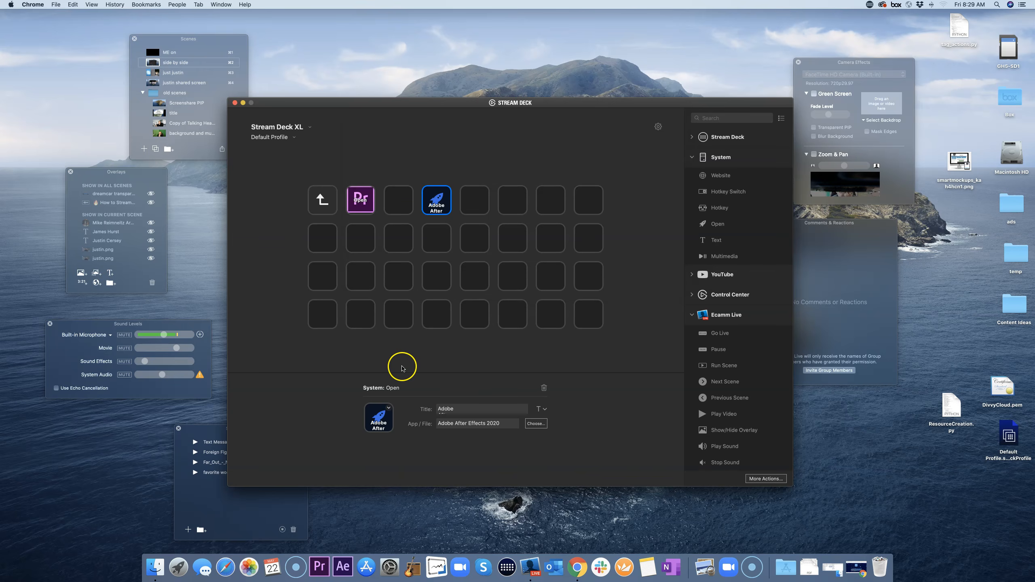
click(427, 362)
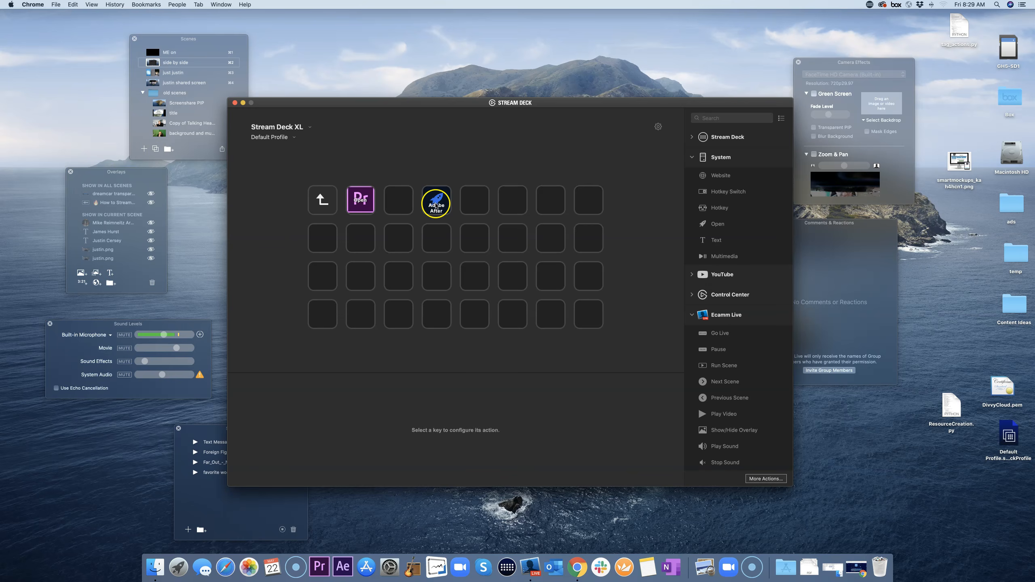
Step: Clear the After Effects key's title so it shows no text
click(437, 204)
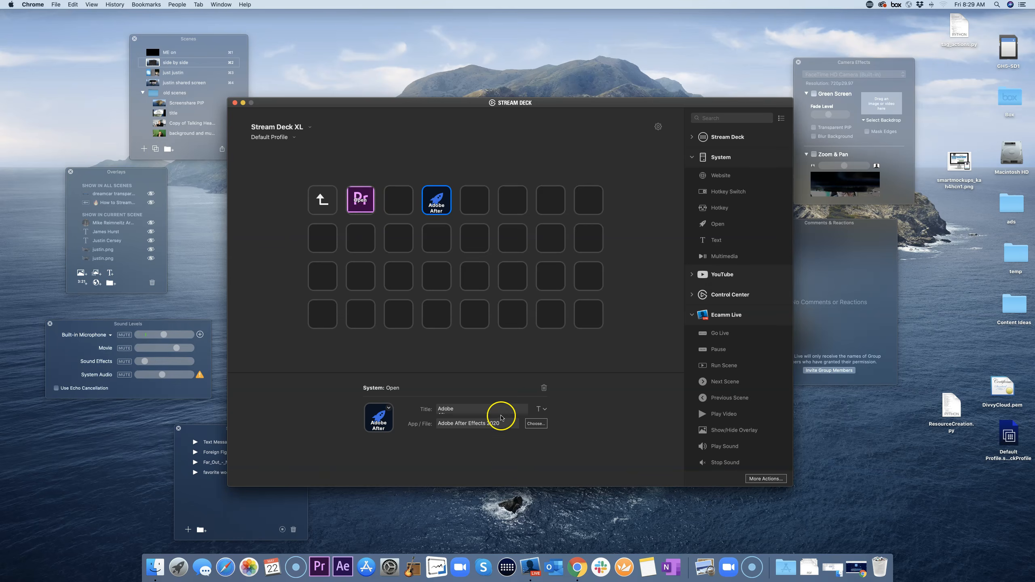
key(super+a)
key(BackSpace)
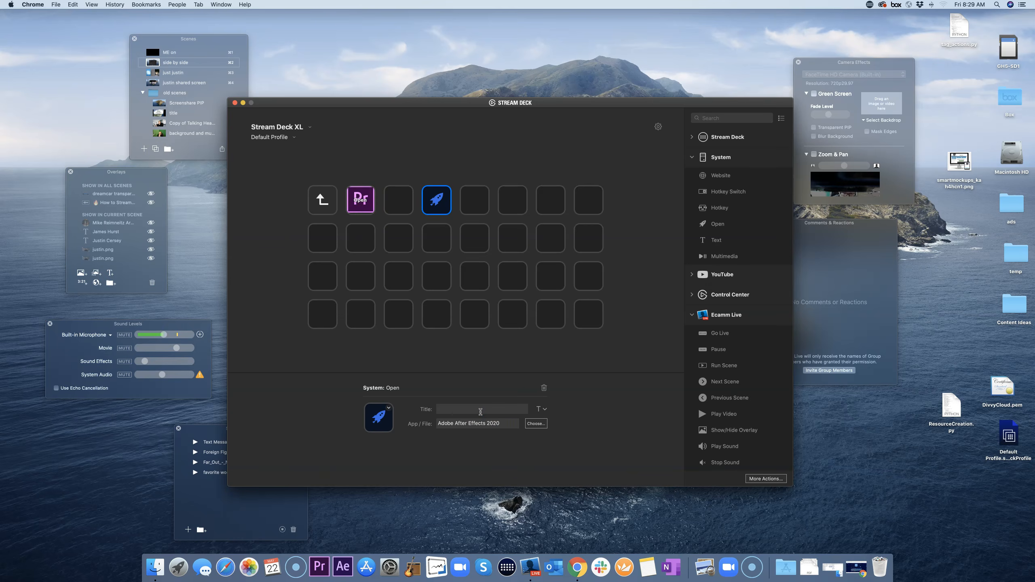
click(387, 408)
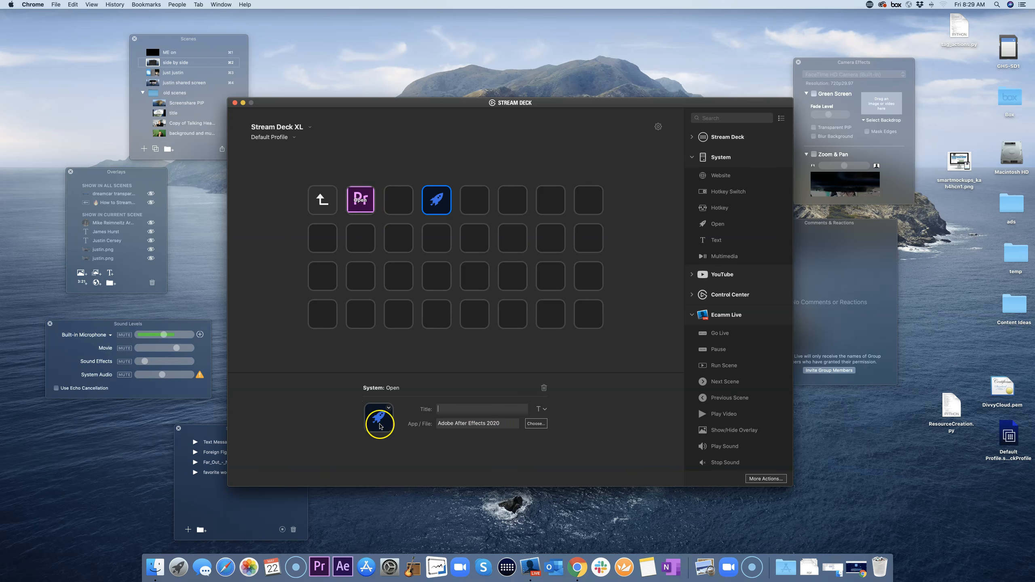
Step: Put an Open action on the row 2, column 4 key that launches Skype.app
click(420, 366)
click(439, 235)
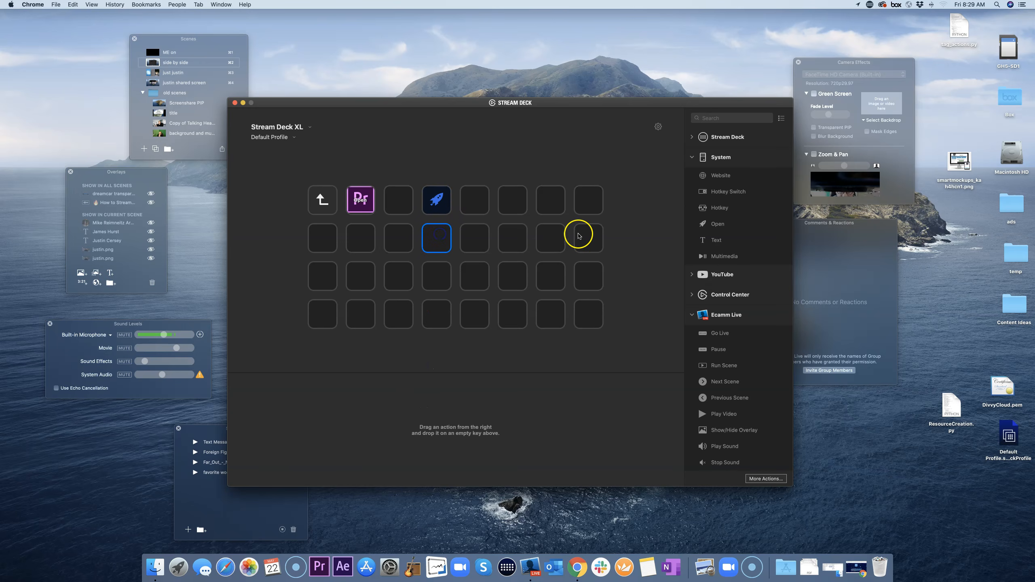
drag(718, 225, 441, 244)
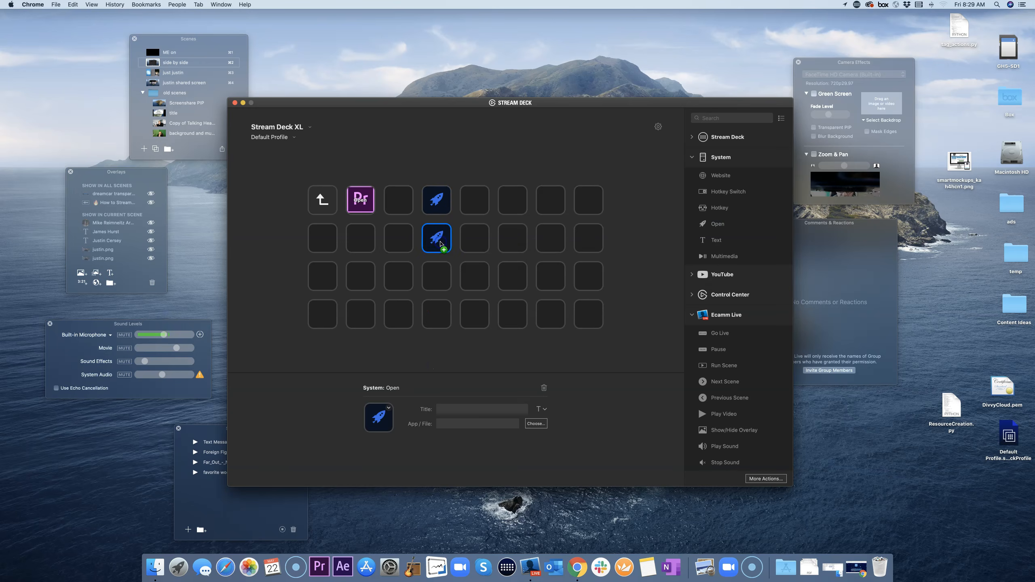
click(536, 424)
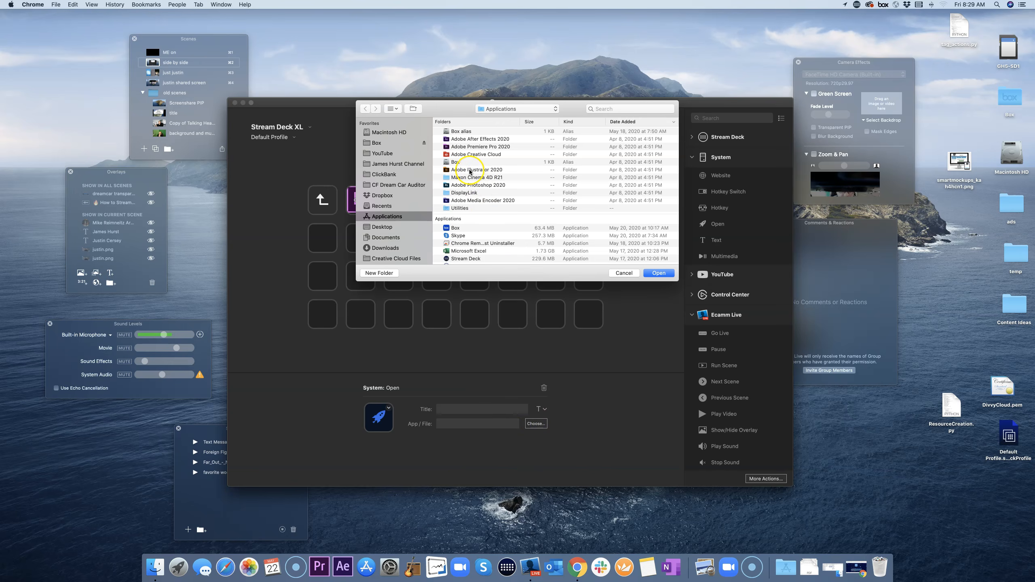
click(459, 236)
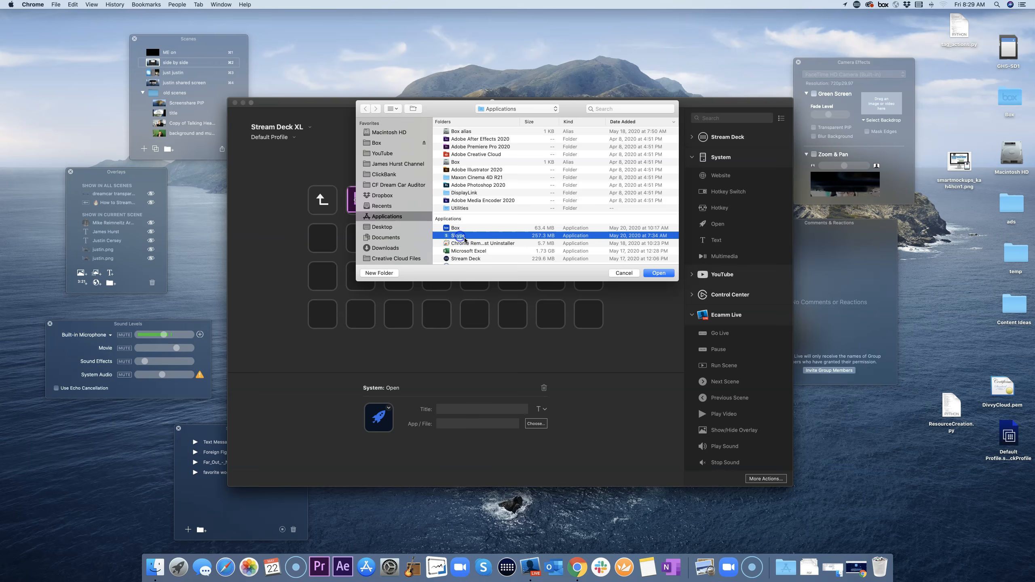
click(659, 274)
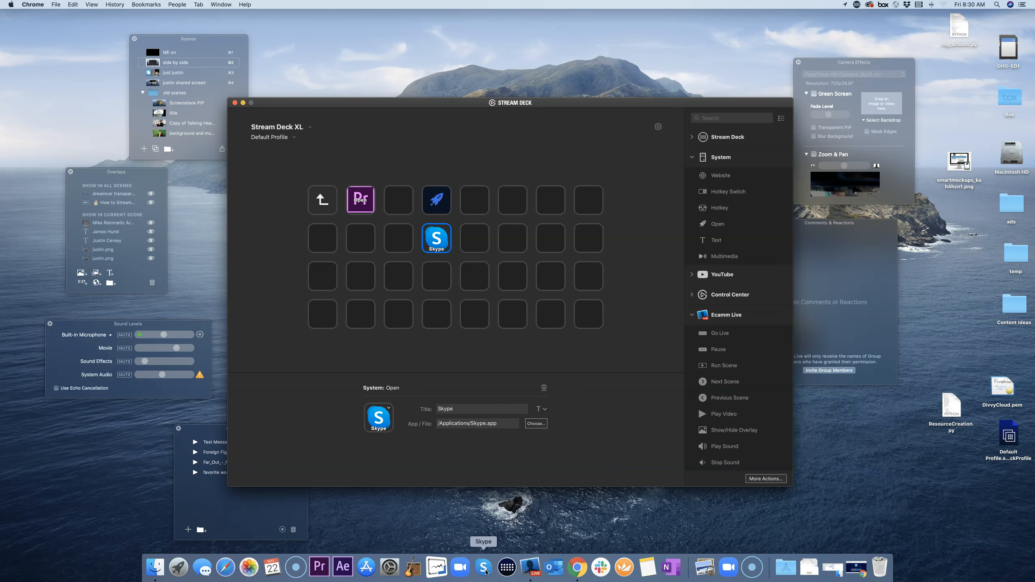
click(457, 357)
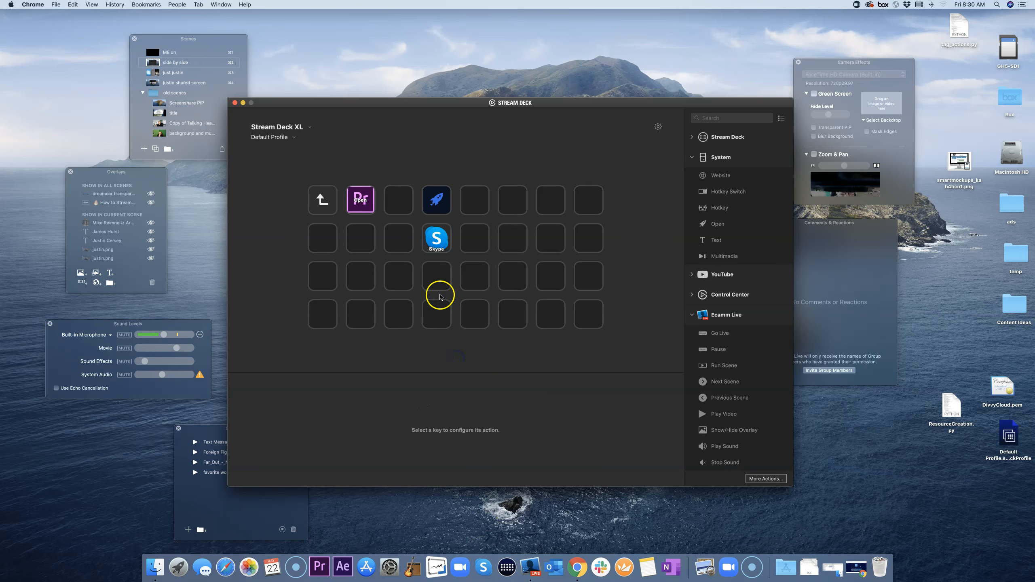
Step: Expand the Stream Deck action category to reveal Multi Action, with the key beside Skype selected
click(421, 357)
scroll(720, 255, up, 5)
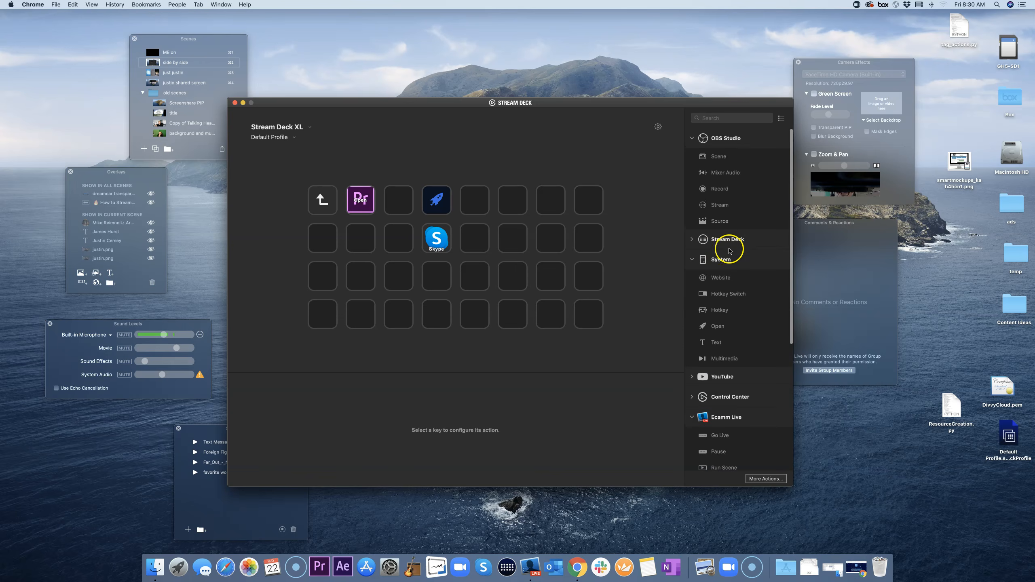
scroll(735, 291, down, 2)
scroll(738, 295, up, 2)
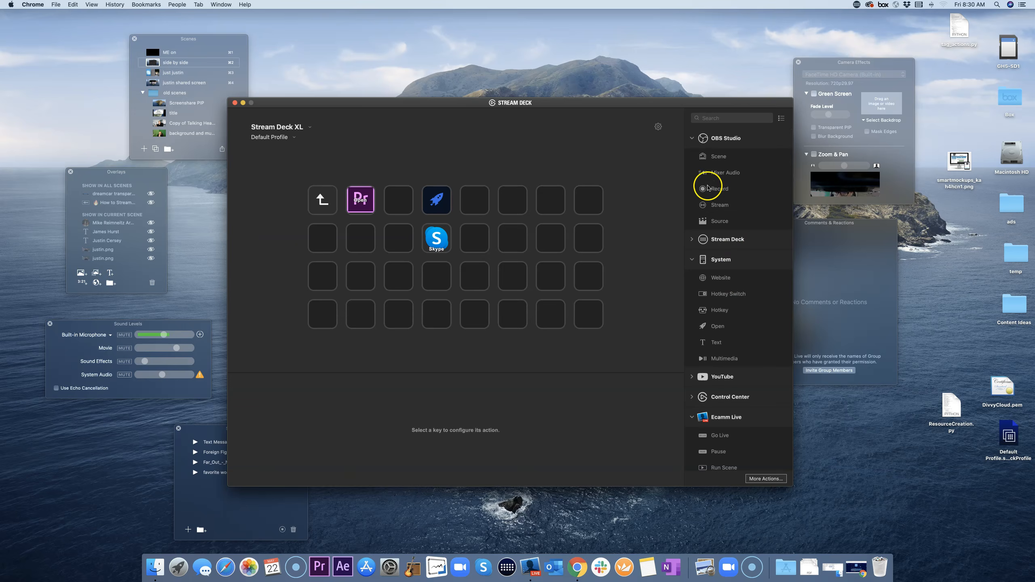
click(698, 239)
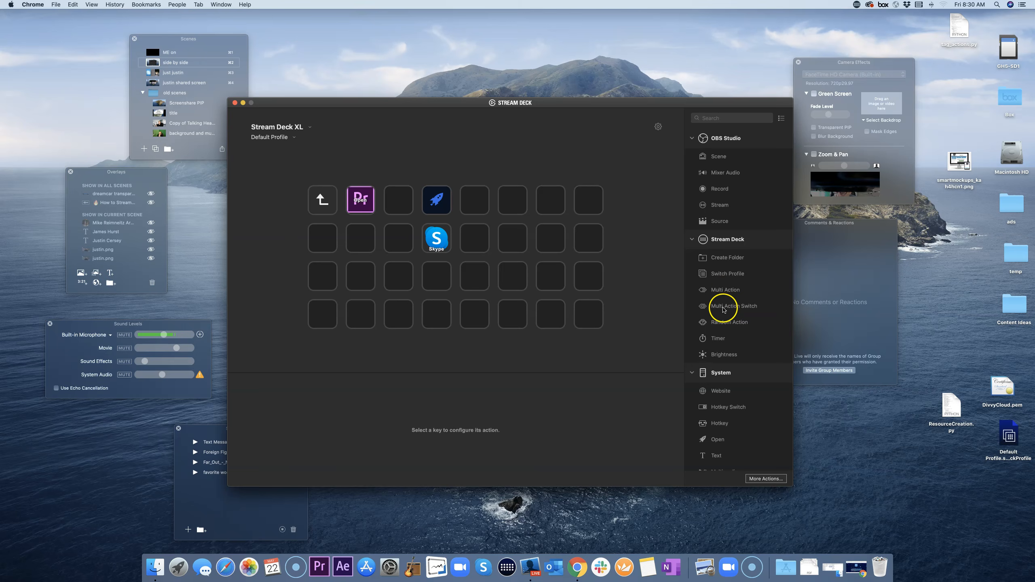
click(725, 291)
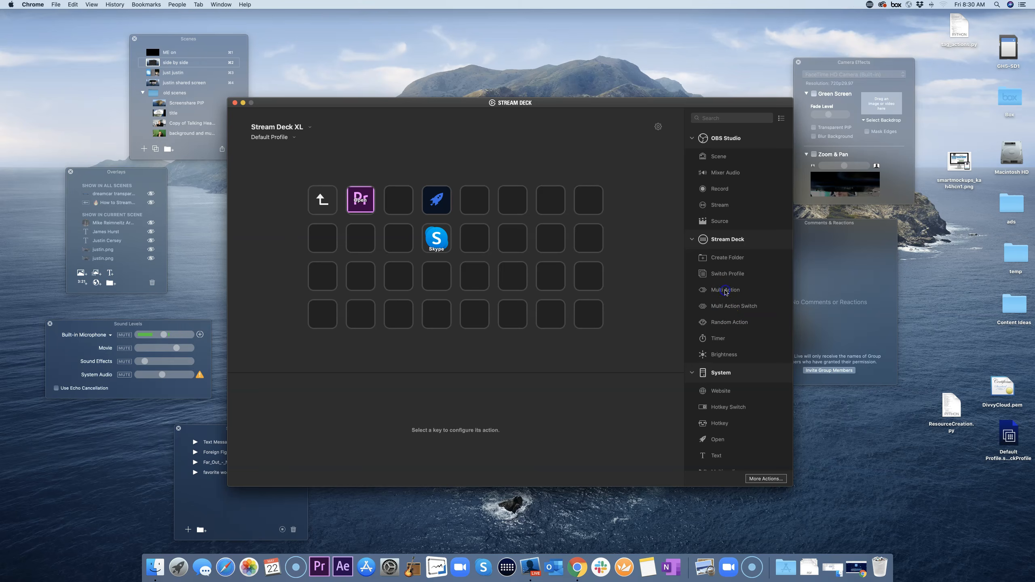
click(473, 244)
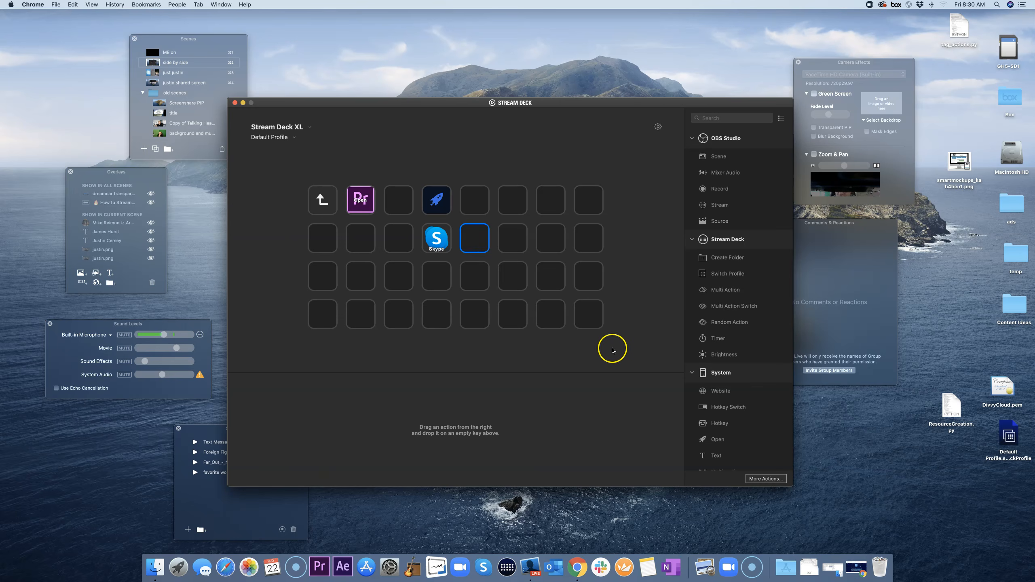
Step: Place a Multi Action on the empty key, title it 'open ecamm and go live', and collapse OBS Studio
click(584, 351)
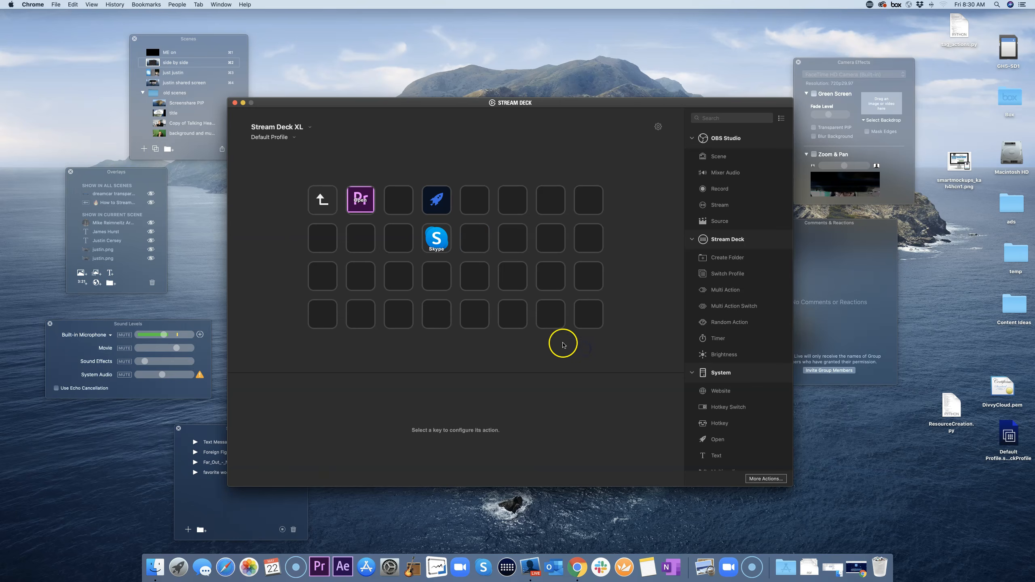
drag(728, 292, 510, 281)
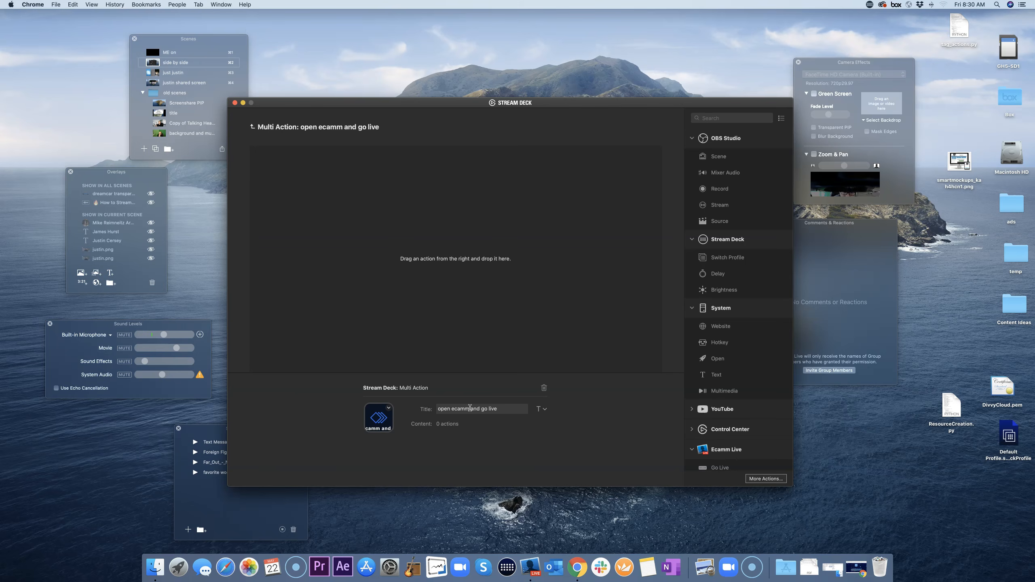
key(Return)
key(BackSpace)
click(538, 253)
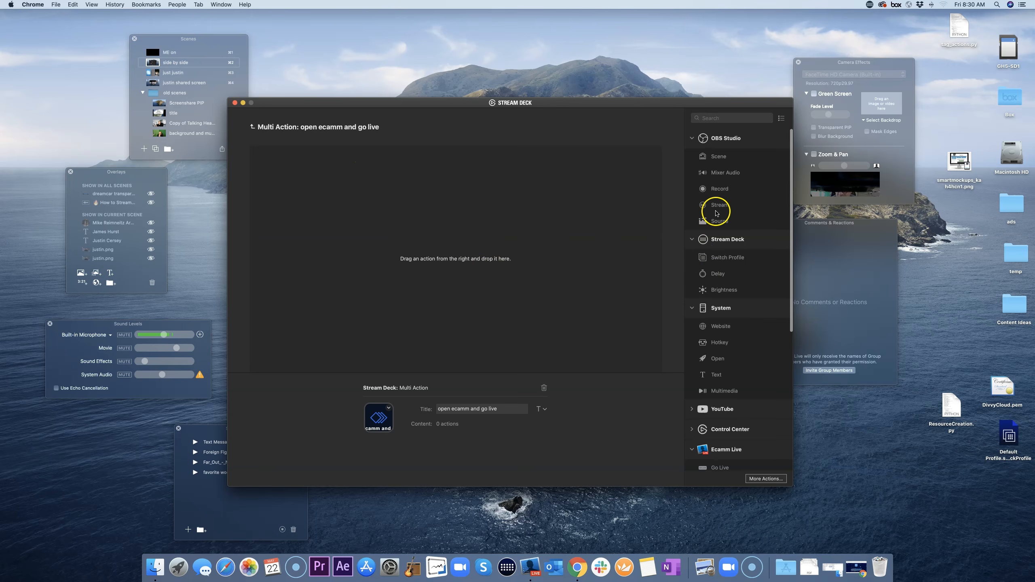
click(693, 139)
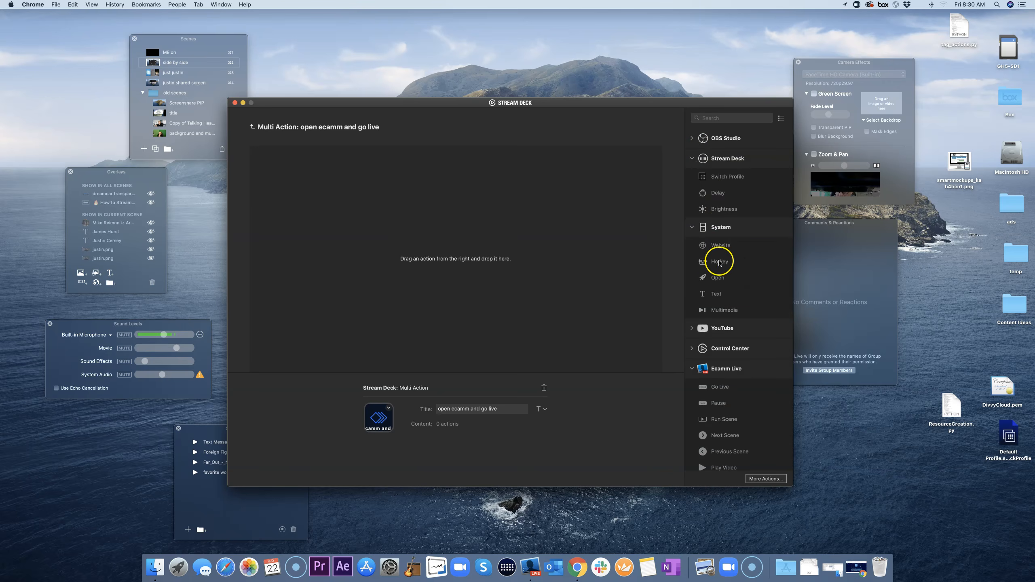
Step: Add a System Open step launching Ecamm Live Beta.app, found by searching 'eca'
drag(718, 279, 492, 247)
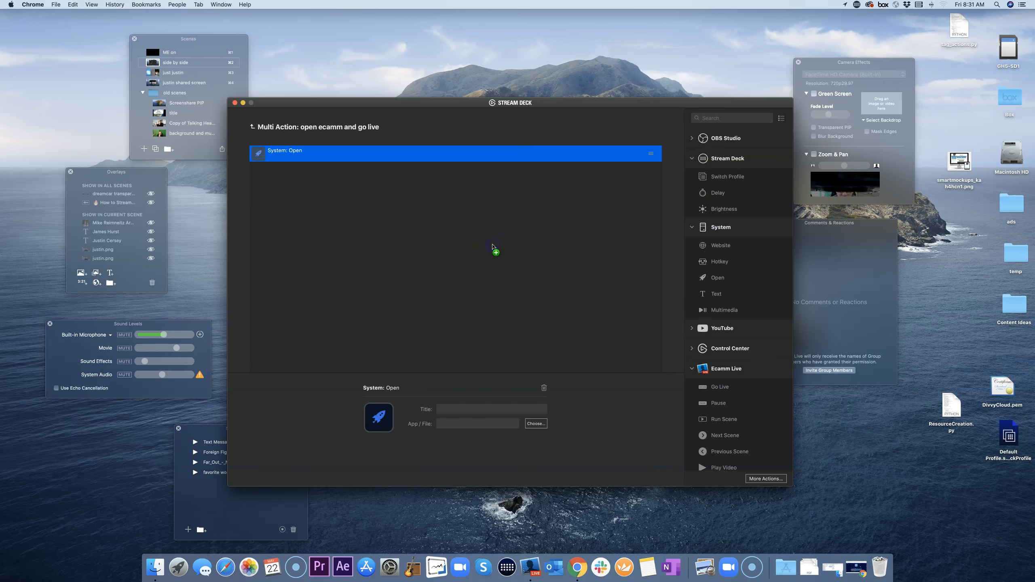
click(536, 425)
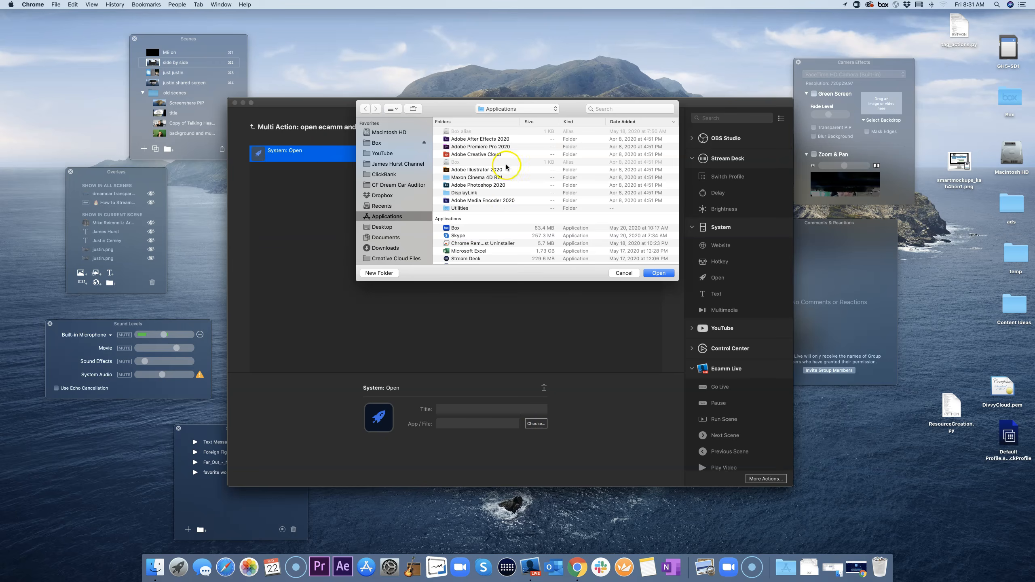
click(603, 108)
text(eca)
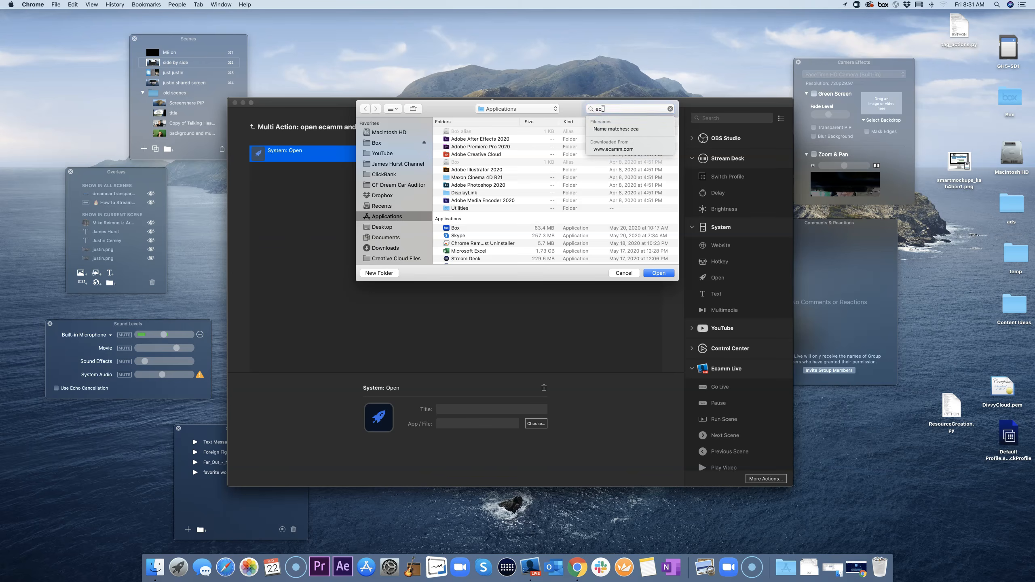
click(464, 145)
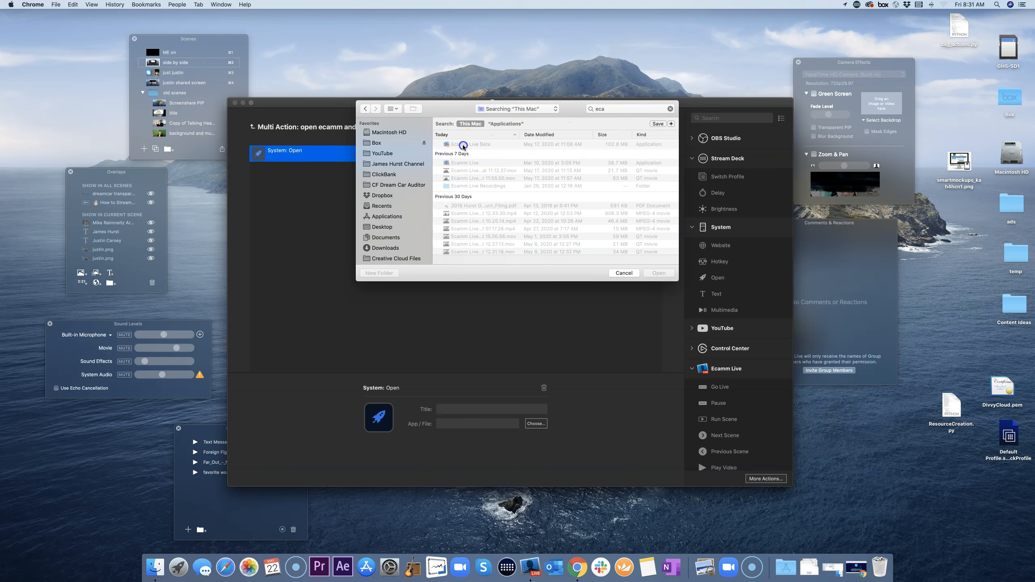
click(659, 274)
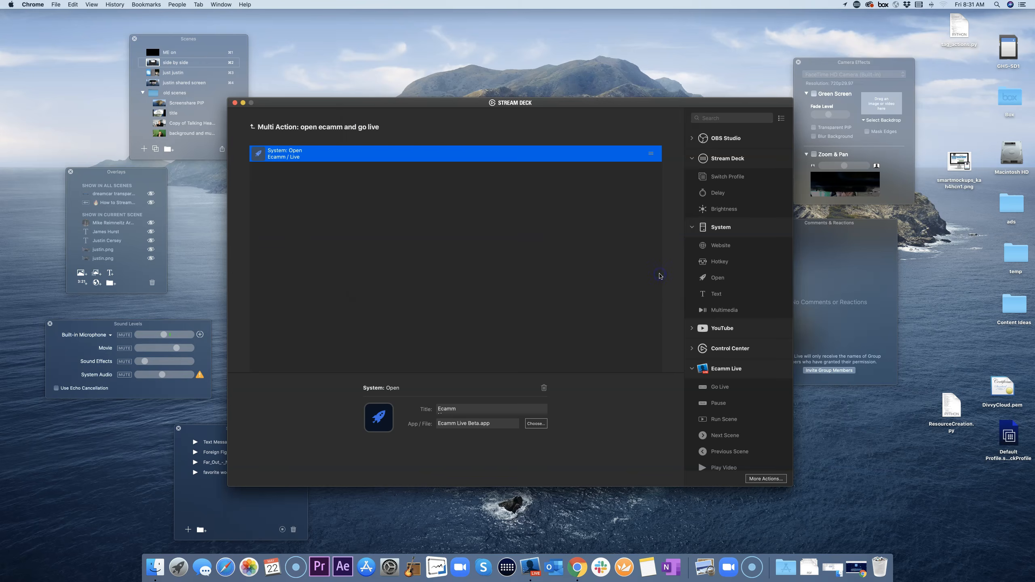
click(343, 212)
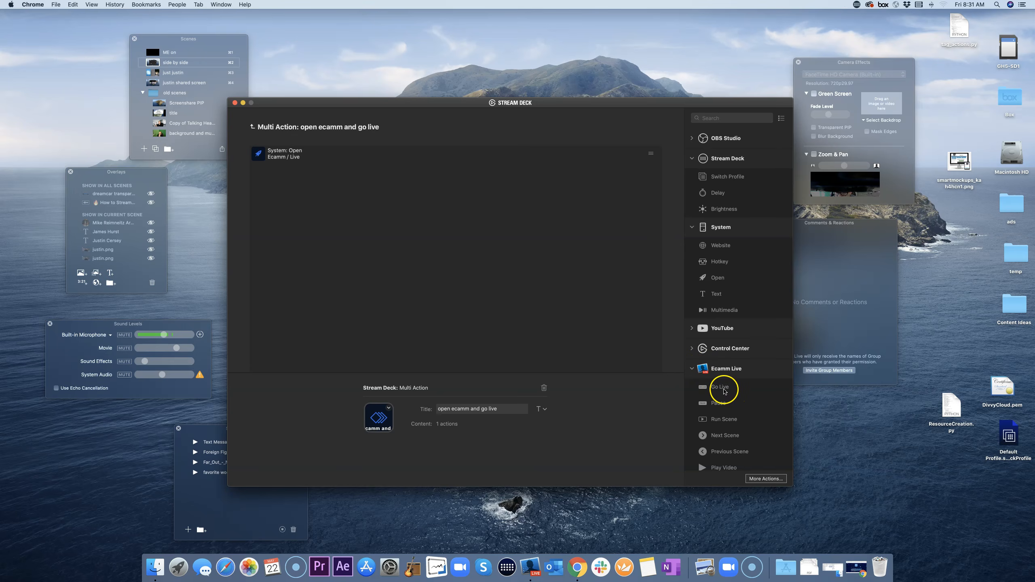
Step: Add an Ecamm Live Play Video step with the How to Stream video, then return to the key grid
scroll(726, 408, down, 1)
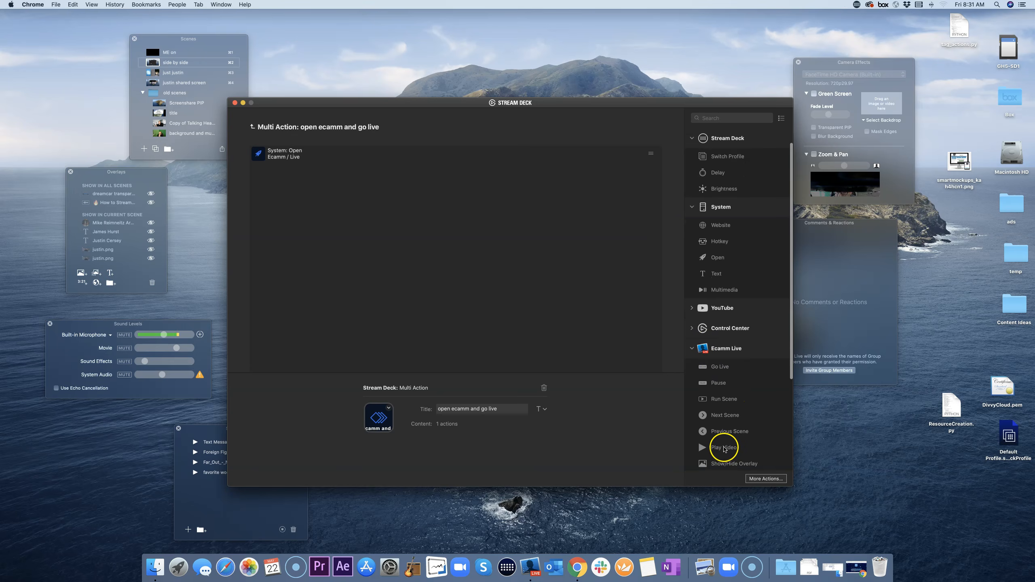
drag(726, 449, 401, 265)
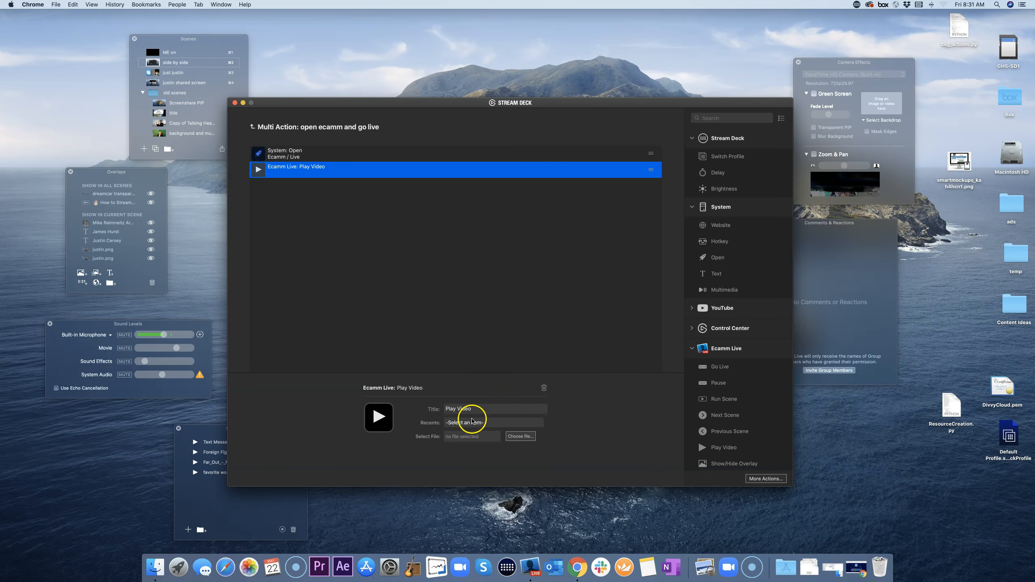
click(477, 423)
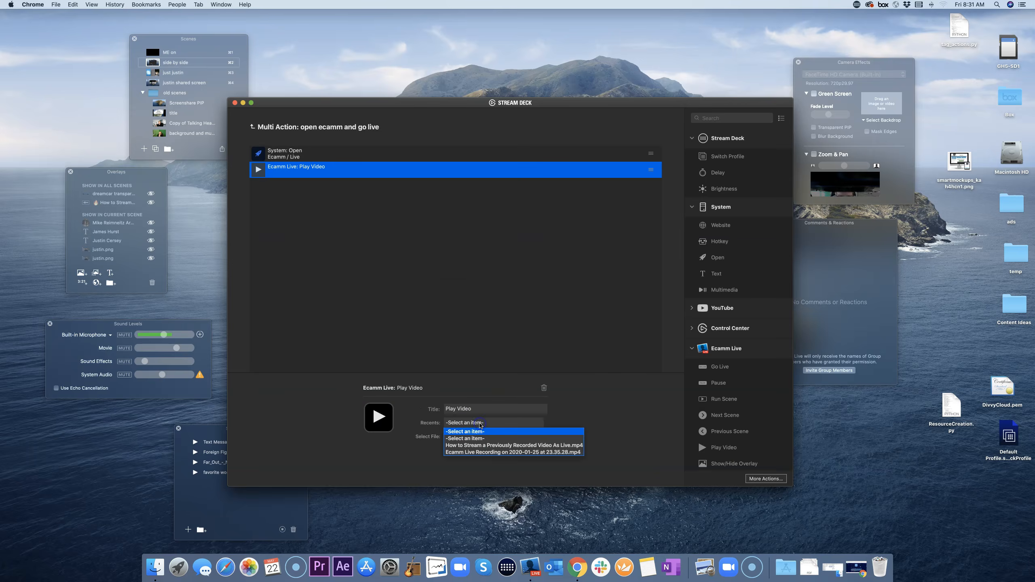
click(476, 445)
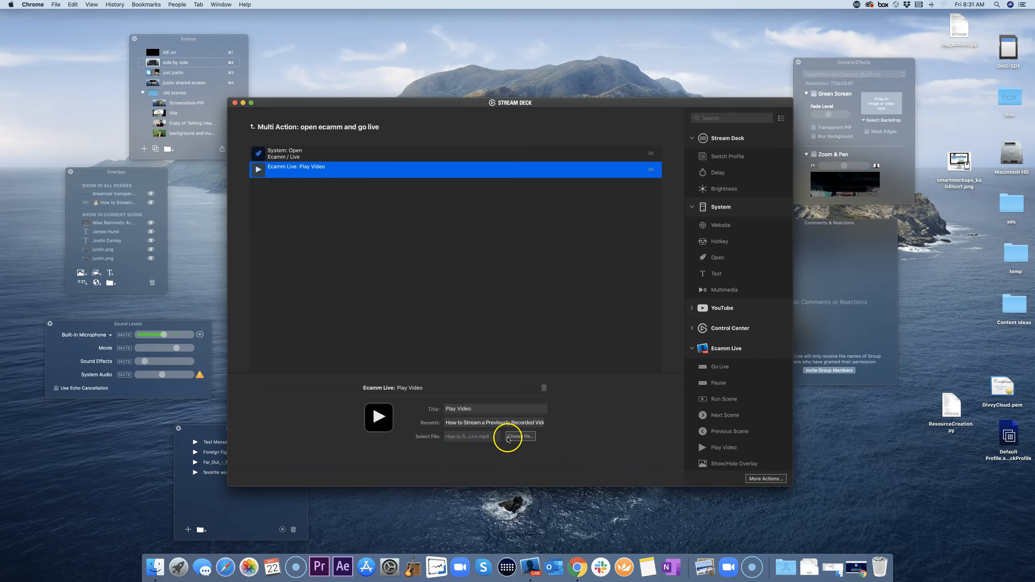
click(508, 290)
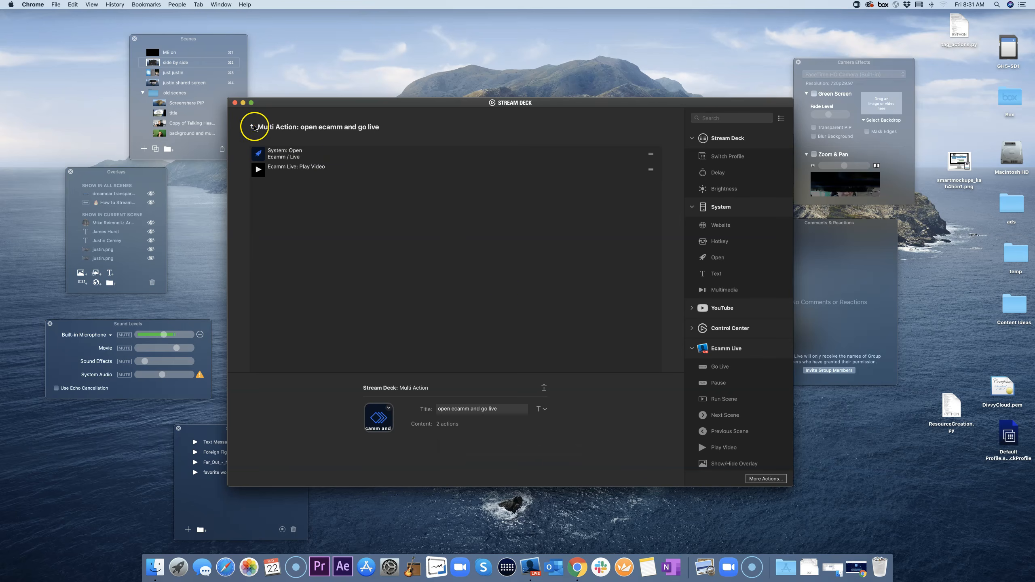
click(253, 127)
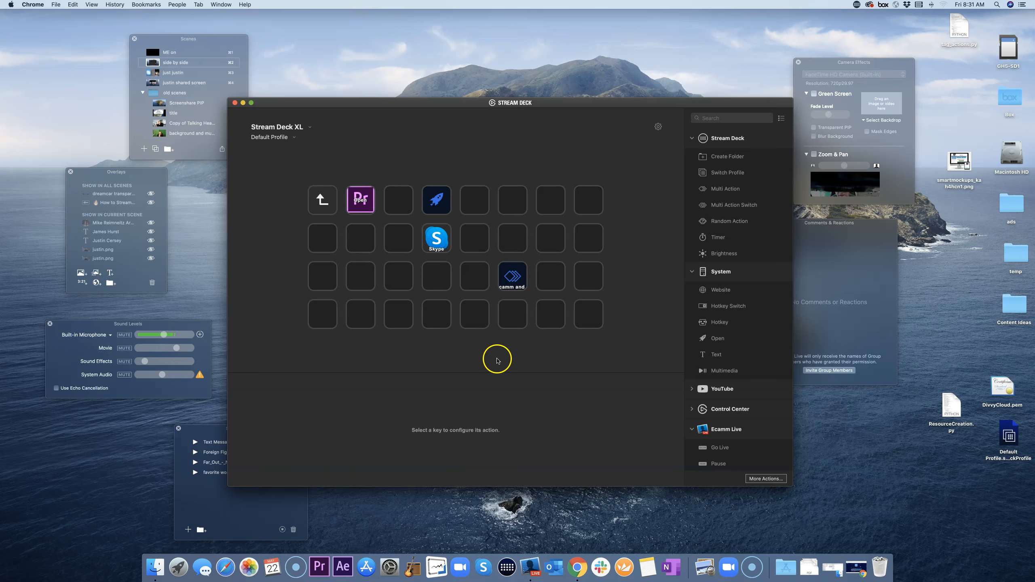
Step: Bring Ecamm Live's main window forward, then hide all Ecamm Live windows
click(829, 301)
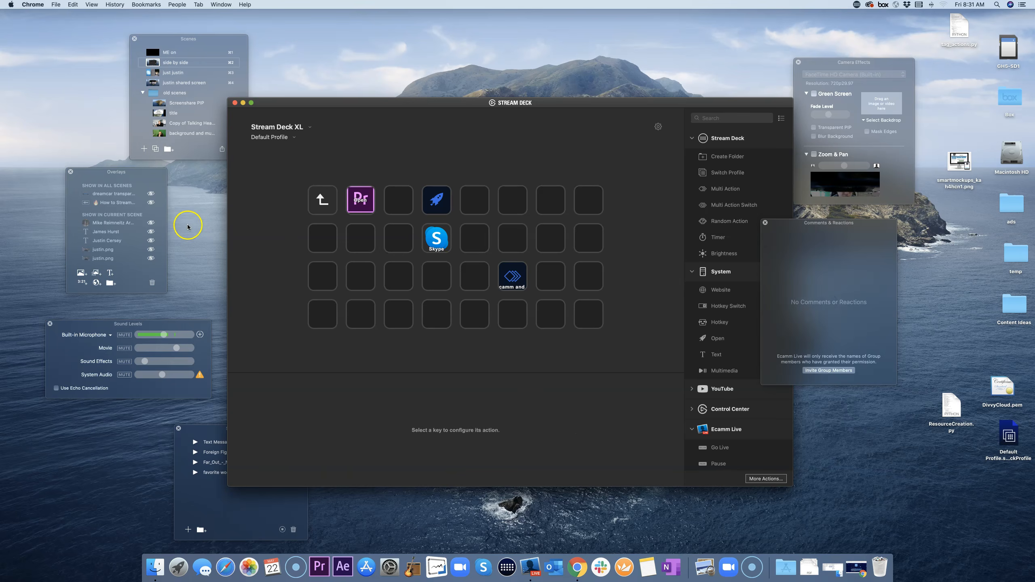
drag(305, 107, 515, 125)
click(265, 253)
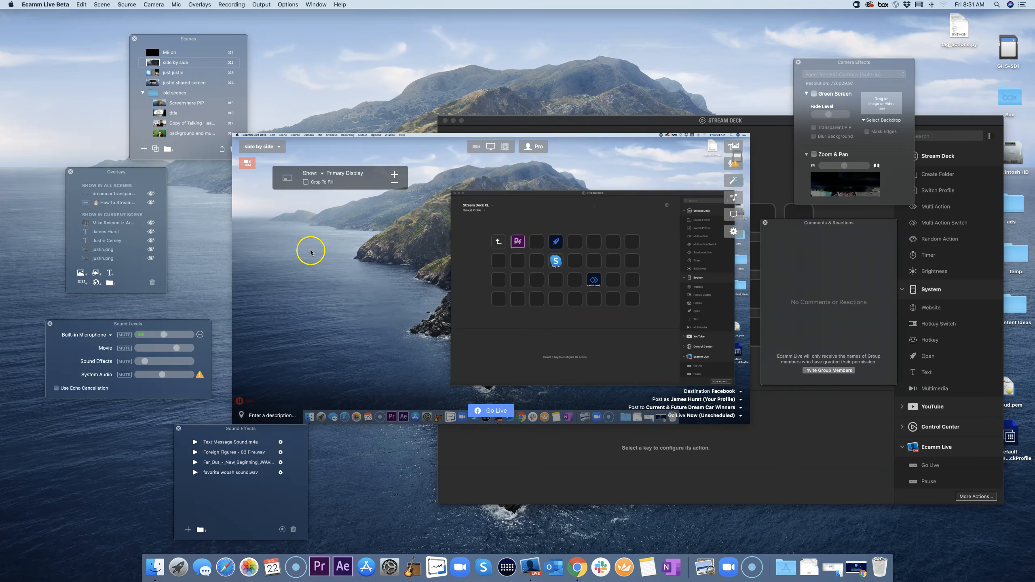
key(super+h)
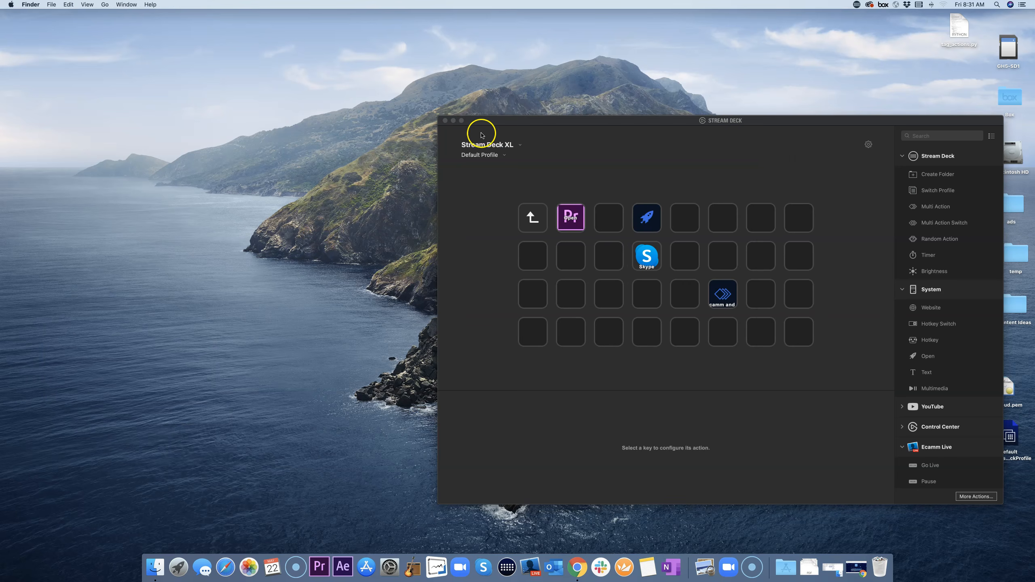
Step: Shrink the Stream Deck window, move it left, and check the 'open ecamm and go live' key's options
drag(502, 122, 319, 90)
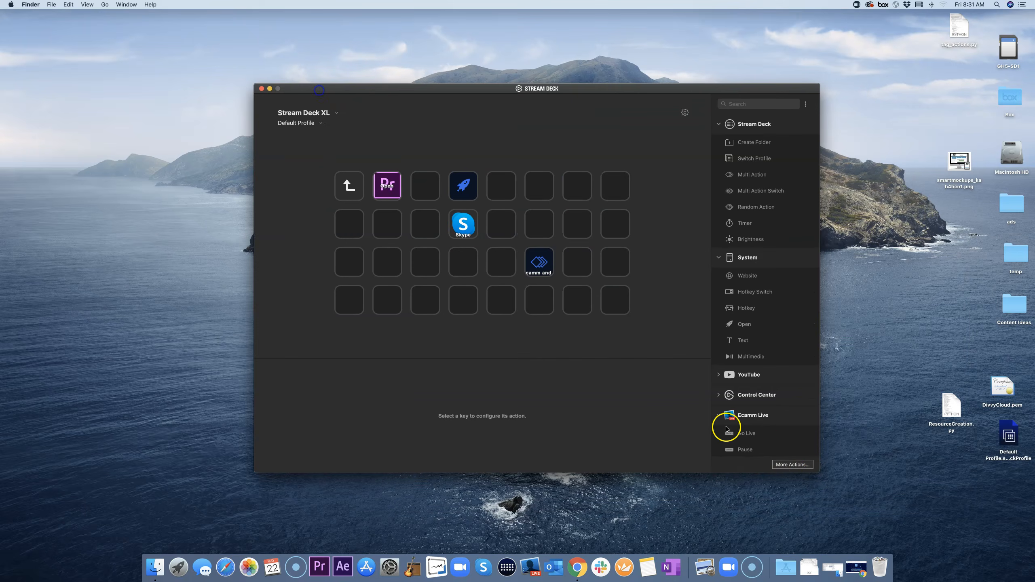
drag(818, 471, 567, 339)
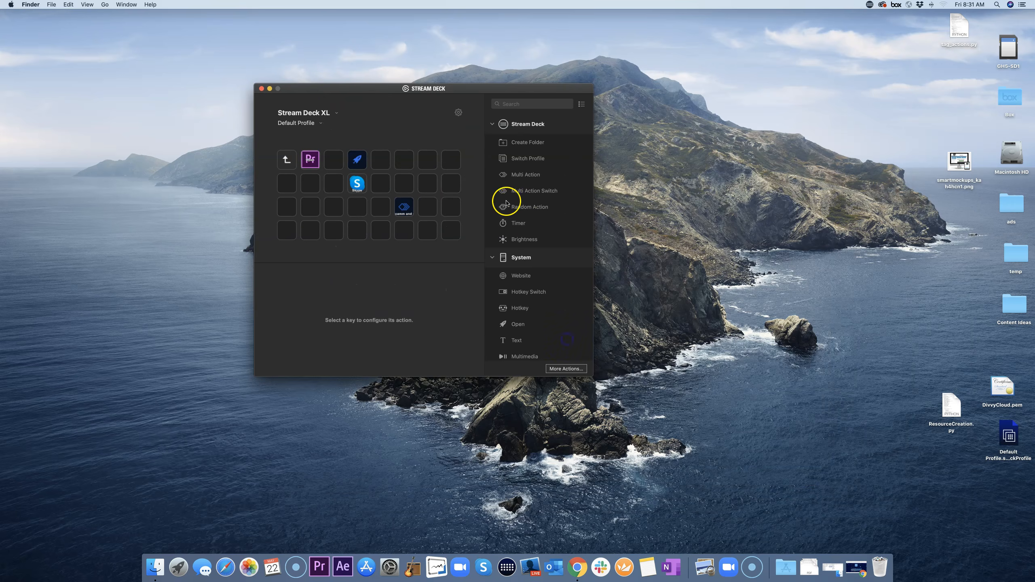
drag(469, 92, 330, 93)
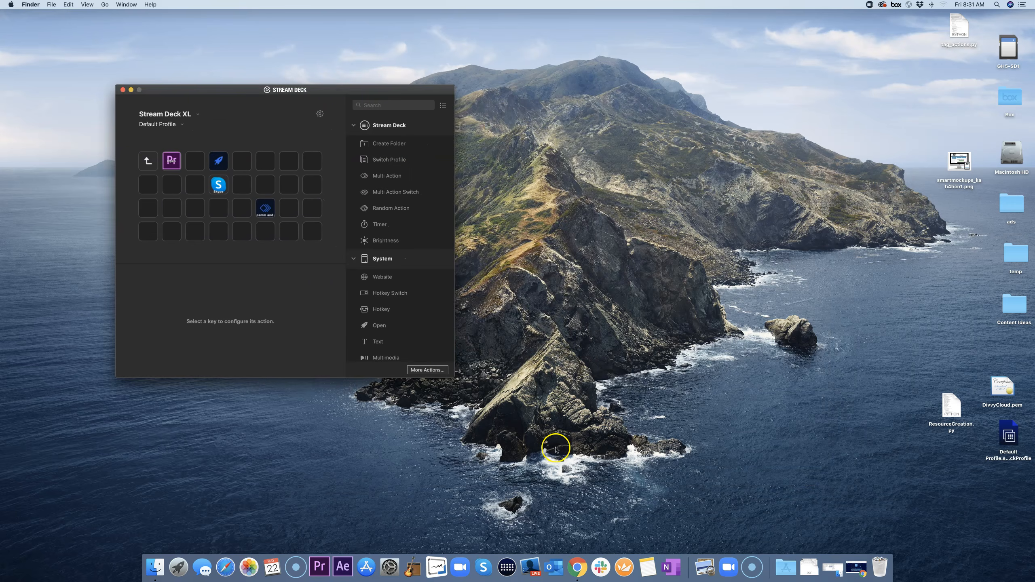
click(269, 211)
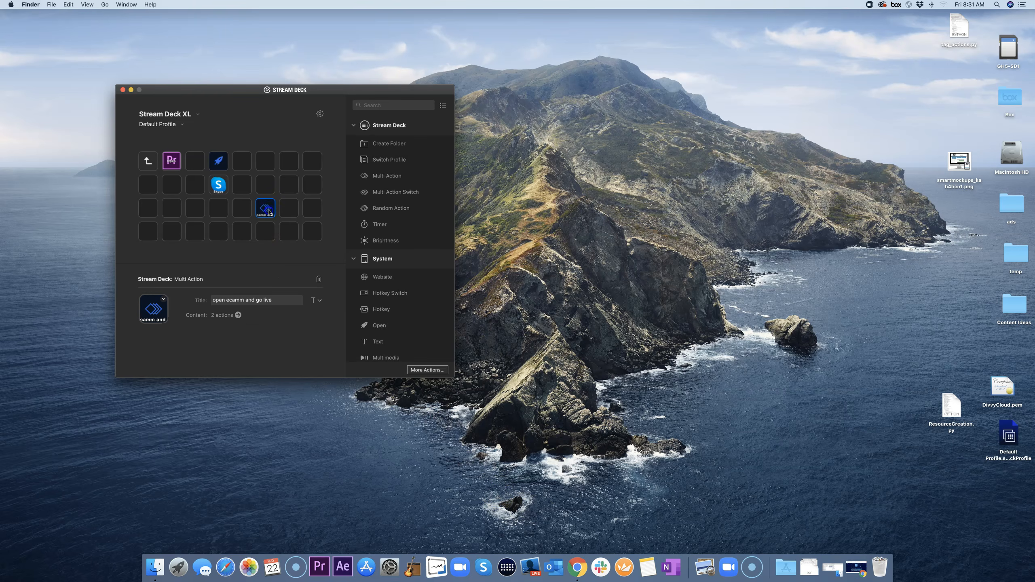
right_click(266, 210)
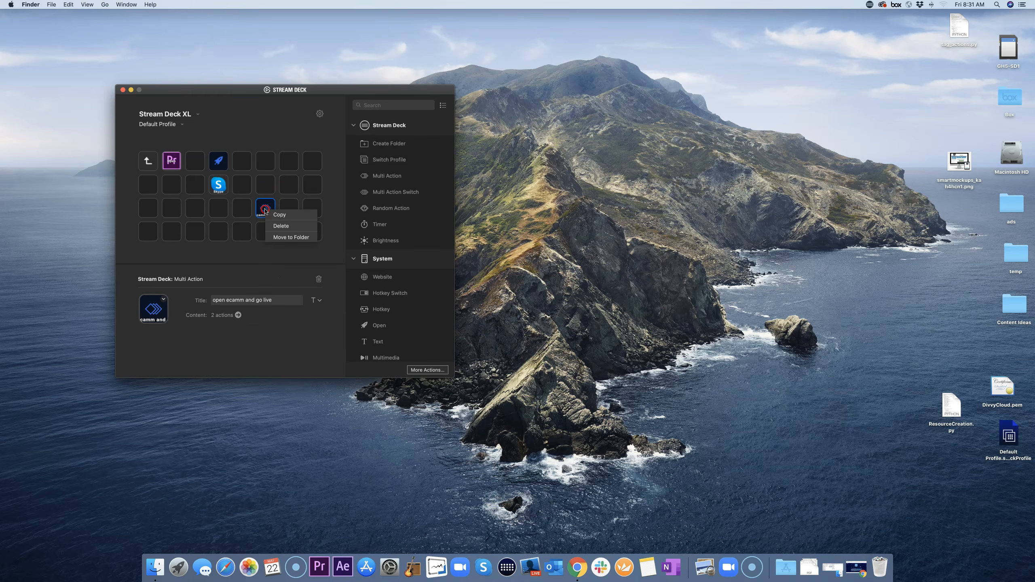
click(258, 258)
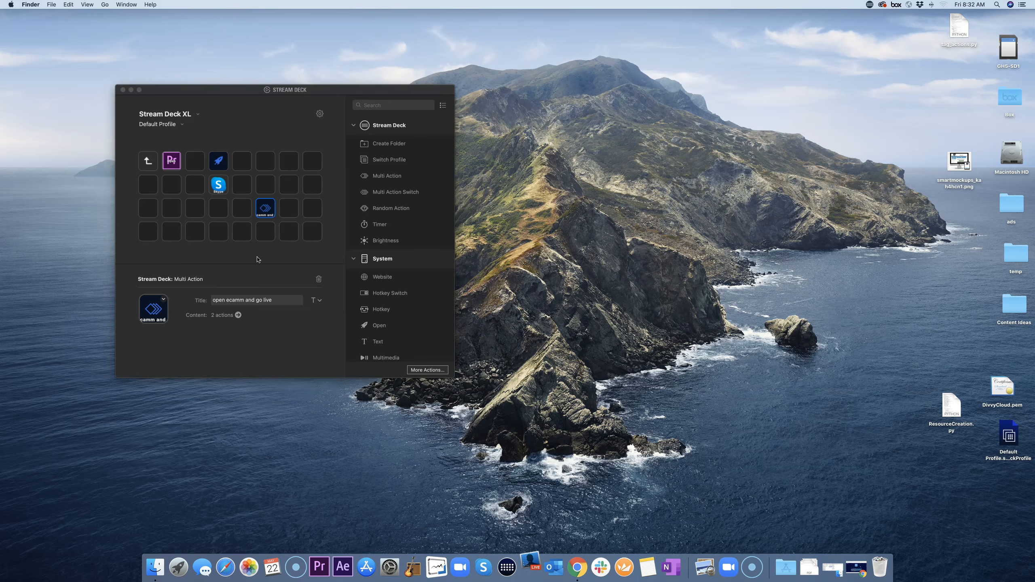
Step: Relaunch Ecamm Live, place its window to the right, and bring Stream Deck back in front
click(533, 565)
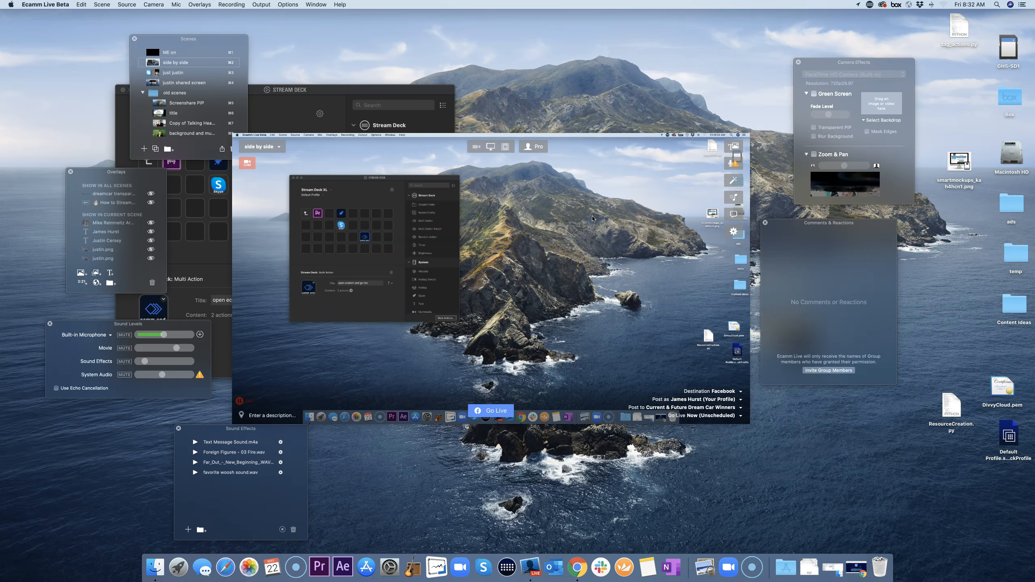
mouse_move(573, 215)
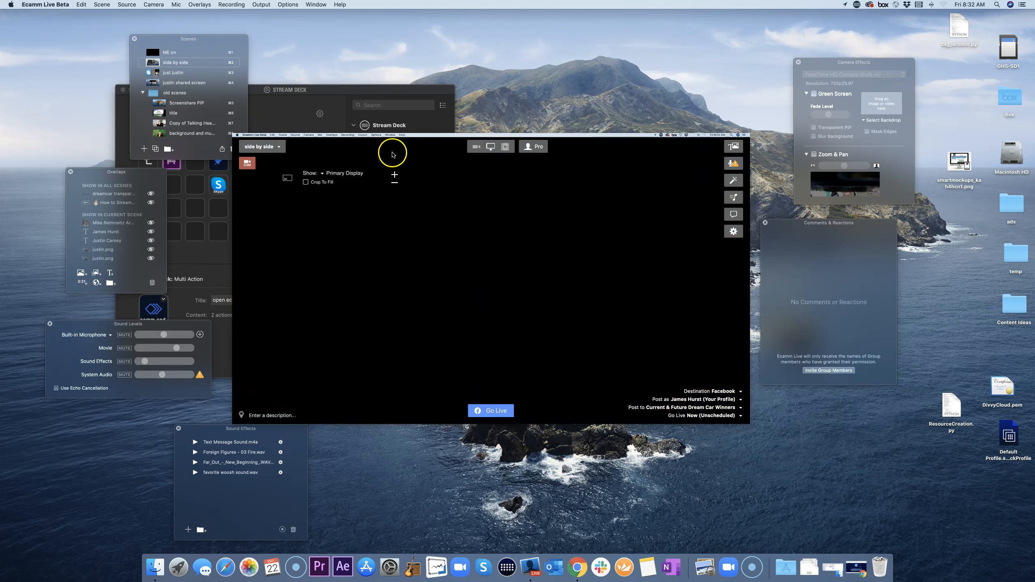
drag(414, 155, 608, 166)
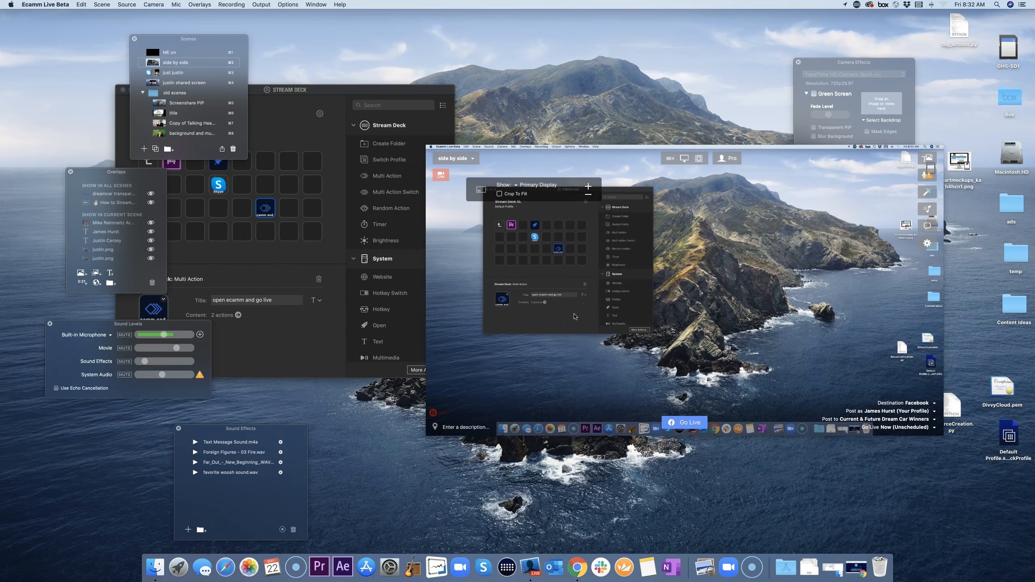
click(274, 273)
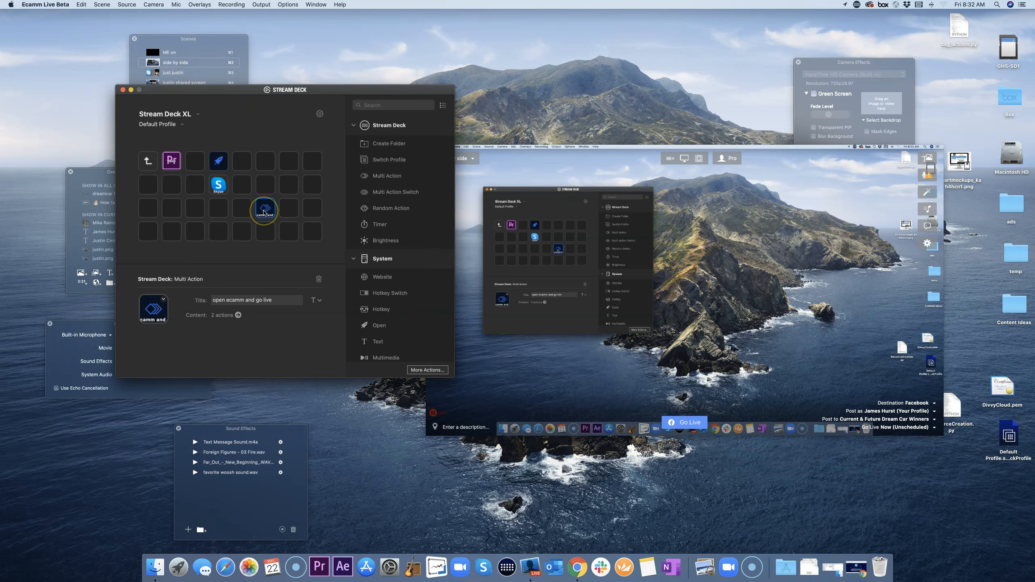
Step: In the multi-action key, delete the Ecamm Live Play Video step and add Ecamm Live Go Live
double_click(264, 212)
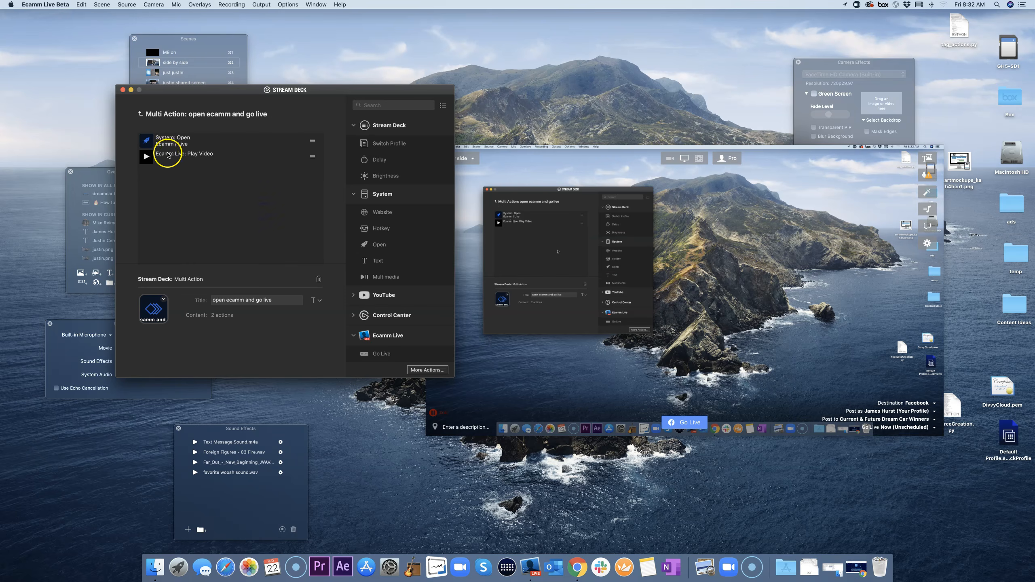
click(173, 155)
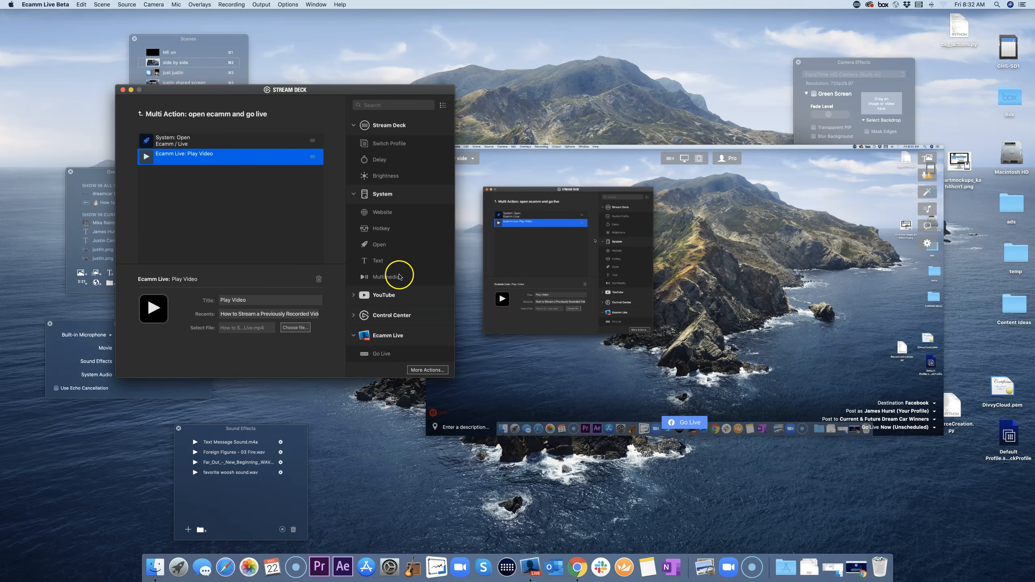
scroll(392, 324, down, 3)
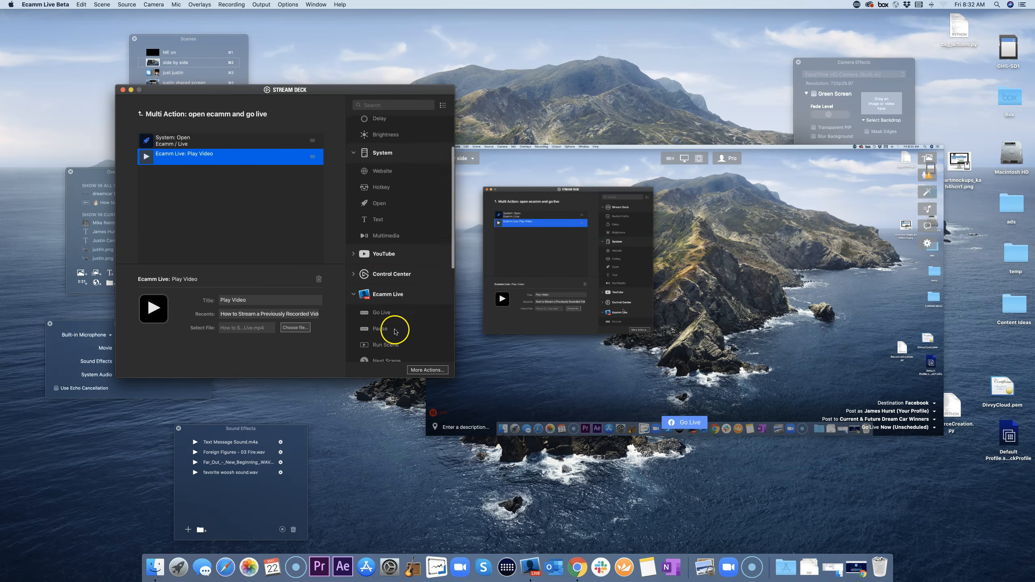
right_click(253, 156)
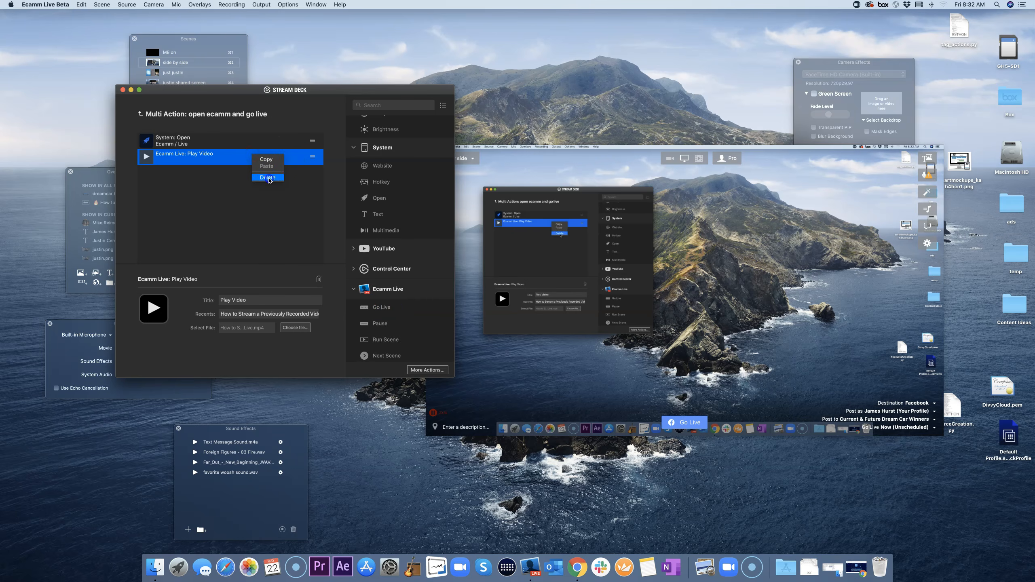
click(268, 177)
drag(382, 308, 250, 205)
click(226, 199)
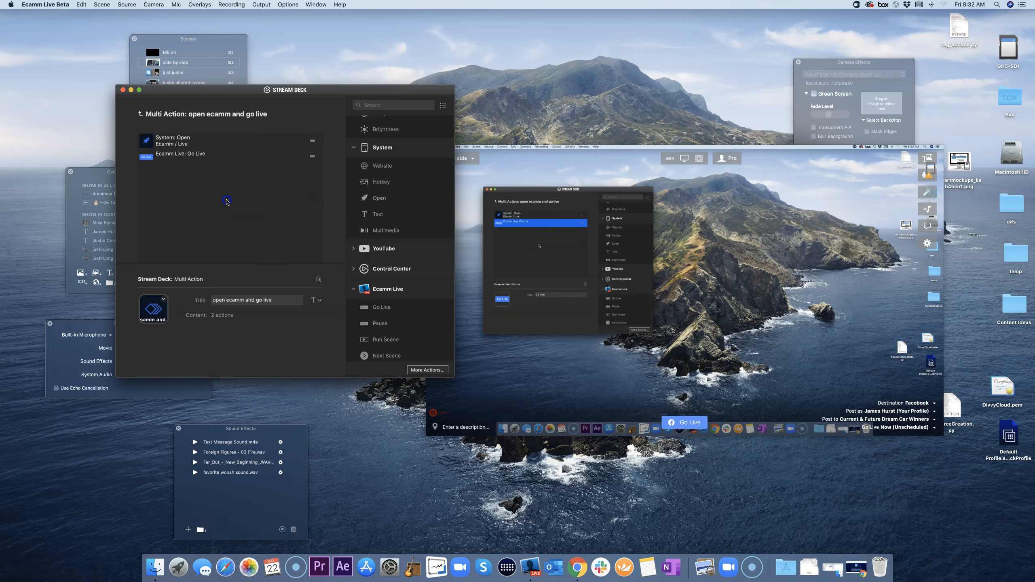
Step: Hide Ecamm Live, return to the Stream Deck XL key grid, and check the multi-action key
click(570, 380)
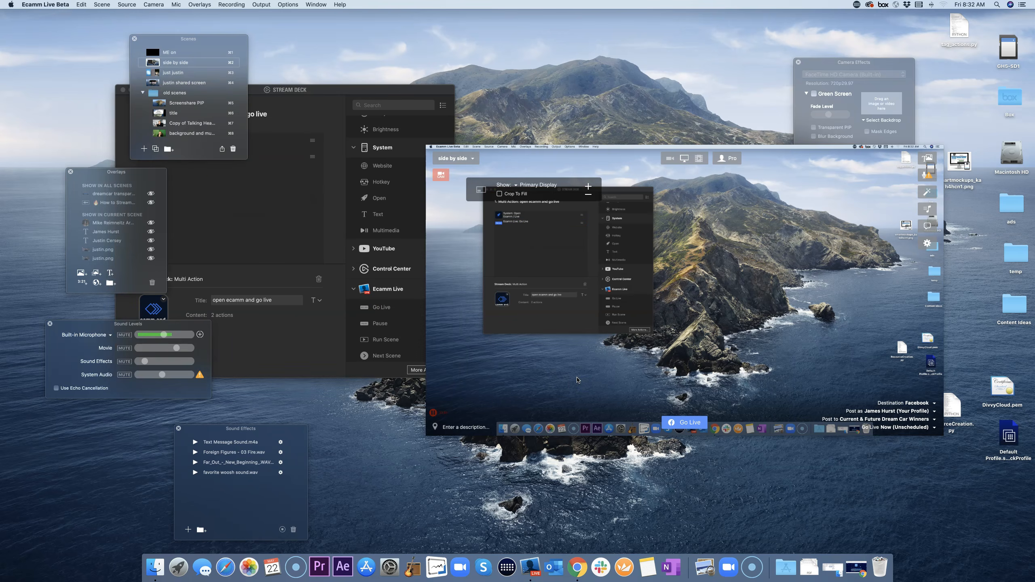
key(super+h)
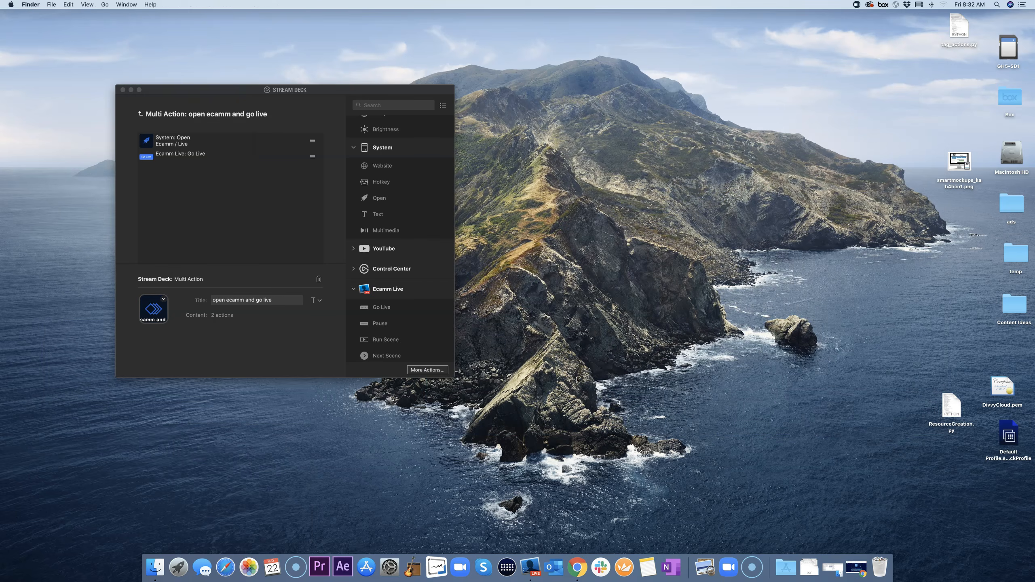
click(244, 206)
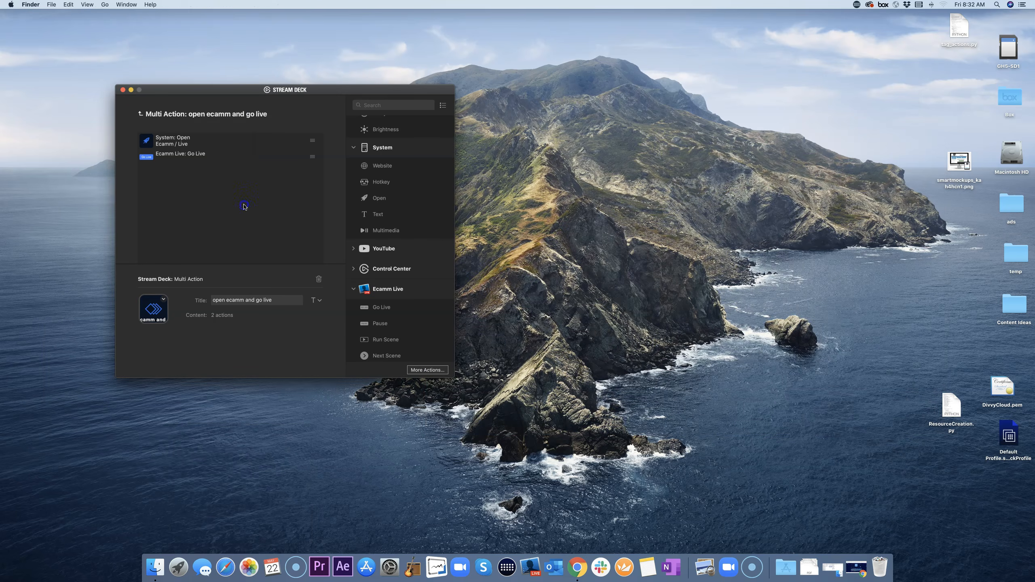
click(141, 113)
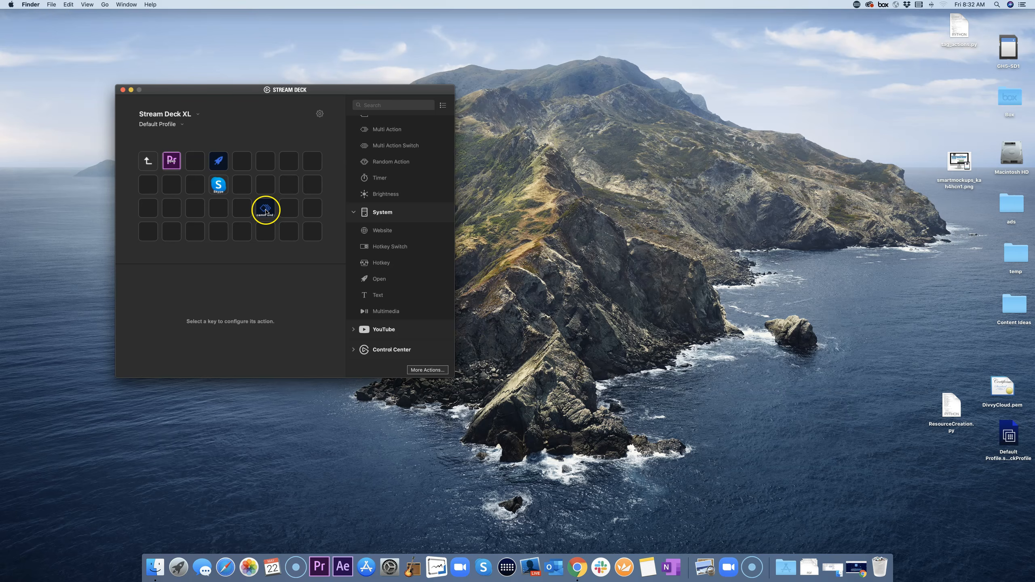
scroll(401, 234, up, 3)
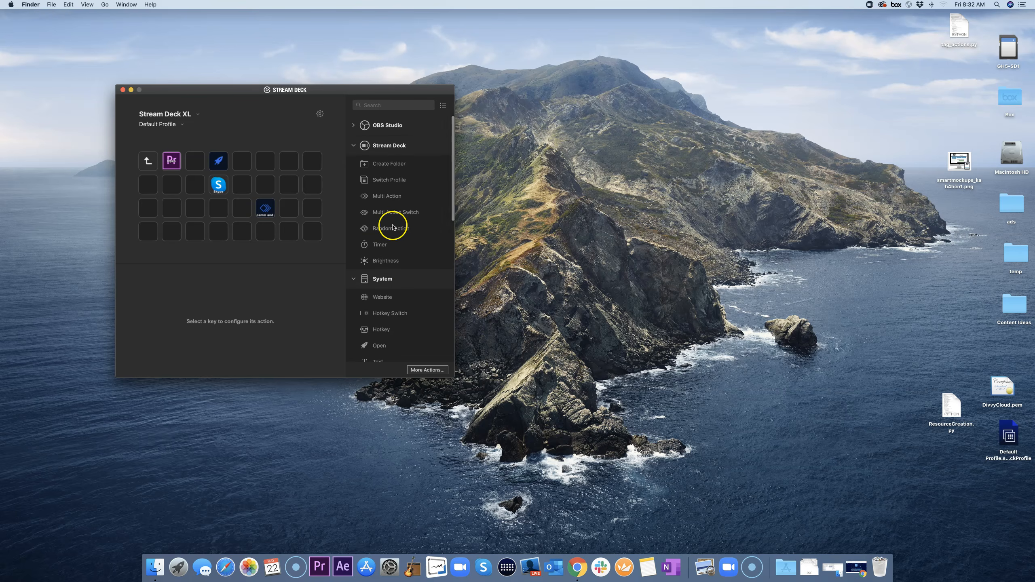
click(264, 213)
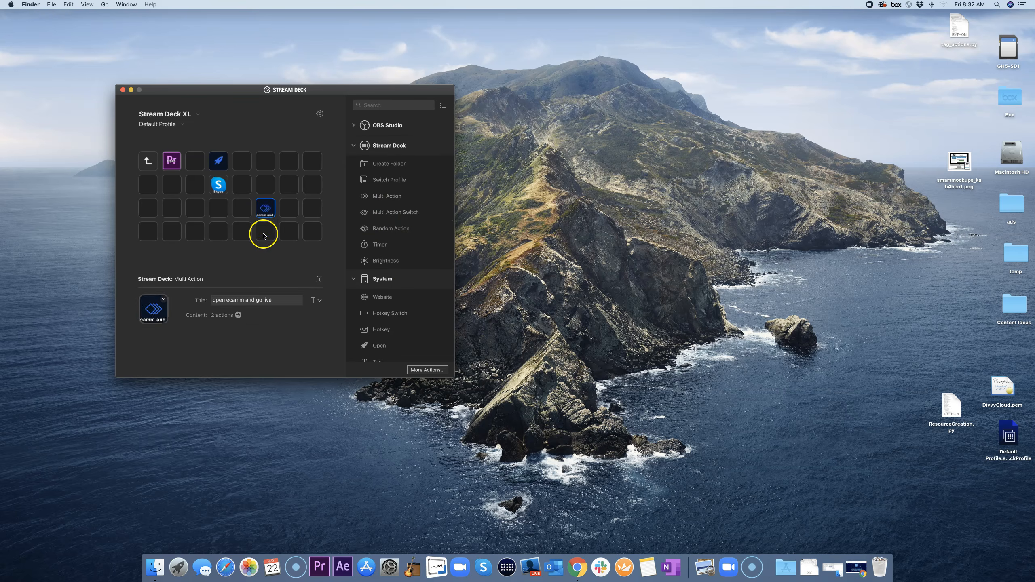
click(264, 236)
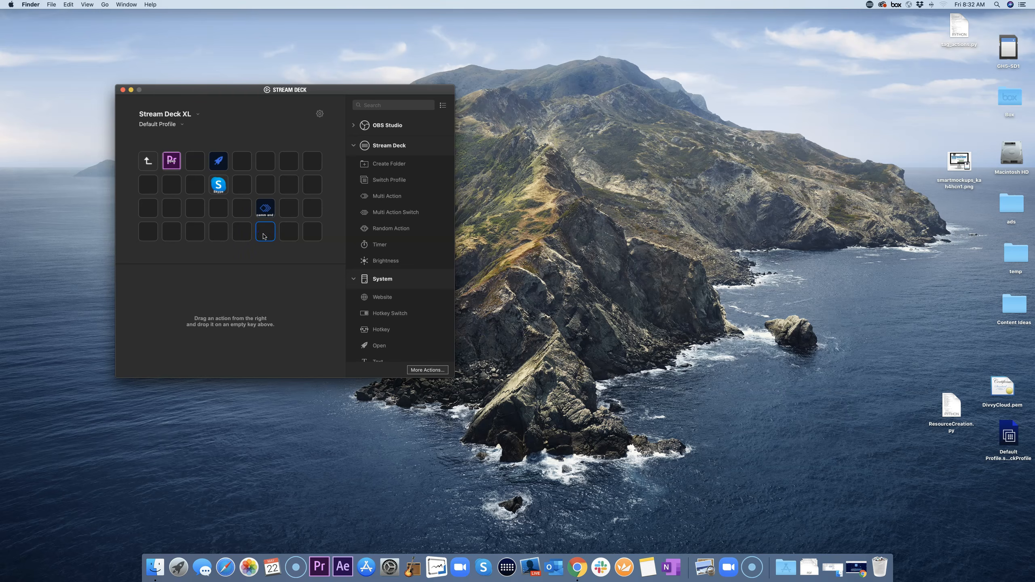
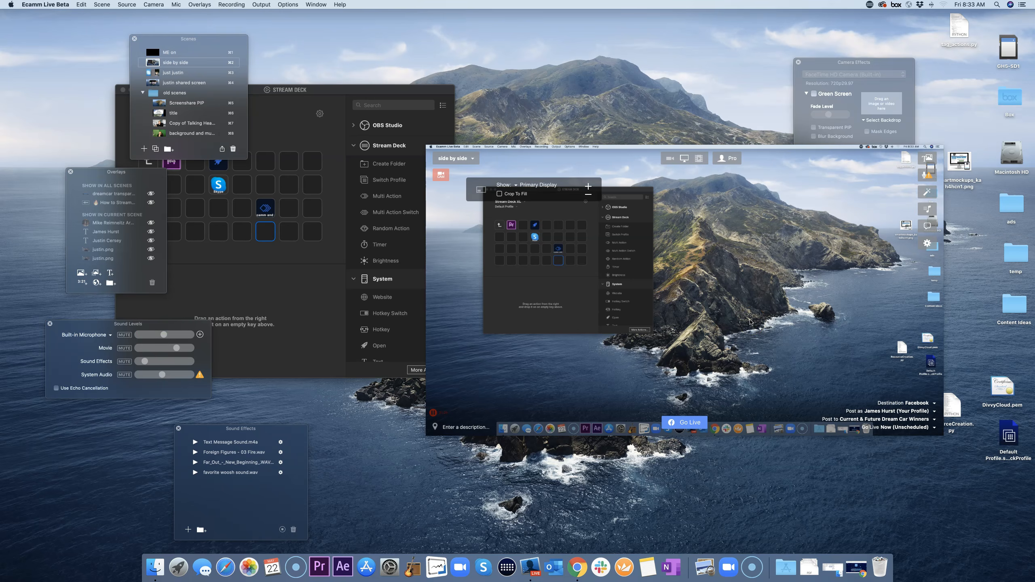
Step: Open the list of steps in the 'open ecamm and go live' multi-action key
click(254, 294)
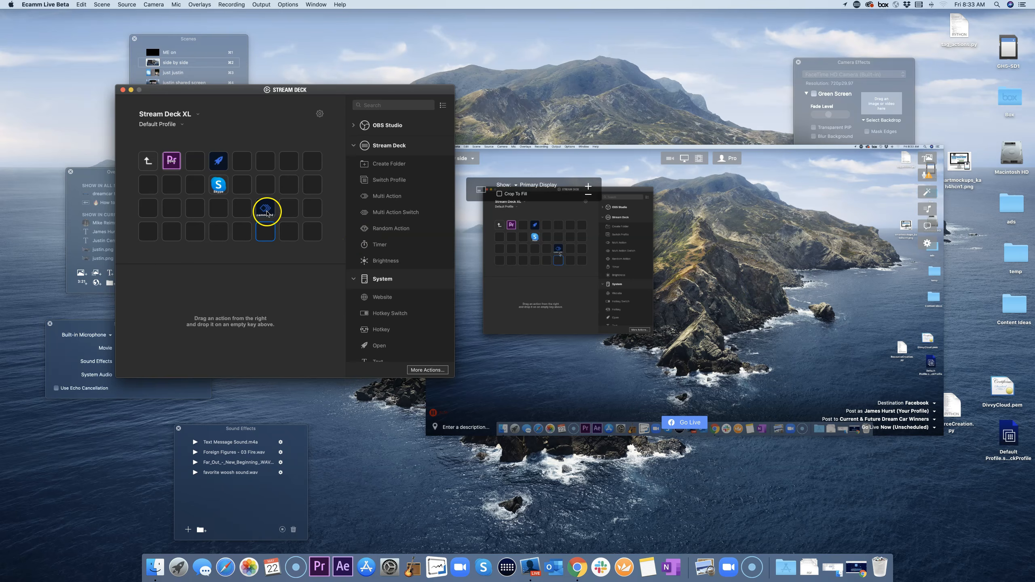
click(266, 212)
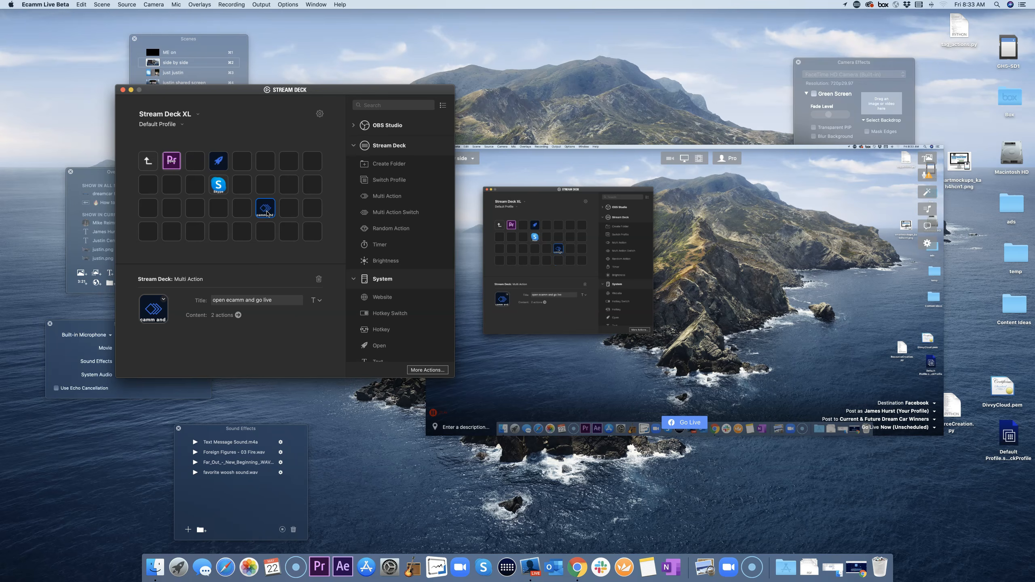
double_click(266, 211)
click(193, 157)
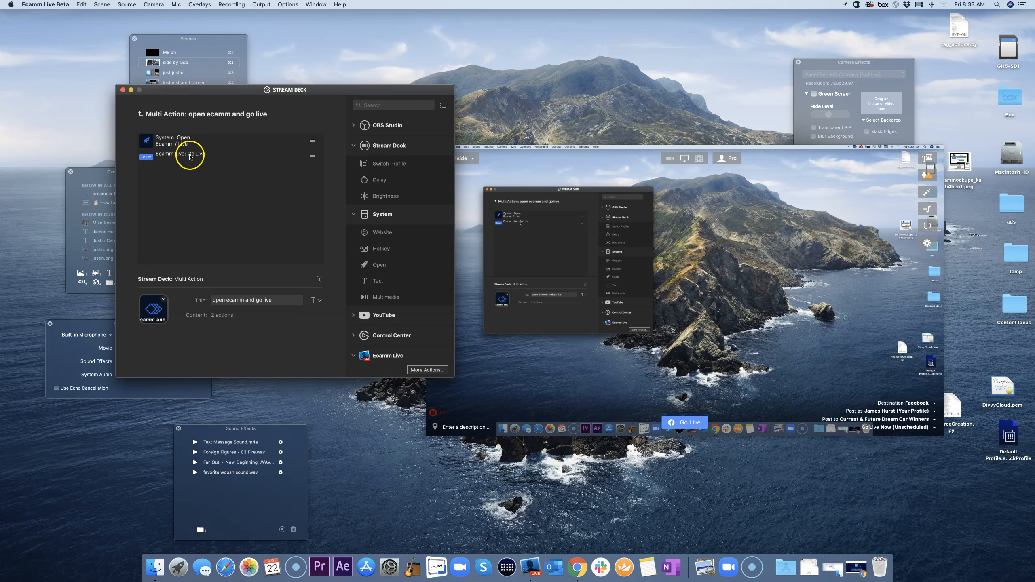
scroll(388, 279, down, 5)
scroll(385, 282, down, 3)
click(381, 245)
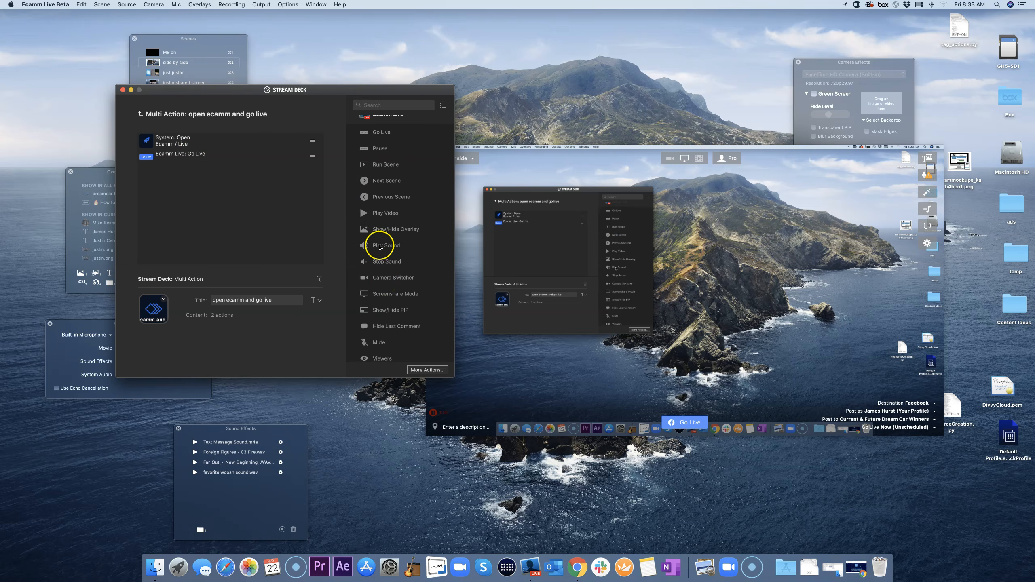
Step: Delete the Ecamm Live: Go Live step and return to the key grid
click(185, 155)
right_click(186, 157)
click(204, 180)
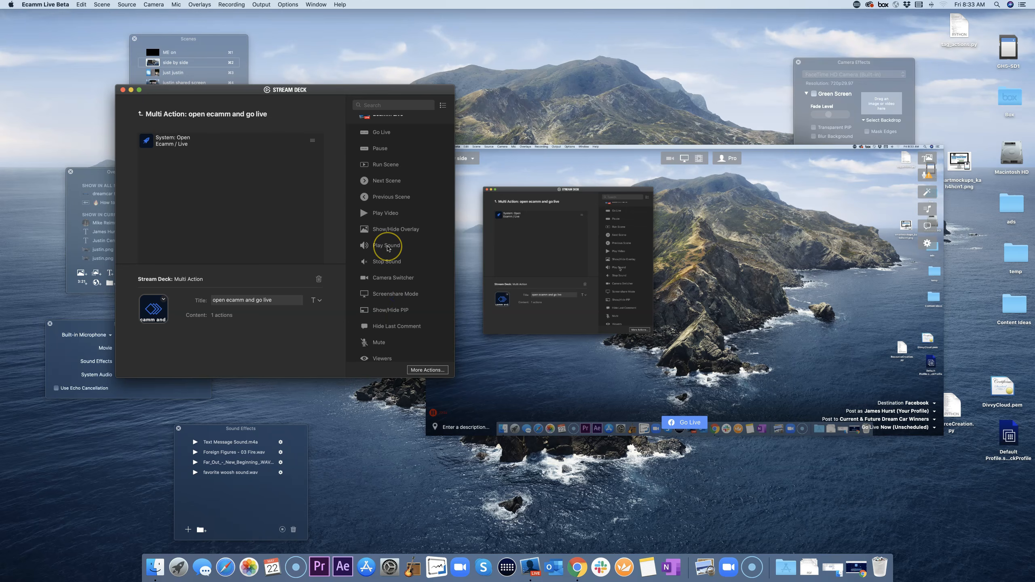
click(266, 207)
click(140, 114)
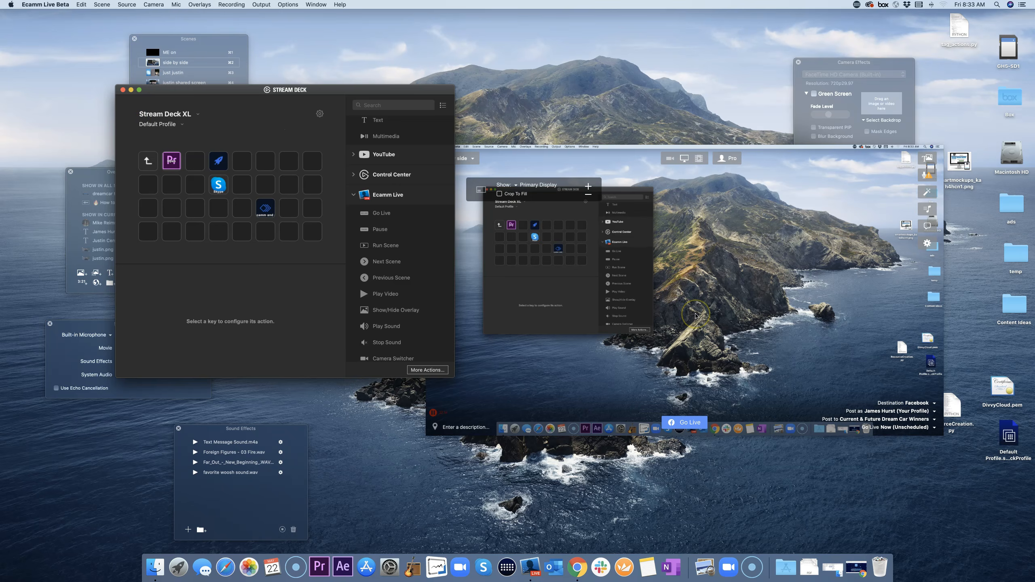
Step: Hide Ecamm Live (Cmd+H), then enlarge and reposition the Stream Deck window
click(695, 304)
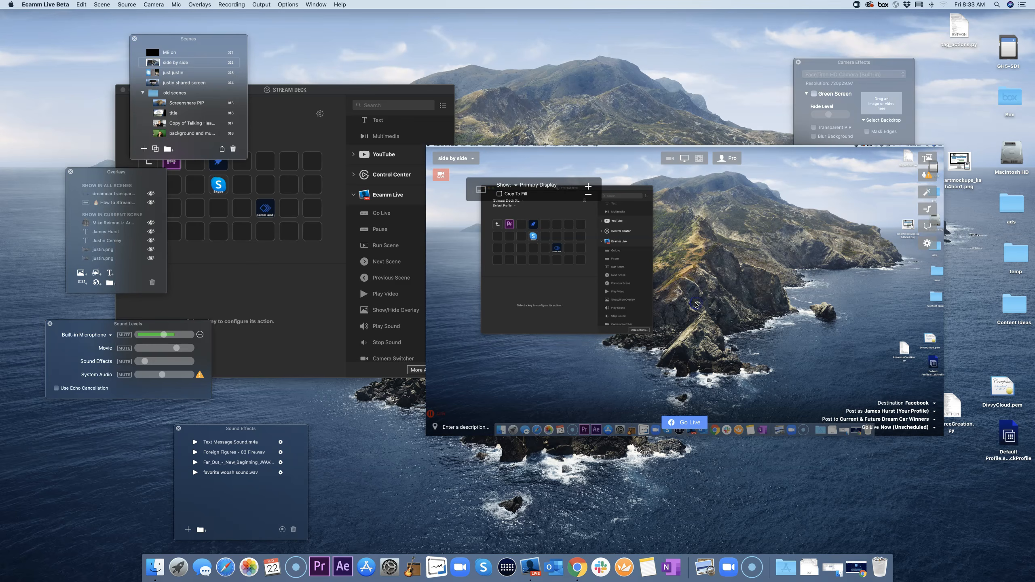
drag(553, 162, 604, 146)
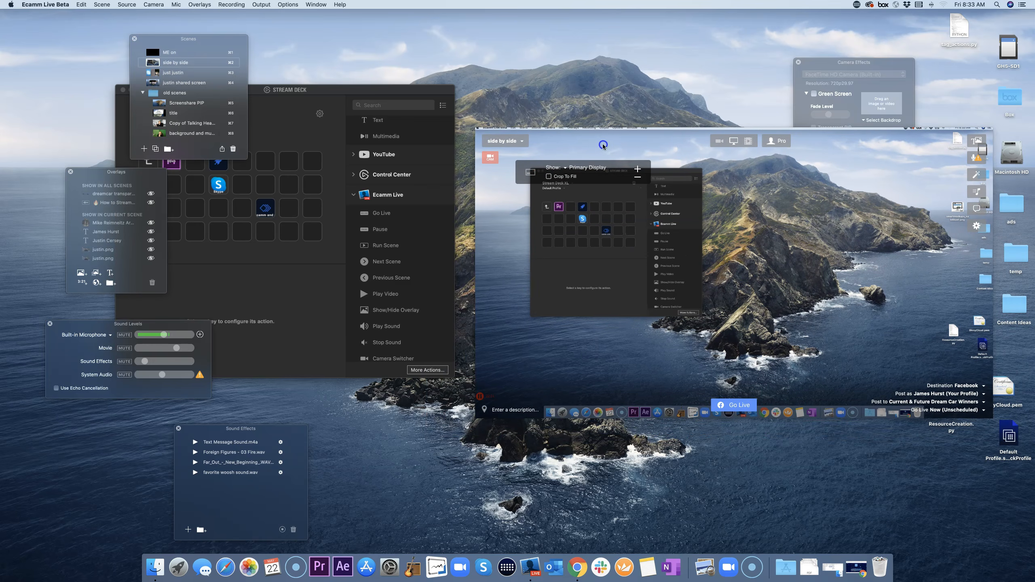
click(308, 282)
click(278, 88)
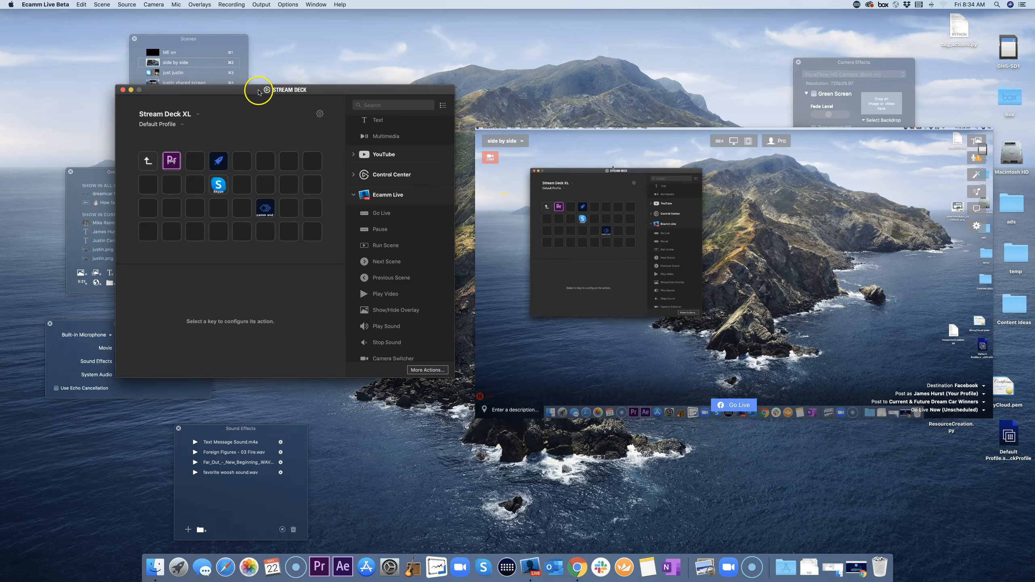
drag(258, 92, 492, 109)
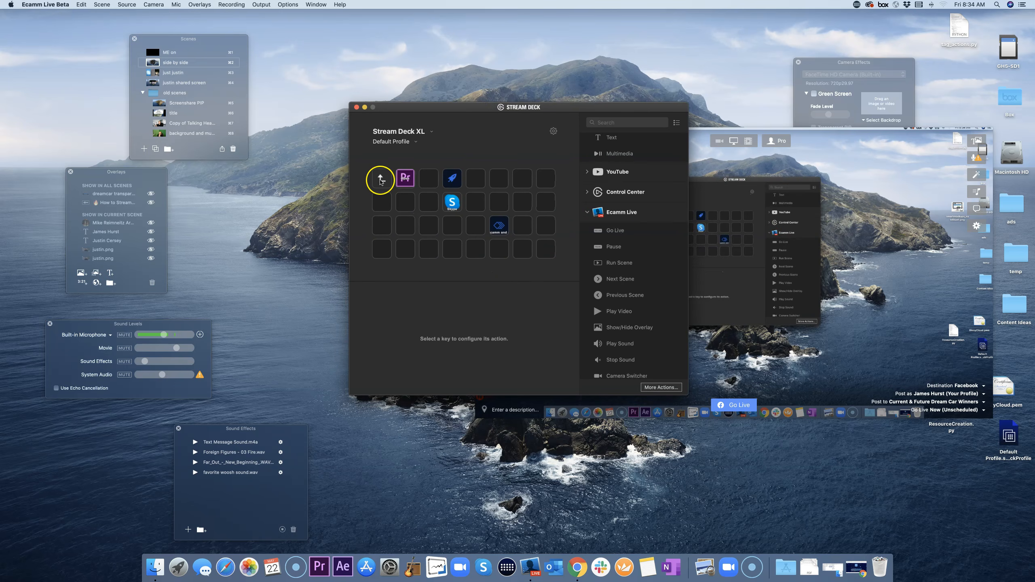
drag(462, 110, 420, 112)
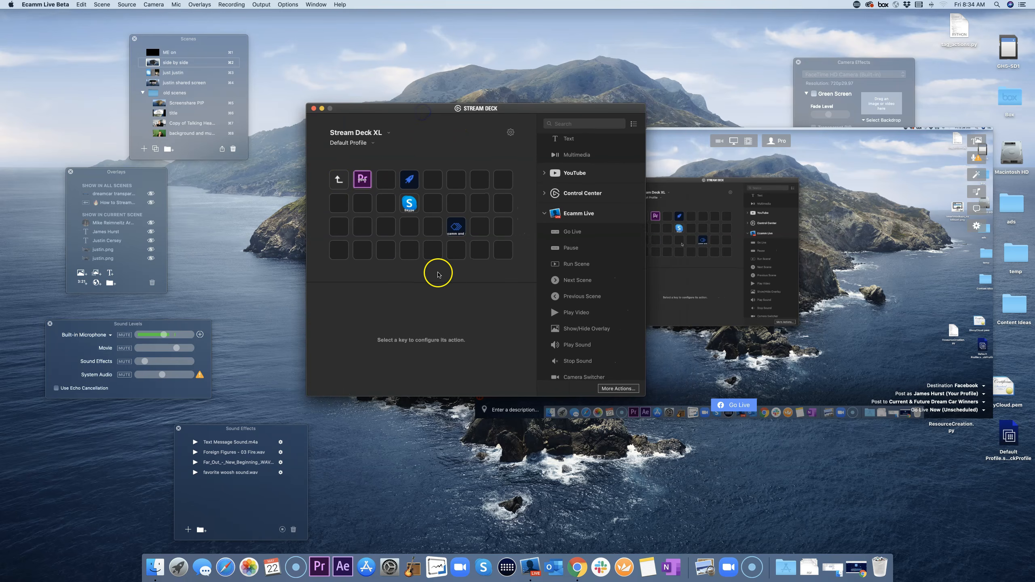
click(747, 264)
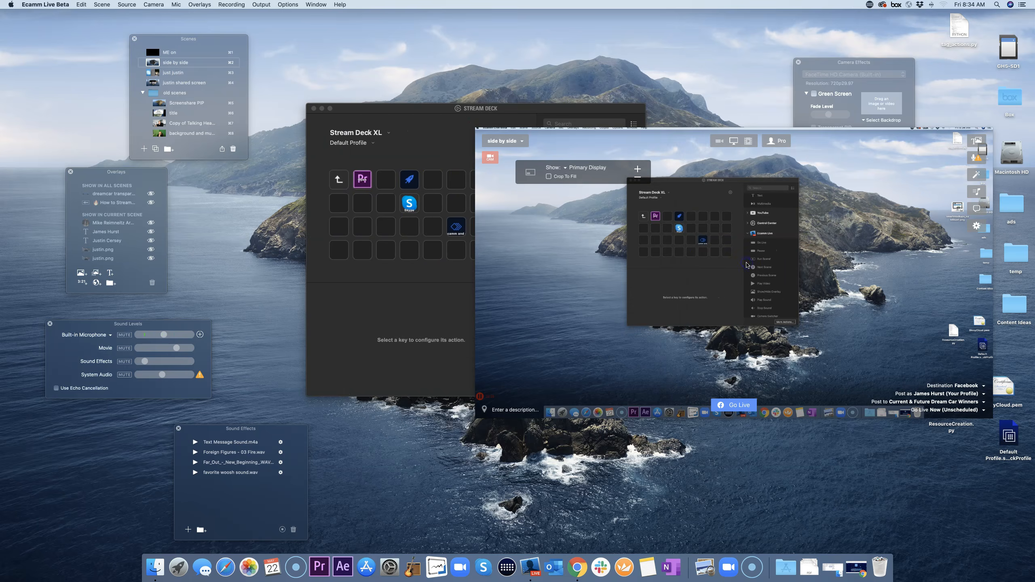
key(super+h)
drag(647, 398, 748, 451)
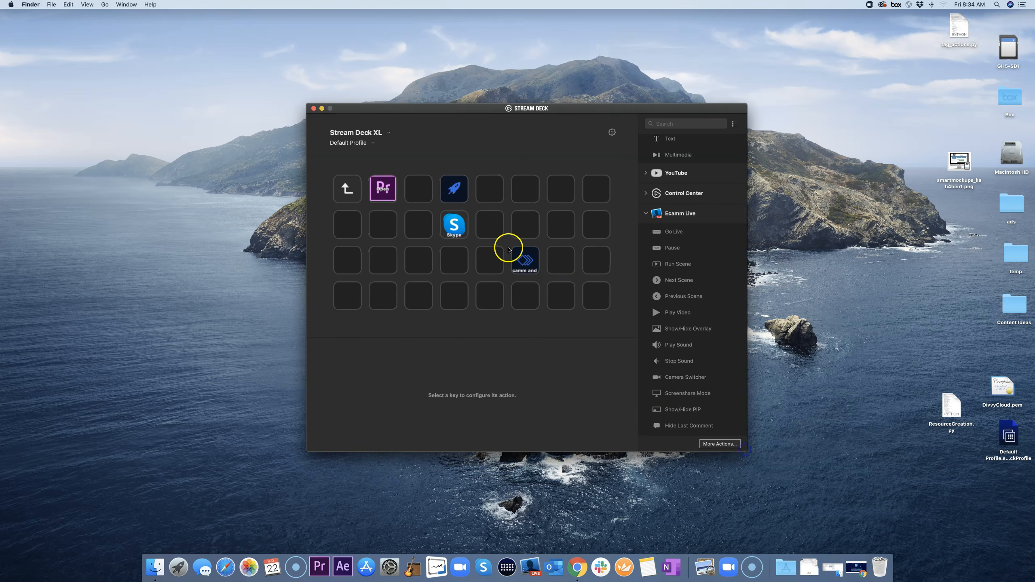
drag(432, 108, 374, 92)
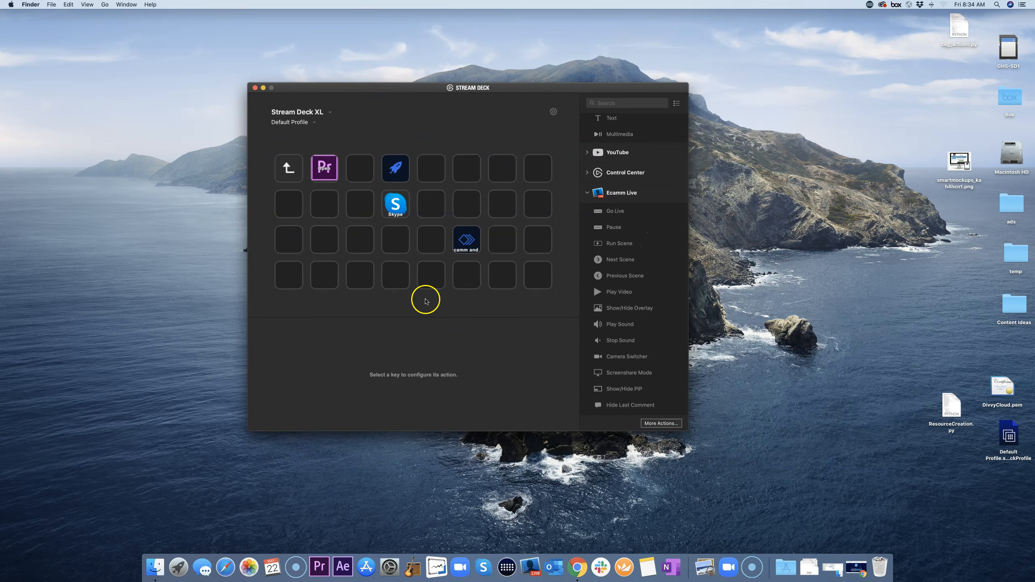
Step: Go back up to the main key page and view the YouTube key's website settings
click(467, 241)
drag(350, 362, 293, 174)
double_click(292, 174)
click(363, 209)
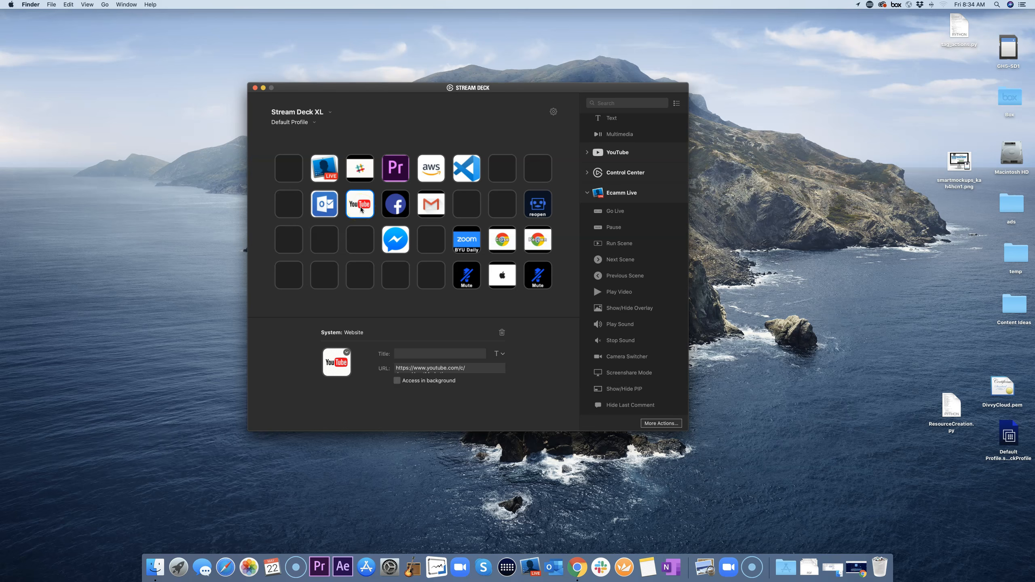
Step: Place a blank System Website action on row 4, column 3 of the main page
click(361, 234)
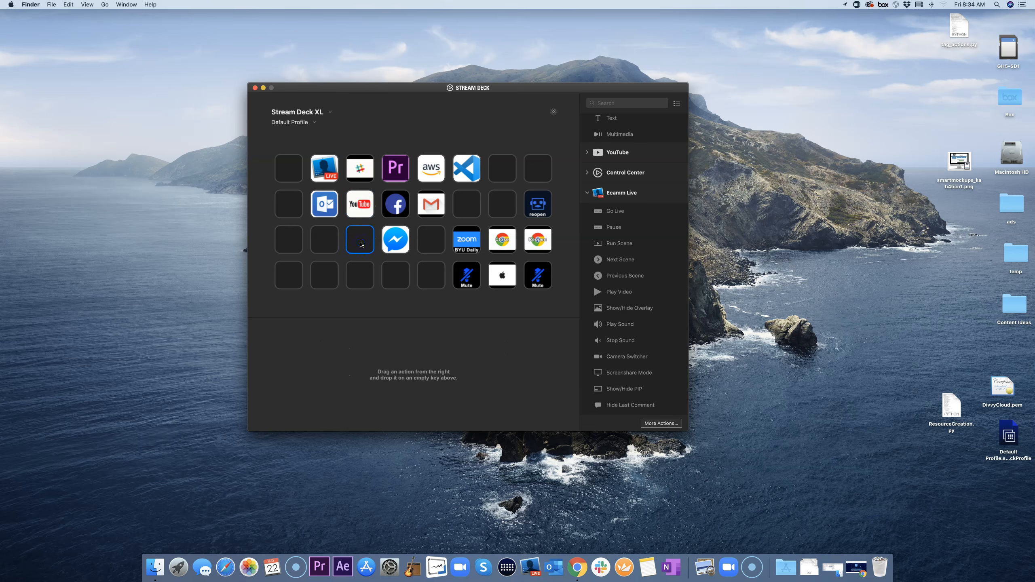
click(365, 207)
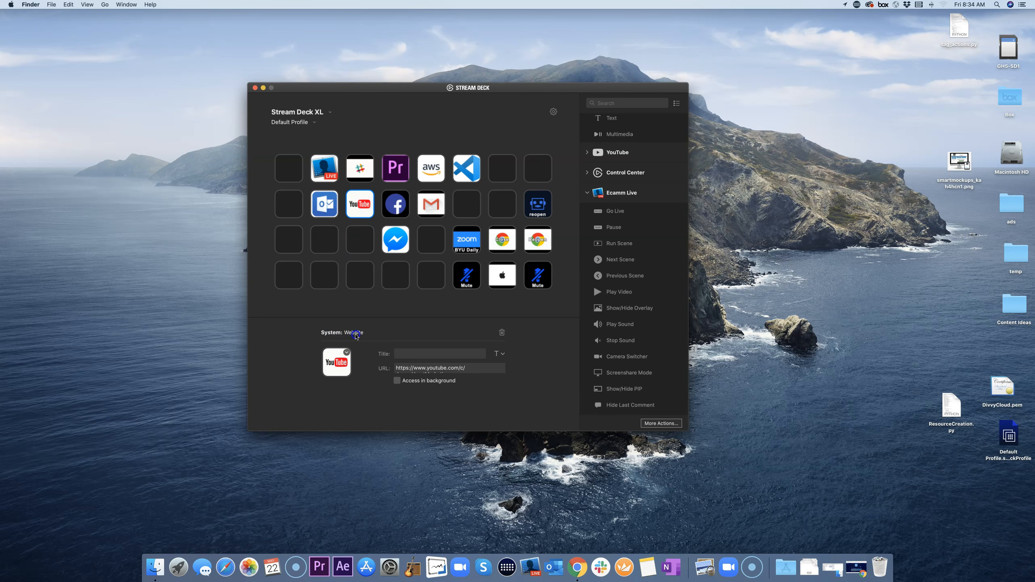
click(589, 193)
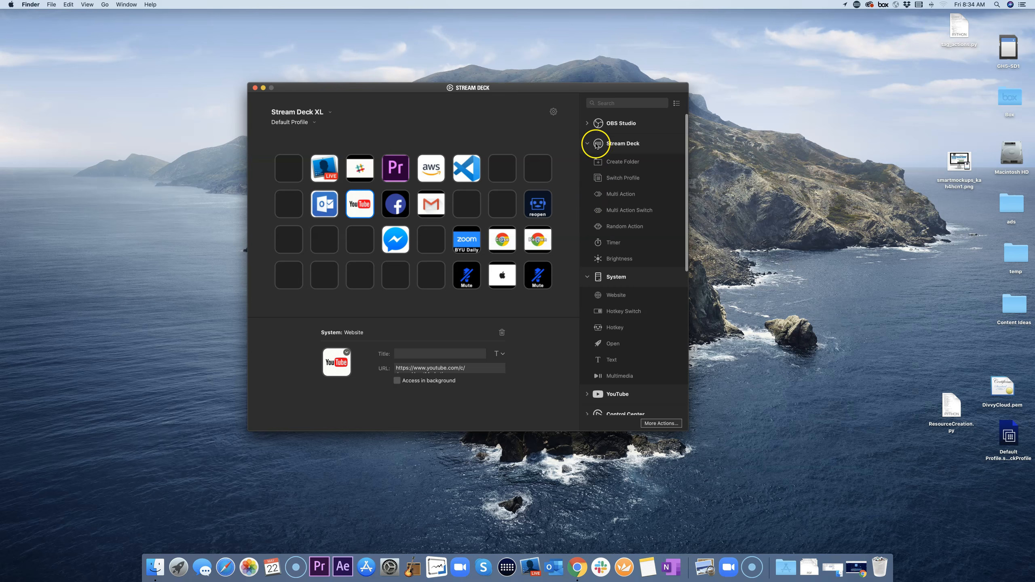
click(617, 299)
drag(617, 298, 362, 280)
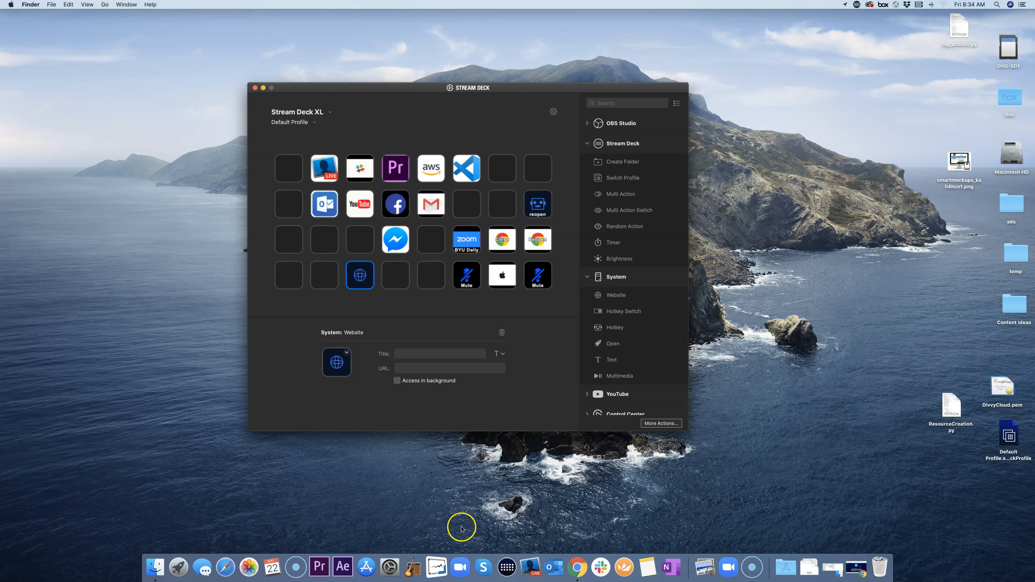
click(578, 573)
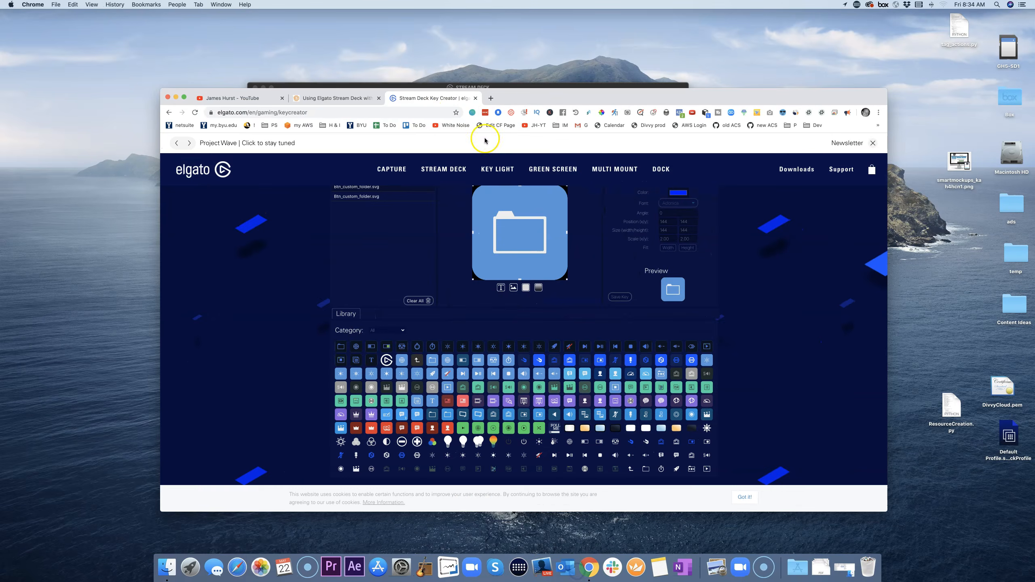
Step: Search Google Images for 'youtube icon animation'
click(427, 112)
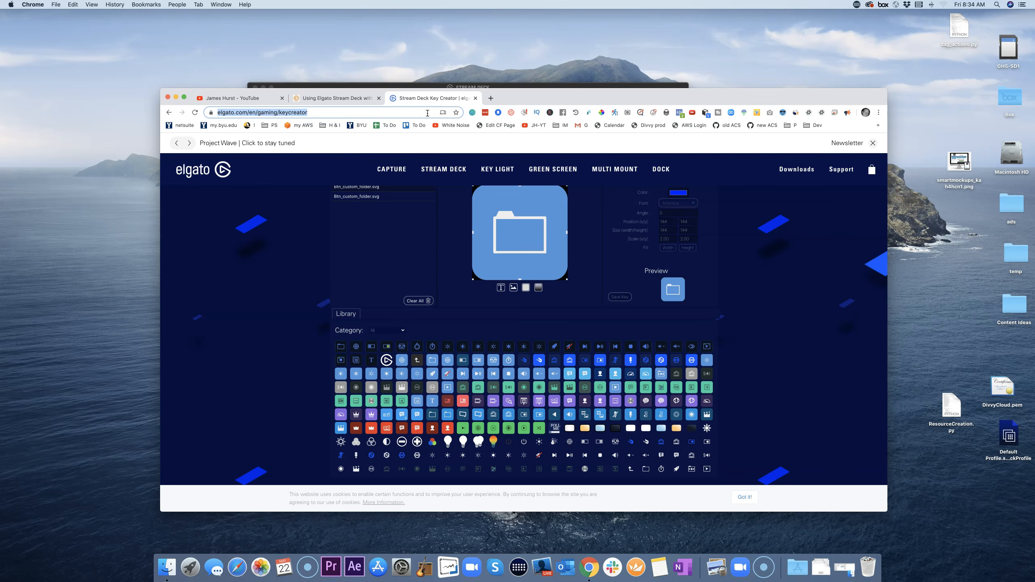
text(yo)
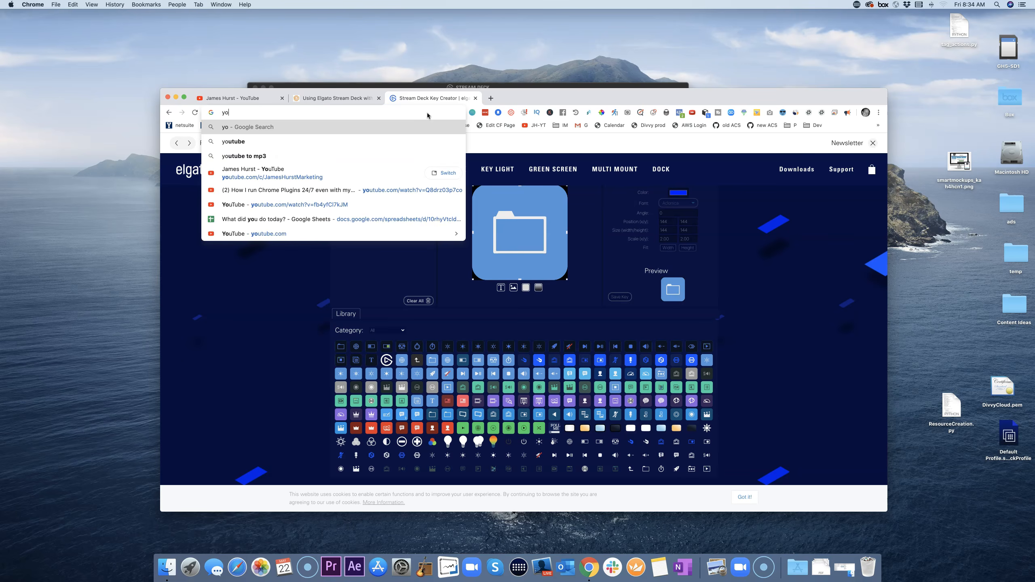
text(utube icon an)
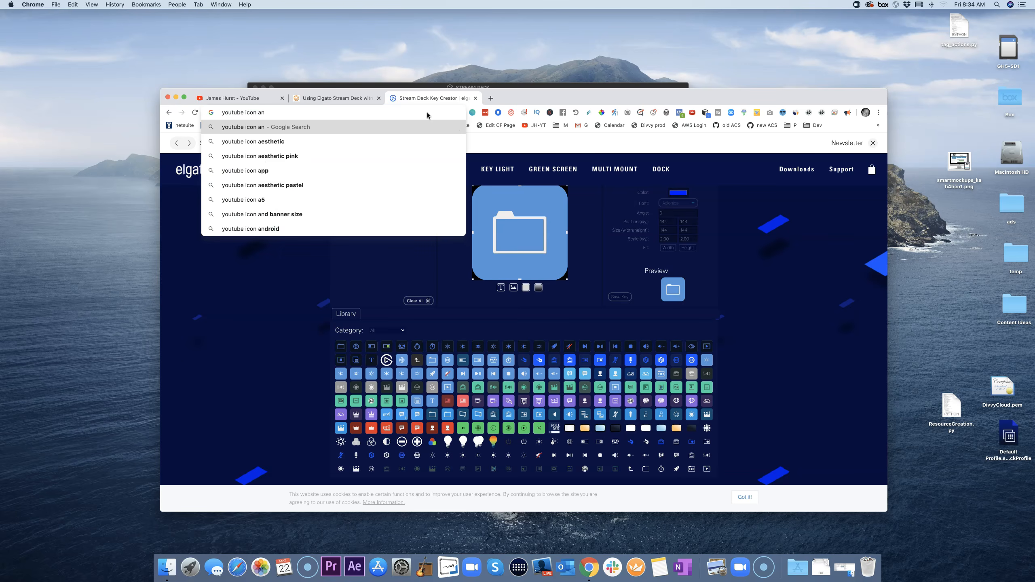
text(imation)
key(Return)
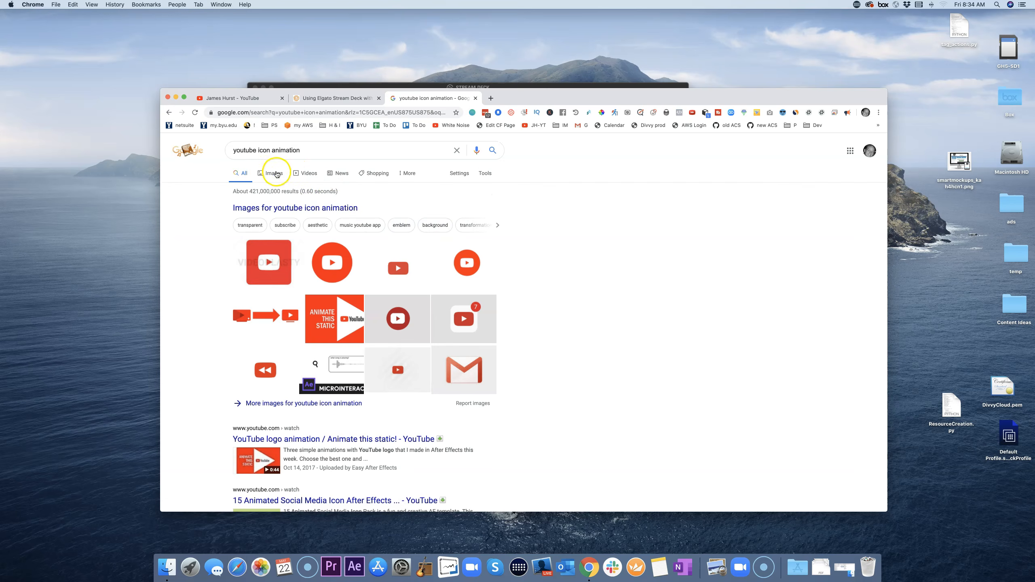
click(271, 174)
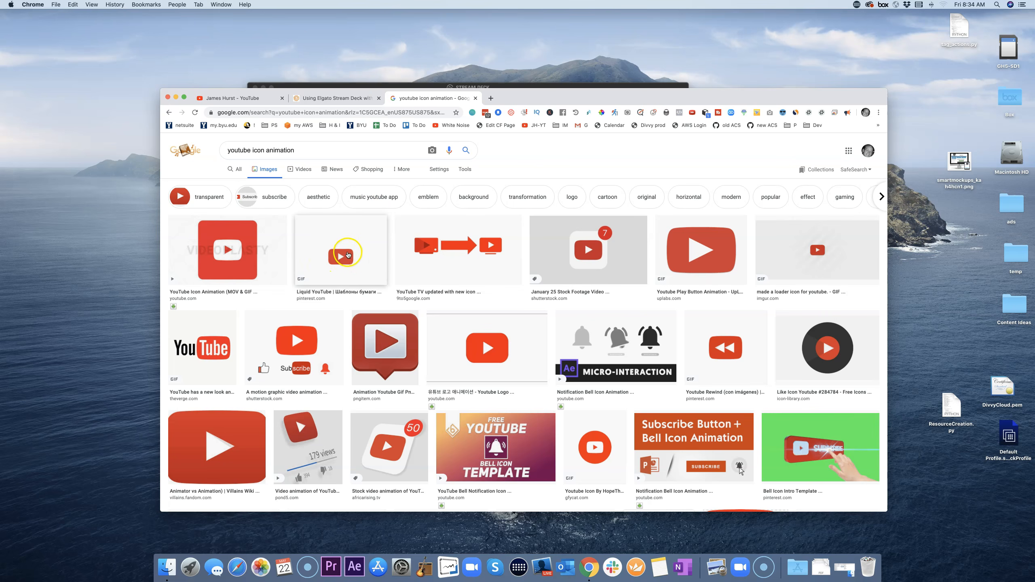
Step: Save the Liquid YouTube animated GIF to the Desktop
click(315, 275)
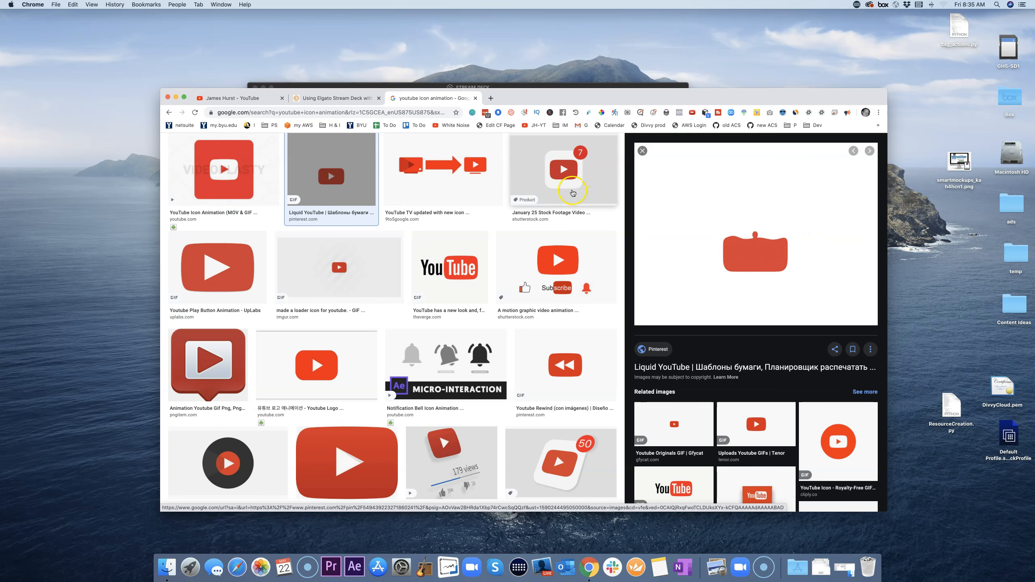
click(579, 198)
click(358, 171)
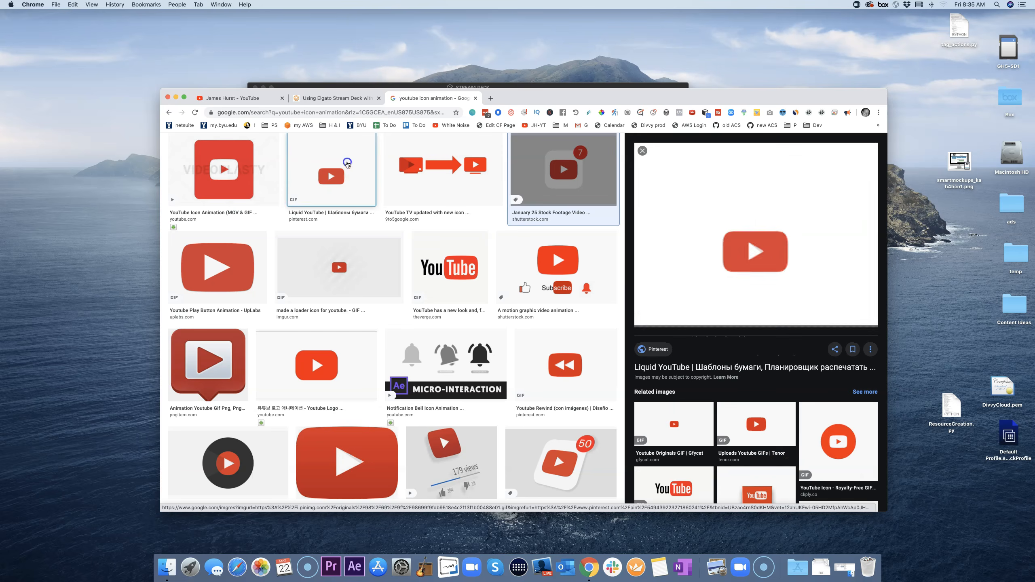
scroll(734, 283, up, 1)
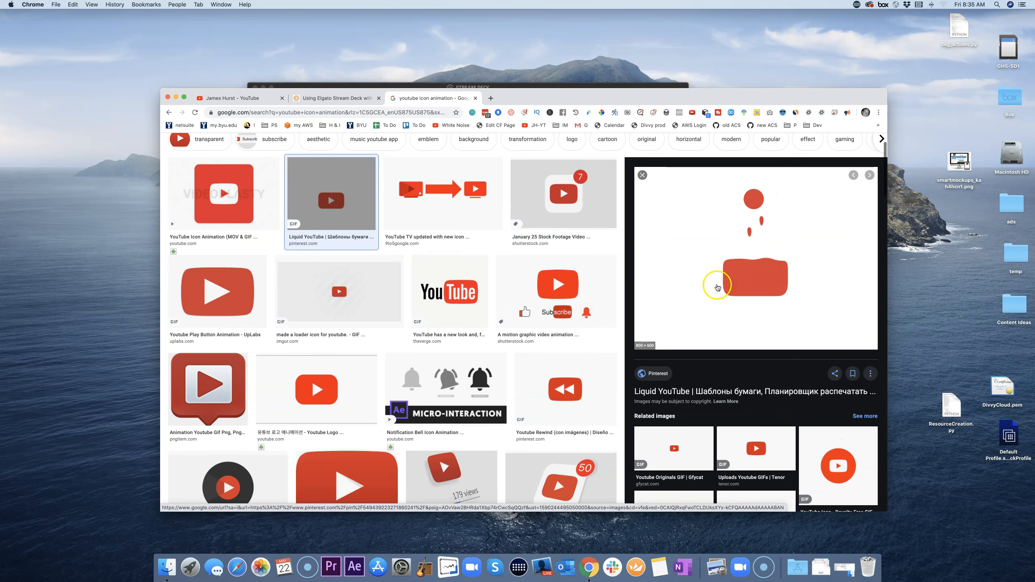
scroll(701, 285, up, 3)
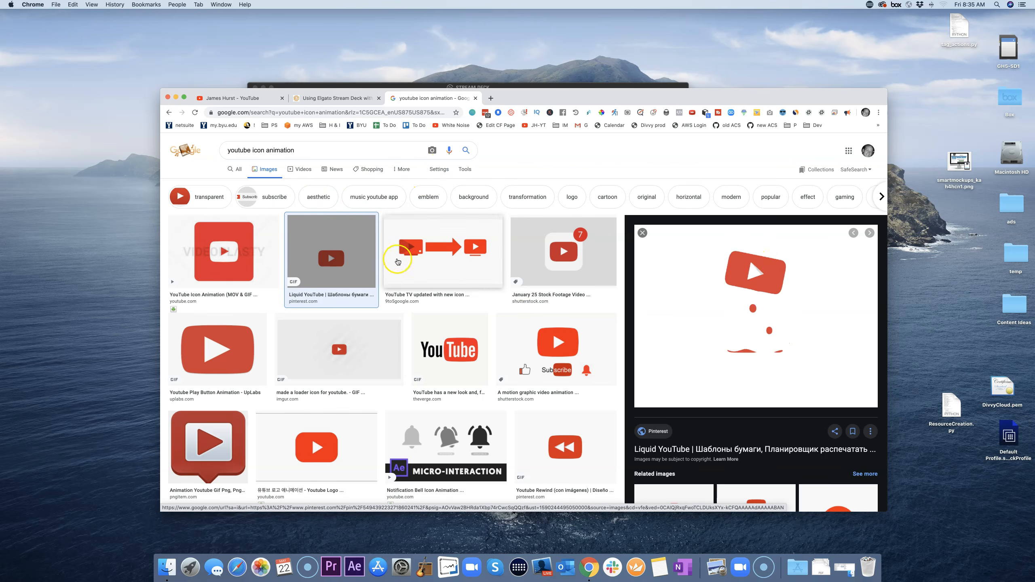
scroll(713, 288, down, 1)
right_click(713, 285)
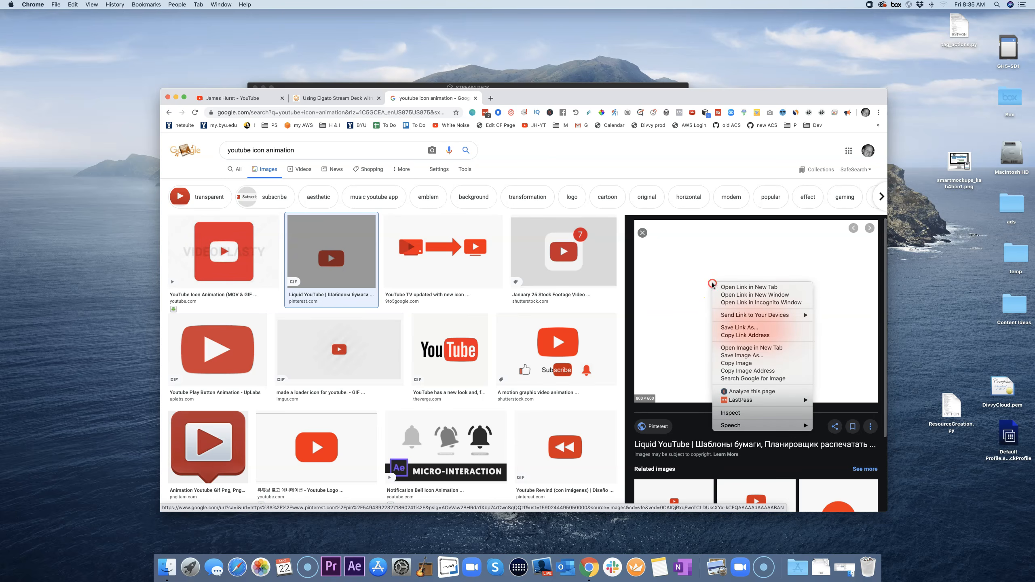
click(734, 358)
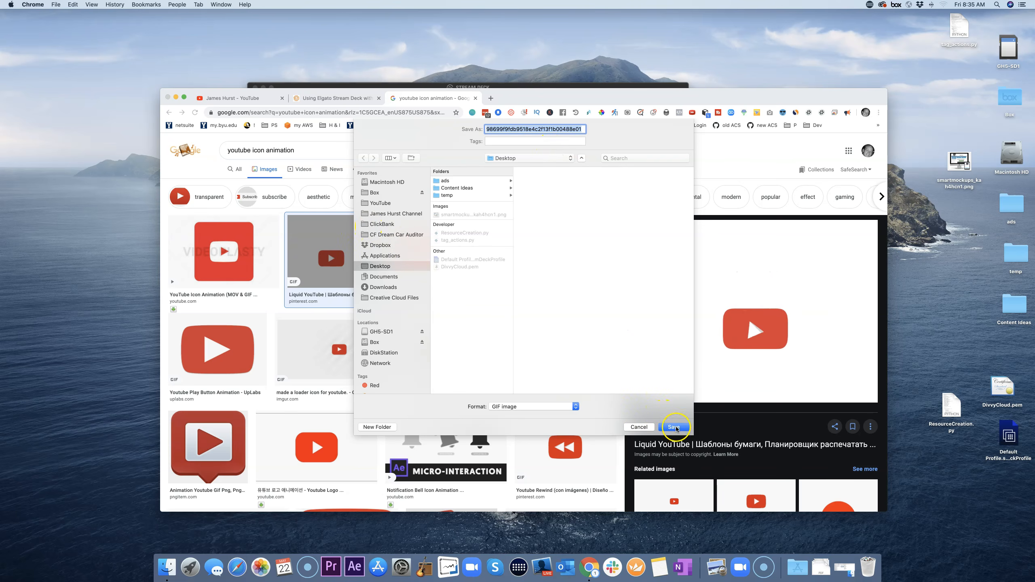
click(674, 427)
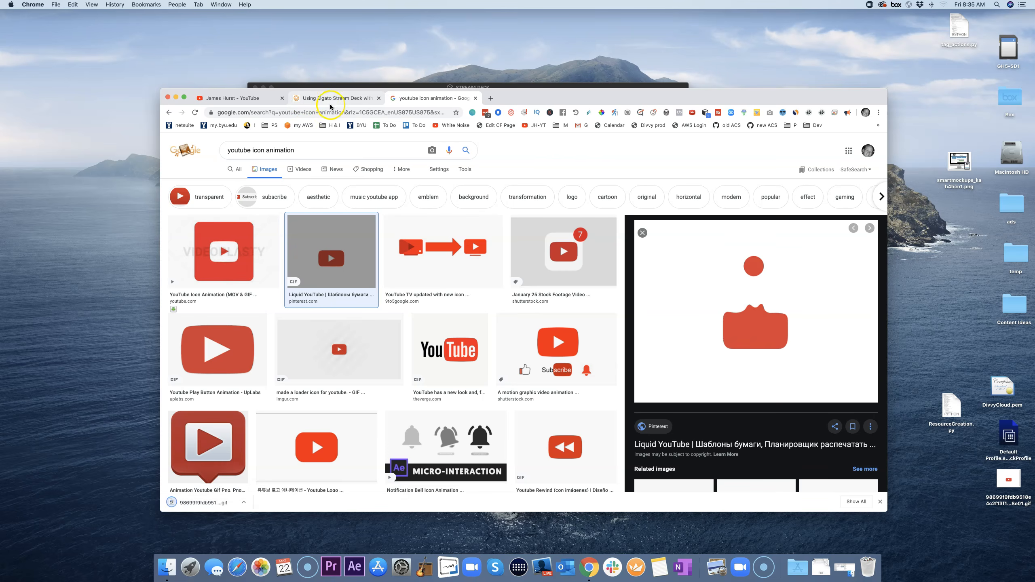
click(176, 98)
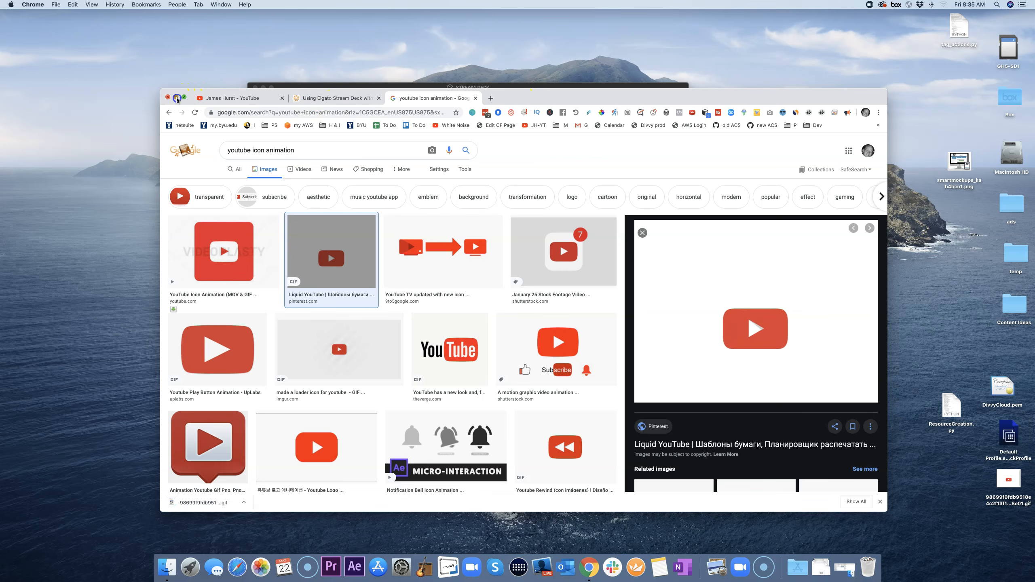
Step: Set the new Website key's icon to the YouTube GIF saved on the Desktop
click(347, 352)
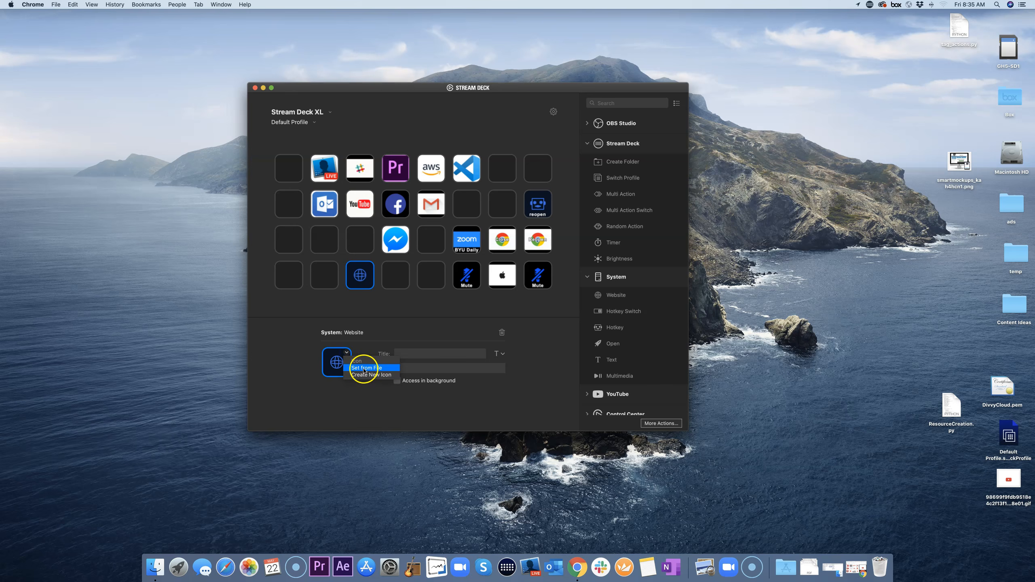
click(364, 368)
click(382, 227)
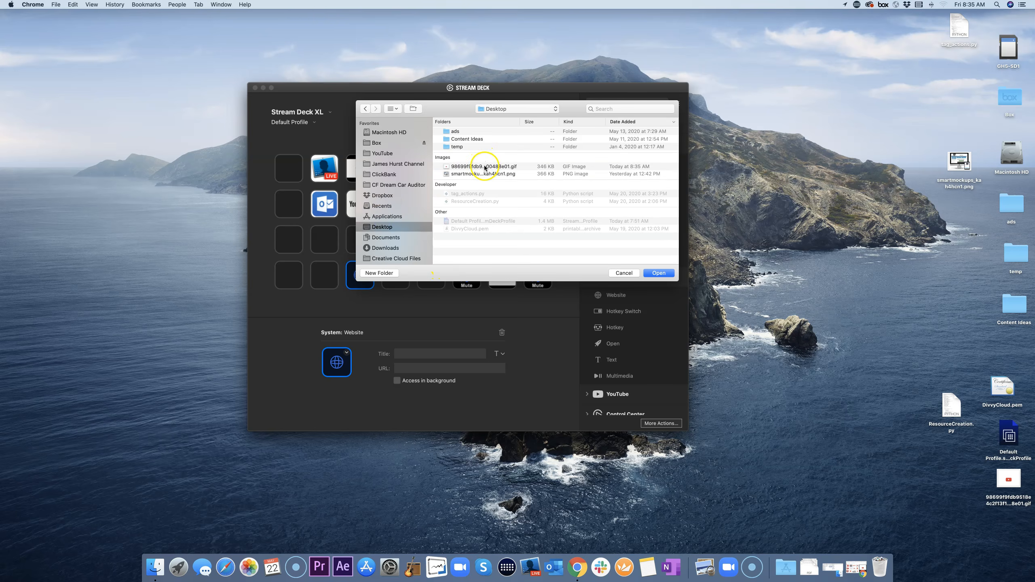
click(485, 167)
click(659, 273)
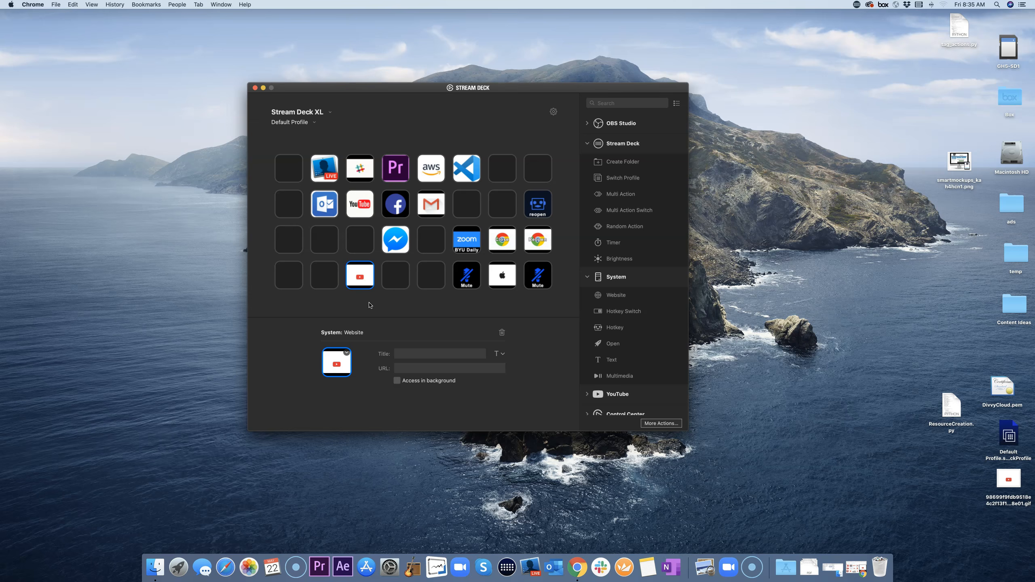
click(365, 278)
Step: Delete the YouTube GIF key, leaving its bottom-row slot empty
key(Delete)
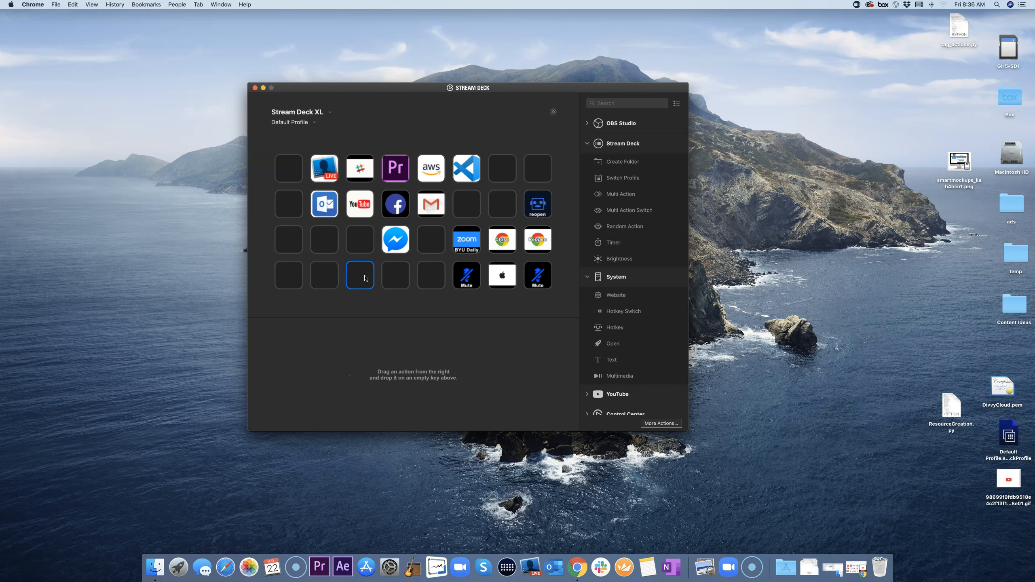
click(462, 304)
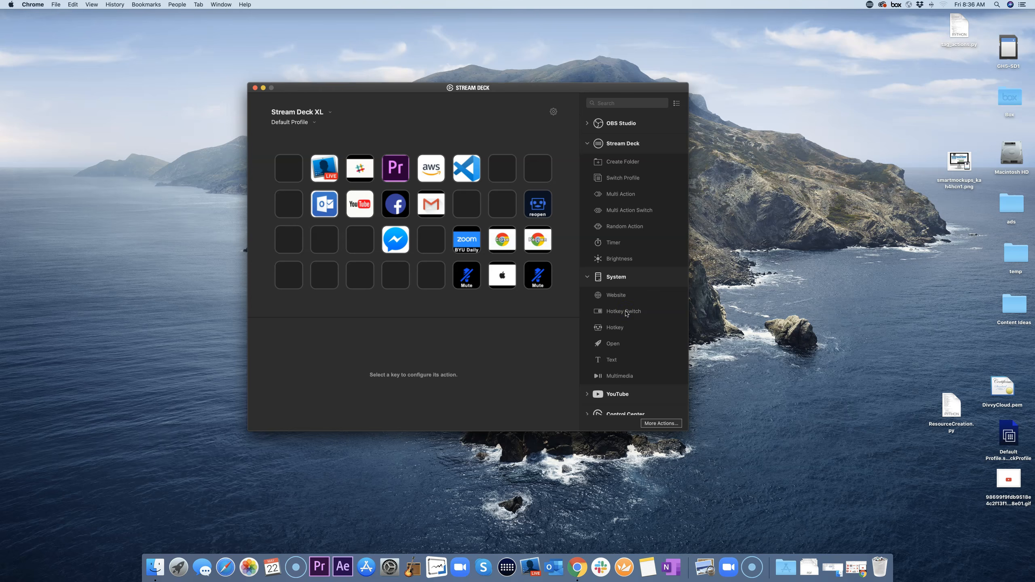
click(608, 313)
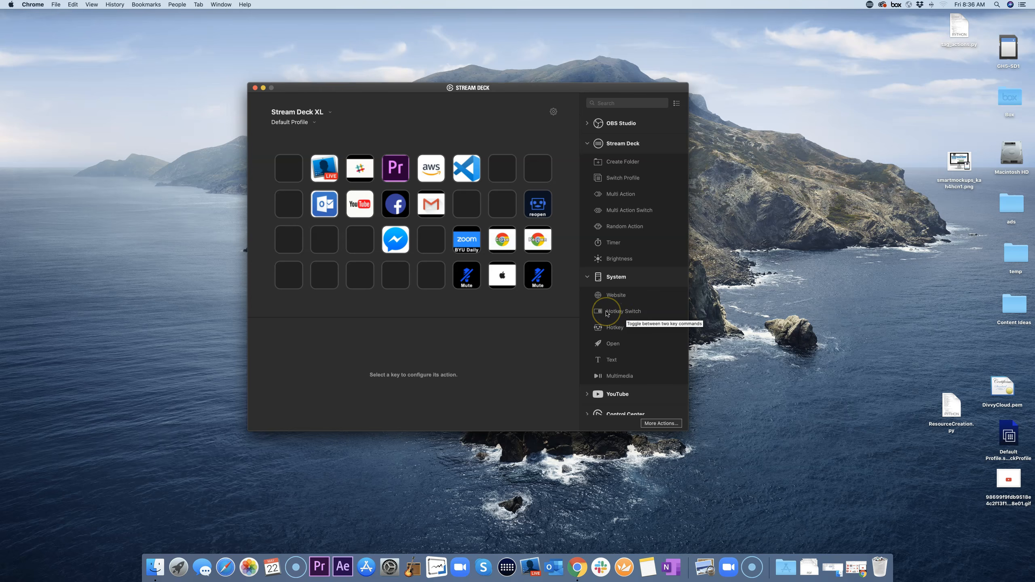
click(616, 314)
Step: Inspect the existing Mute key's Hotkey Switch settings and its second Unmute state
click(541, 279)
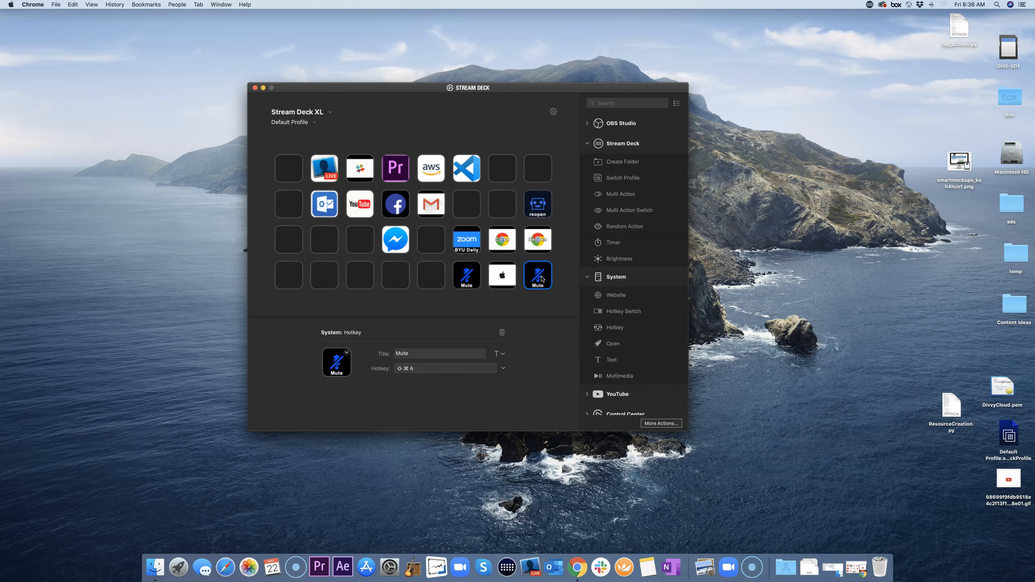
drag(541, 278, 497, 305)
click(386, 273)
click(418, 273)
click(403, 281)
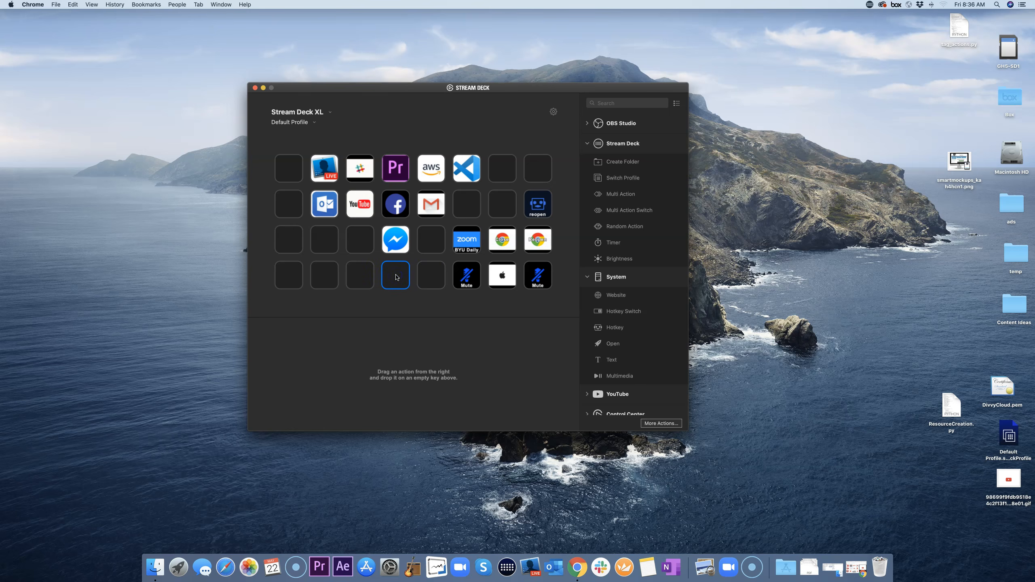
click(425, 274)
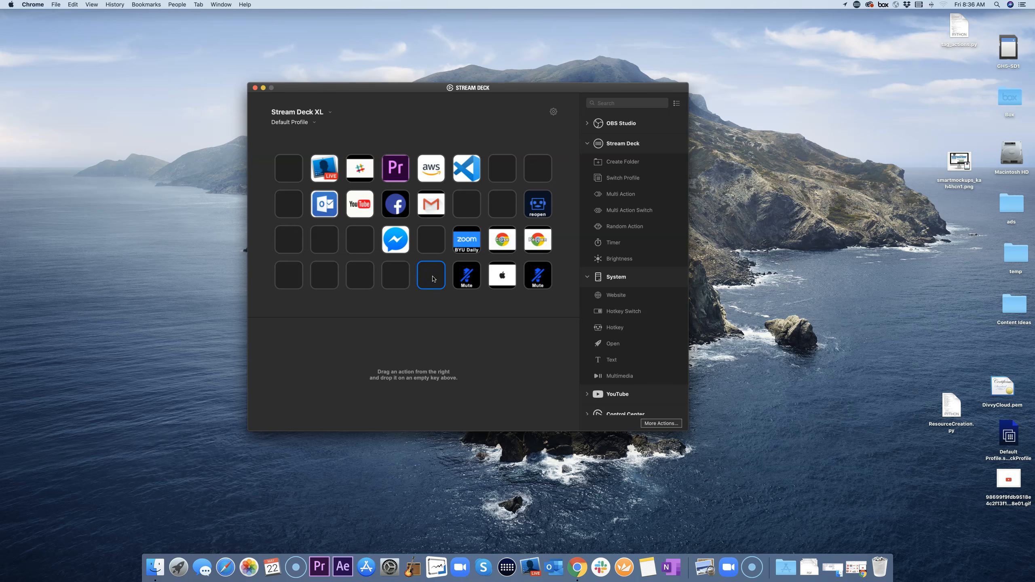
click(459, 278)
click(465, 283)
mouse_move(466, 283)
mouse_down()
mouse_move(460, 273)
mouse_move(468, 278)
mouse_up()
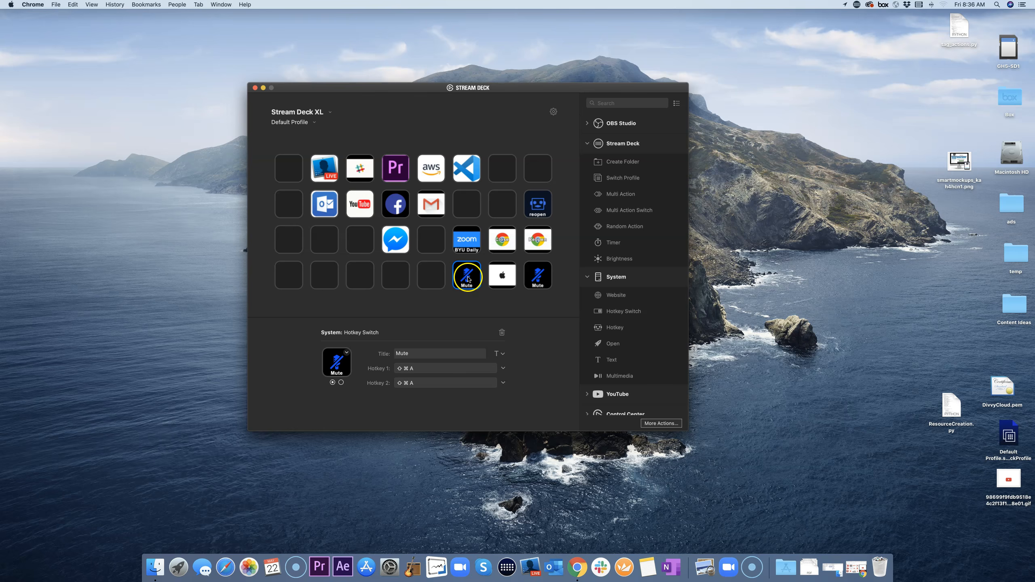
click(341, 383)
click(341, 384)
click(342, 383)
Step: Add a Hotkey Switch action to the empty row 4, column 4 key
click(626, 313)
drag(472, 277, 425, 308)
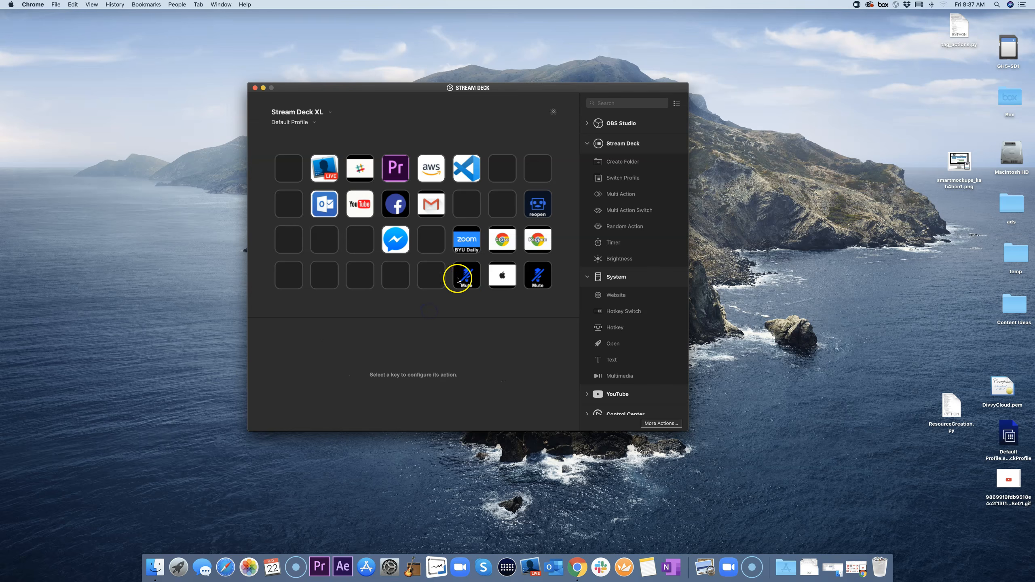
drag(627, 312, 401, 289)
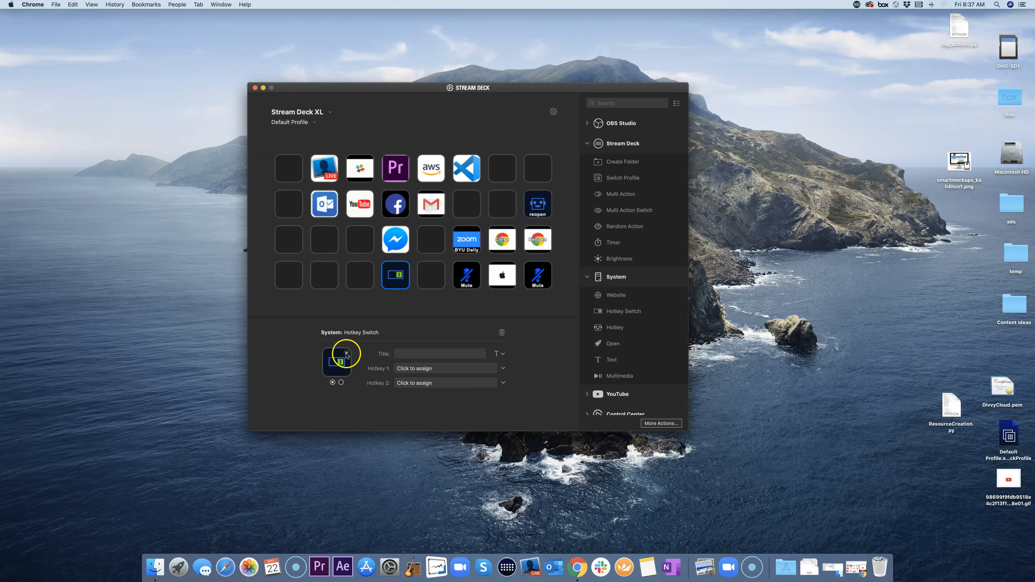
Step: Load mute zoom.png from the Stream Deck Icons folder as the new key's icon
click(347, 353)
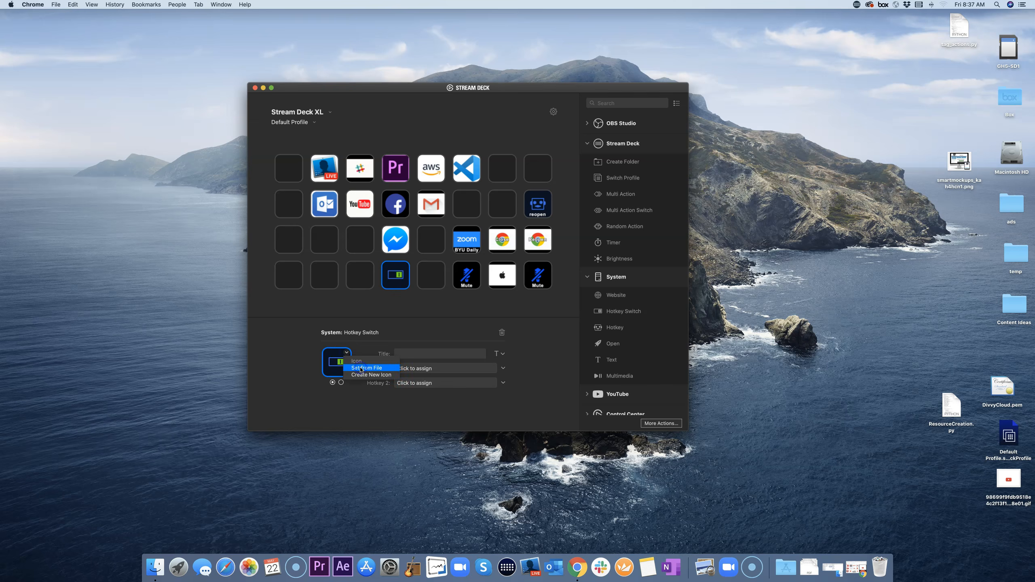
click(360, 369)
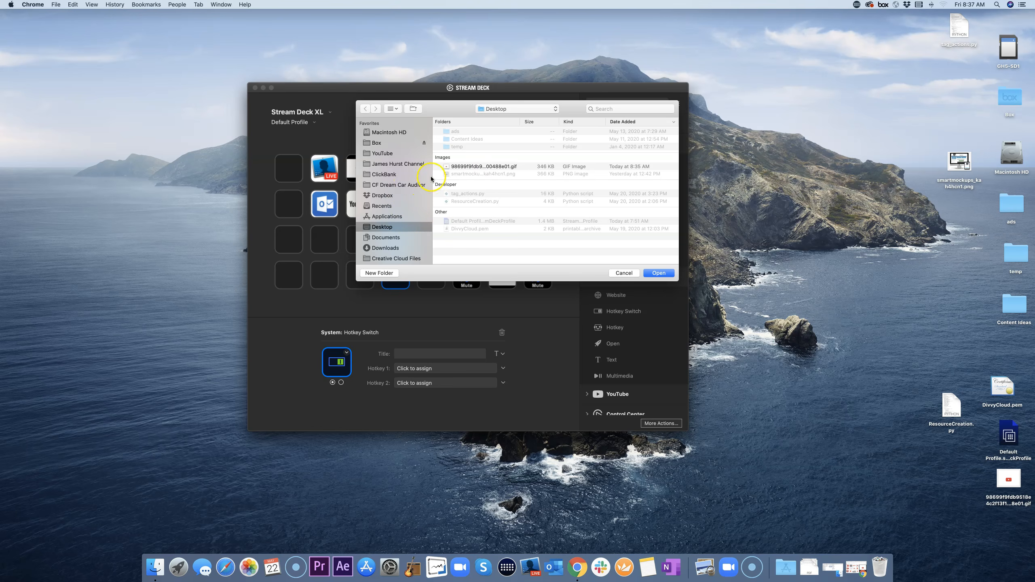
click(522, 108)
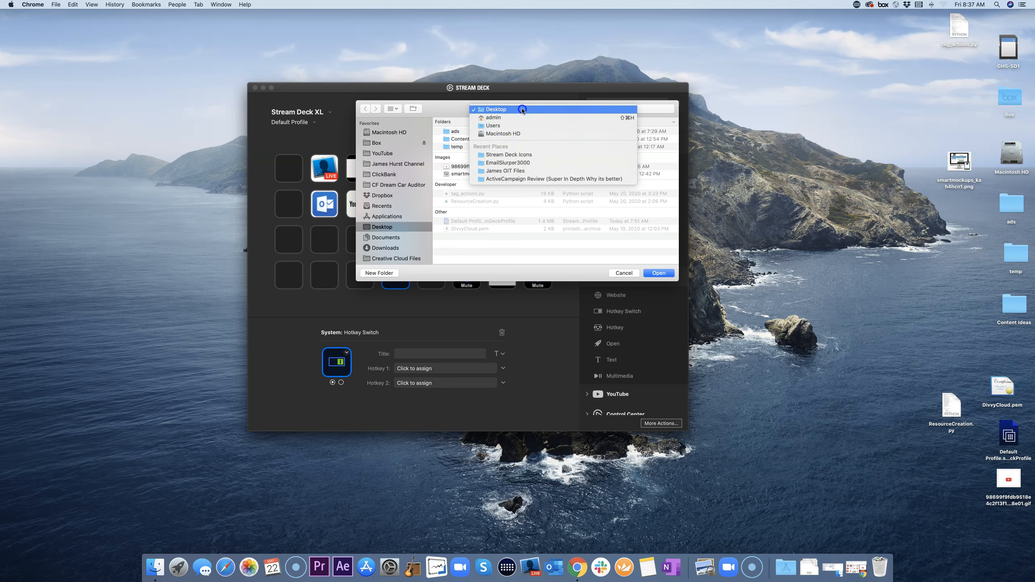
click(514, 156)
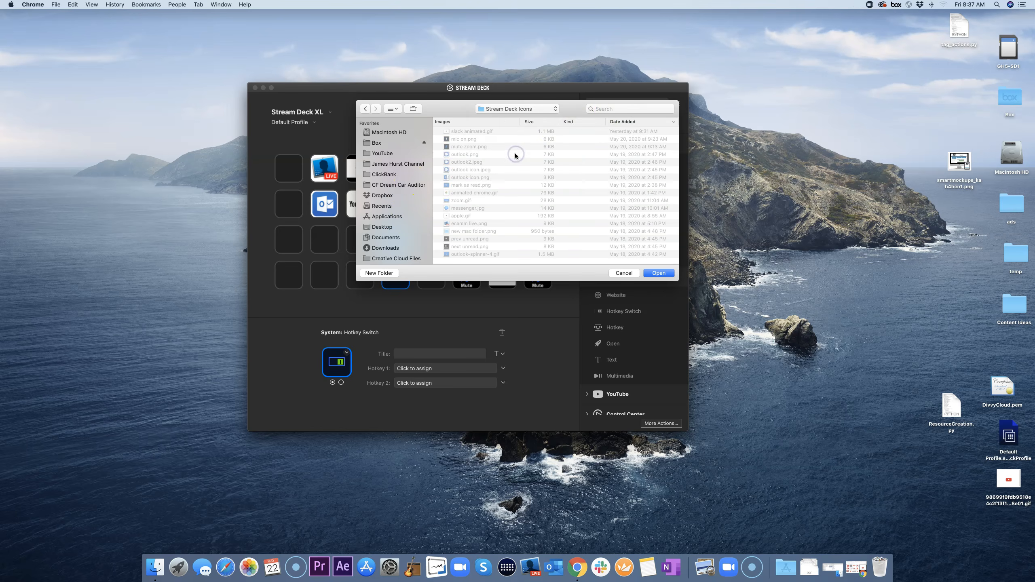
click(463, 147)
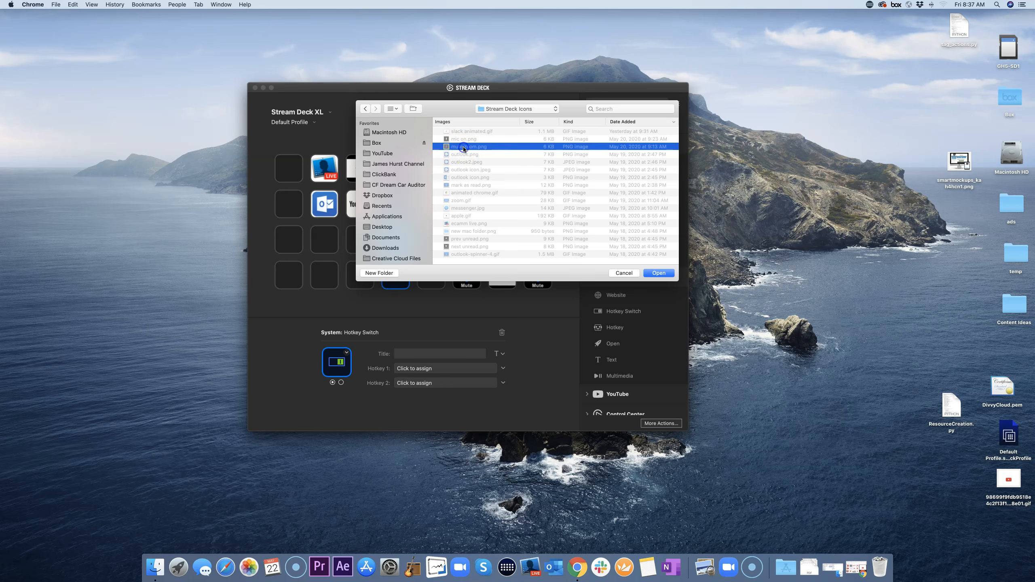
click(463, 139)
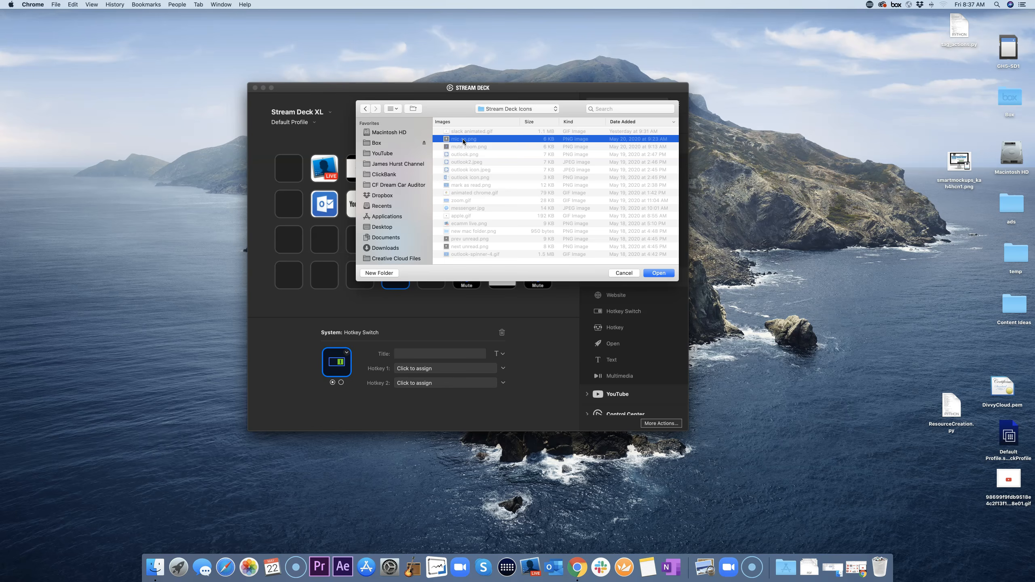
click(469, 147)
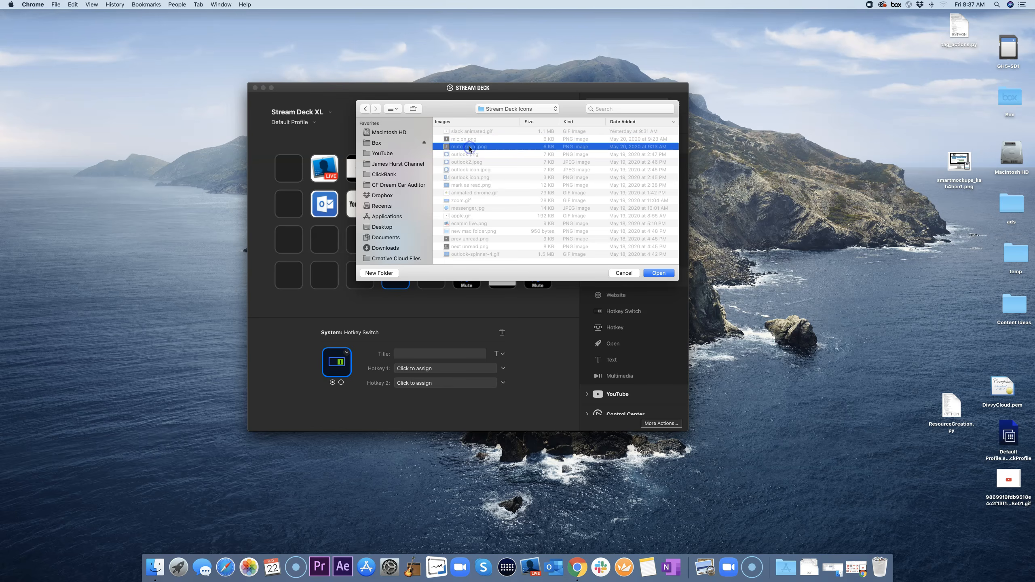
click(661, 273)
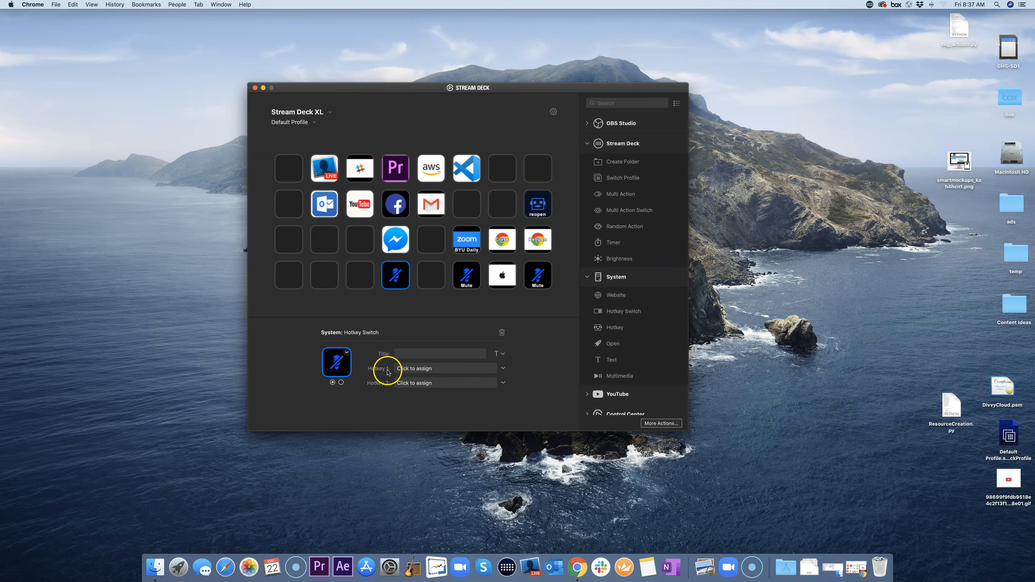
Step: Record ⇧⌘A as the new key's first hotkey, matching the existing Mute key
click(441, 370)
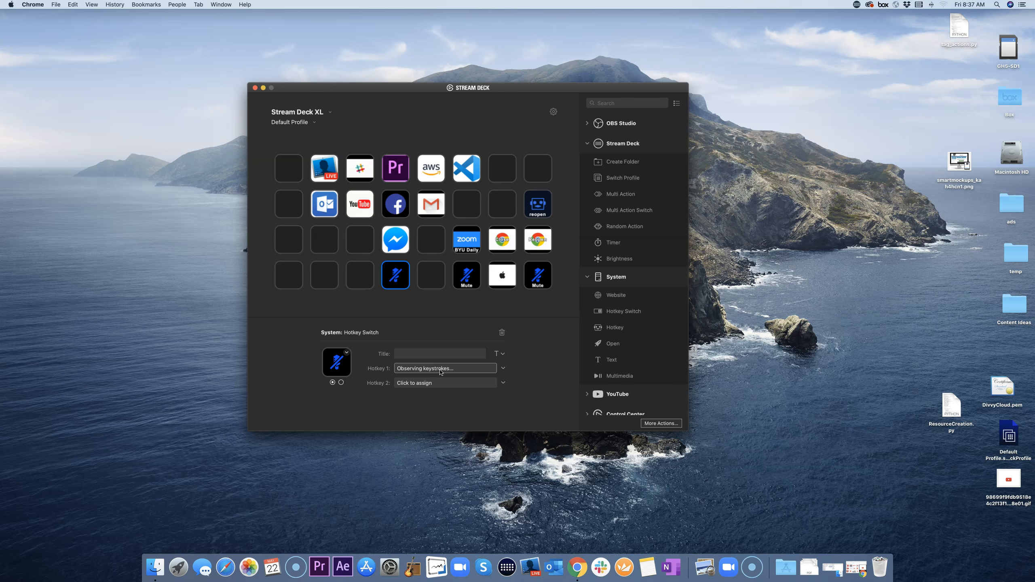
click(444, 363)
click(462, 275)
click(421, 355)
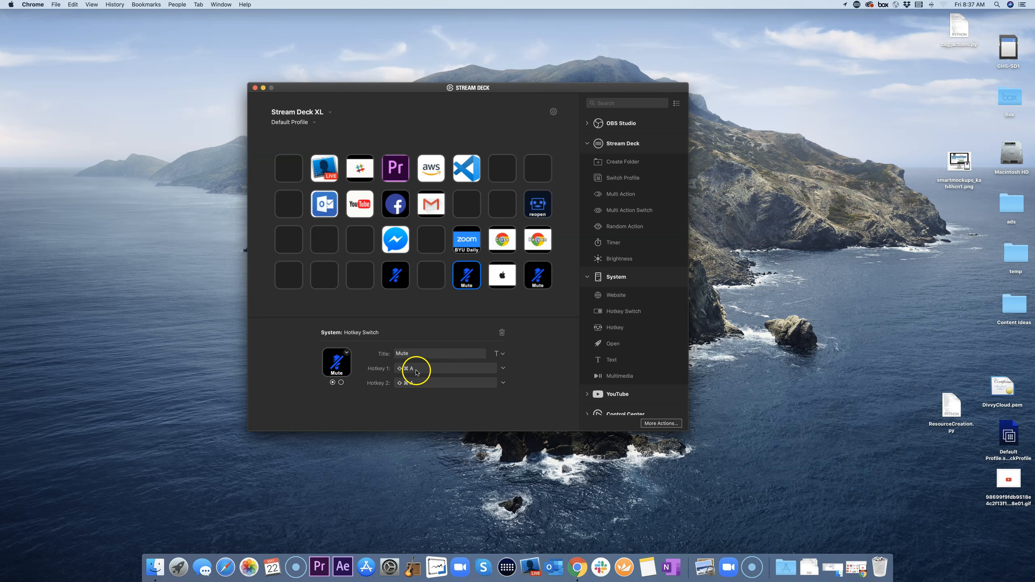
click(396, 275)
click(433, 368)
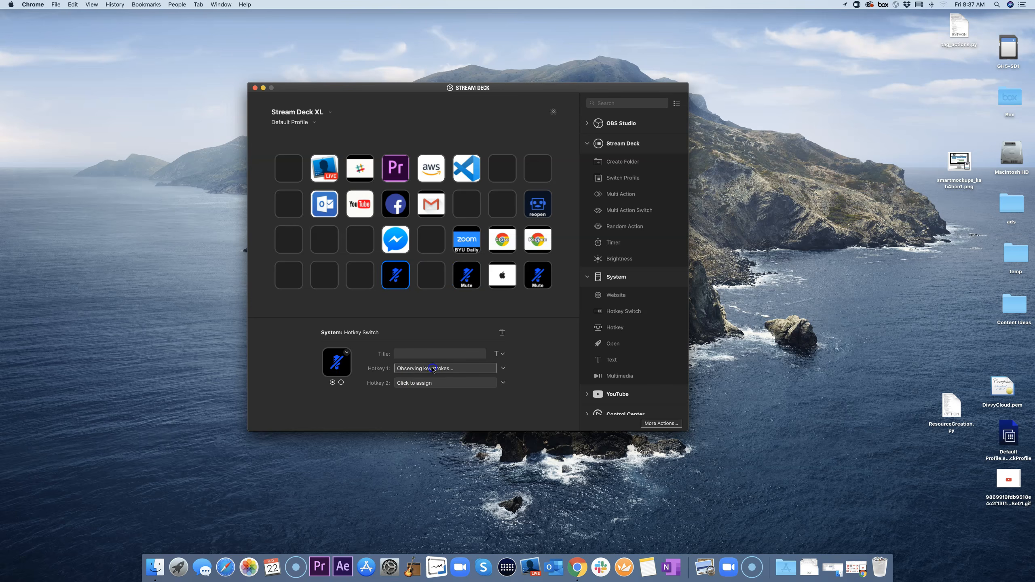
key(shift+super+a)
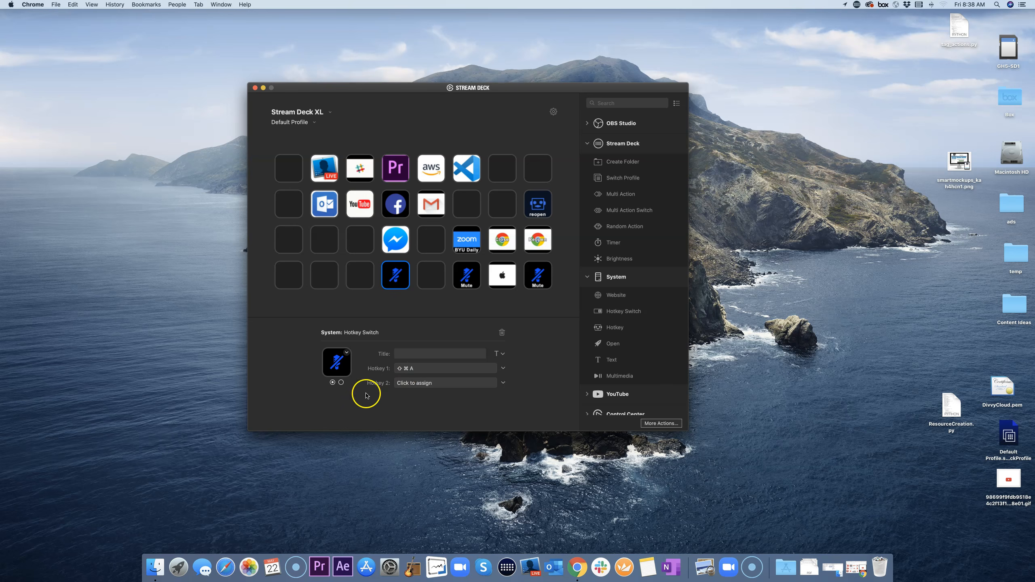
Step: Title the key 'mute' and preview both of its states
click(413, 356)
click(367, 403)
click(342, 383)
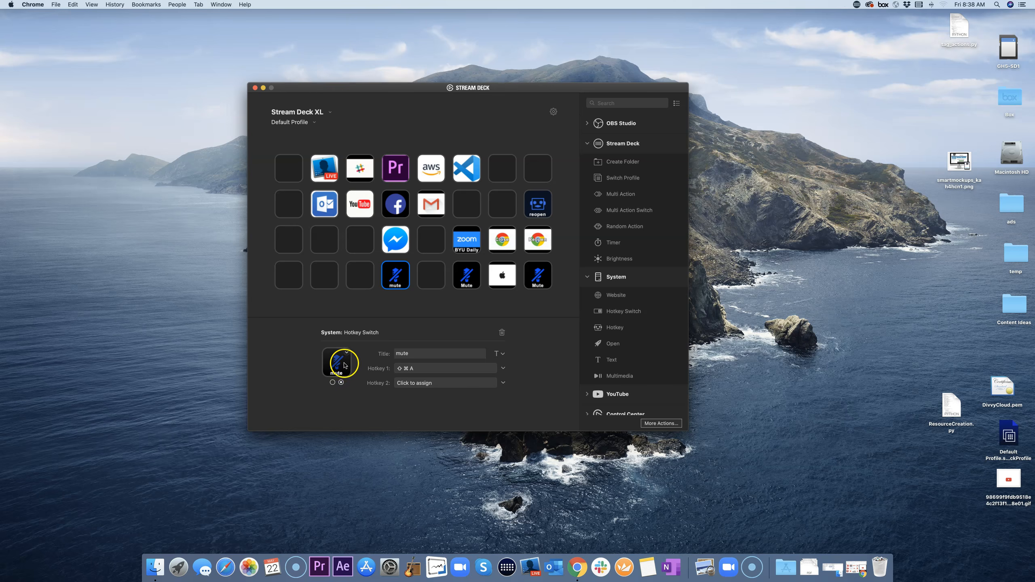
click(332, 383)
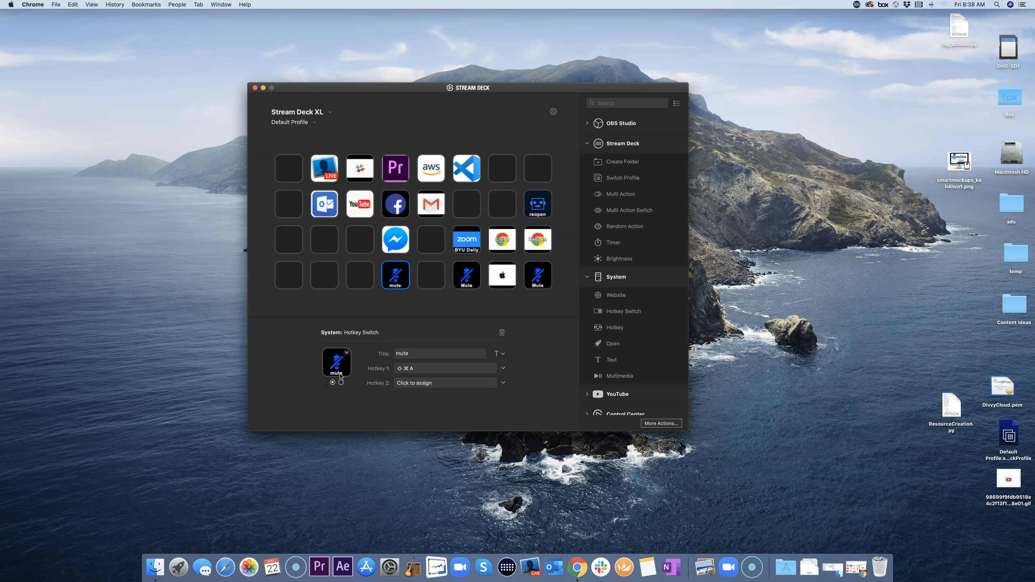
click(341, 383)
Step: Give the key's second state the mic on.png icon
click(333, 383)
click(342, 383)
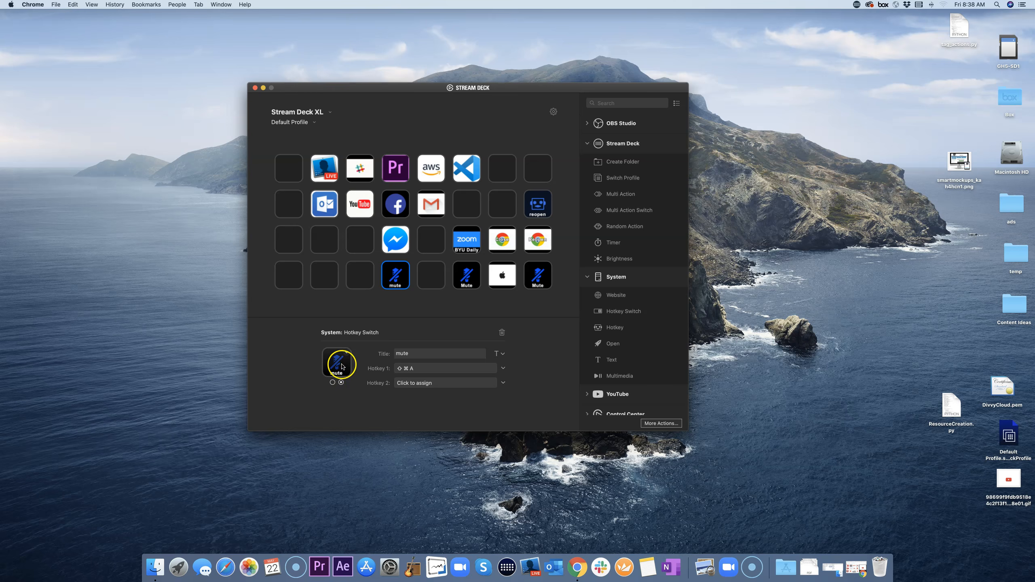
click(346, 354)
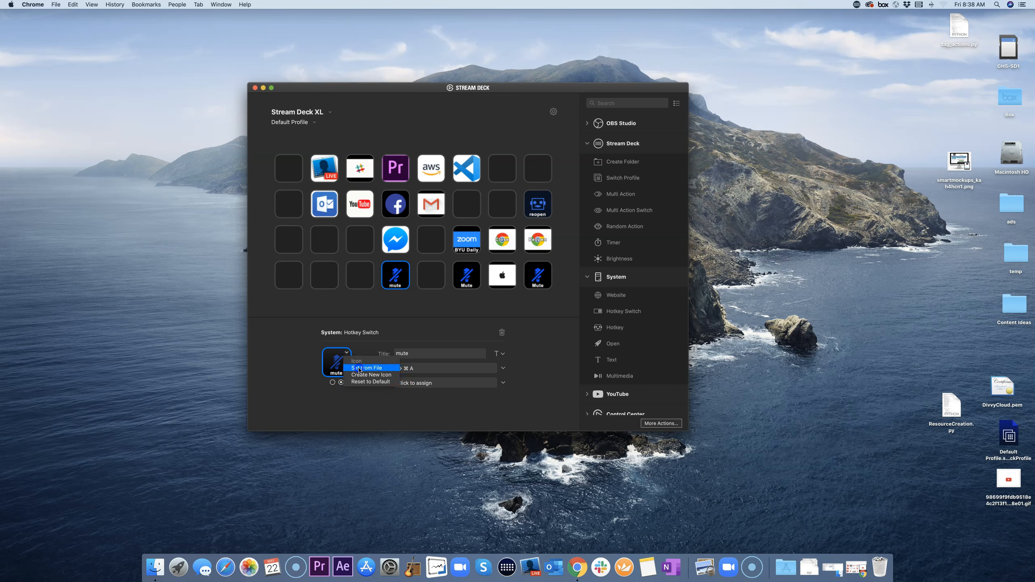
click(356, 367)
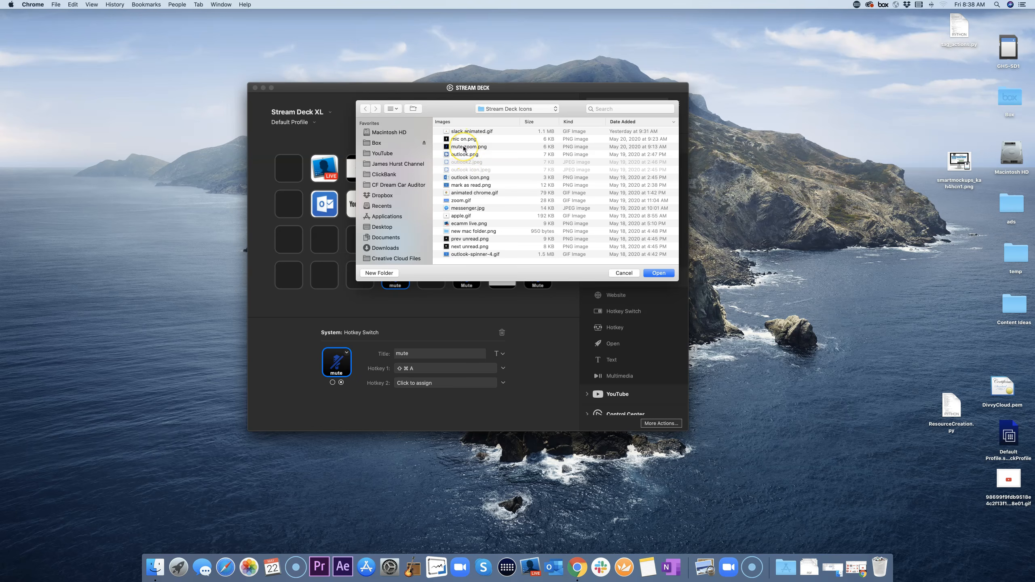
click(464, 140)
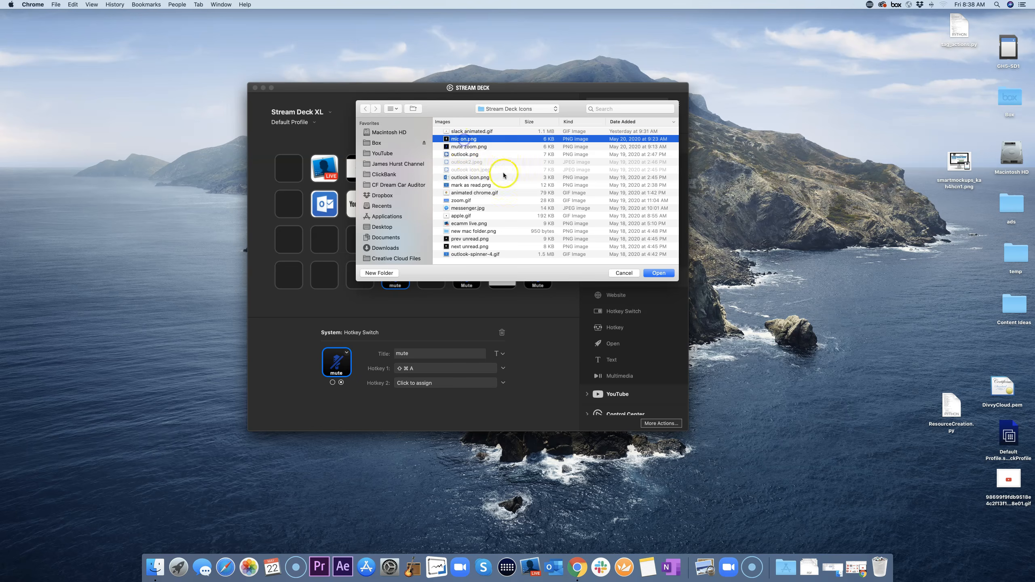
click(659, 273)
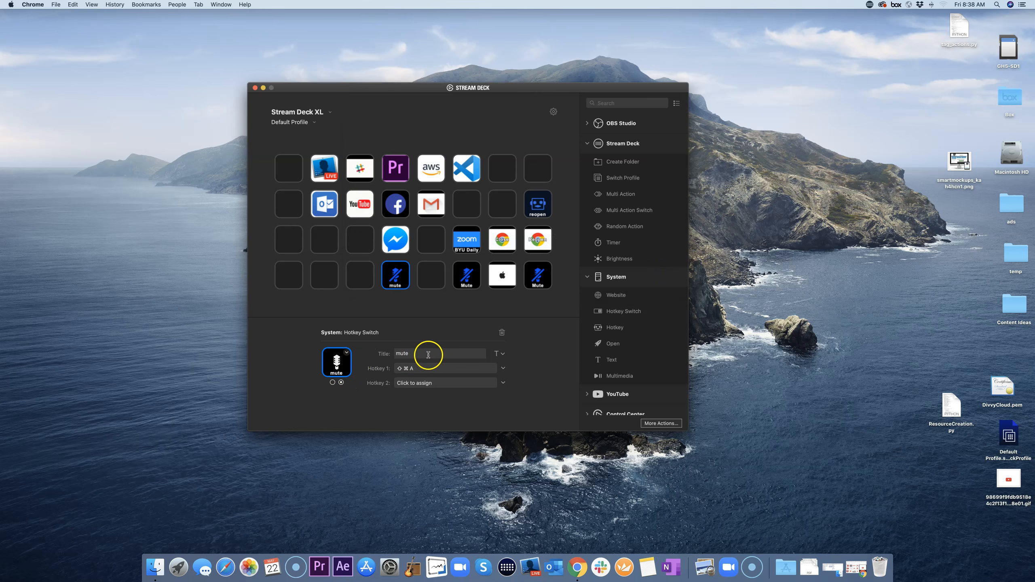
Step: Title the second state 'unmute' and record ⇧⌘A as its hotkey
click(342, 383)
click(423, 353)
click(353, 392)
click(433, 383)
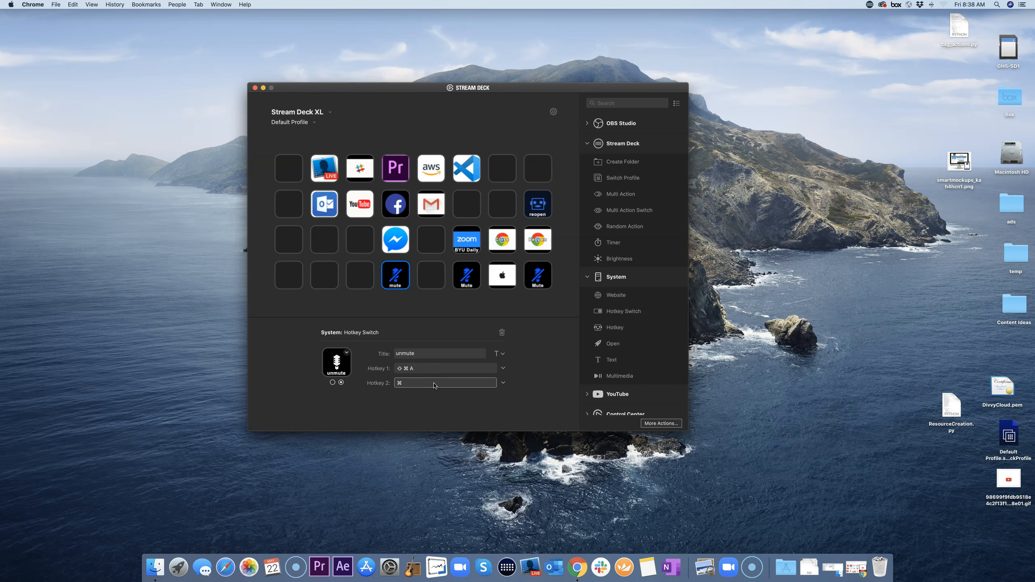
key(shift+super+a)
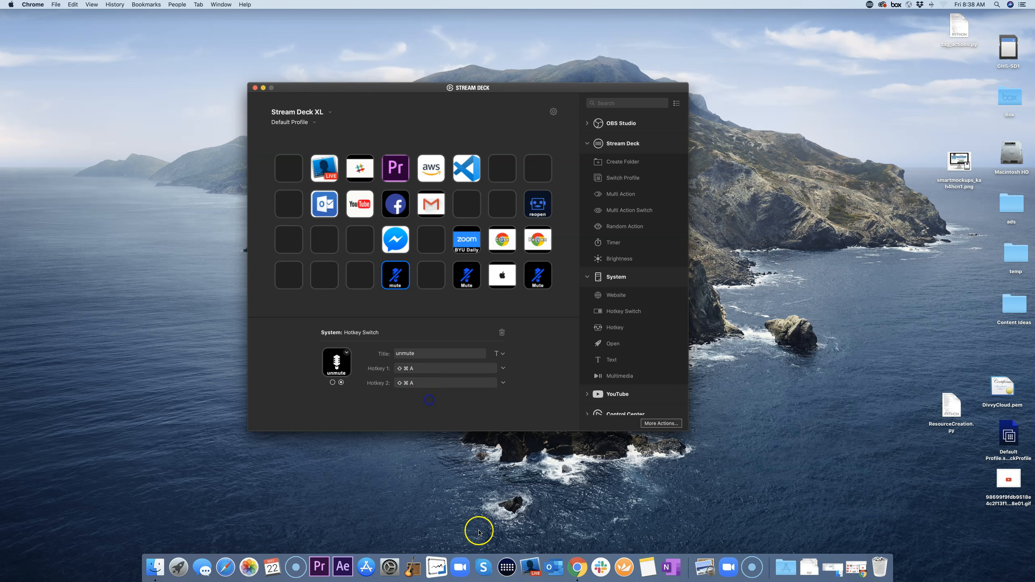
click(464, 568)
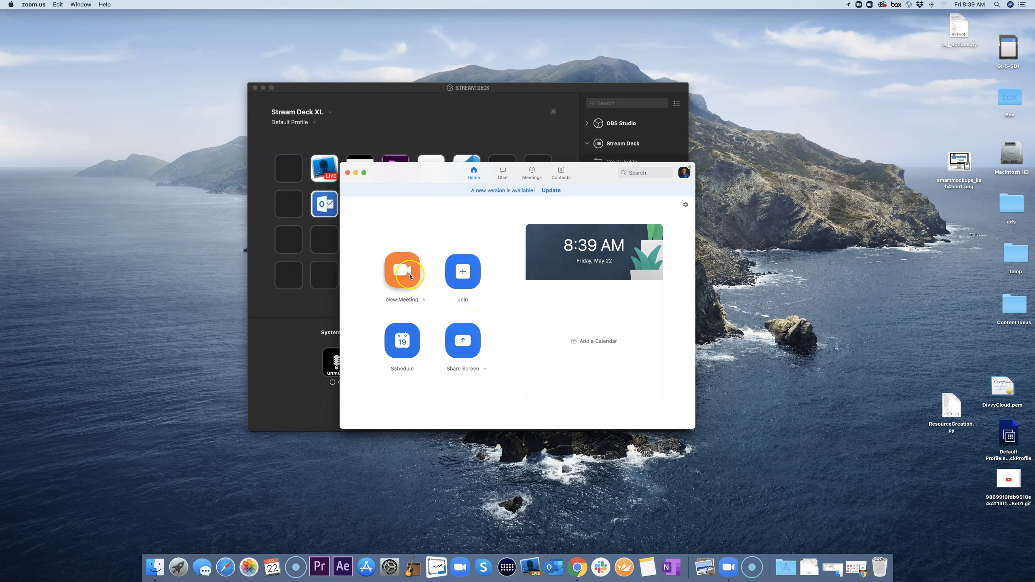
Step: Start a new Zoom meeting and toggle the microphone mute with the button and the Shift+Cmd+A hotkey
click(408, 275)
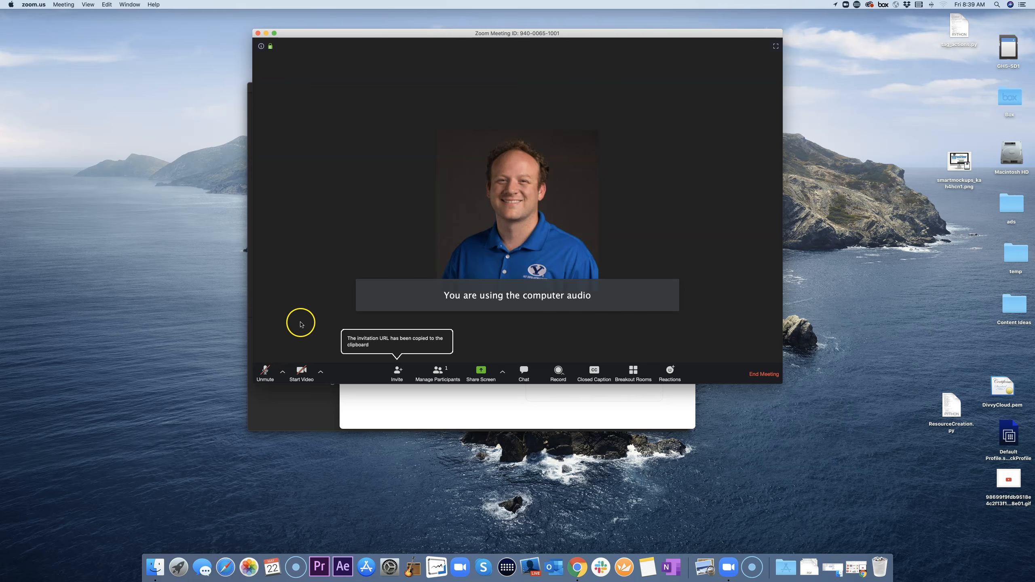
click(262, 376)
click(261, 376)
click(261, 376)
key(shift+super+a)
click(266, 370)
key(shift+super+a)
key(shift+super+a)
key(shift+super+a)
key(shift+super+a)
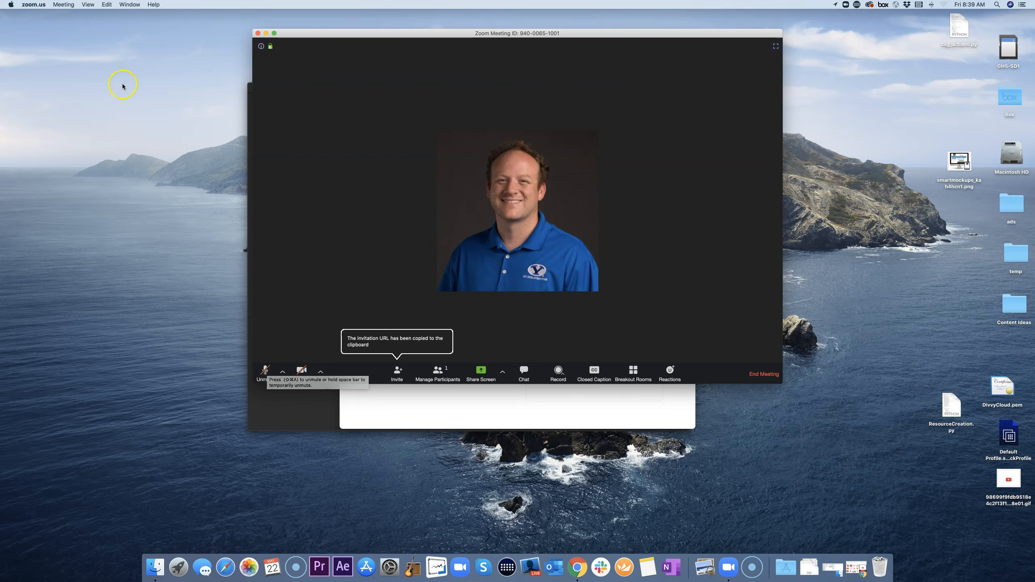
Step: Look up the unmute audio shortcut in the Meeting menu, then unmute and re-mute the microphone
click(66, 5)
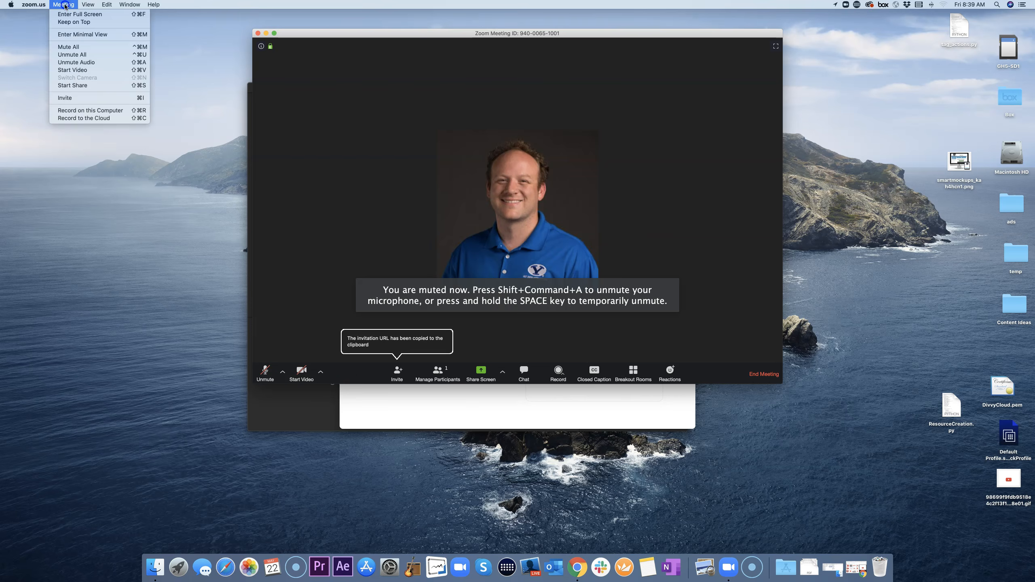
click(64, 5)
click(65, 5)
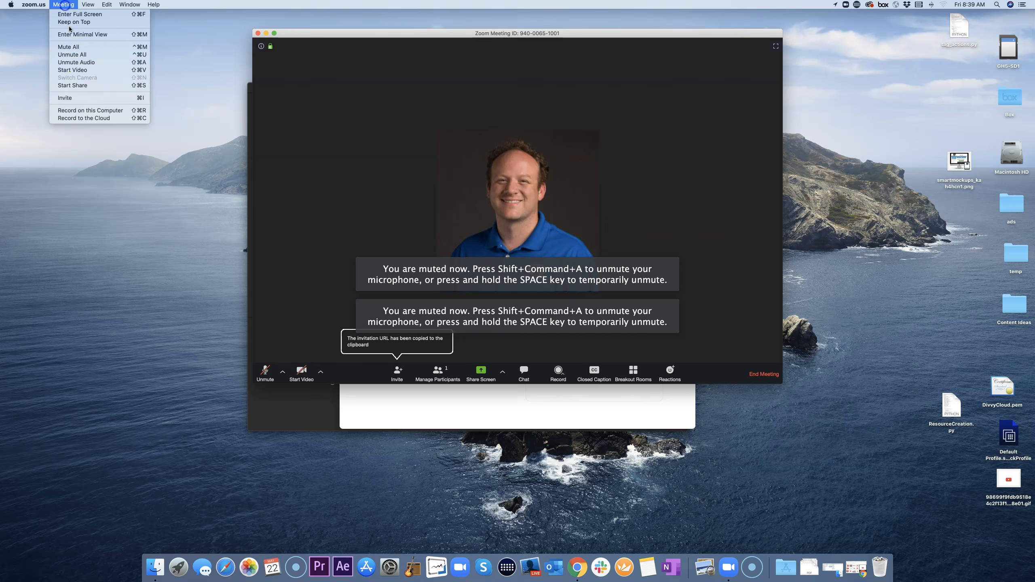
click(79, 64)
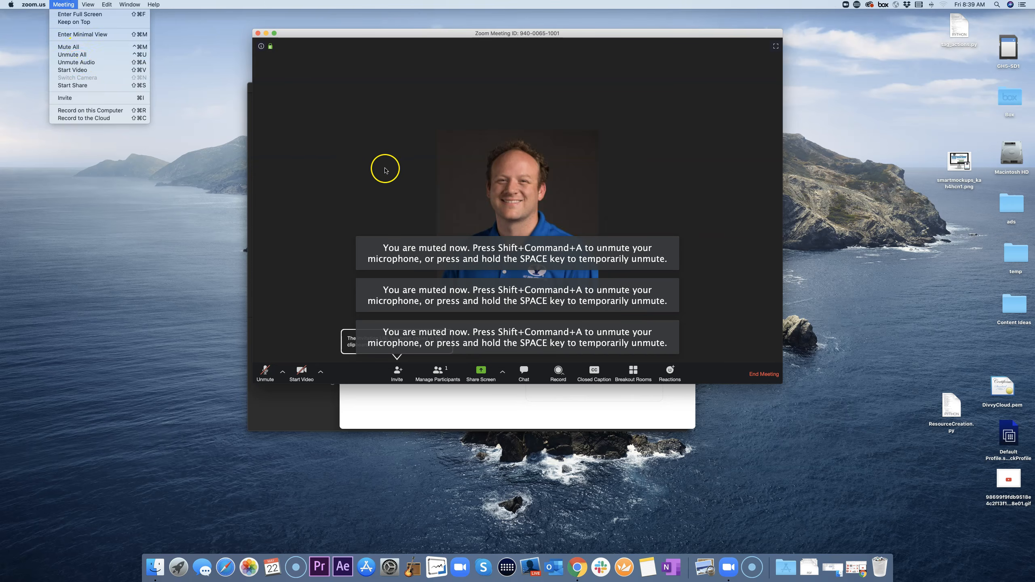
key(super+shift+a)
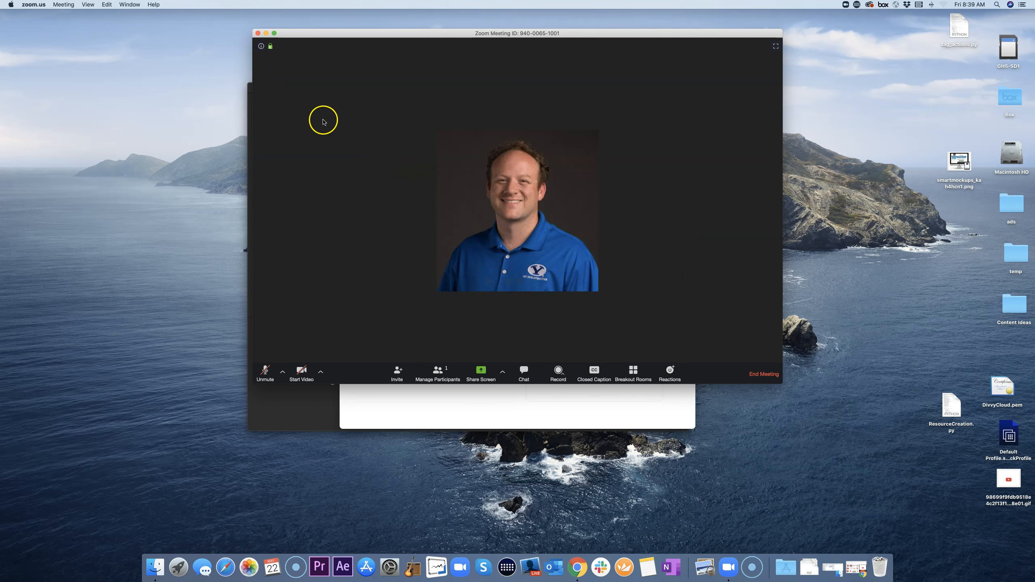
Step: End the meeting for all and close the Zoom home window
click(259, 34)
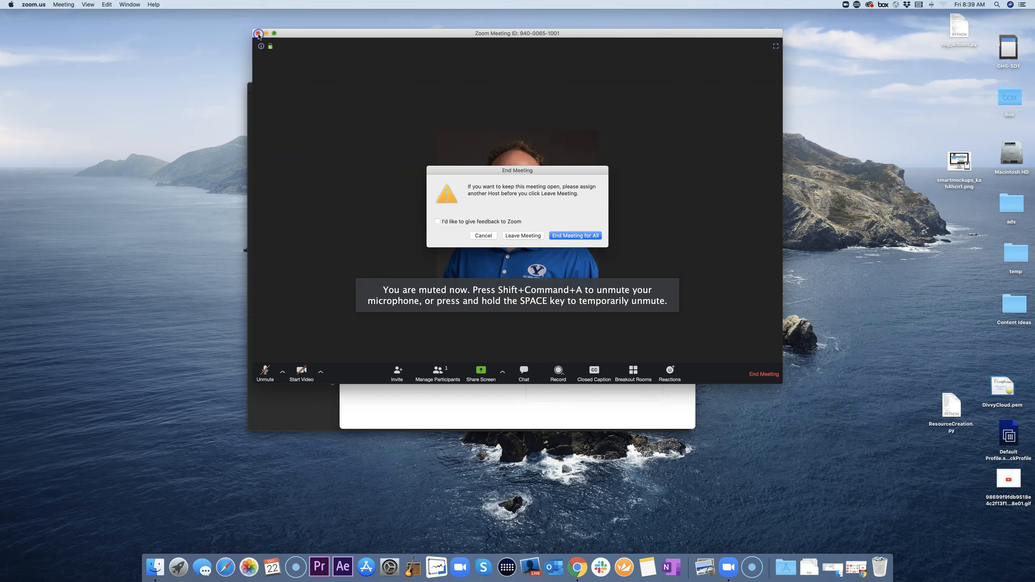
click(573, 237)
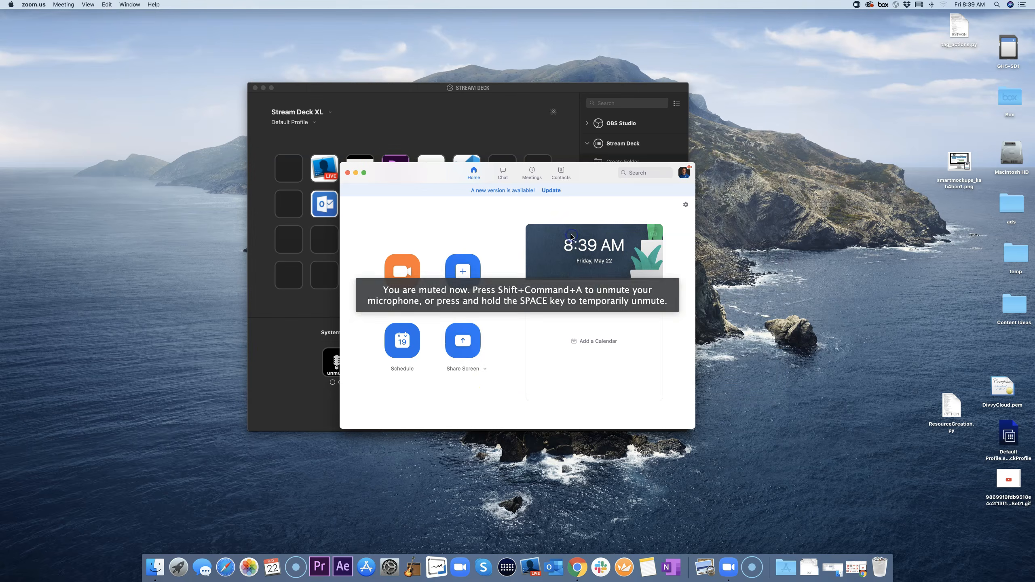
click(347, 173)
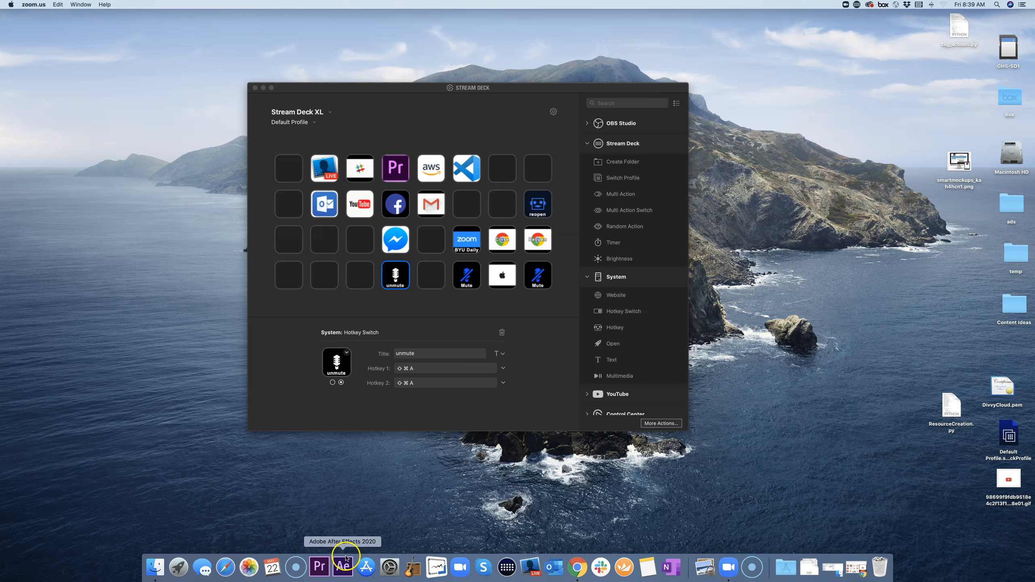
Step: Search 'elgato' in a new Chrome tab and open the Amazon Stream Deck XL suggestion
click(579, 567)
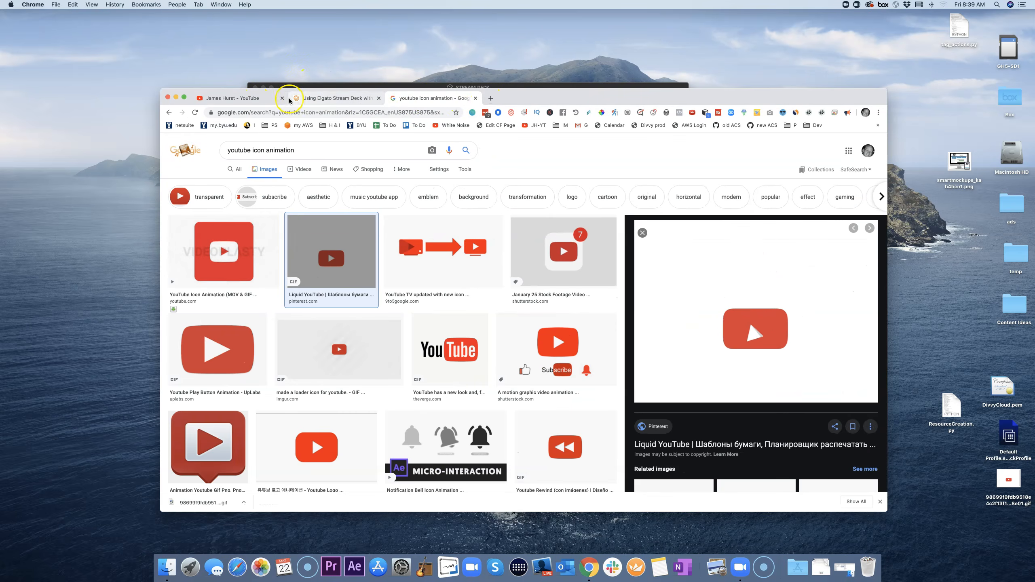
click(249, 98)
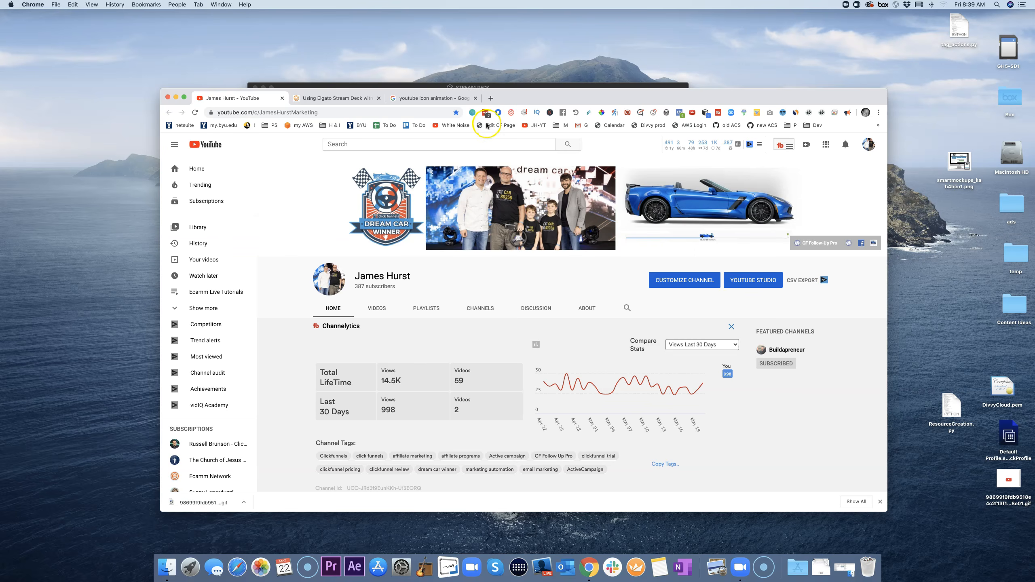
click(490, 98)
click(412, 113)
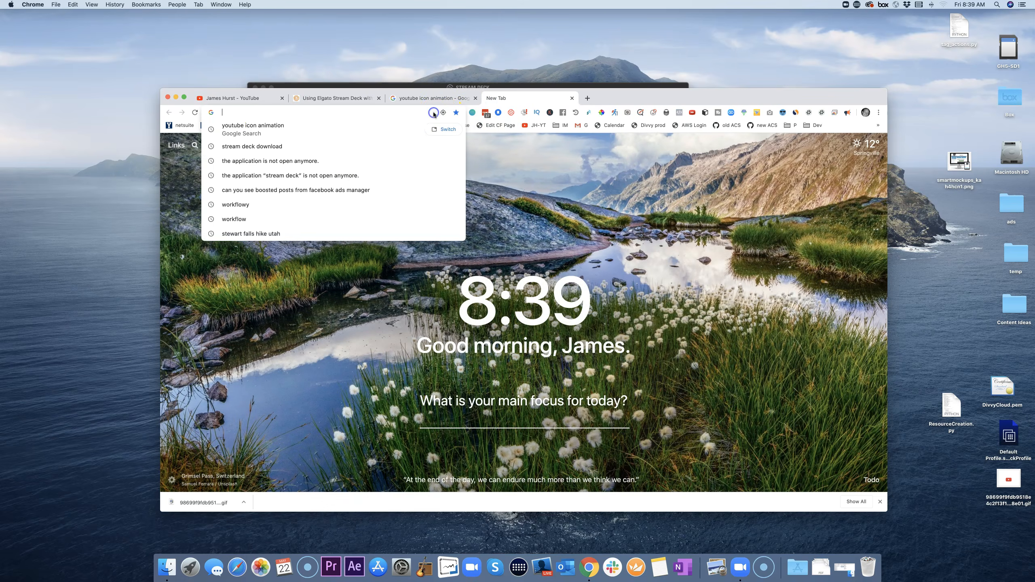
text(elgator)
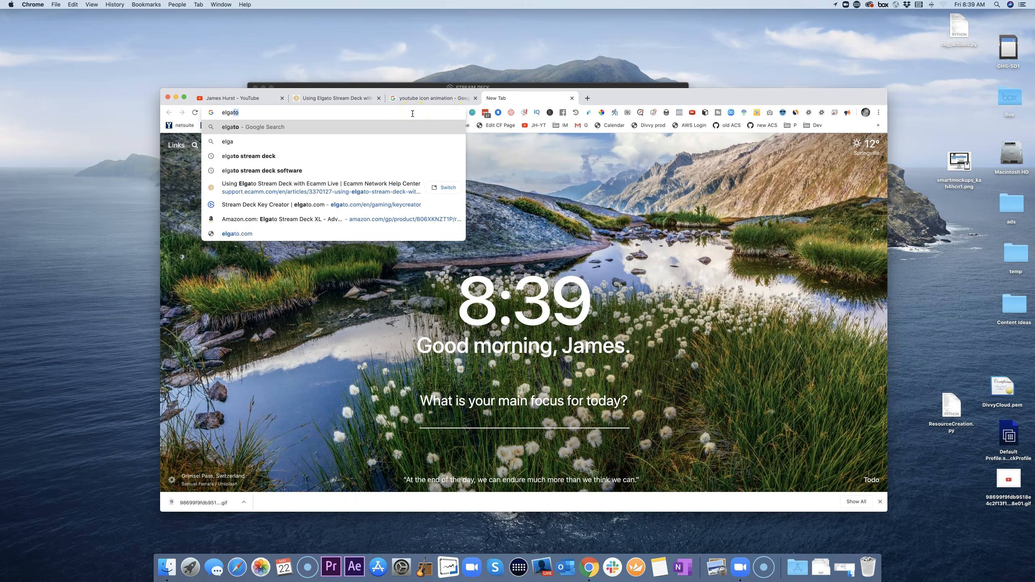
key(BackSpace)
key(BackSpace)
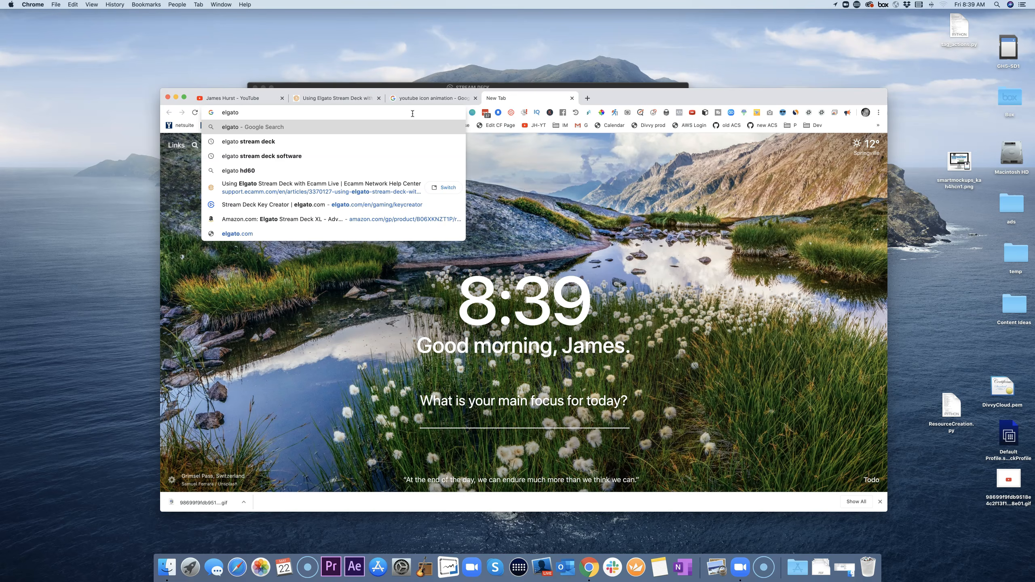
click(330, 217)
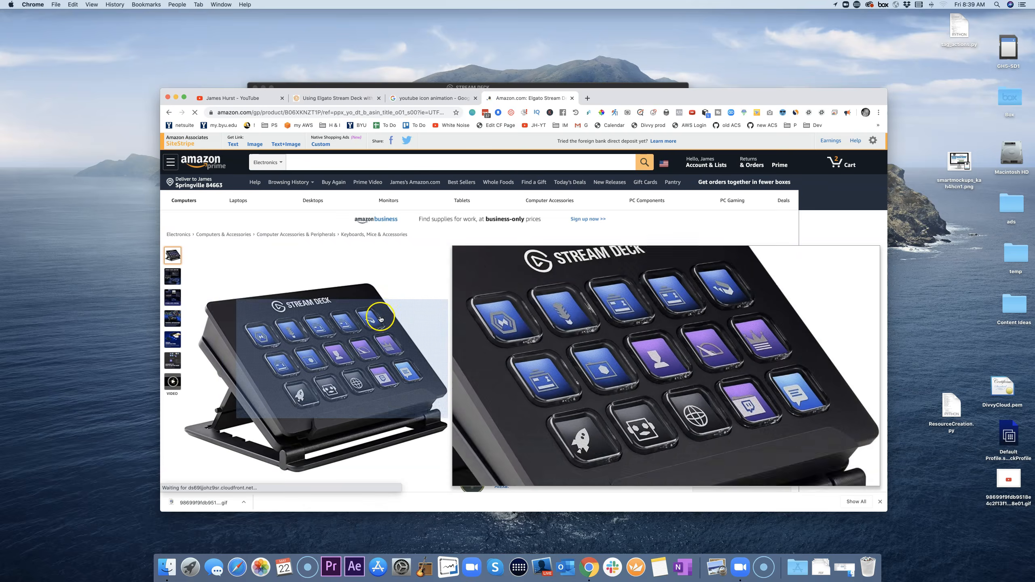
Step: Select the 32 Keys Stream Deck XL version ($249.99) and highlight the last-purchased date
scroll(571, 297, down, 2)
scroll(572, 297, down, 5)
scroll(490, 294, up, 6)
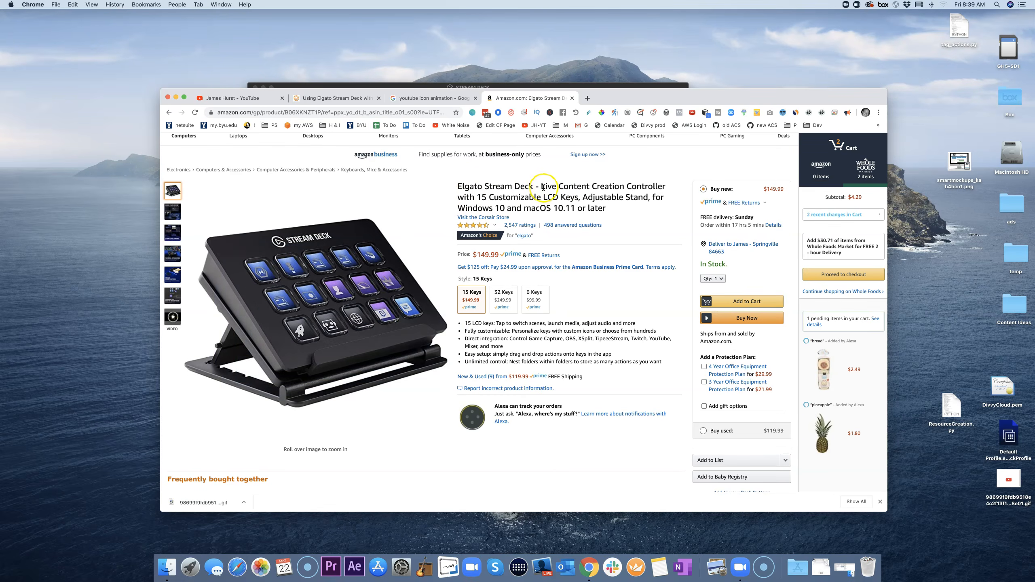
click(503, 306)
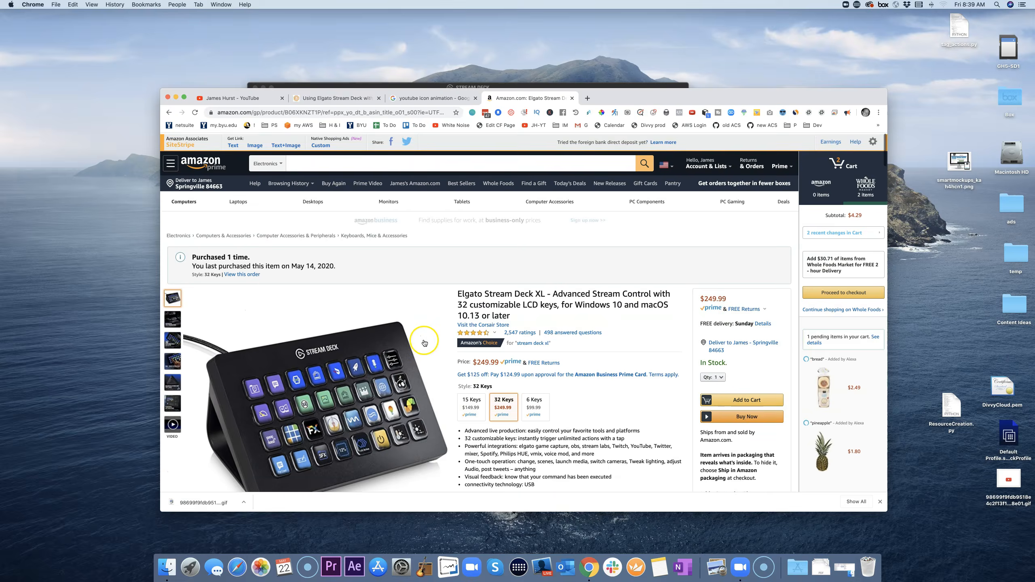
drag(192, 265, 371, 269)
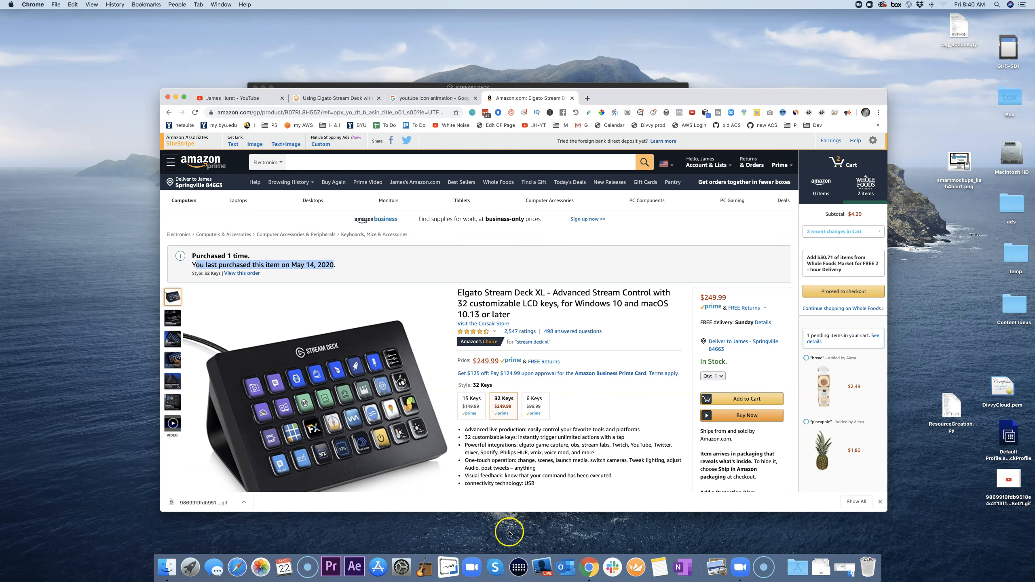
click(519, 567)
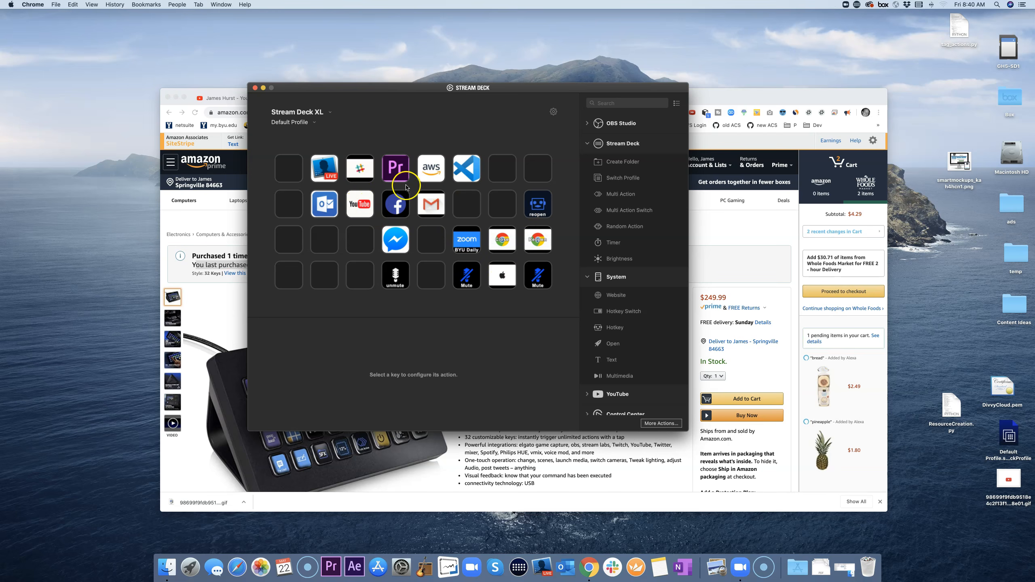
Step: Deselect the current key and choose Edit Profiles… from the Default Profile dropdown
click(357, 133)
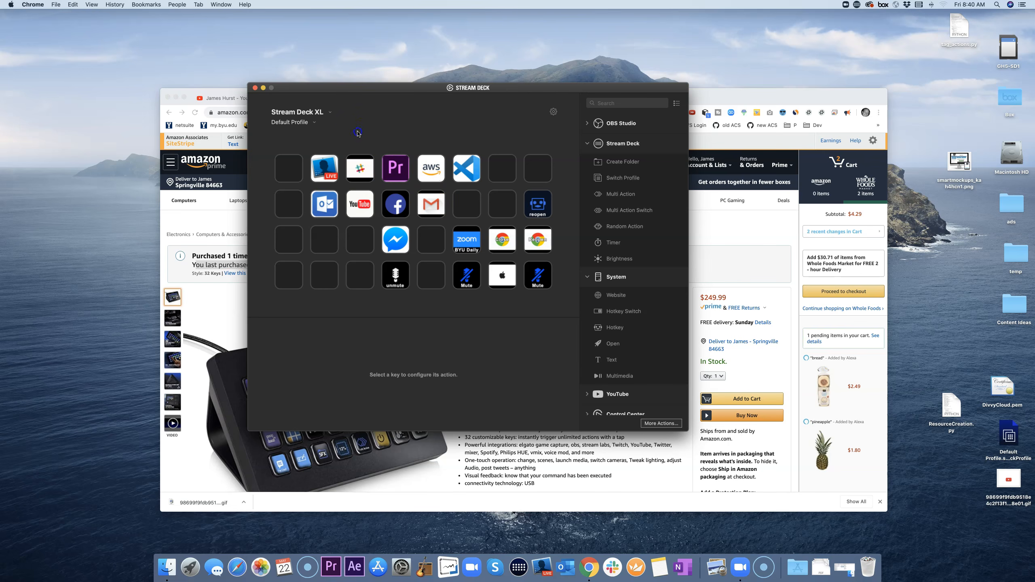
click(316, 125)
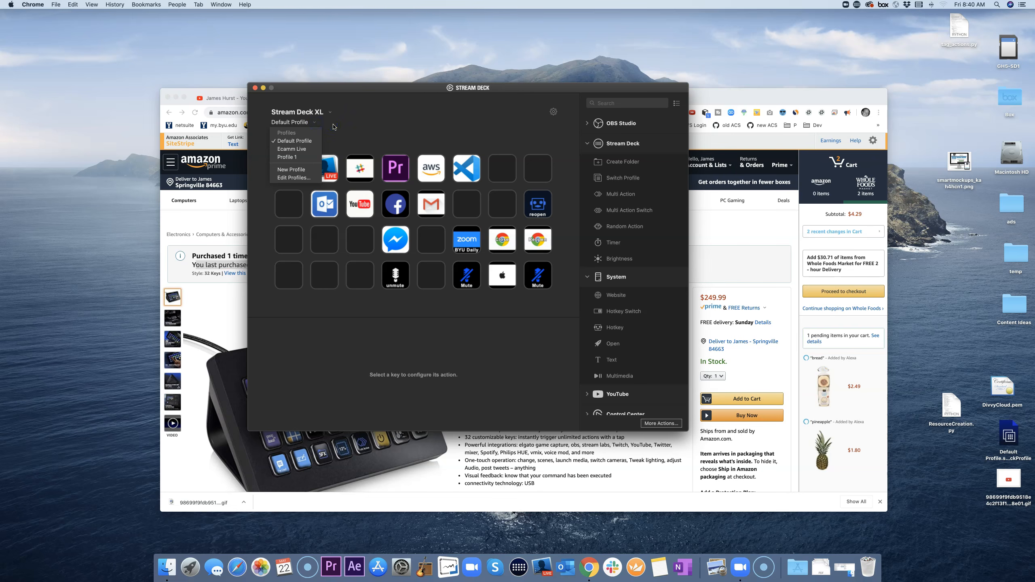
click(333, 127)
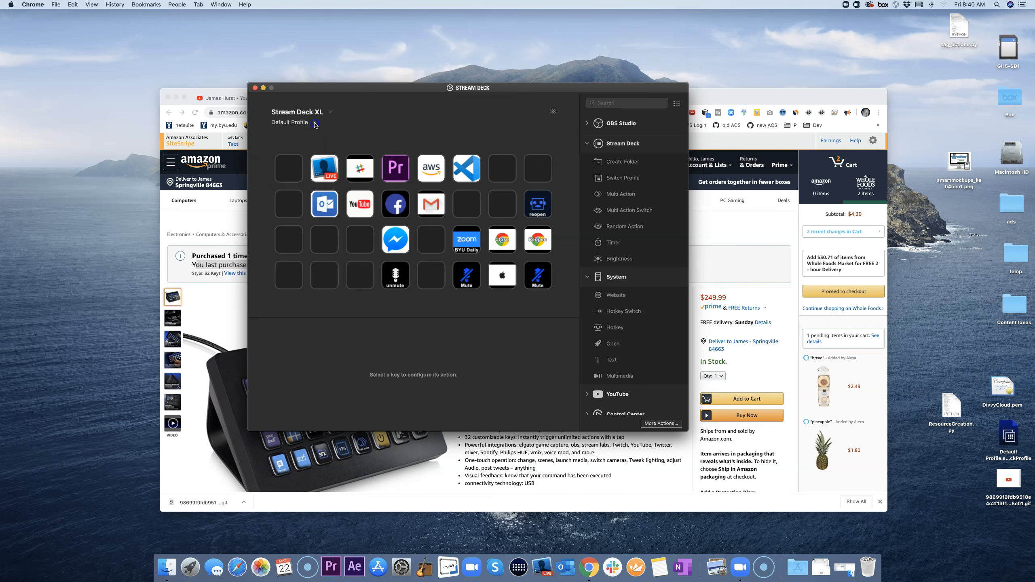
click(315, 124)
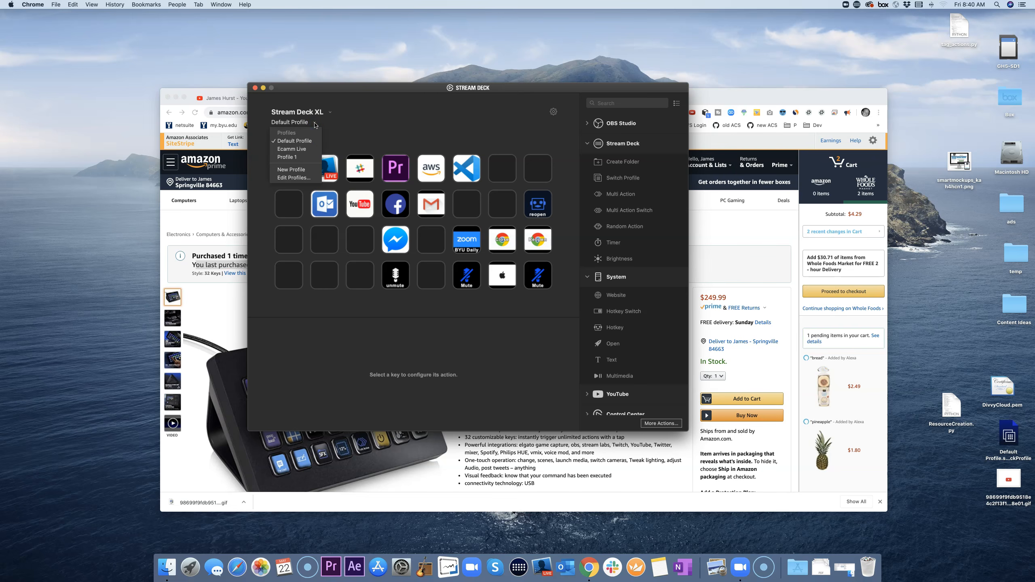
click(298, 179)
click(416, 315)
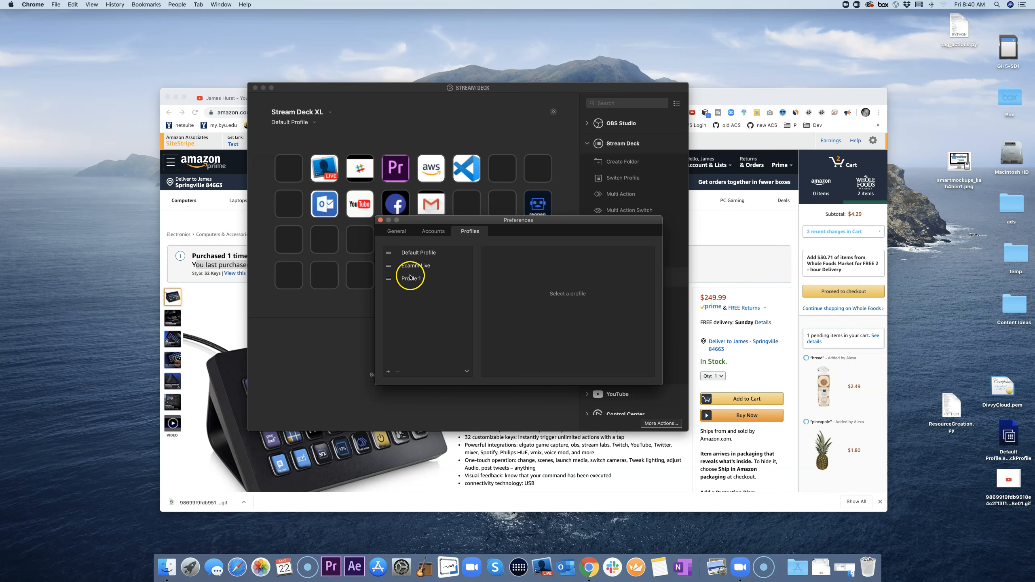
click(410, 256)
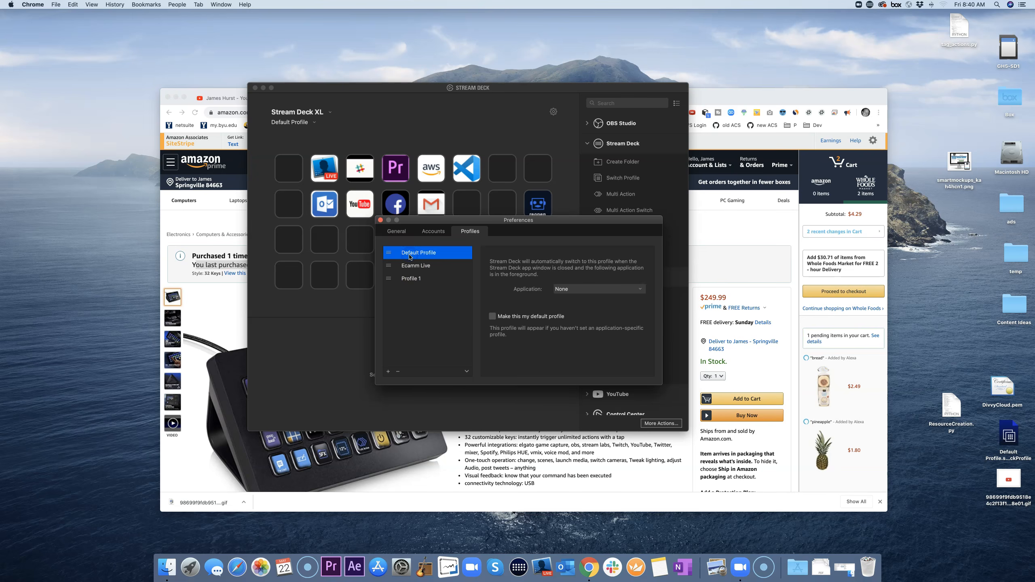
click(467, 374)
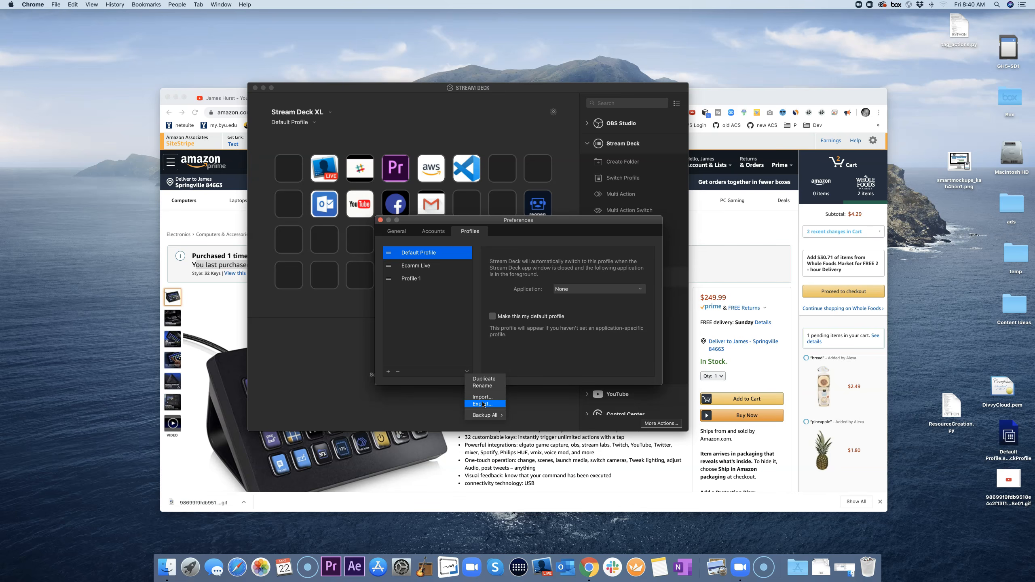
click(482, 405)
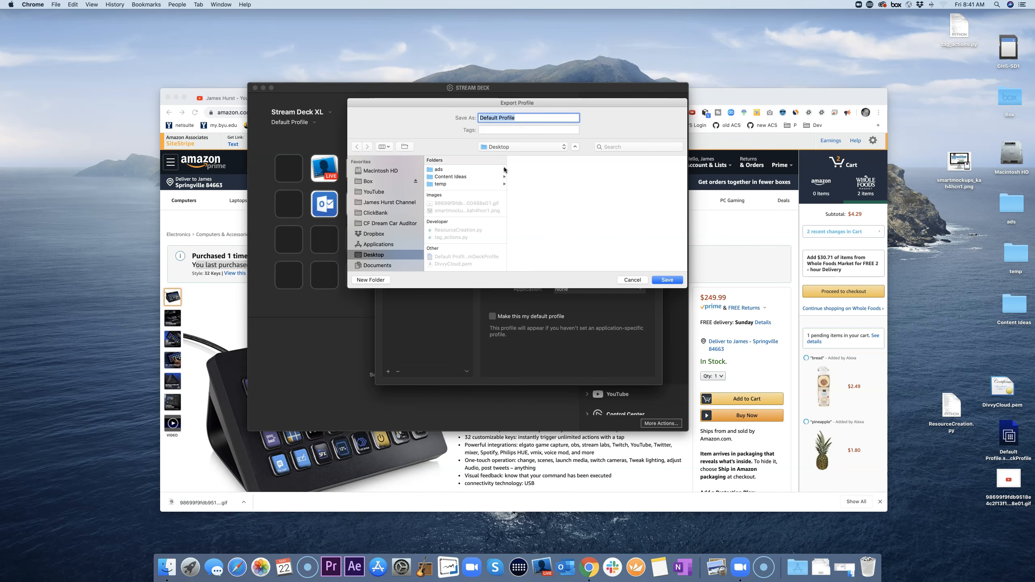
click(489, 178)
click(462, 177)
click(324, 206)
click(634, 280)
Step: Import the Desktop's Default Profile .streamDeckProfile file as 'Default Profile copy' and close Preferences
click(417, 304)
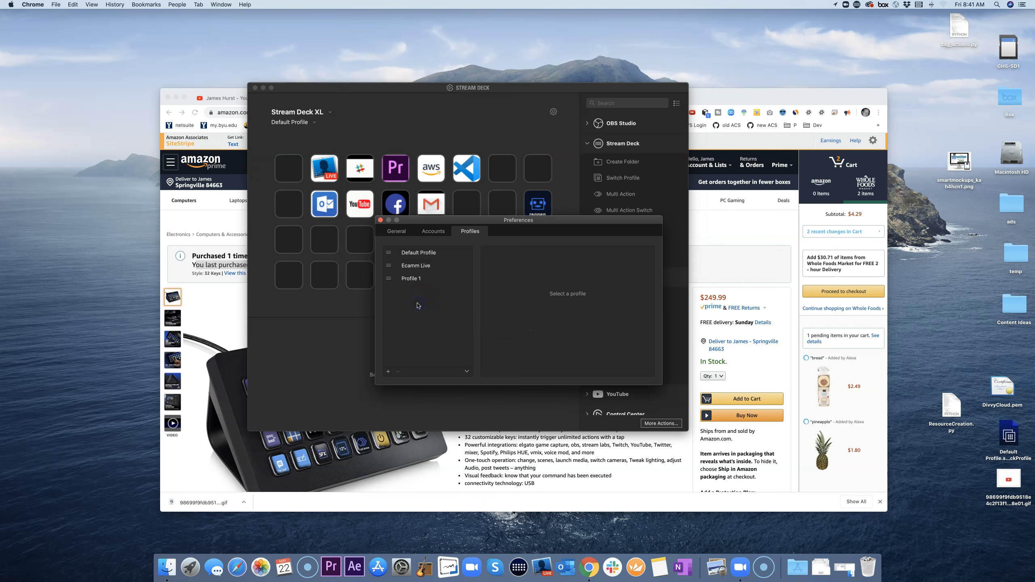
click(467, 371)
click(476, 397)
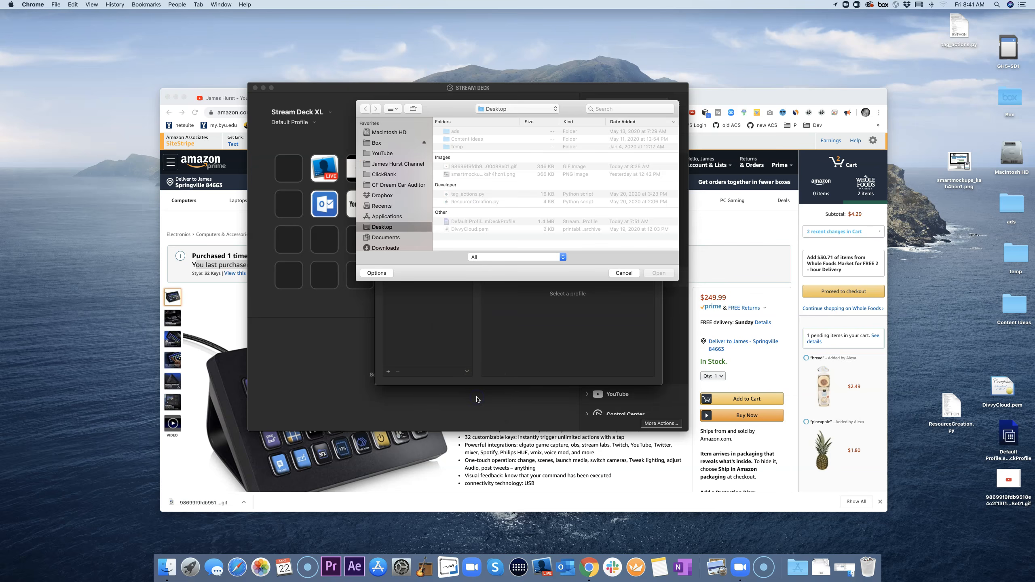
click(479, 222)
click(659, 271)
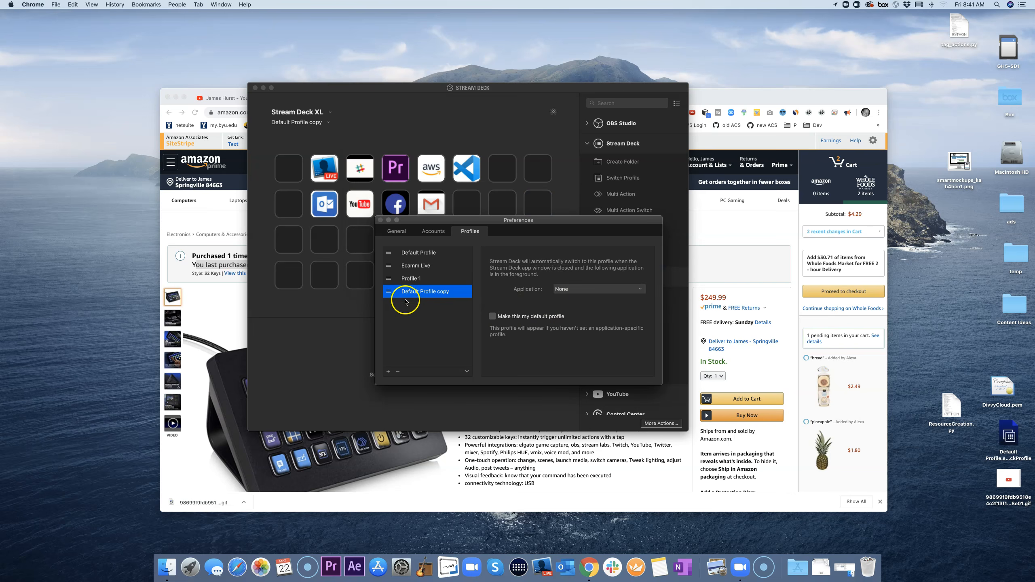
click(436, 313)
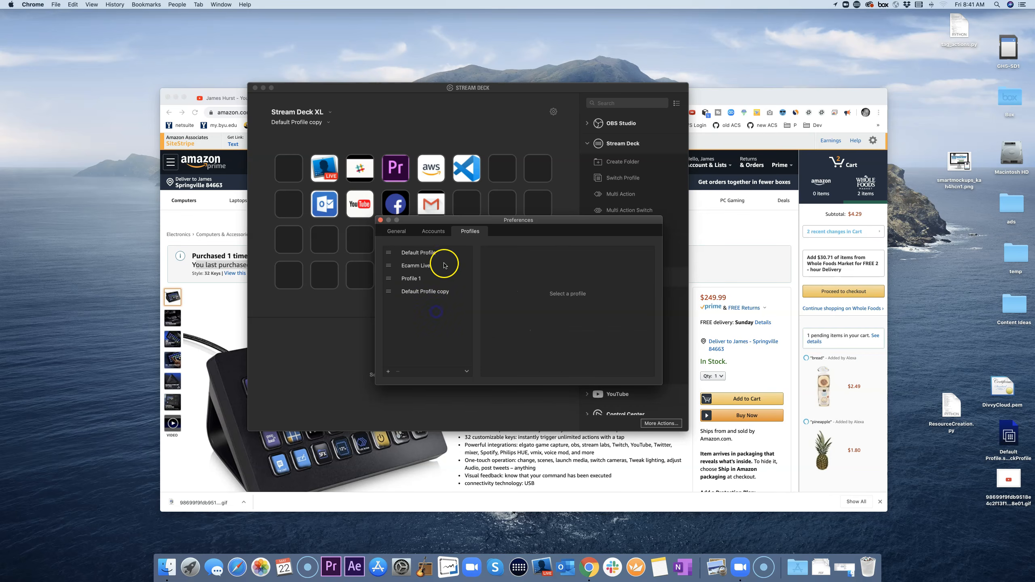
click(380, 221)
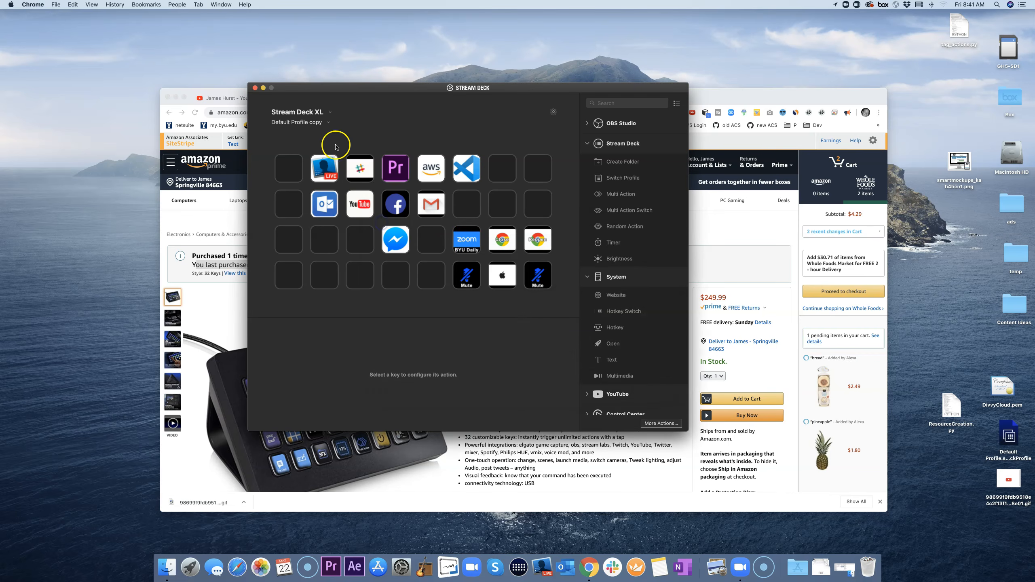
Step: Switch to the Ecamm Live profile, then to Profile 1 from the profile dropdown
click(325, 123)
click(379, 123)
click(326, 124)
click(299, 150)
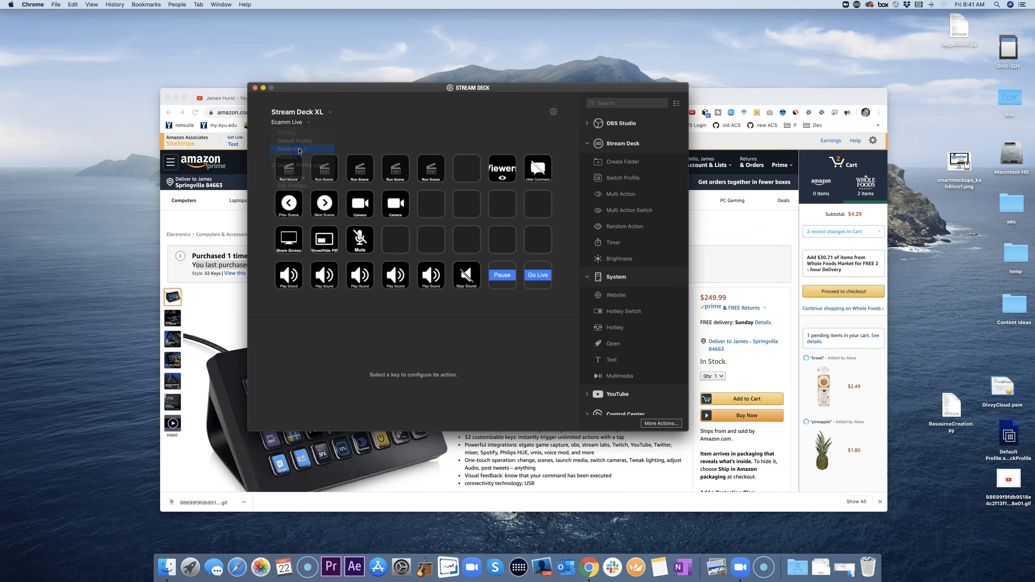
click(310, 124)
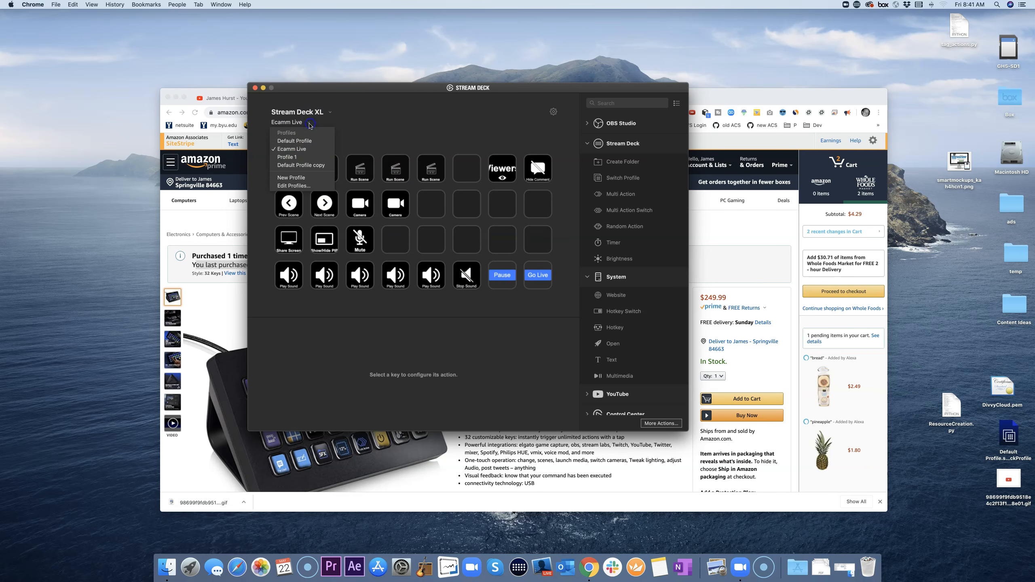
click(297, 158)
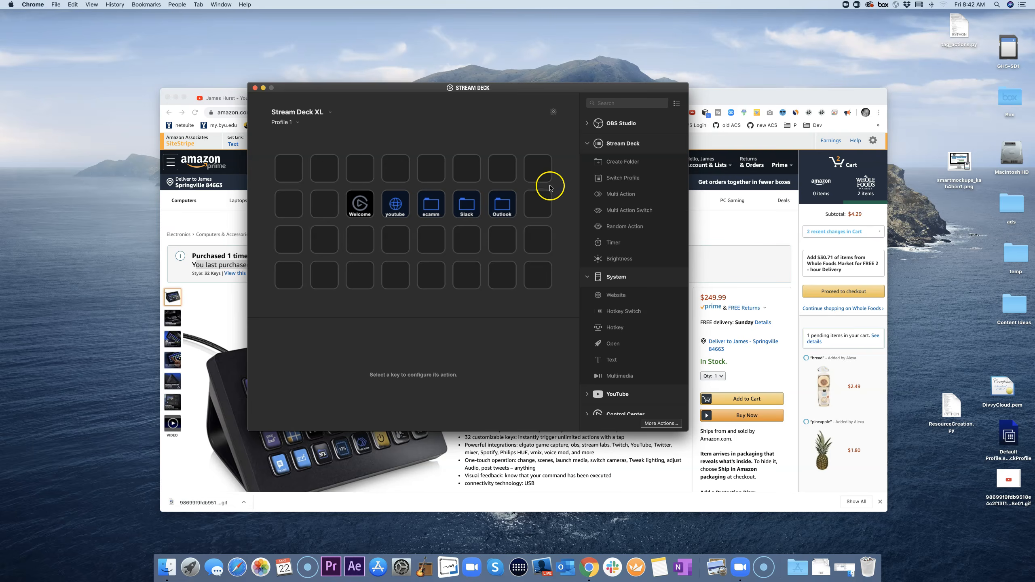
Step: Edit the action categories so the Ecamm Live actions (Go Live, Pause, Run Scene) appear
click(722, 242)
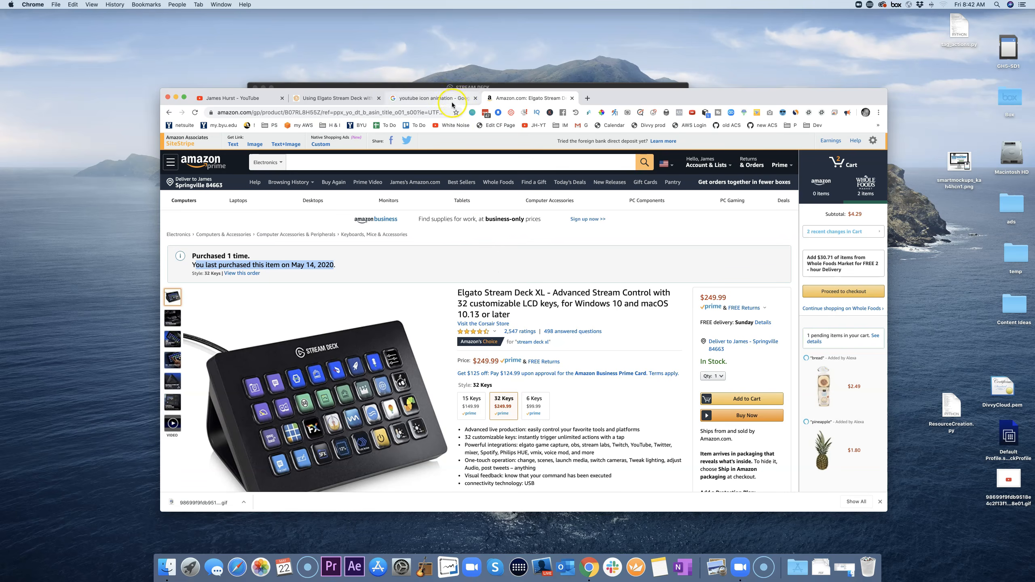
click(557, 87)
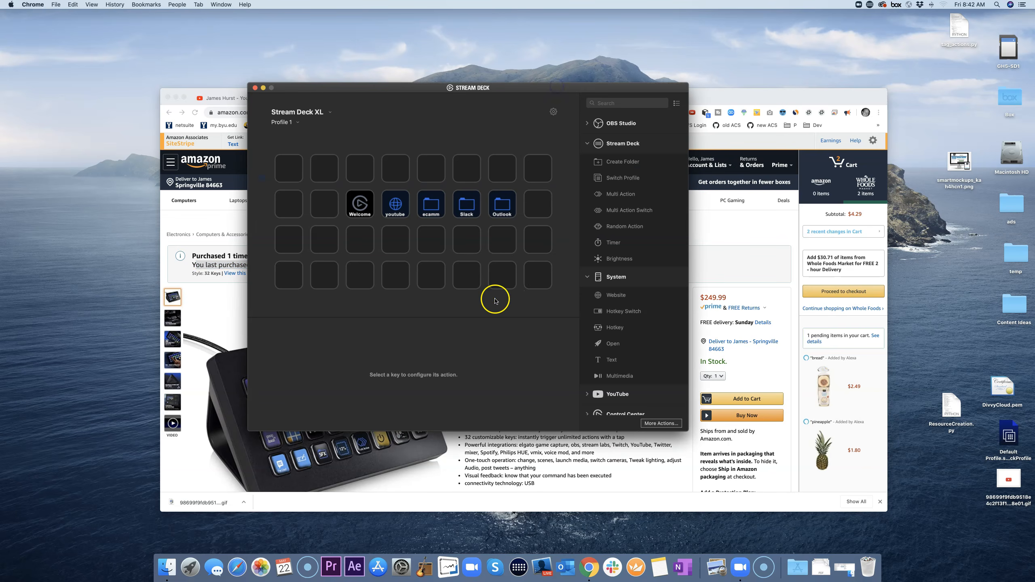
click(444, 309)
click(588, 124)
click(676, 104)
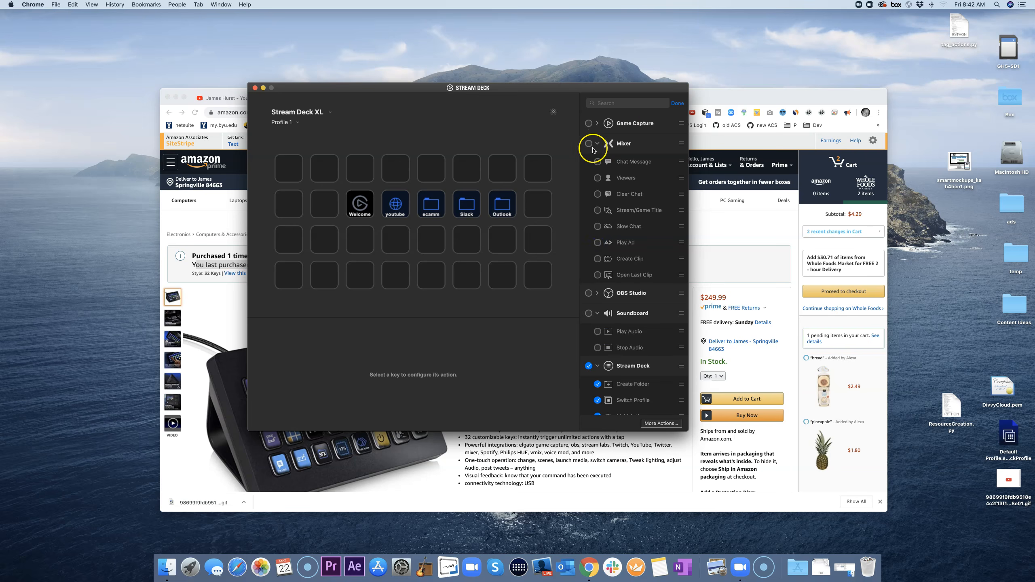
scroll(641, 256, down, 15)
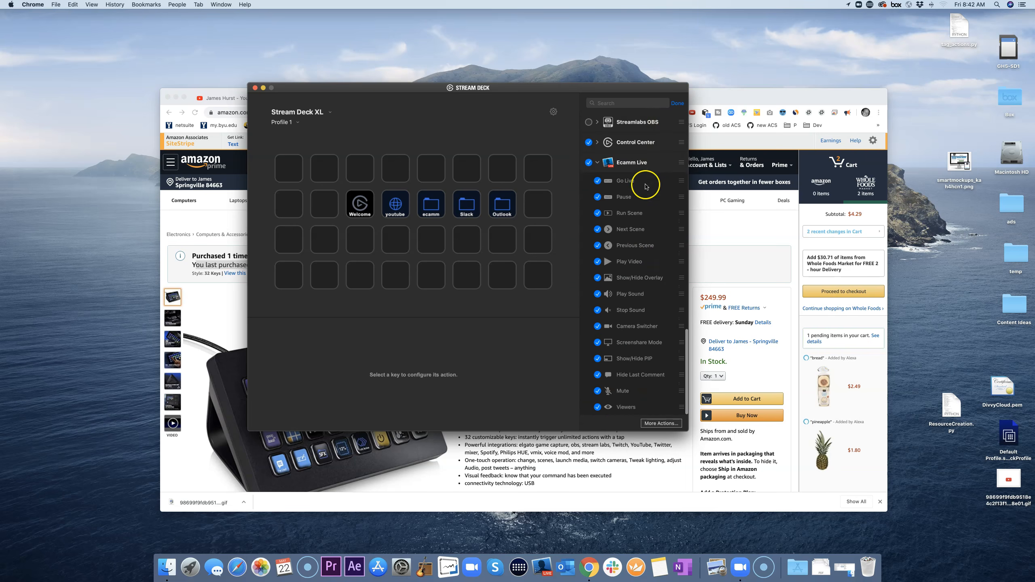
click(677, 103)
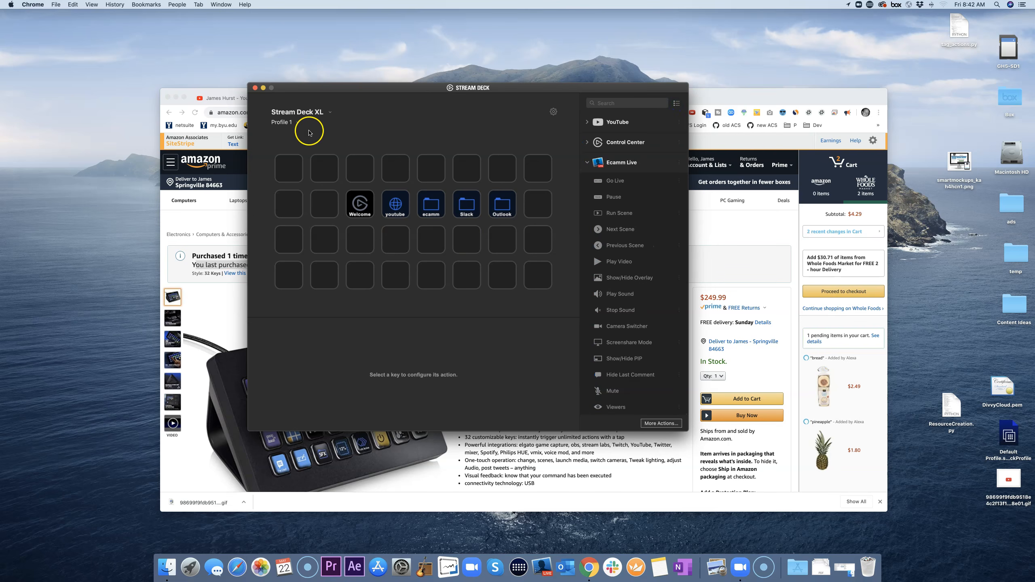
Step: Switch to the Ecamm Live profile and reopen the profile list
click(286, 123)
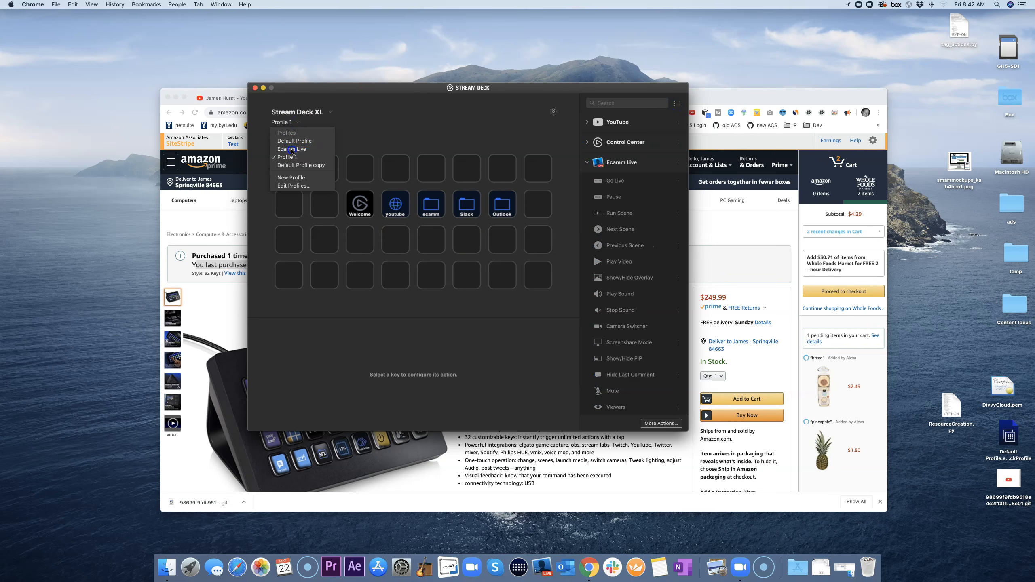
click(292, 149)
click(293, 122)
Step: Switch to Default Profile, open its Ecamm Live folder key, and launch Ecamm Live beside Stream Deck
click(297, 141)
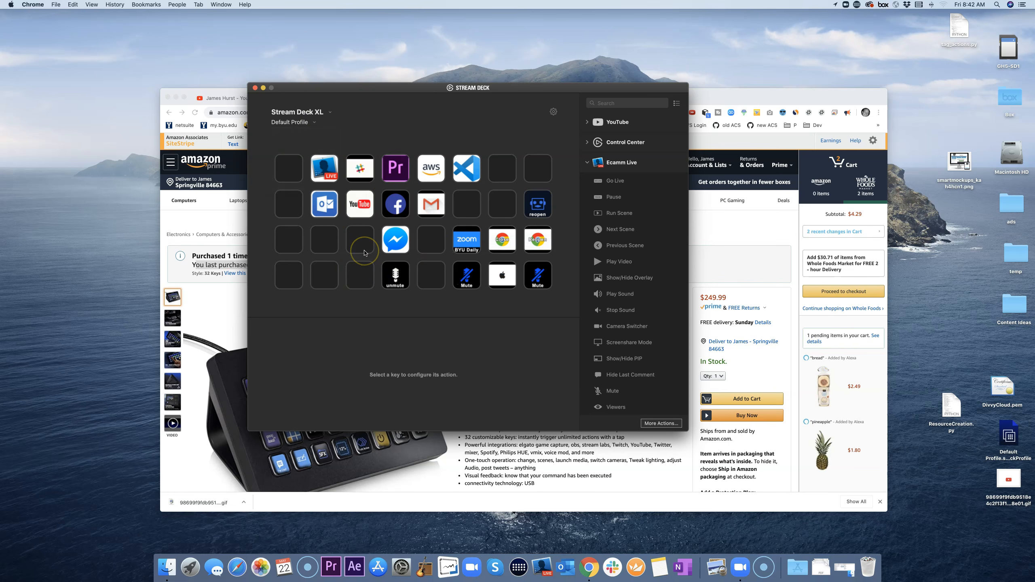
double_click(324, 175)
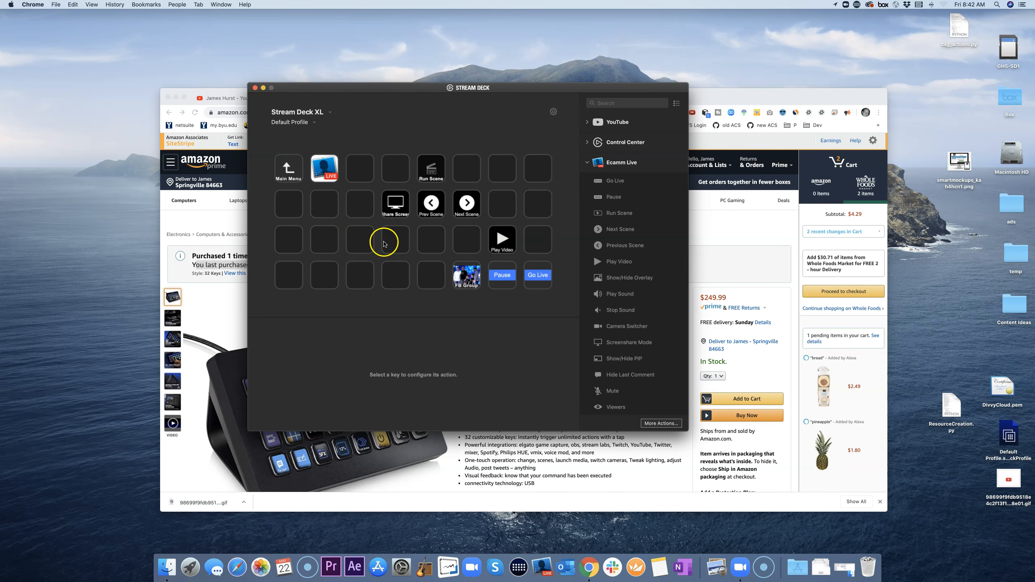
click(545, 570)
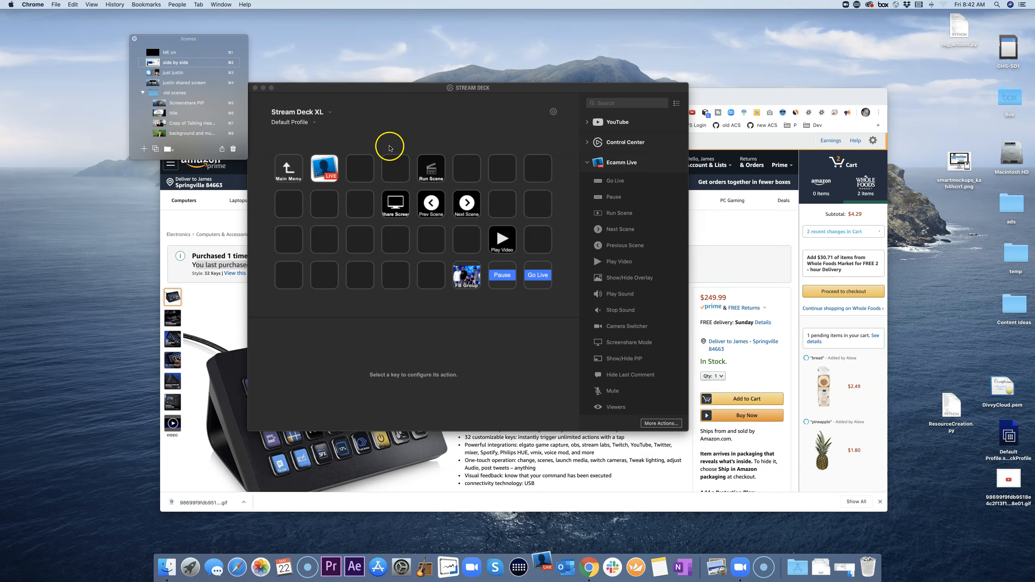
drag(389, 86, 412, 158)
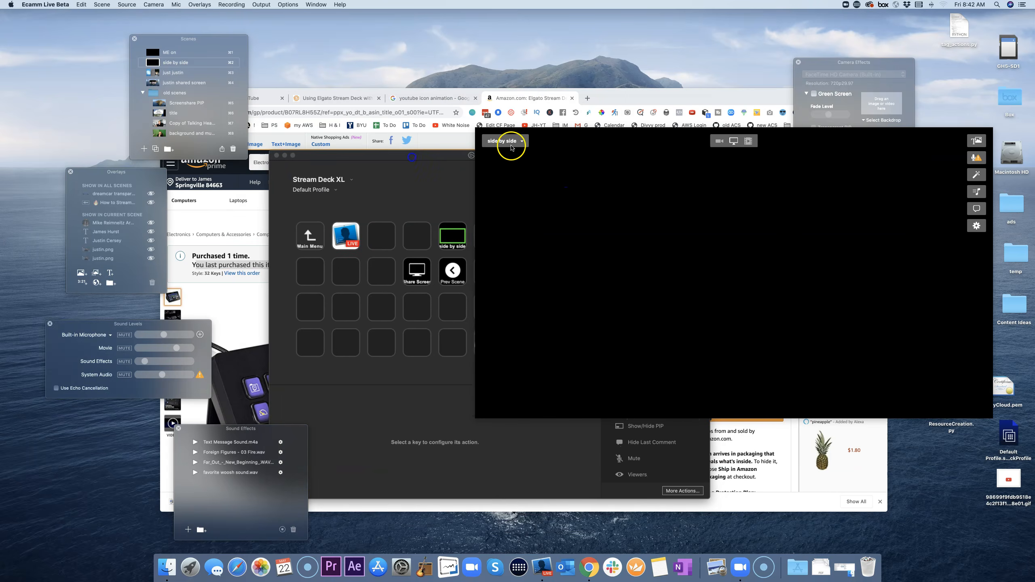
Step: Load and pause the How to Stream recording, then share the primary display in the preview
mouse_move(625, 146)
mouse_down()
mouse_move(617, 129)
mouse_move(585, 125)
mouse_up()
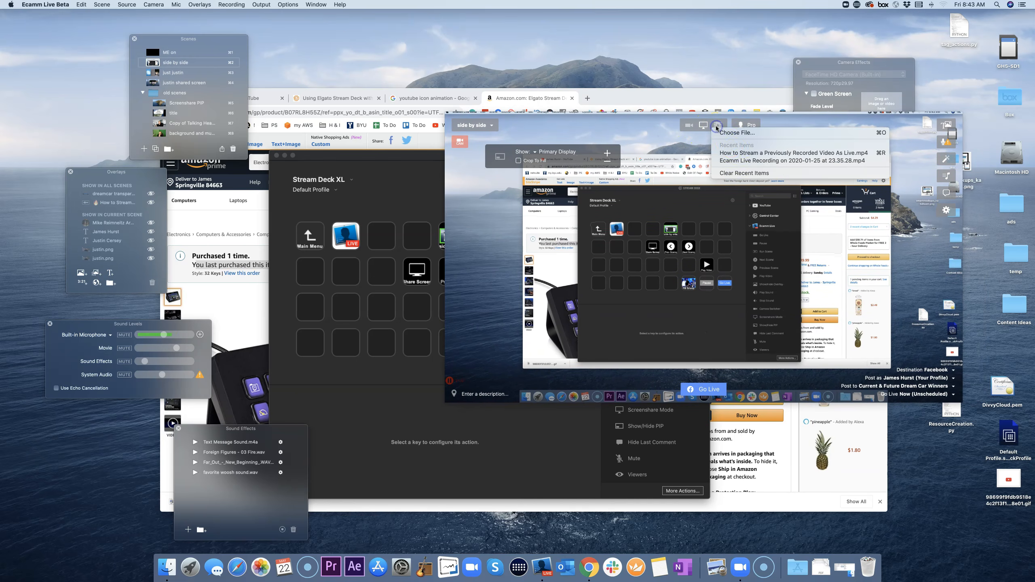
click(732, 207)
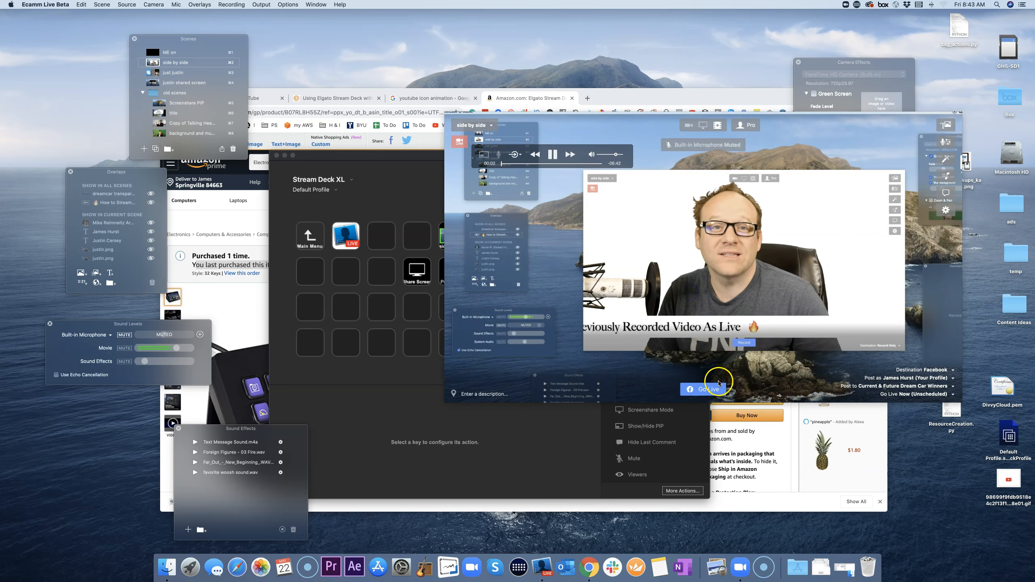
click(557, 155)
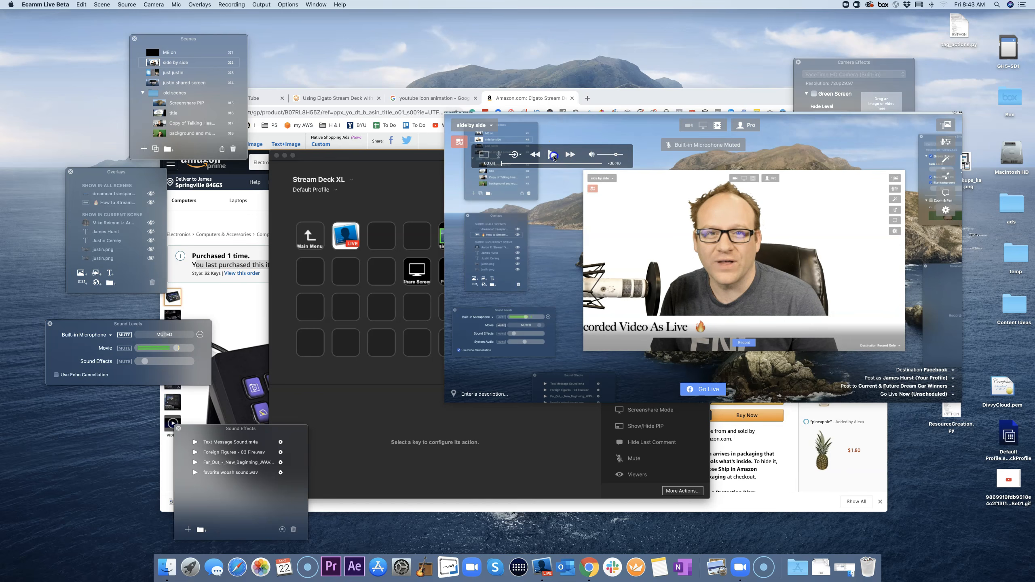
click(722, 127)
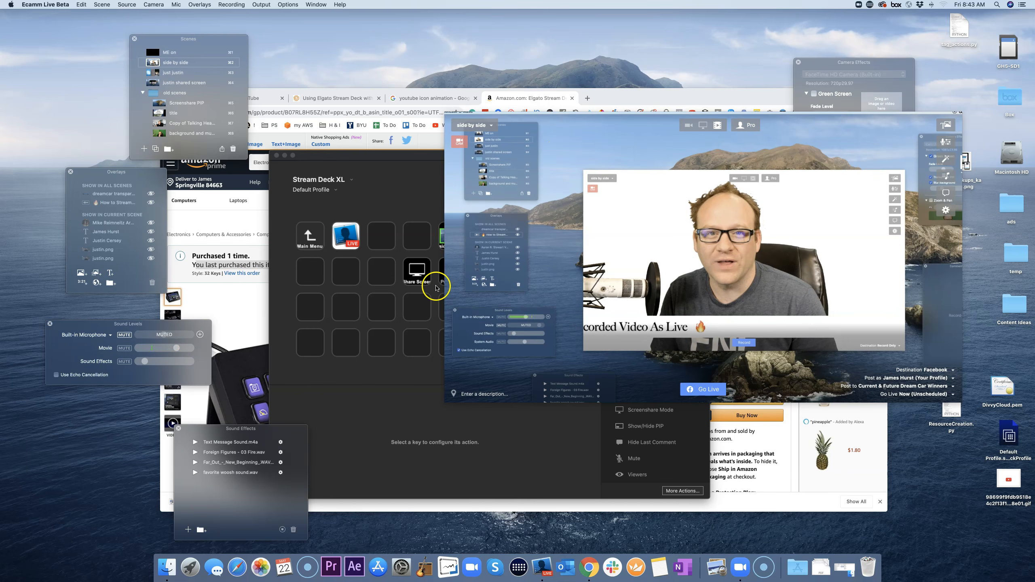
click(415, 275)
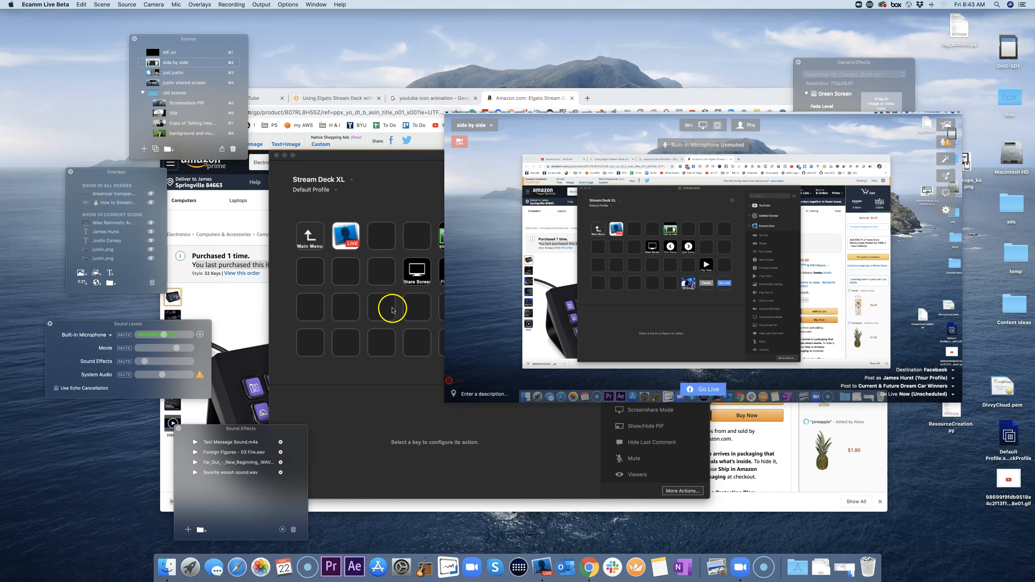
click(407, 307)
Step: Assign the How to Stream recording to the Play Video key, then select an empty third-row key
click(524, 311)
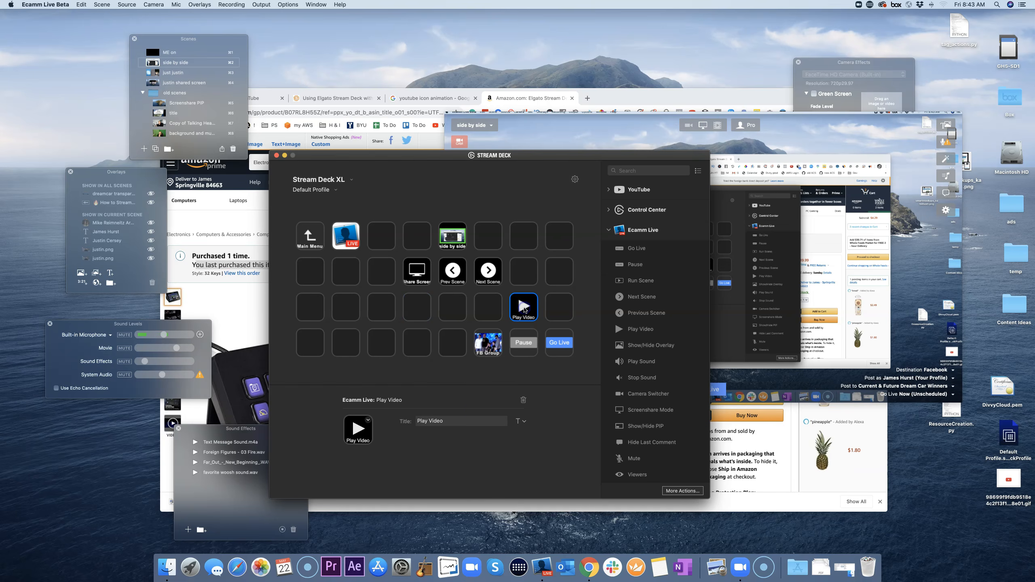
click(449, 435)
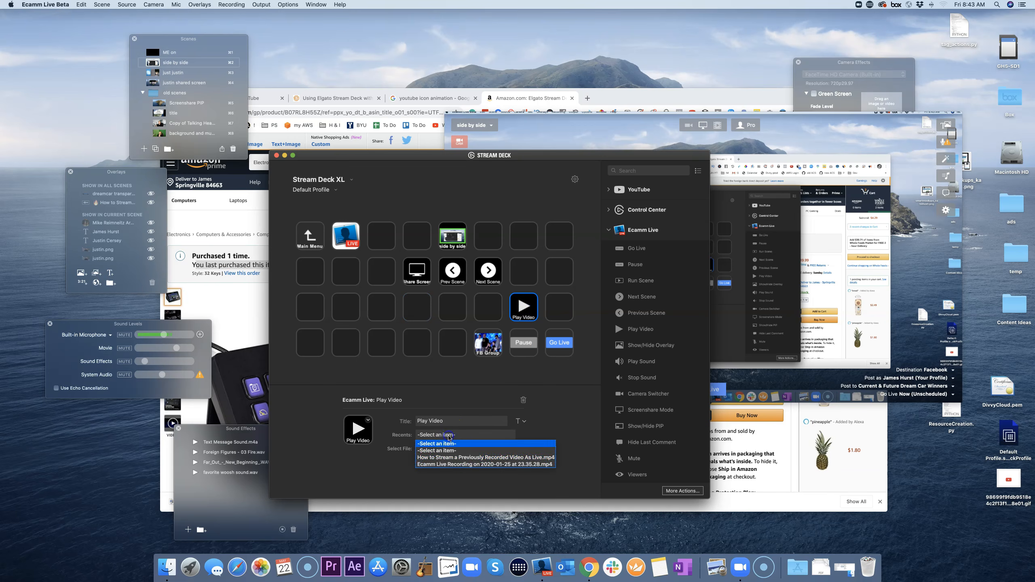
click(461, 458)
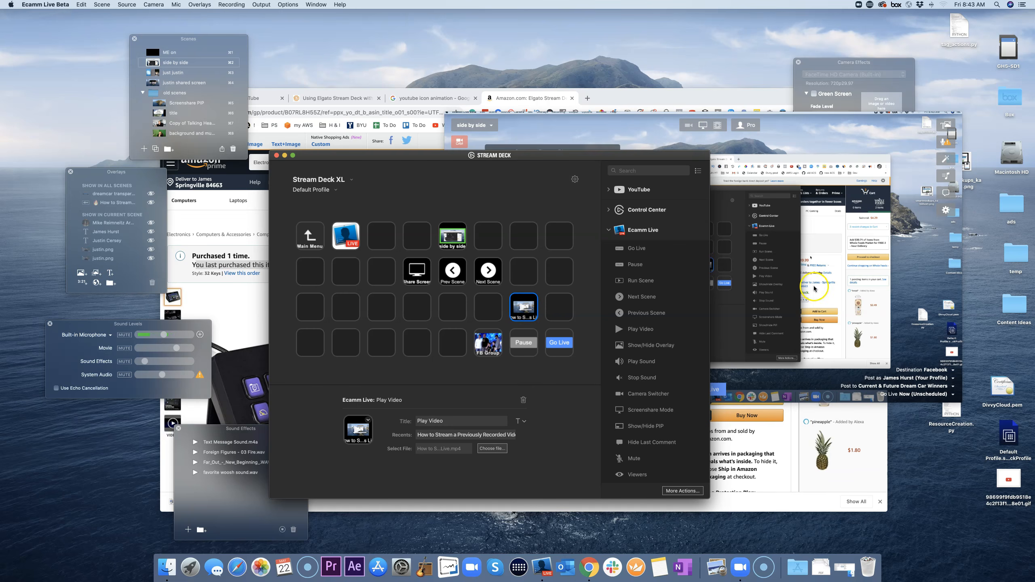
click(713, 286)
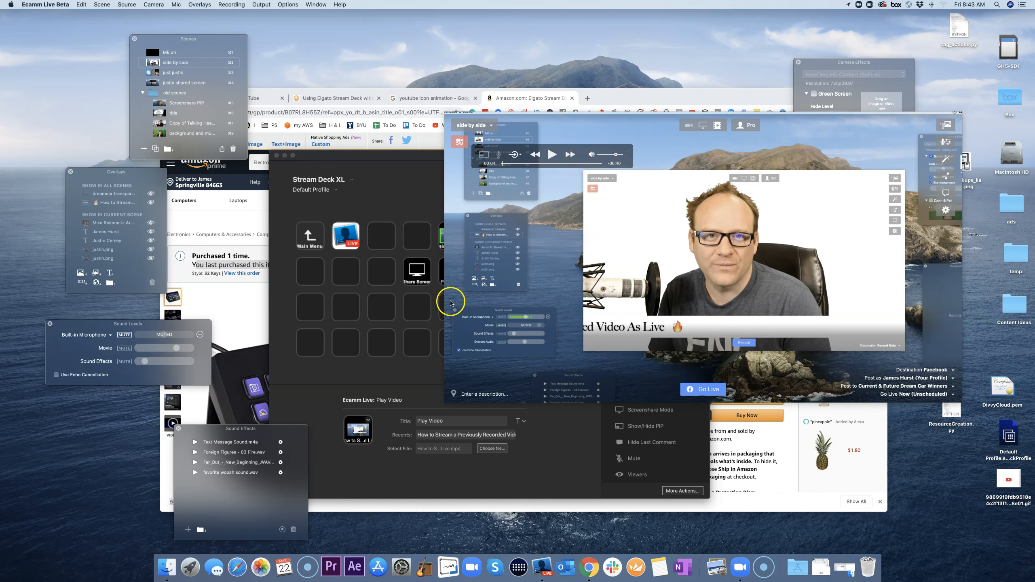
click(420, 307)
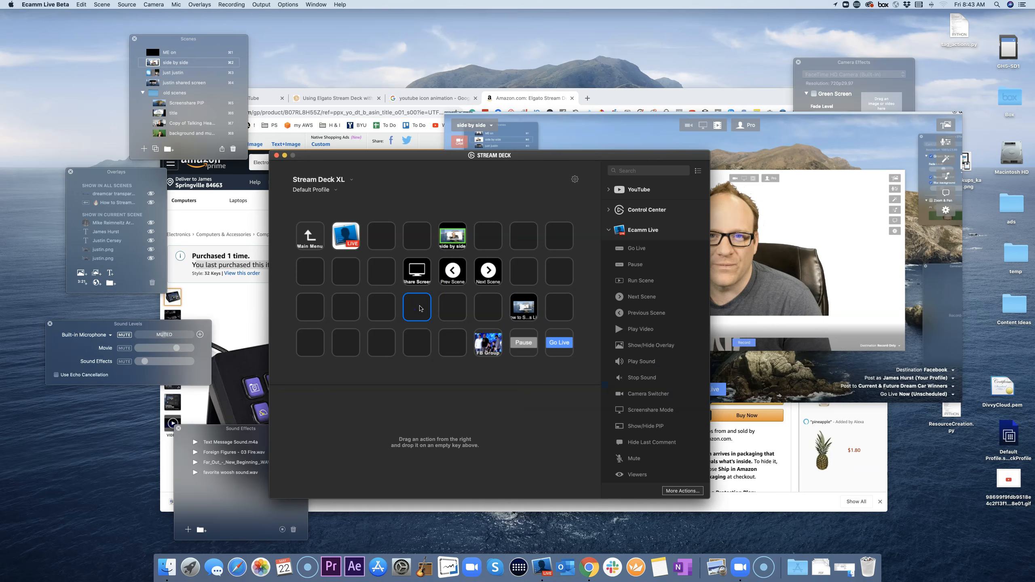
Step: Add an Ecamm Live text overlay reading Open Phones with the call-in phone number
click(766, 282)
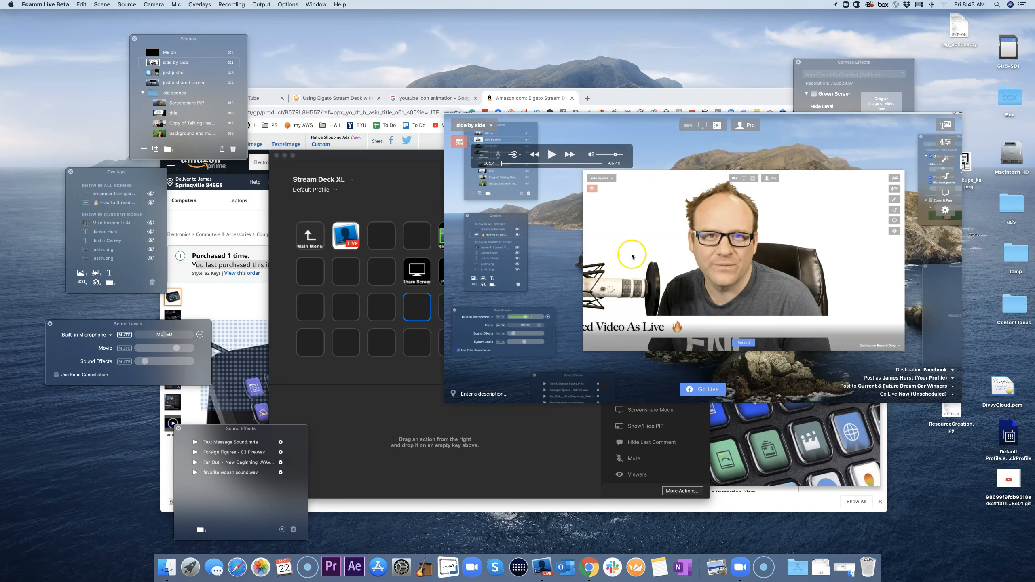
click(110, 273)
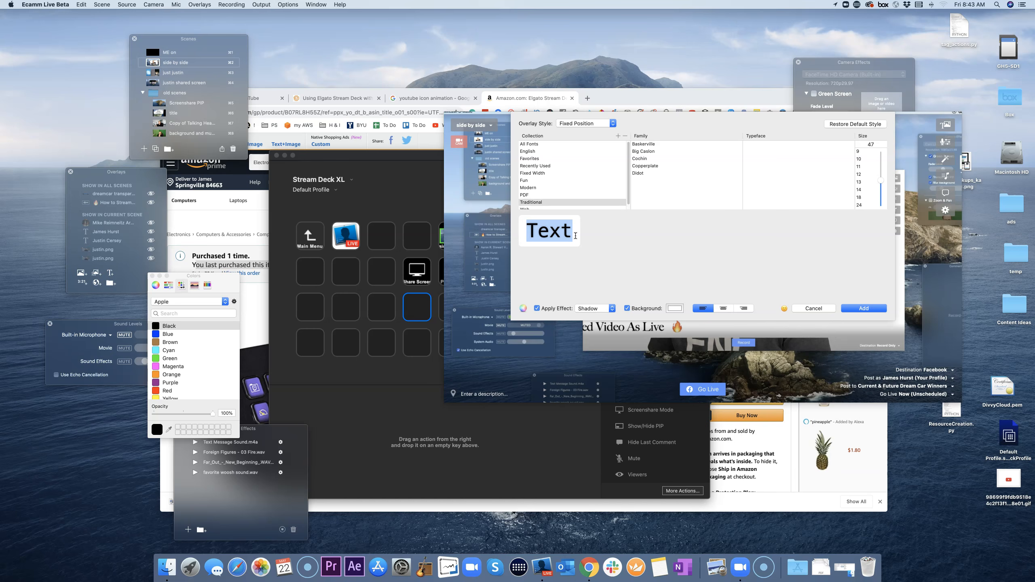
text(Taking Your)
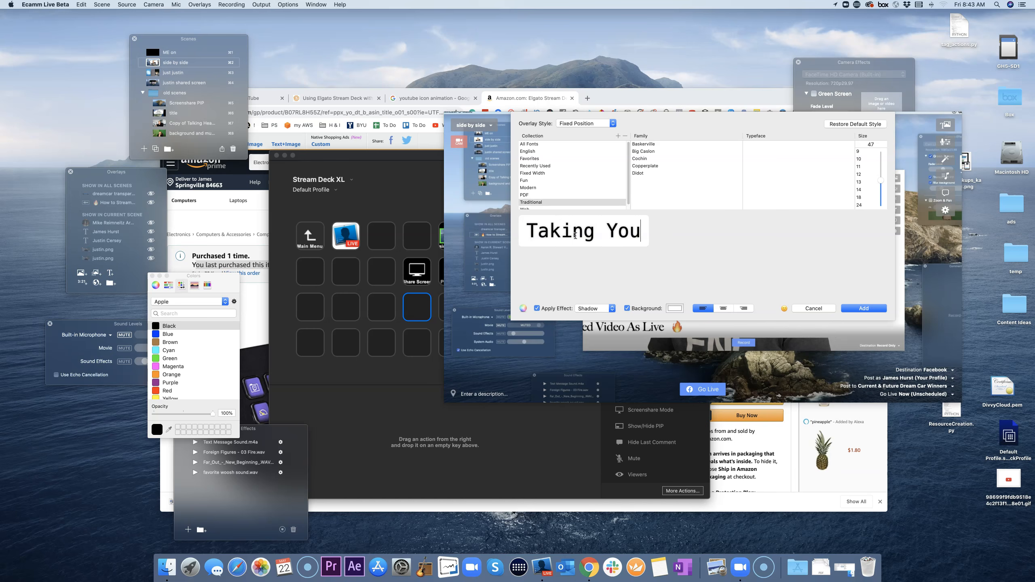
key(BackSpace)
key(BackSpace)
key(BackSpace)
key(BackSpace)
key(BackSpace)
key(BackSpace)
key(BackSpace)
key(BackSpace)
key(BackSpace)
key(BackSpace)
key(BackSpace)
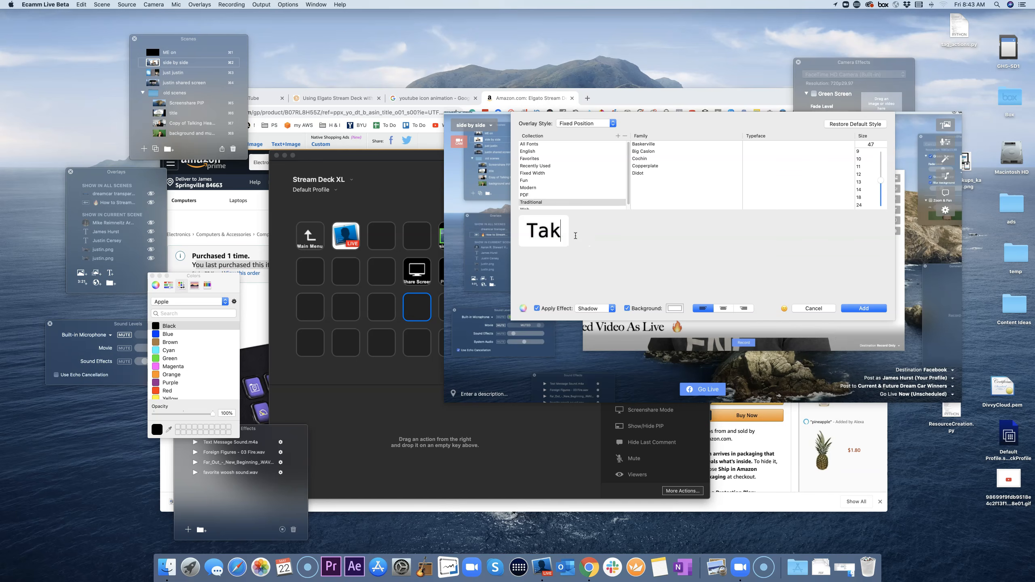
text(Open P)
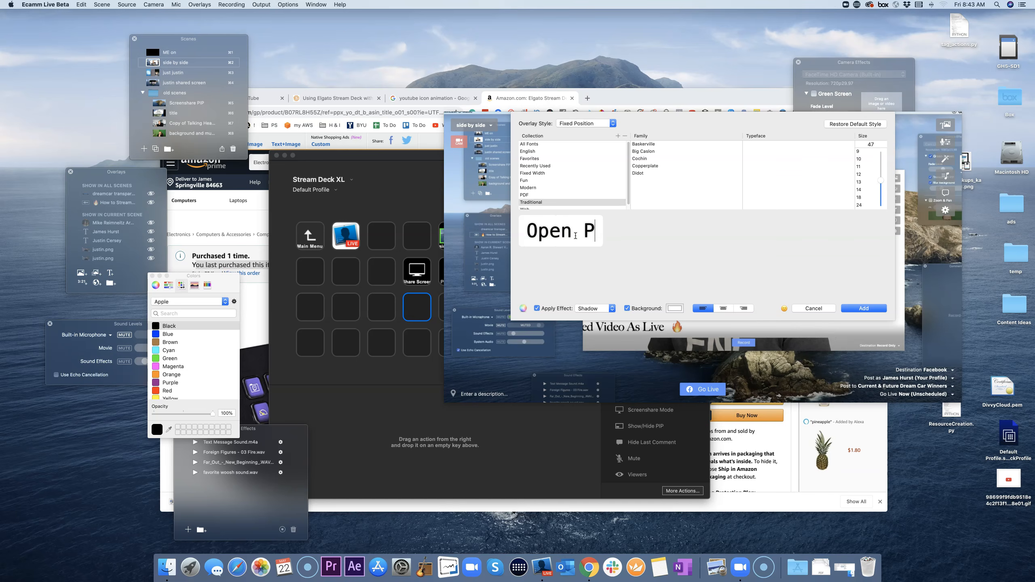
text(hones thi)
key(BackSpace)
key(BackSpace)
key(BackSpace)
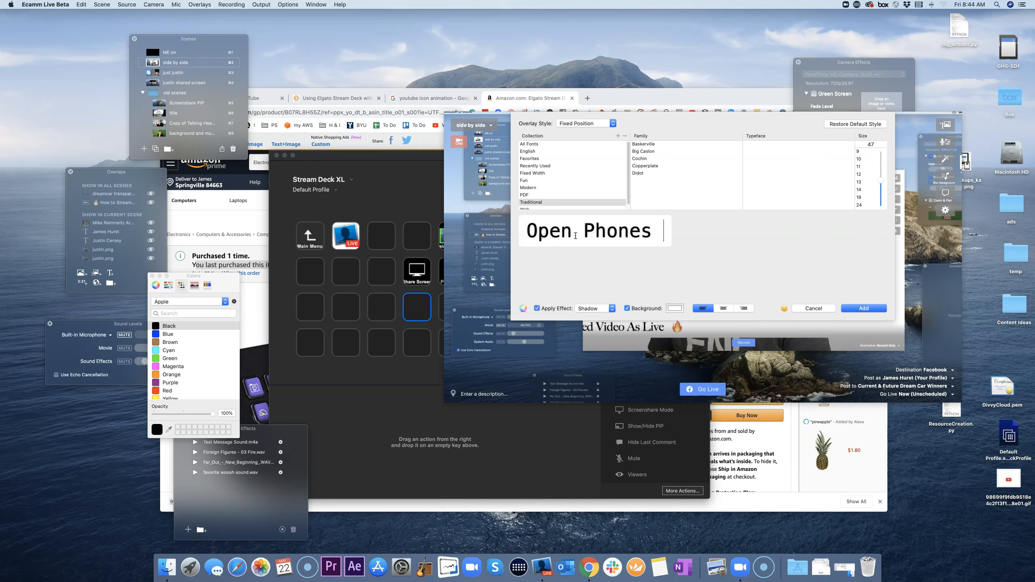
text(Call )
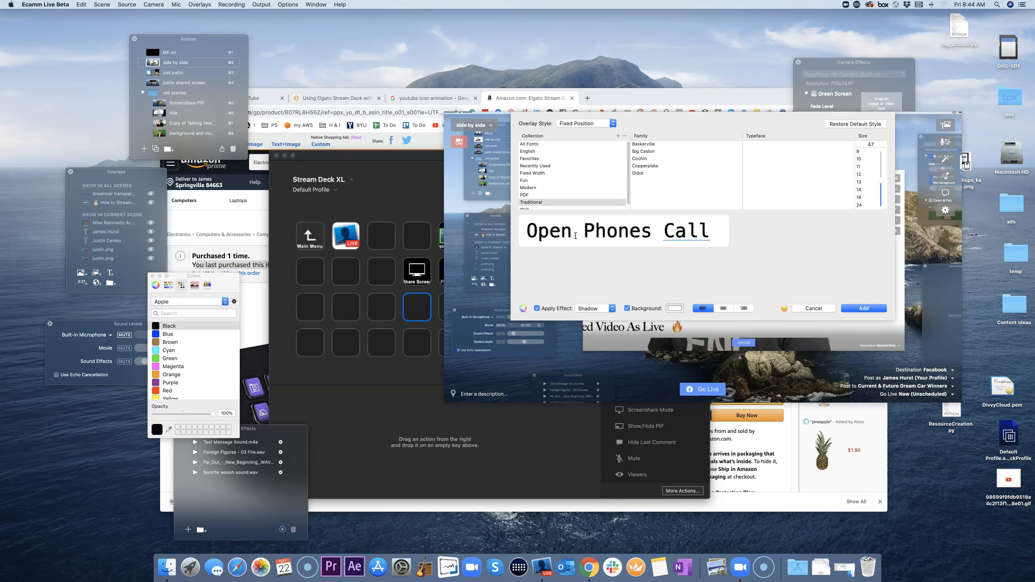
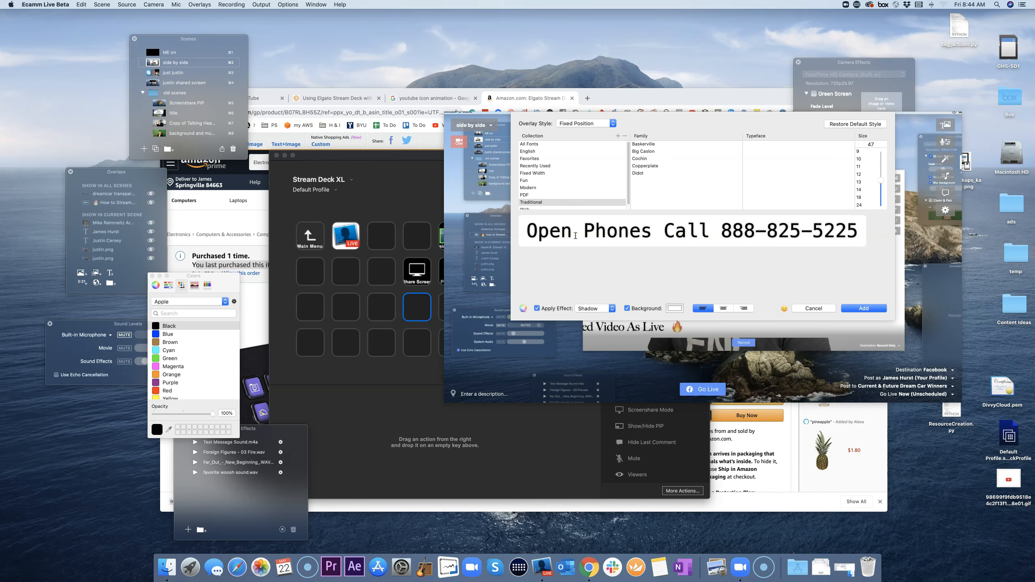
key(Return)
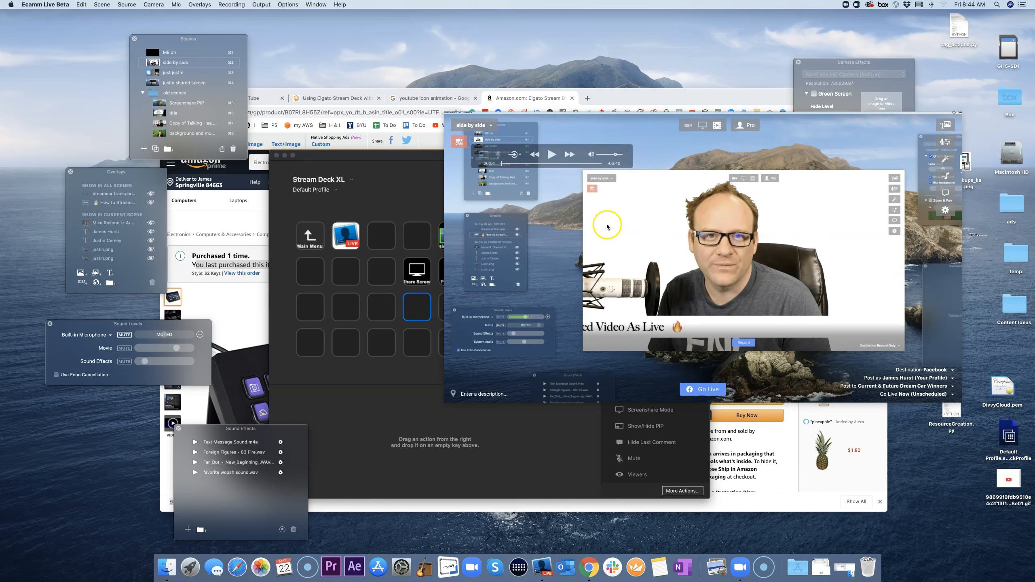
Step: Move and resize the phone overlay into a wide lower third
drag(718, 345, 645, 353)
drag(808, 354, 865, 354)
mouse_move(462, 356)
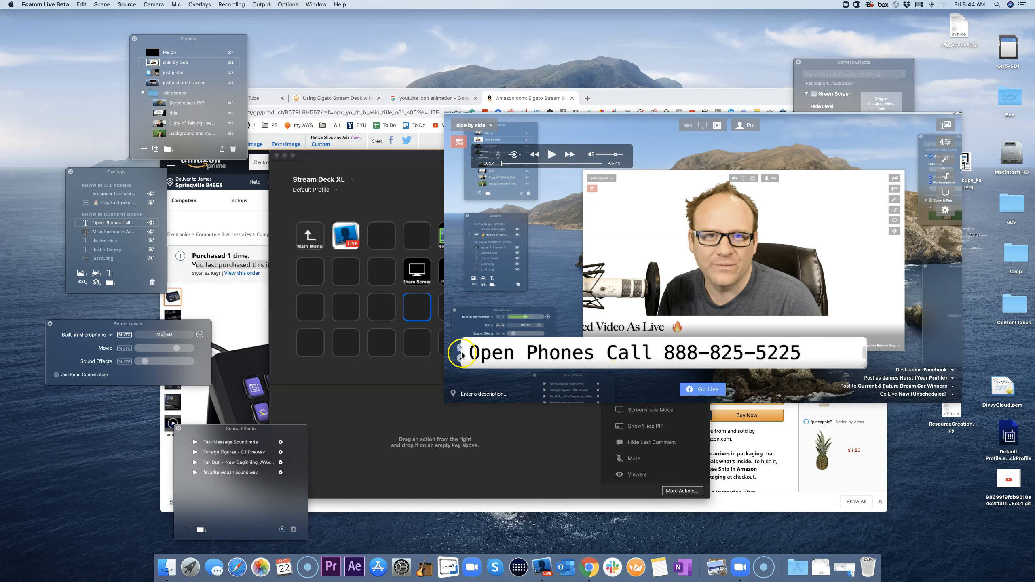
drag(463, 356, 490, 354)
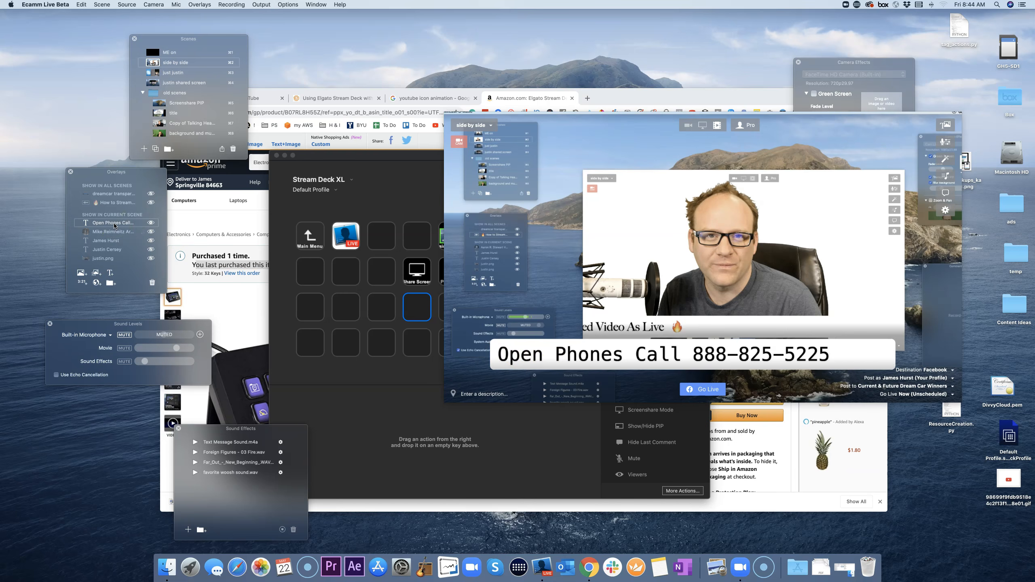
Step: Set the phone overlay to Show in All Scenes and hide it
drag(114, 217, 116, 191)
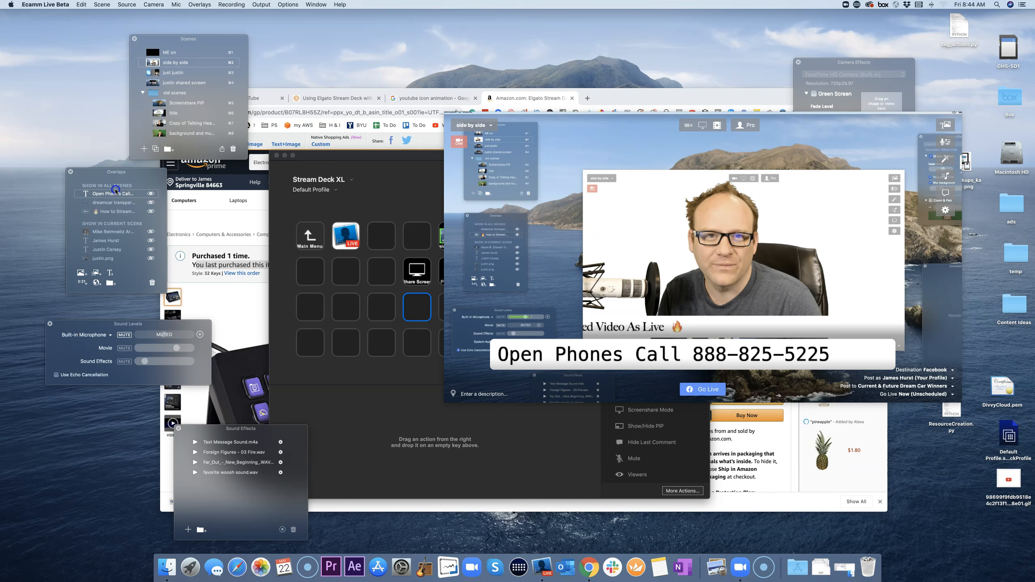
click(151, 195)
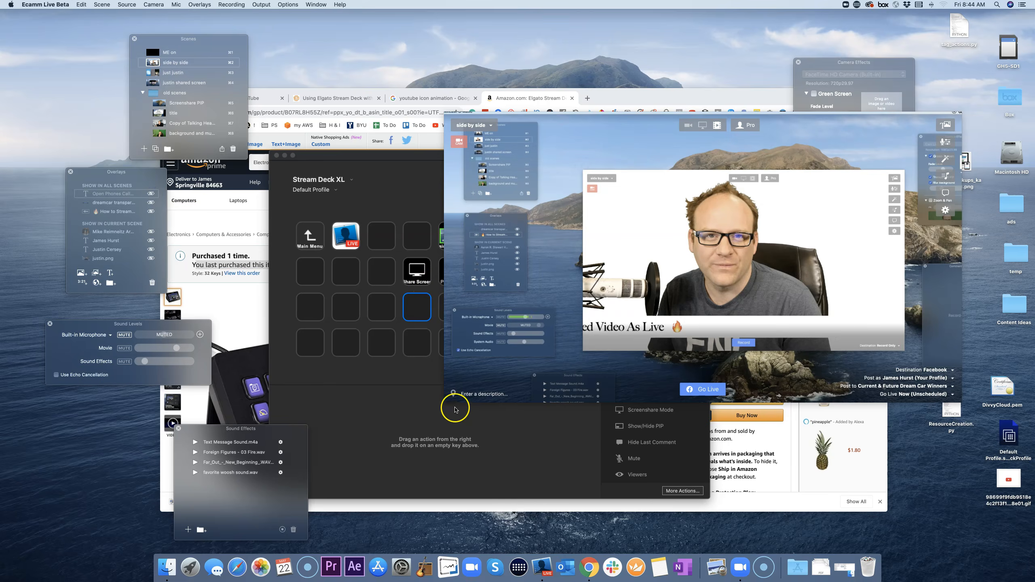
click(408, 411)
scroll(659, 386, up, 1)
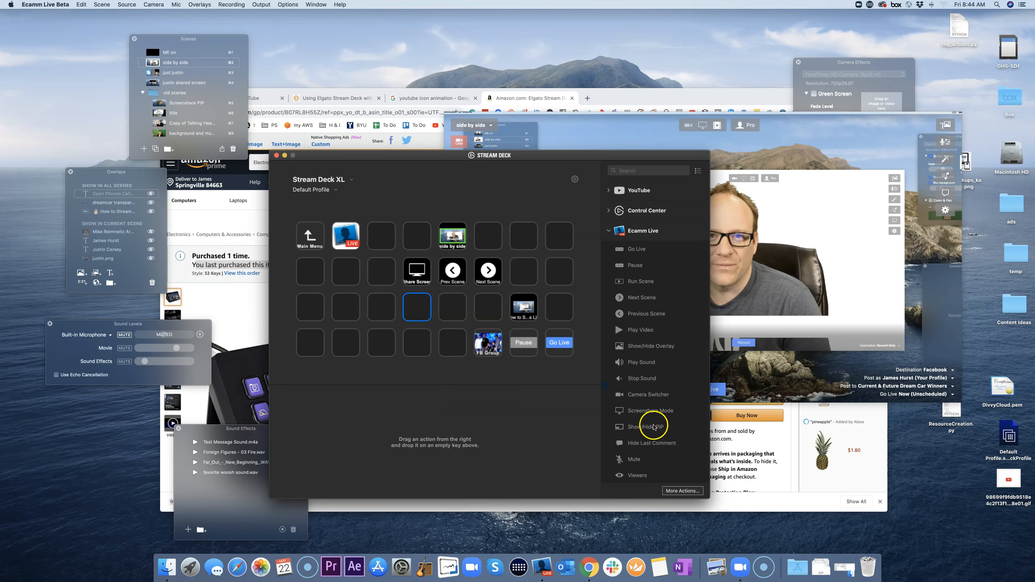
Step: Put an Ecamm Show/Hide Overlay action on the empty third-row key, titled Open Phones
scroll(648, 345, down, 1)
scroll(649, 349, up, 2)
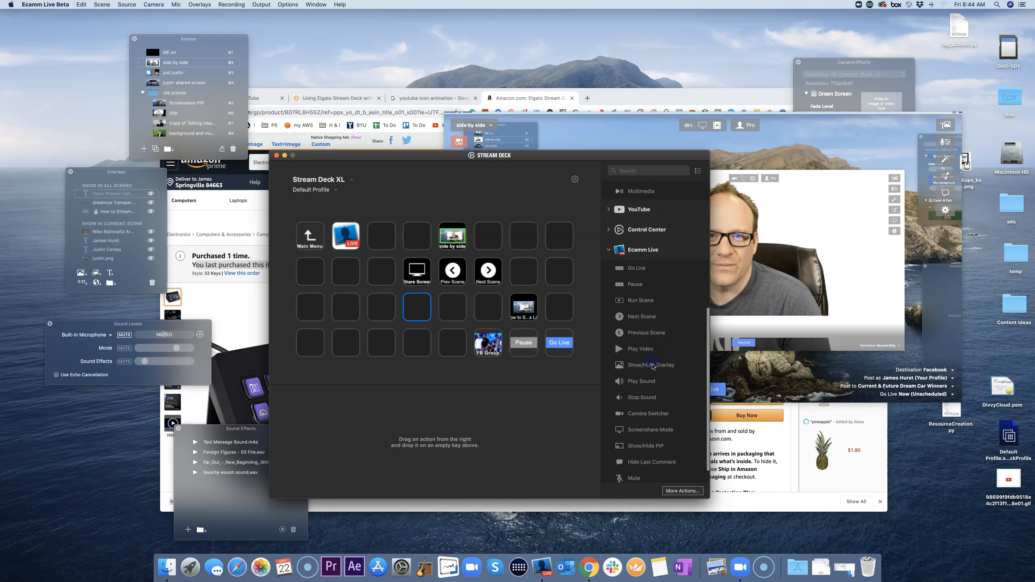
drag(652, 365, 422, 308)
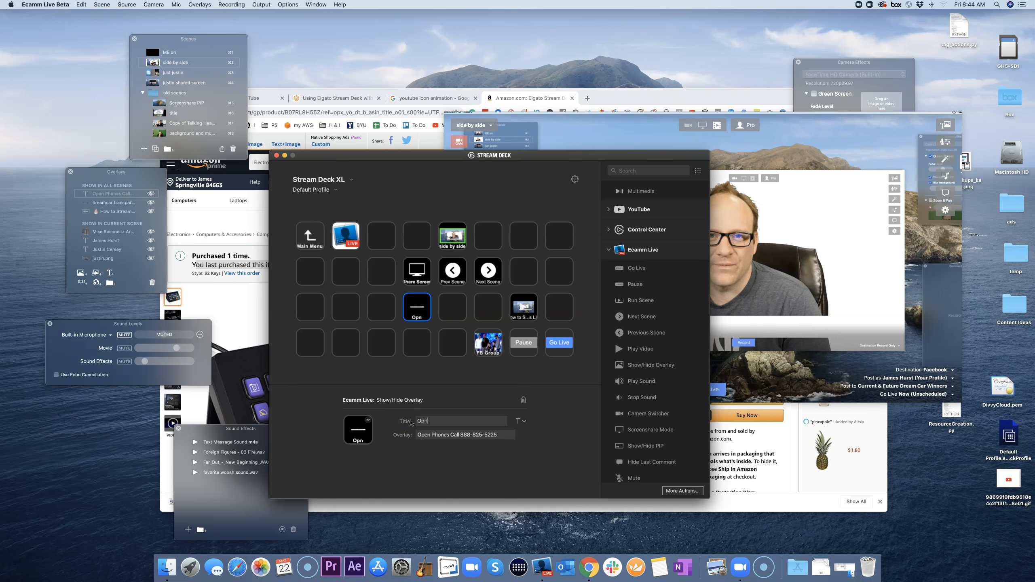
key(Return)
key(BackSpace)
click(468, 460)
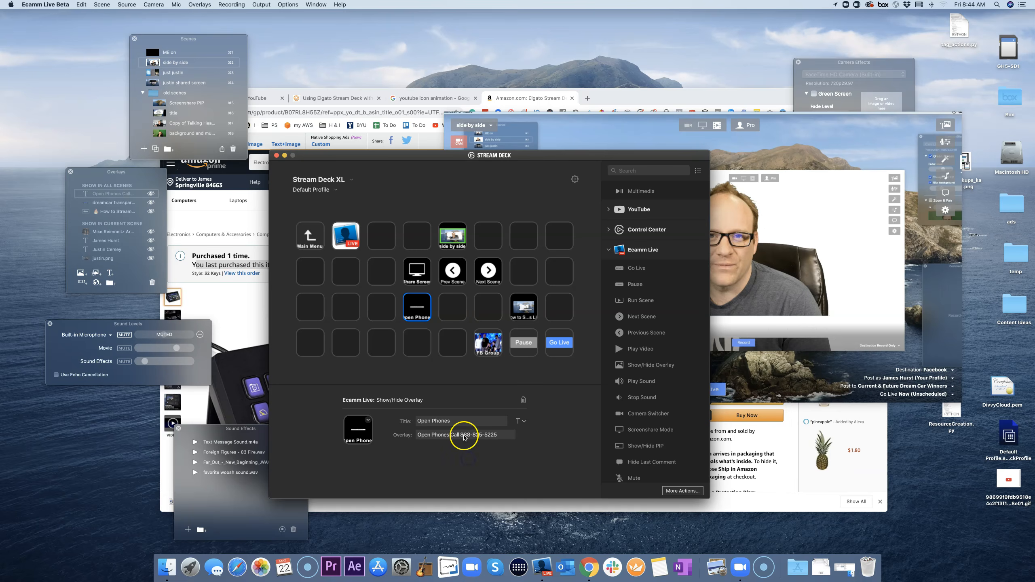
click(736, 315)
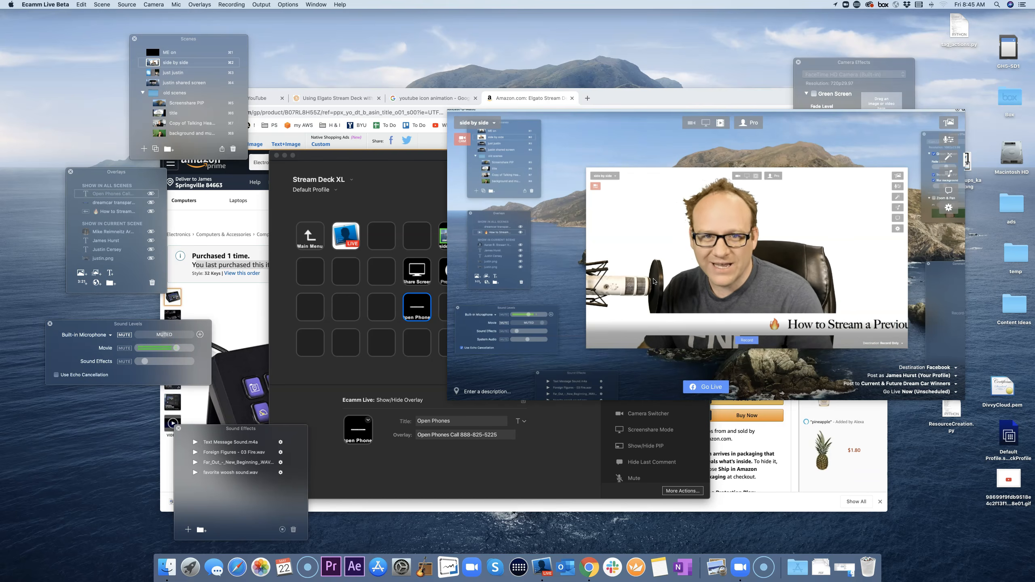
Step: Pause Ecamm's playing movie and select the empty key below Next Scene
mouse_move(599, 222)
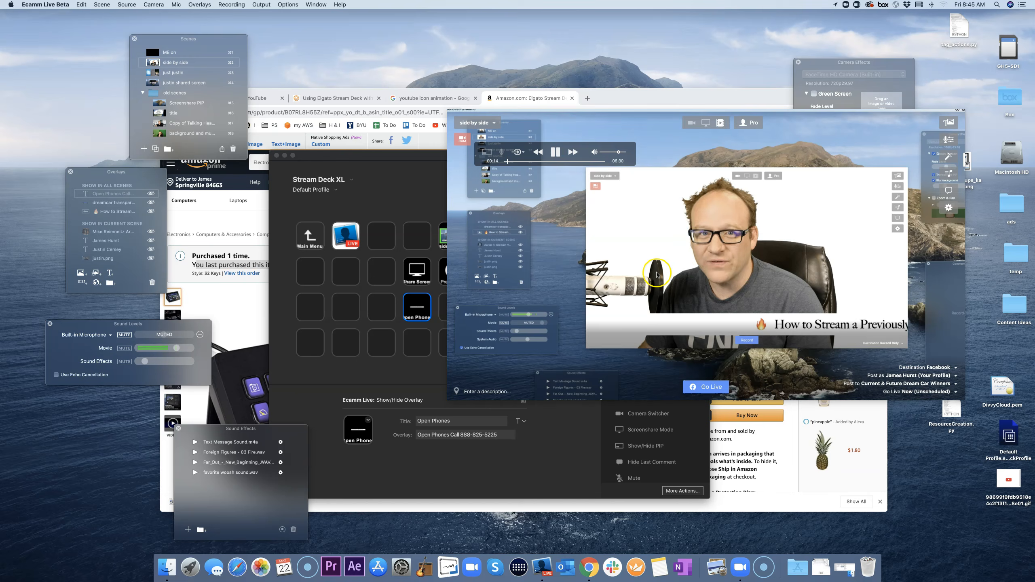
click(556, 153)
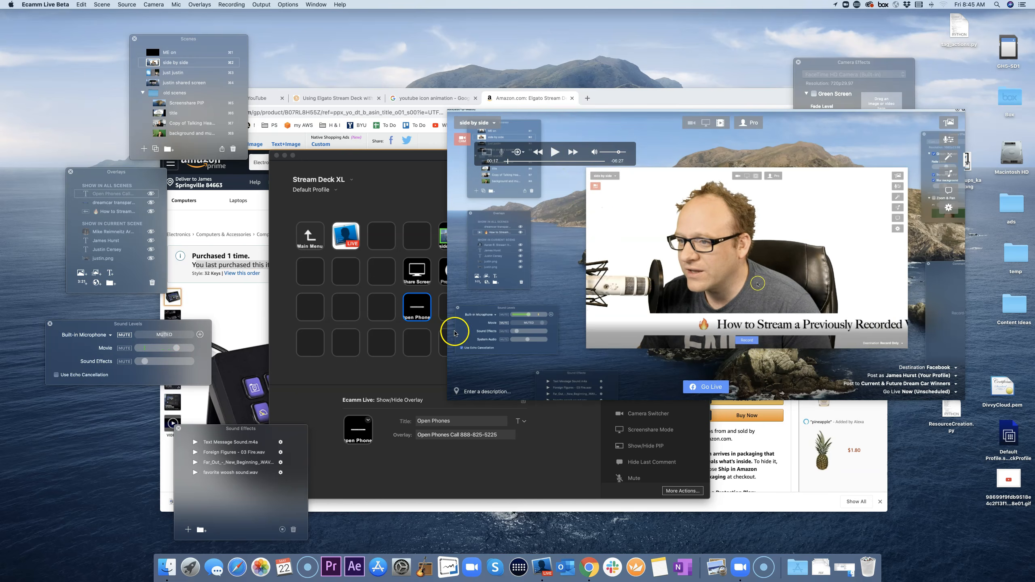
click(420, 342)
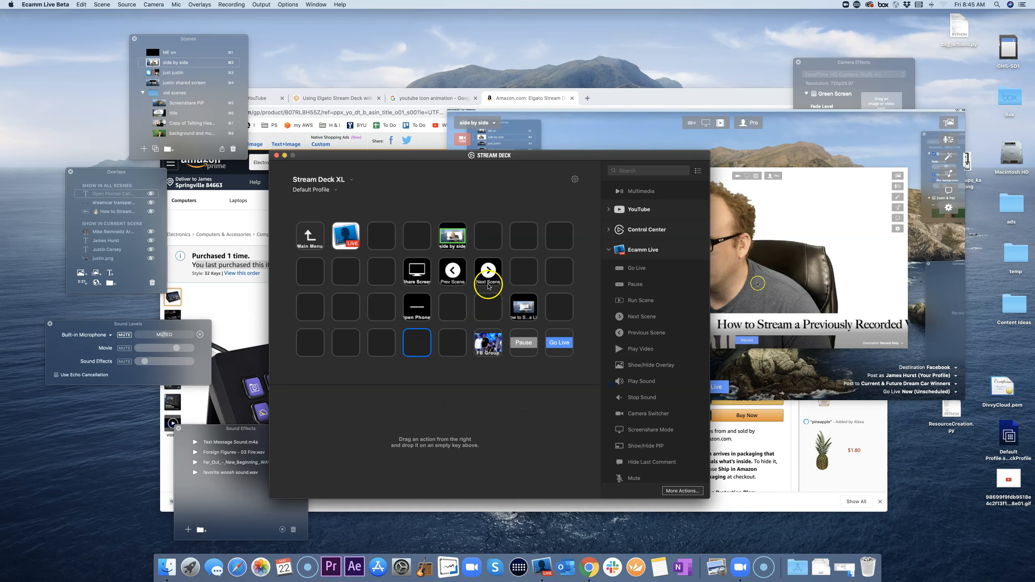
click(488, 304)
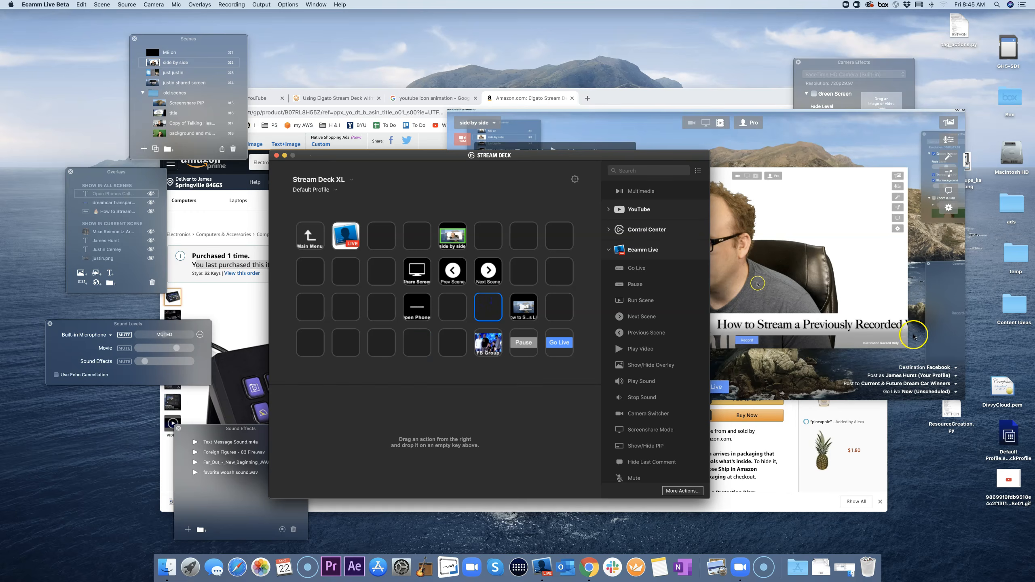
click(859, 301)
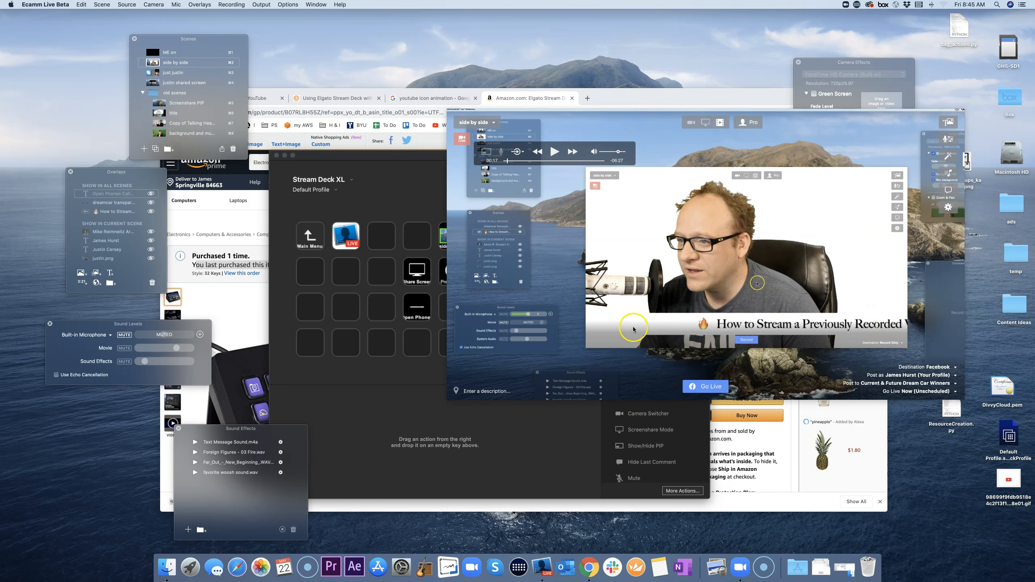
Step: Cycle through Ecamm scenes 3 to 8, ending on background and music
key(super+3)
key(super+4)
key(super+5)
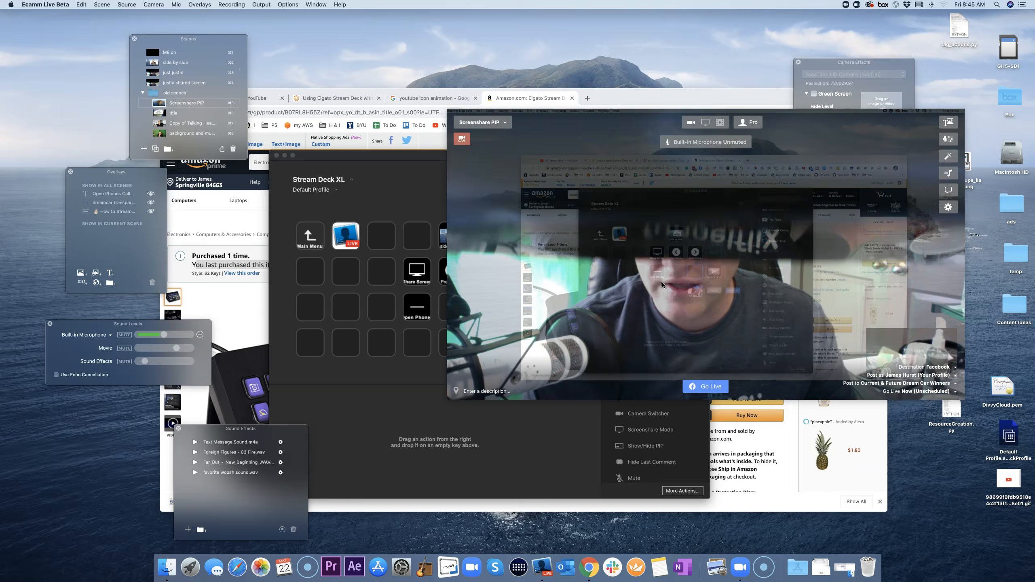
key(super+6)
key(super+7)
key(super+8)
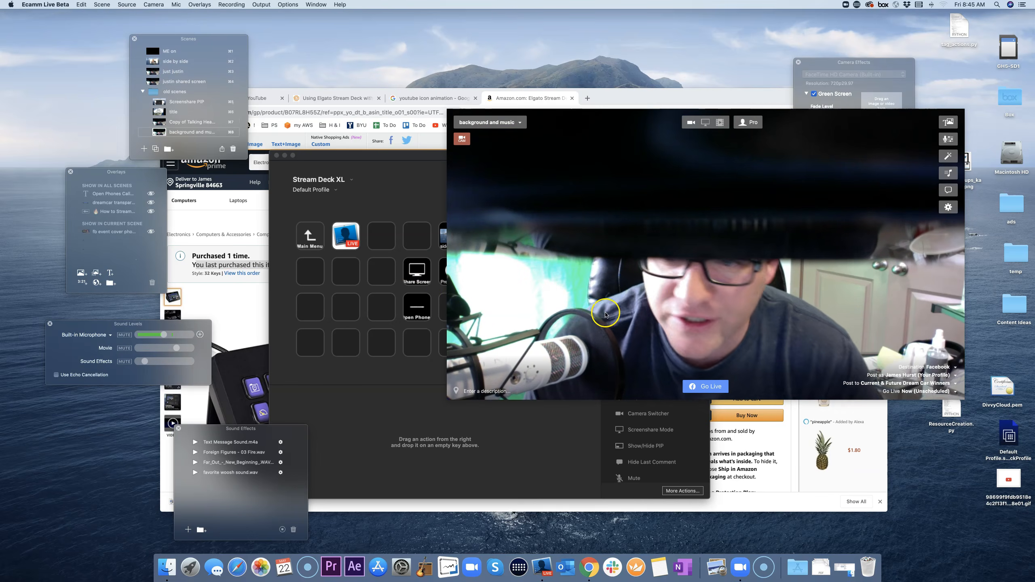
click(417, 278)
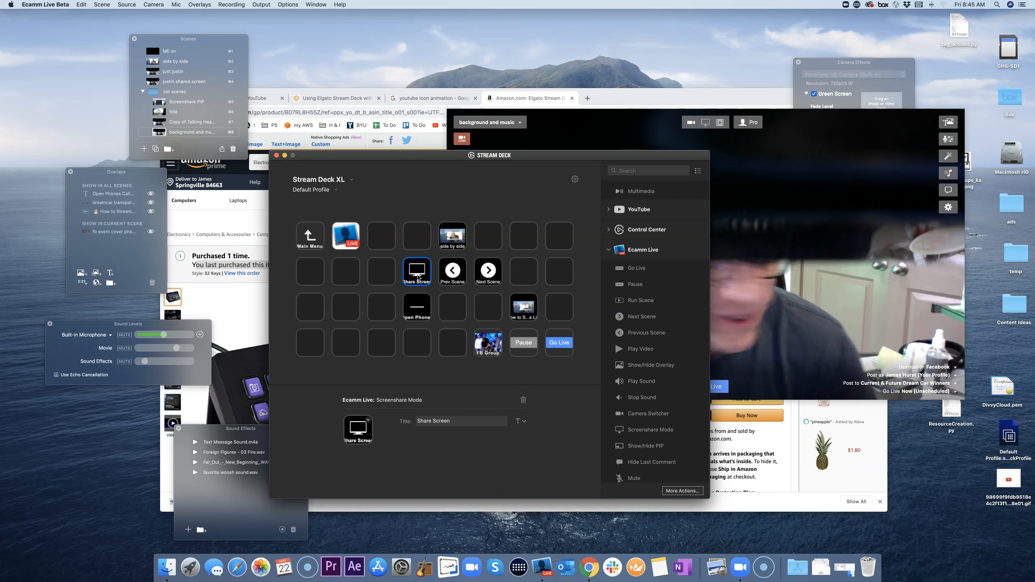
Step: Close Ecamm Live's floating camera preview and return to the Stream Deck profile
click(763, 313)
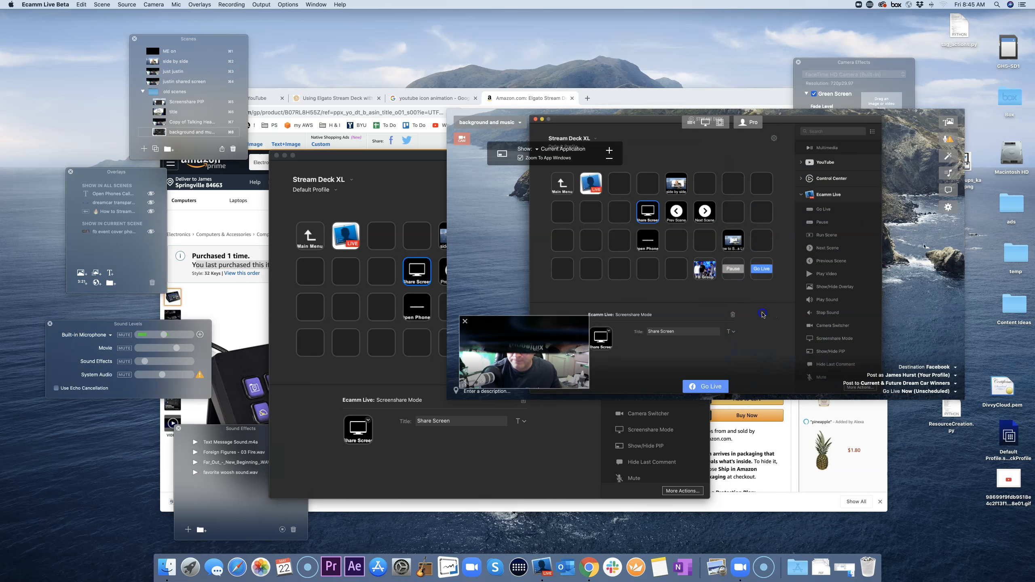
mouse_move(497, 324)
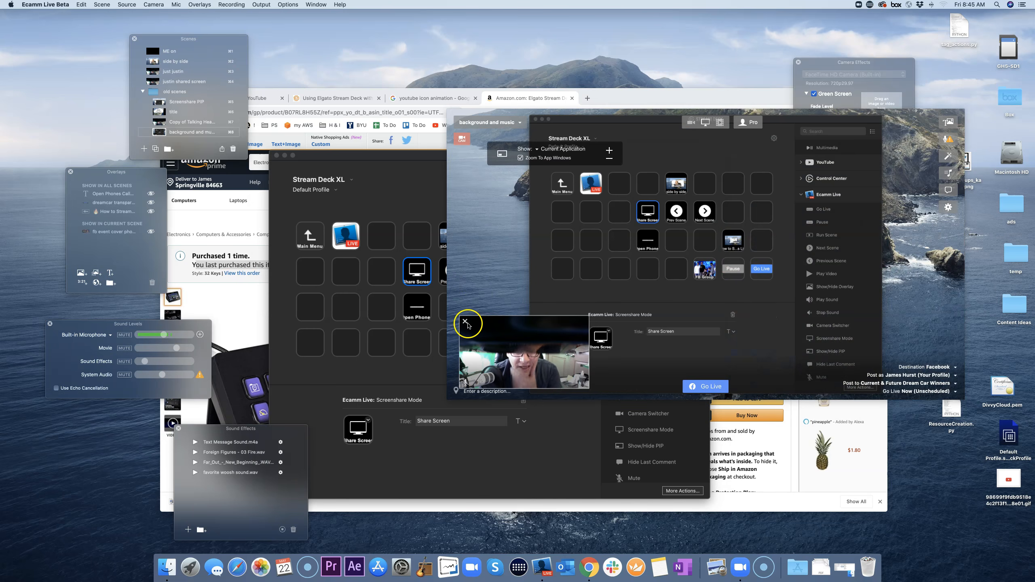
click(465, 322)
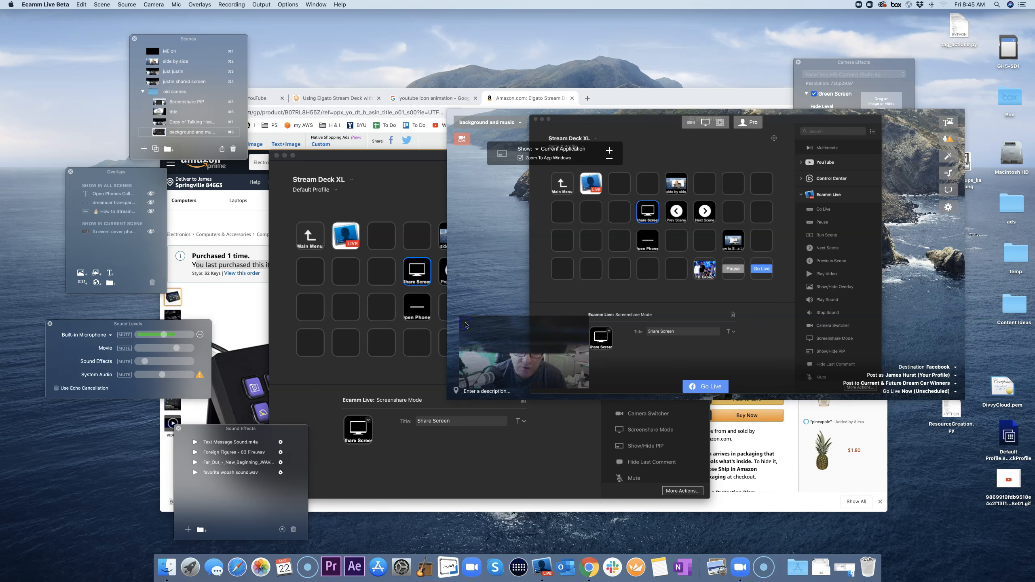
click(422, 244)
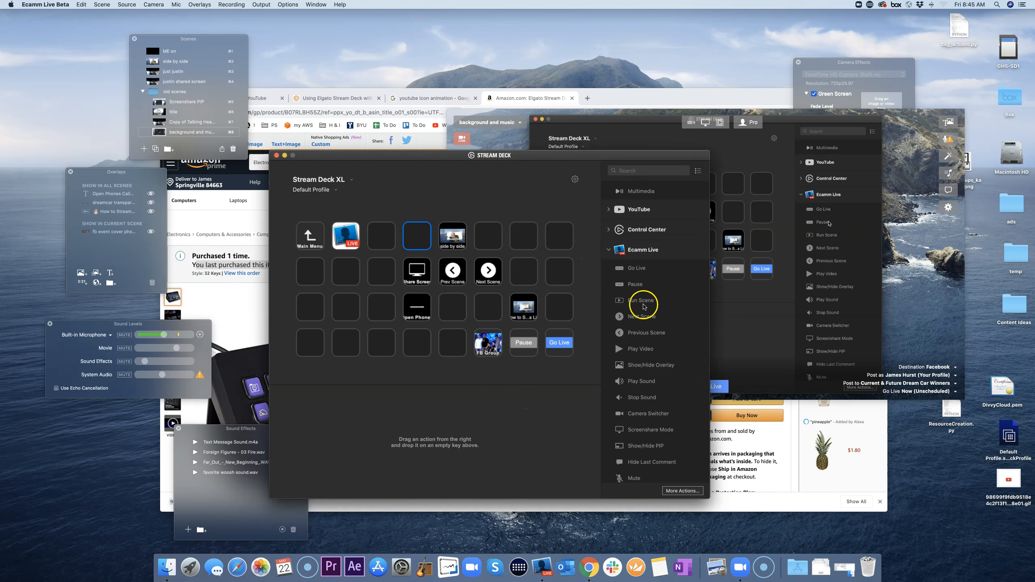
scroll(646, 339, down, 2)
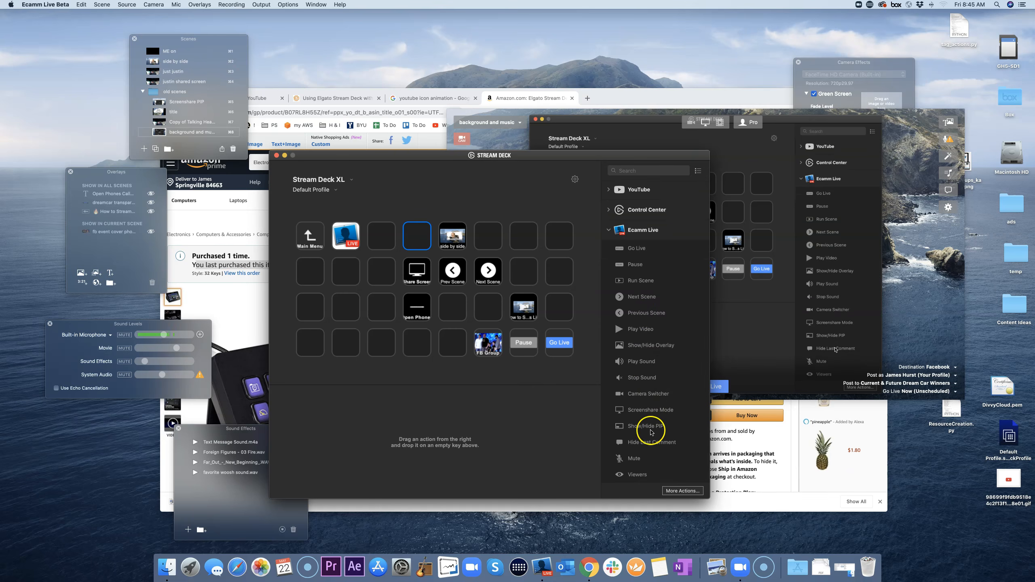
drag(651, 429, 424, 313)
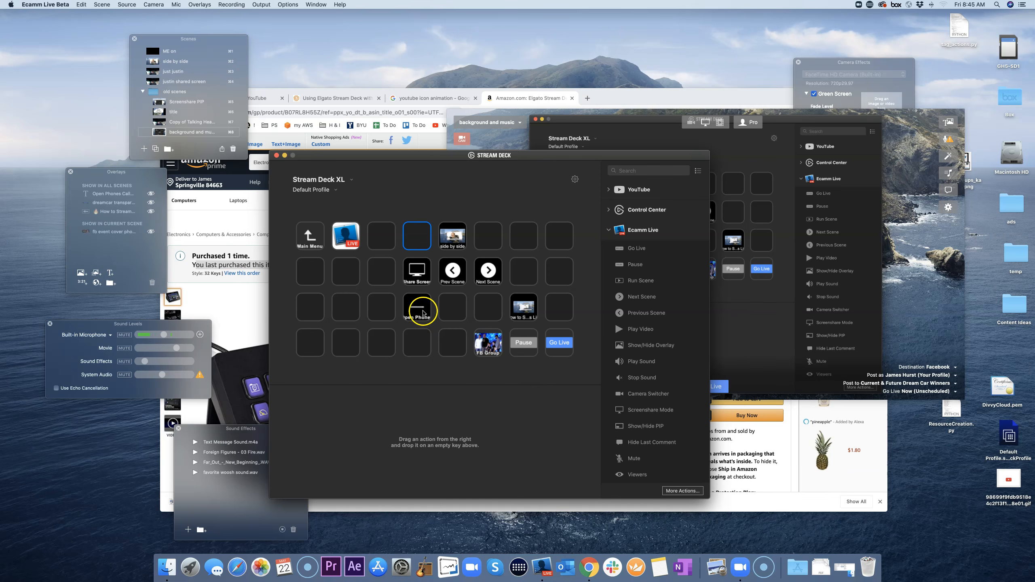
Step: Review the Prev Scene, Next Scene and side by side scene key settings
click(452, 273)
click(488, 271)
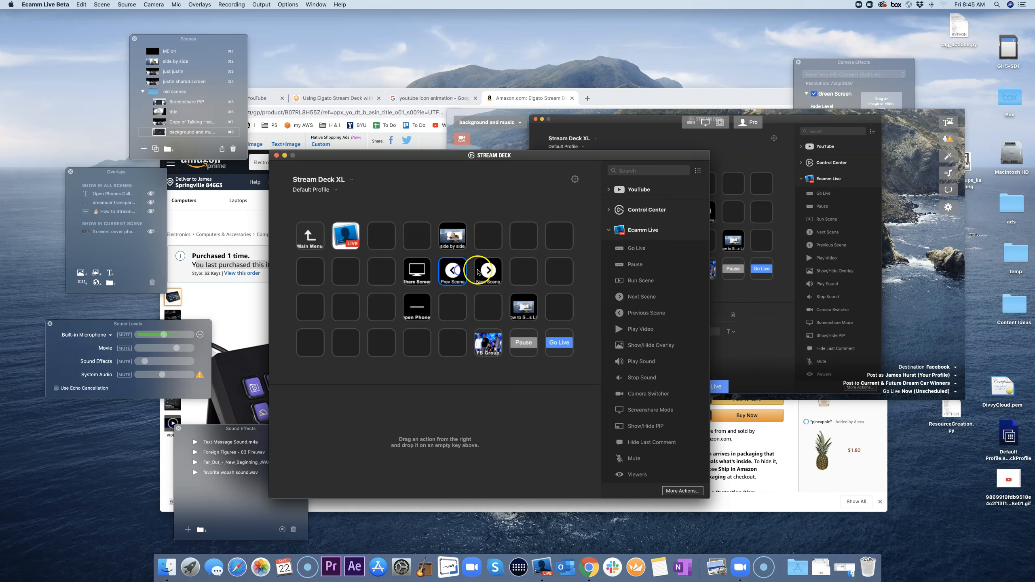
click(455, 241)
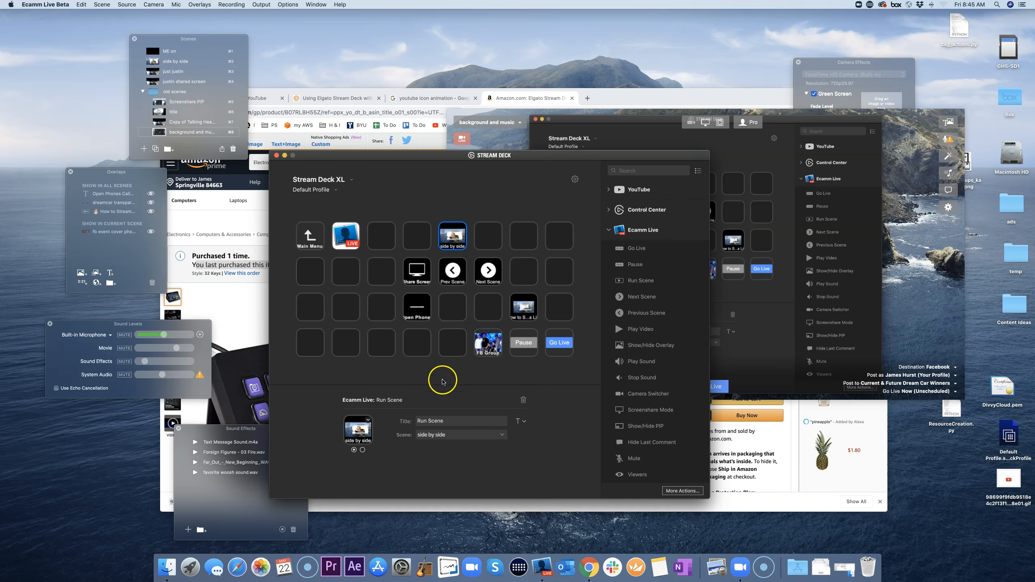
click(405, 379)
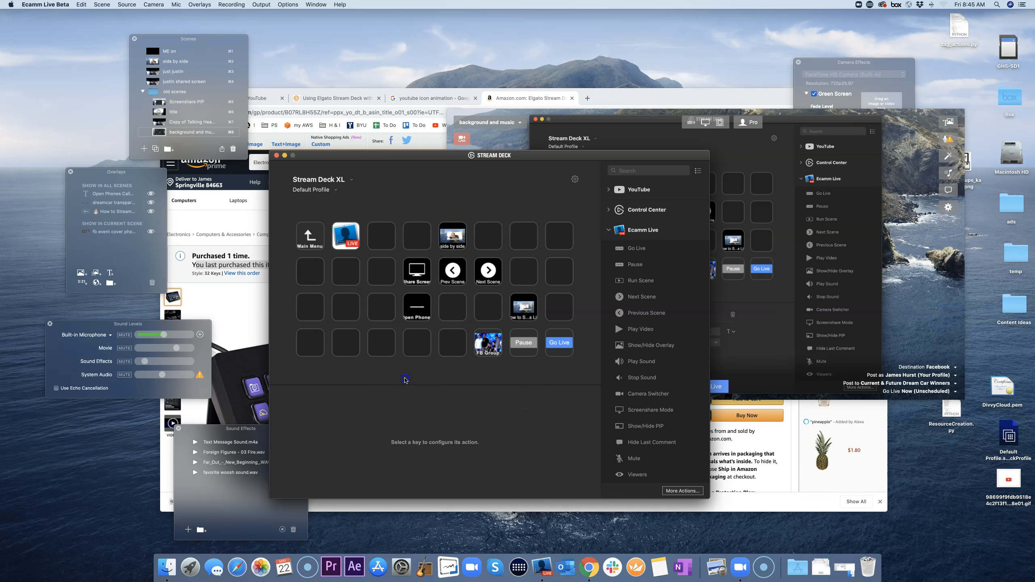
click(449, 236)
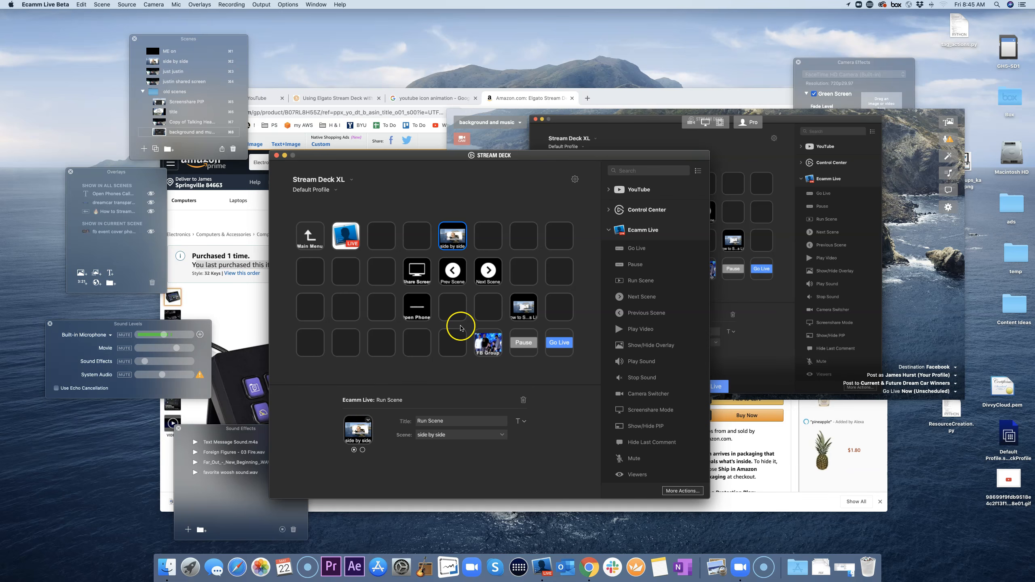
Step: Choose Create New Icon for the Open Phones key to launch Key Creator
click(419, 309)
click(368, 420)
click(384, 443)
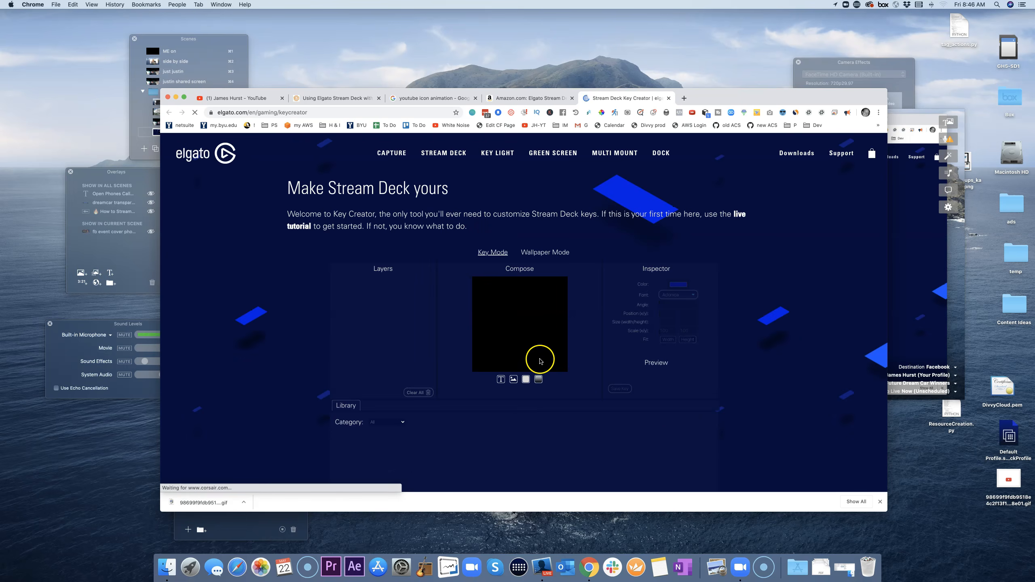
Step: Compose a key icon from the stopwatch library image and save the key
scroll(521, 404, down, 1)
drag(509, 433, 531, 317)
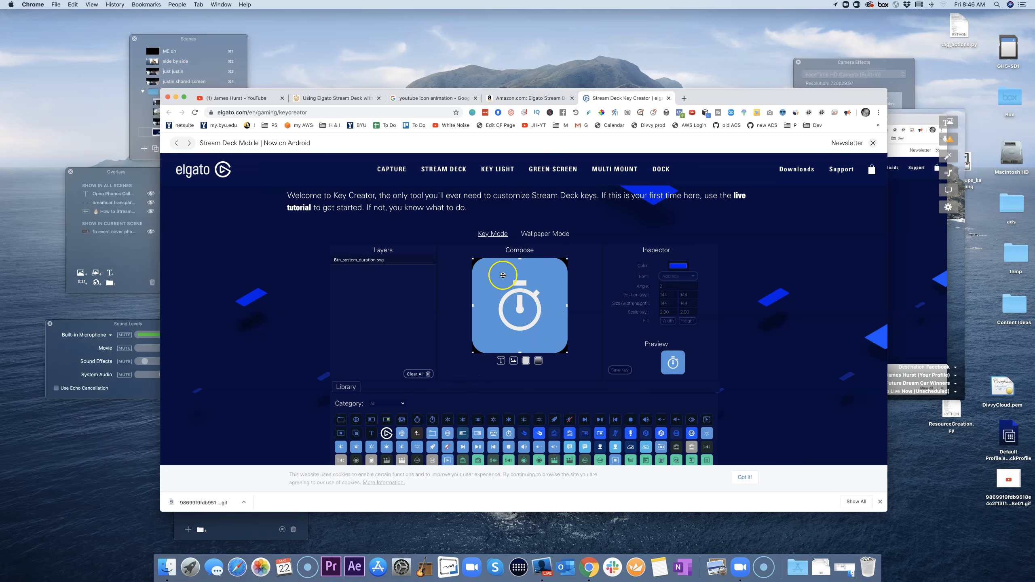
click(620, 369)
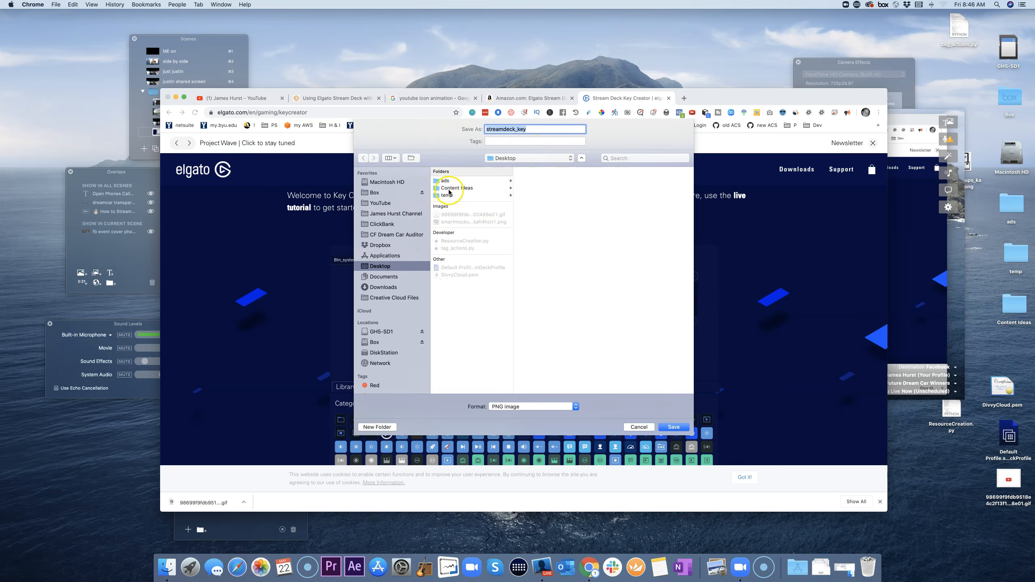
Step: Save the icon as open phones.png in Content Ideas > Stream Deck Icons
click(450, 189)
click(544, 182)
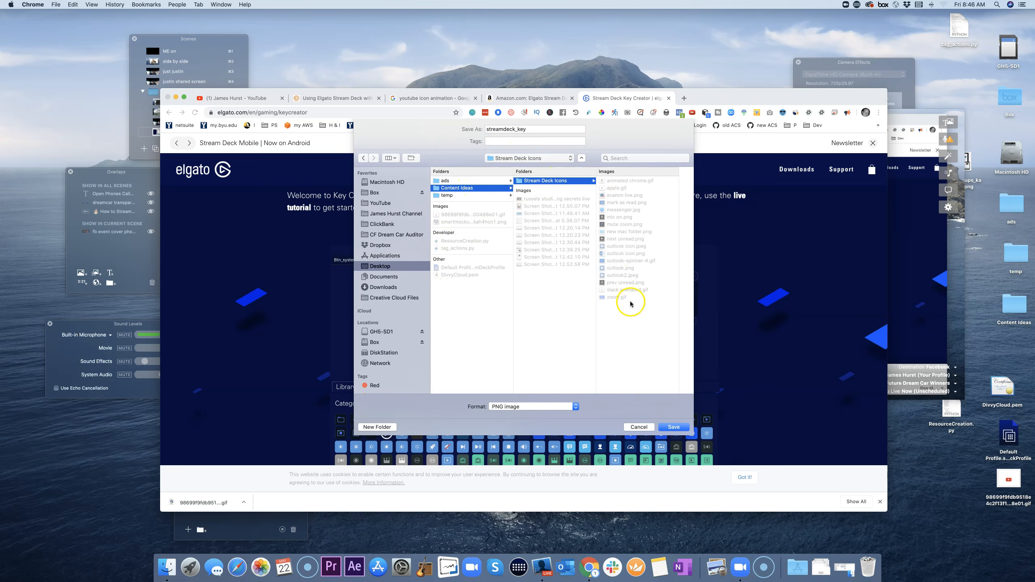
click(540, 131)
key(super+a)
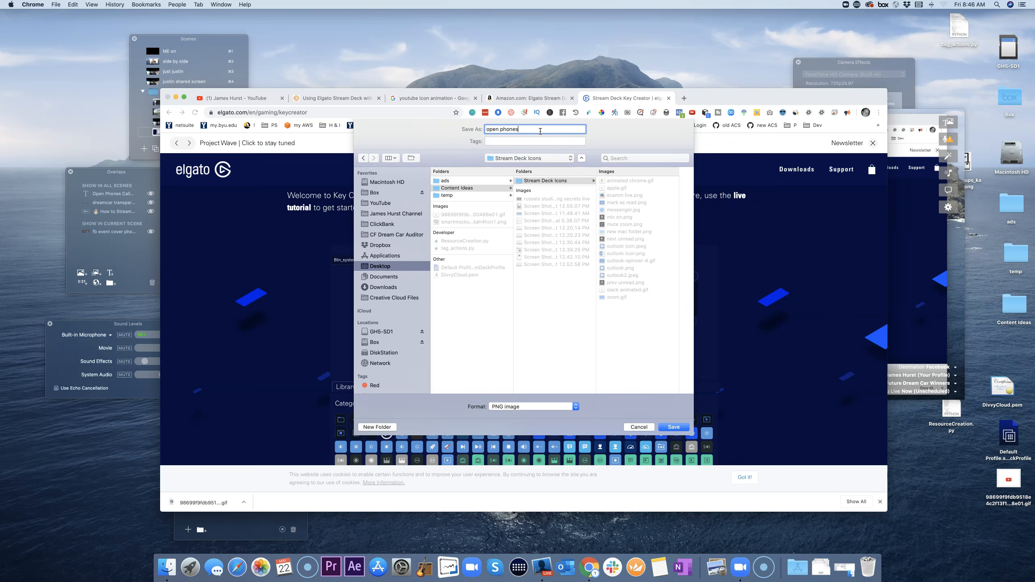
text(open phones)
key(Return)
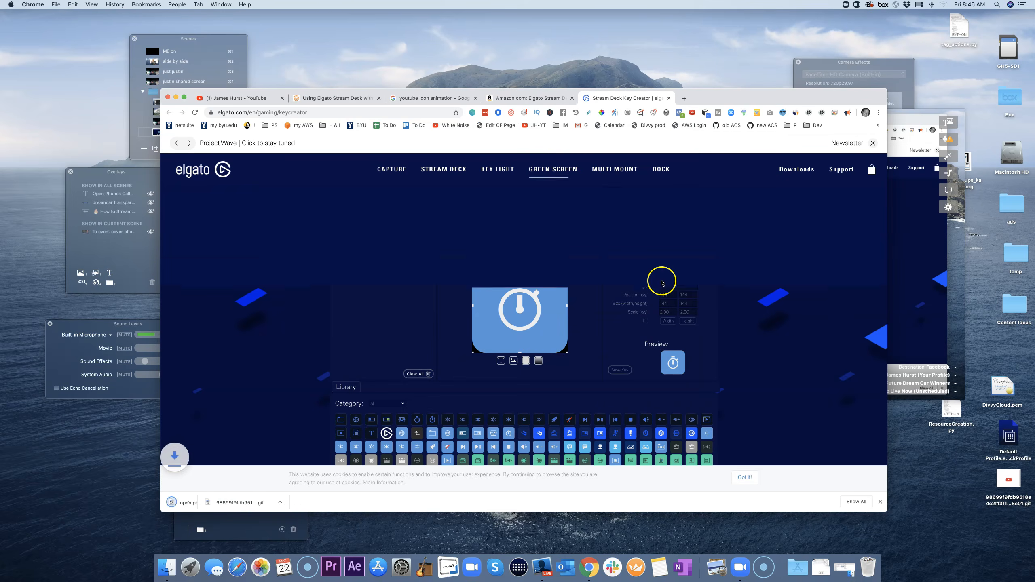
click(401, 527)
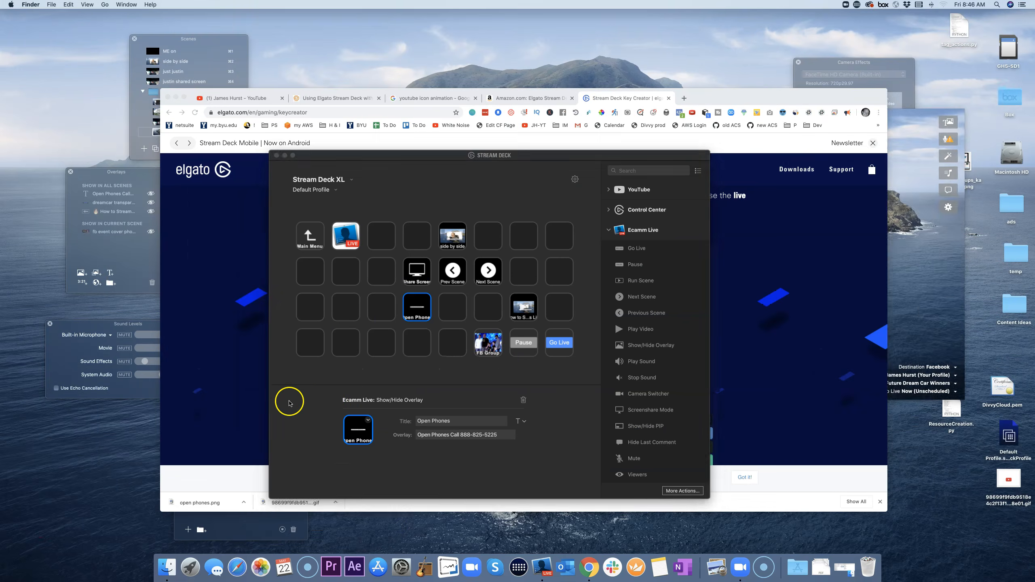
Step: Set the Open Phones key's icon from open phones.png in Stream Deck Icons
click(289, 403)
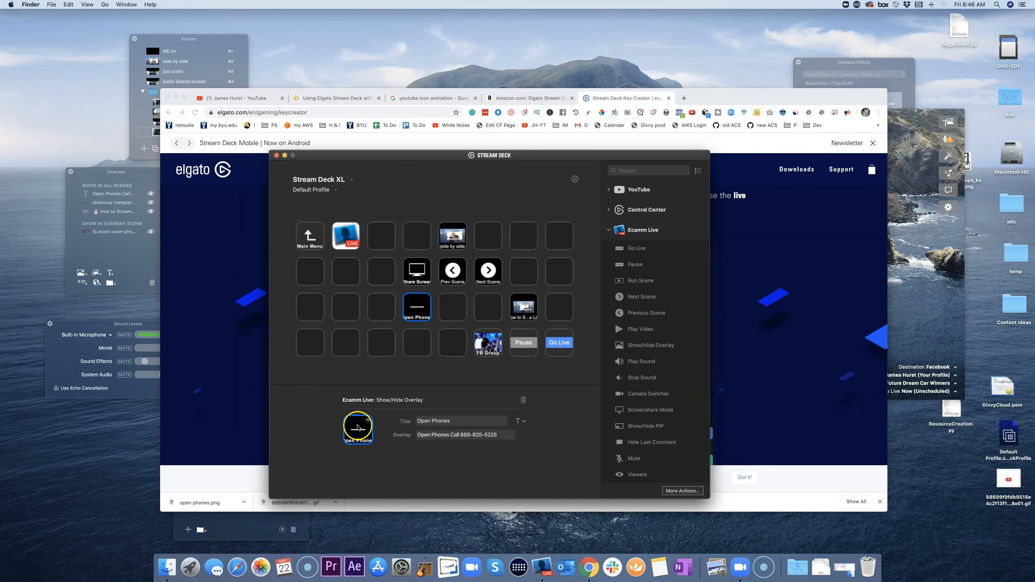
click(368, 420)
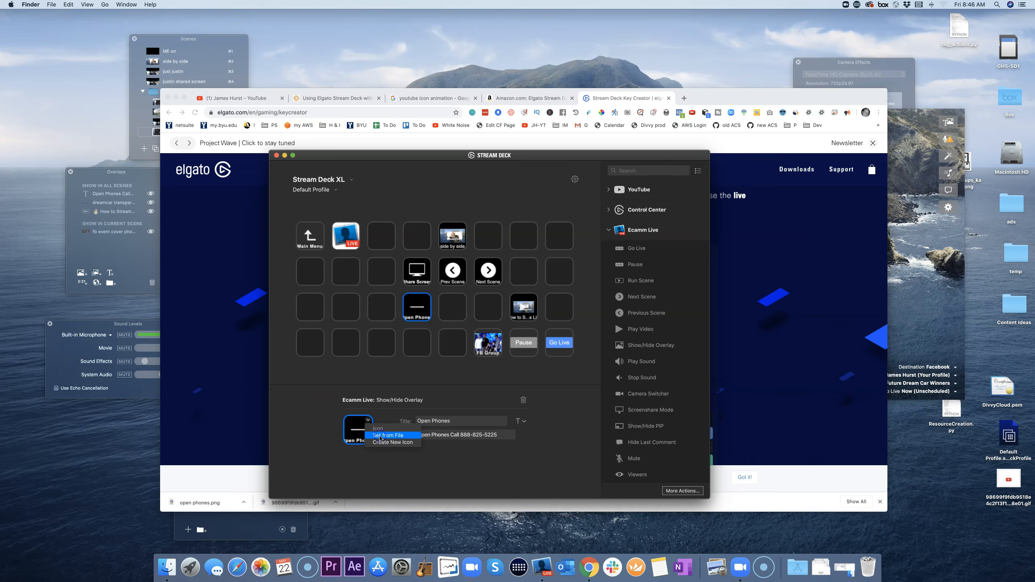
click(385, 435)
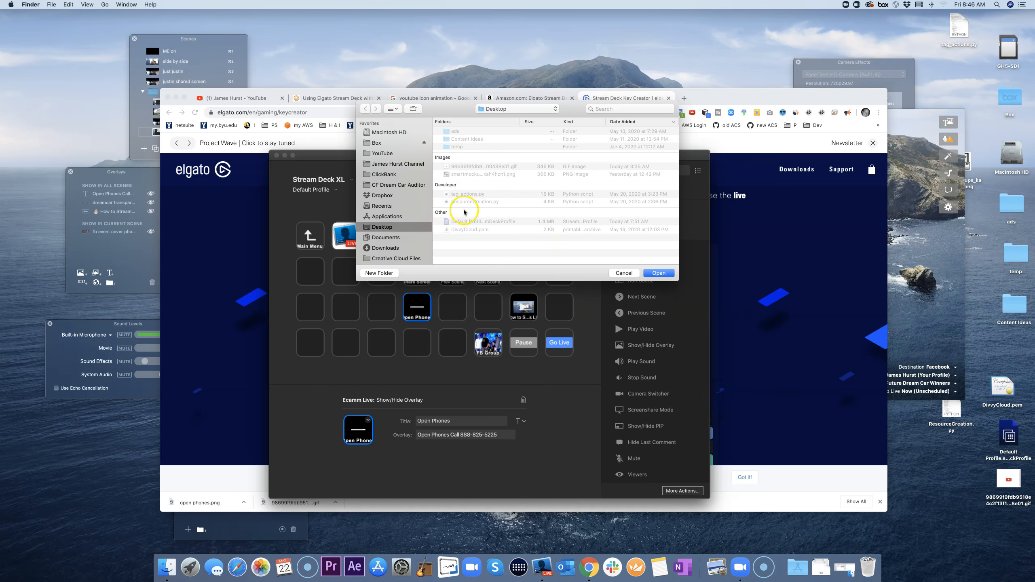
click(494, 114)
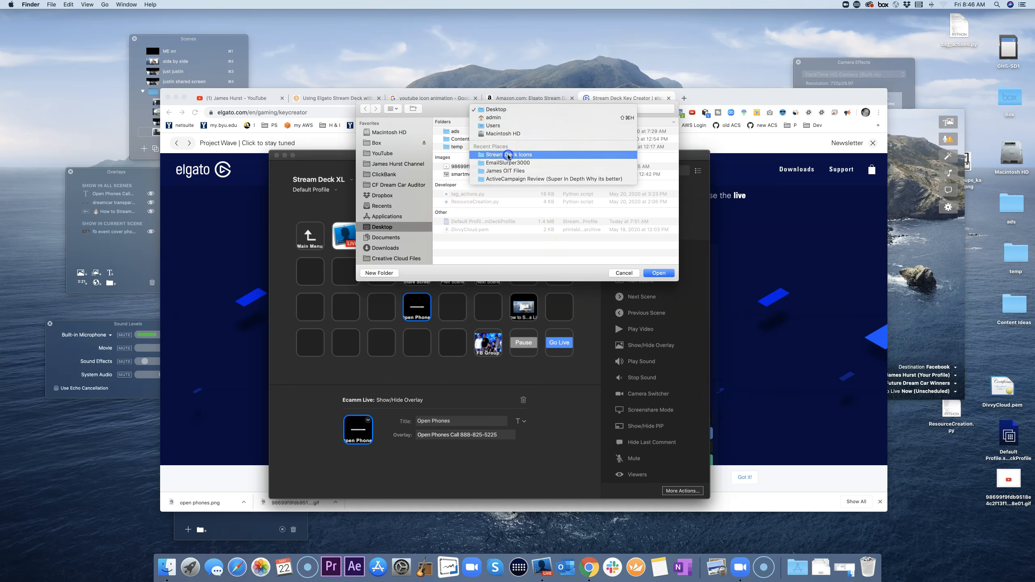
click(508, 155)
click(476, 133)
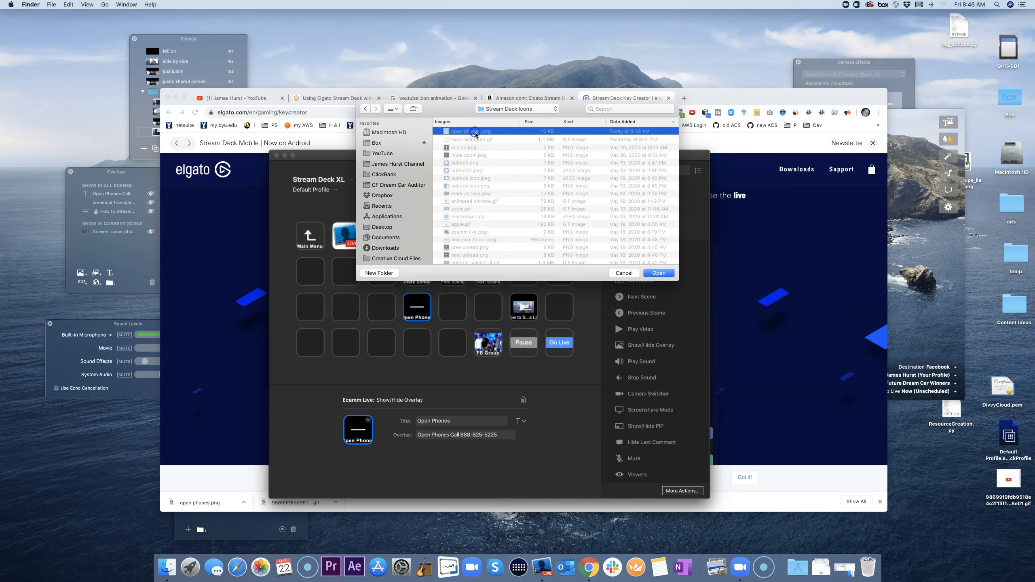
click(657, 272)
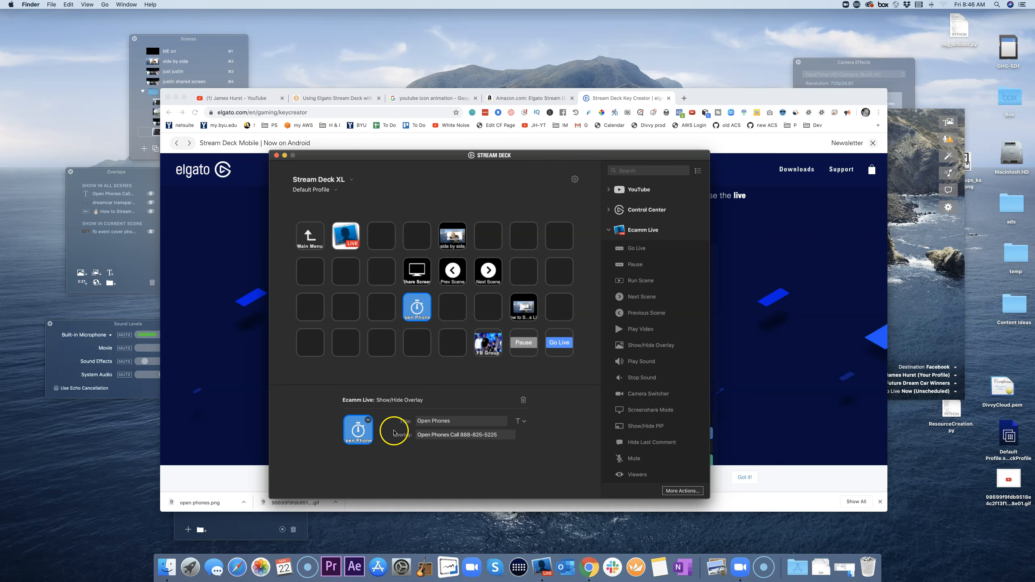
Step: Return to the Main Menu page of app keys, then switch to Chrome
click(382, 379)
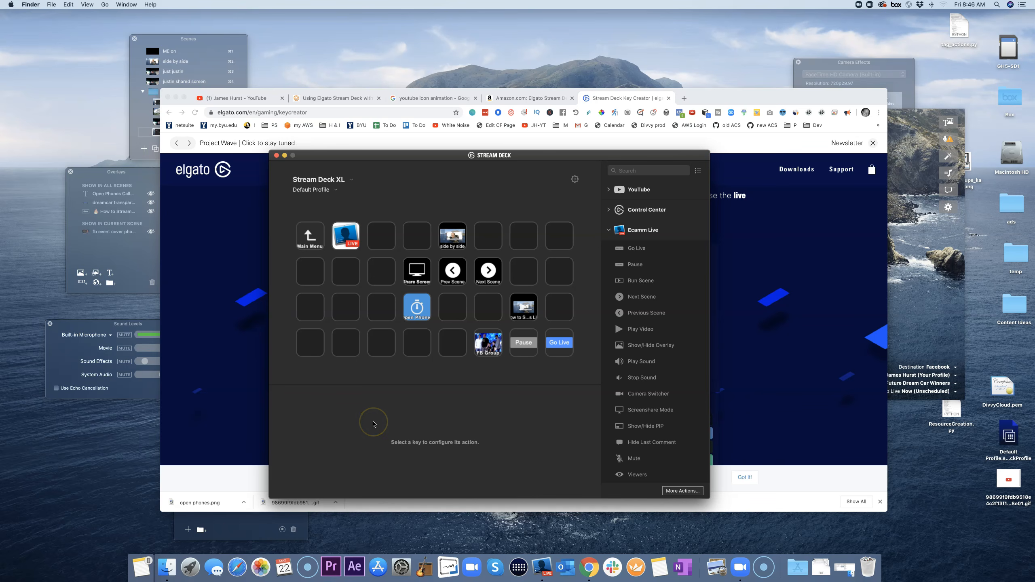
click(383, 402)
double_click(310, 235)
click(414, 202)
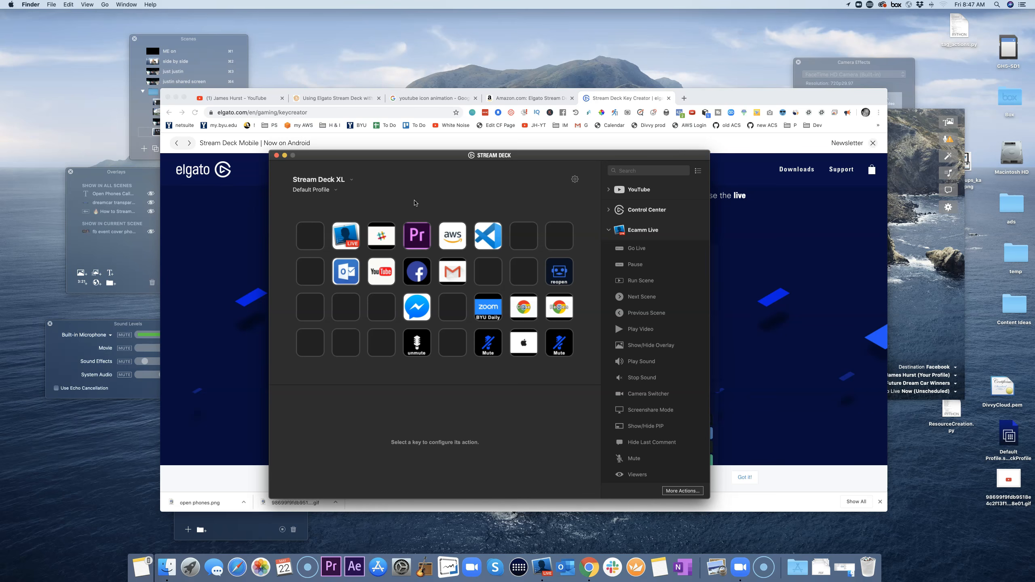
click(402, 473)
click(400, 387)
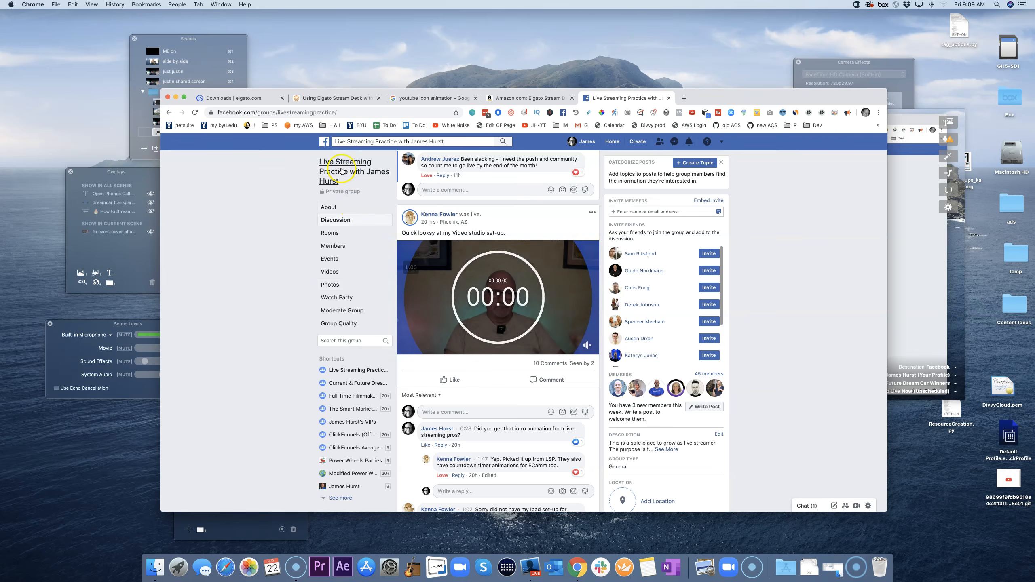
Step: Scroll the Facebook group's Discussion feed to review earlier Ecamm Live broadcast posts
click(341, 151)
mouse_move(541, 319)
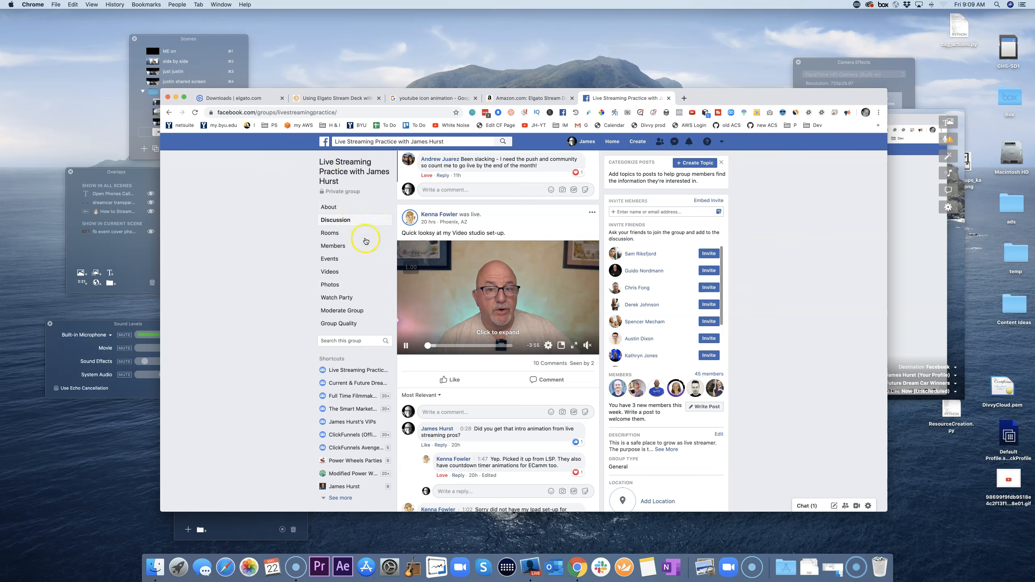
scroll(541, 319, down, 6)
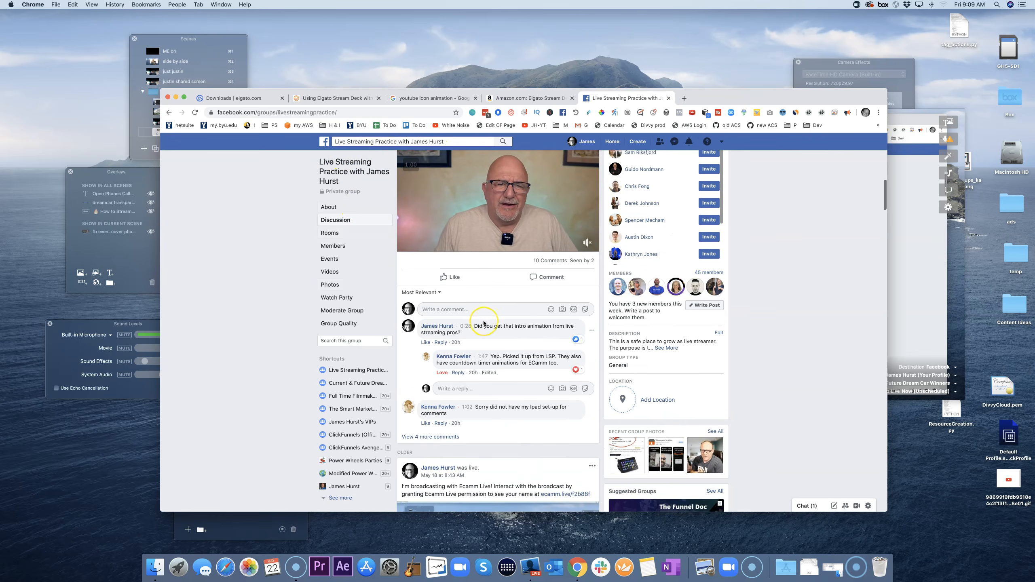
scroll(484, 321, down, 4)
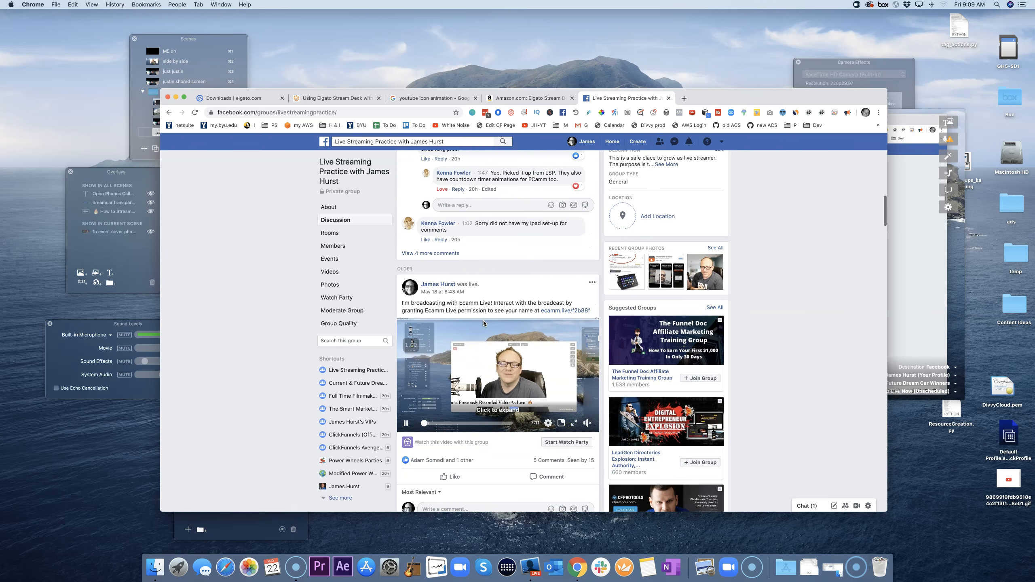
scroll(484, 321, up, 1)
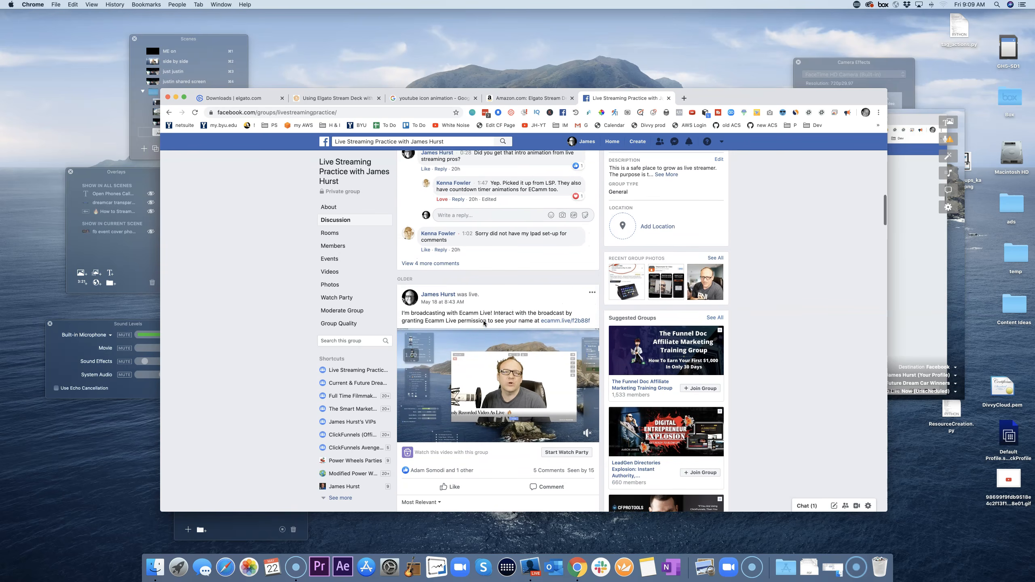
scroll(484, 324, up, 1)
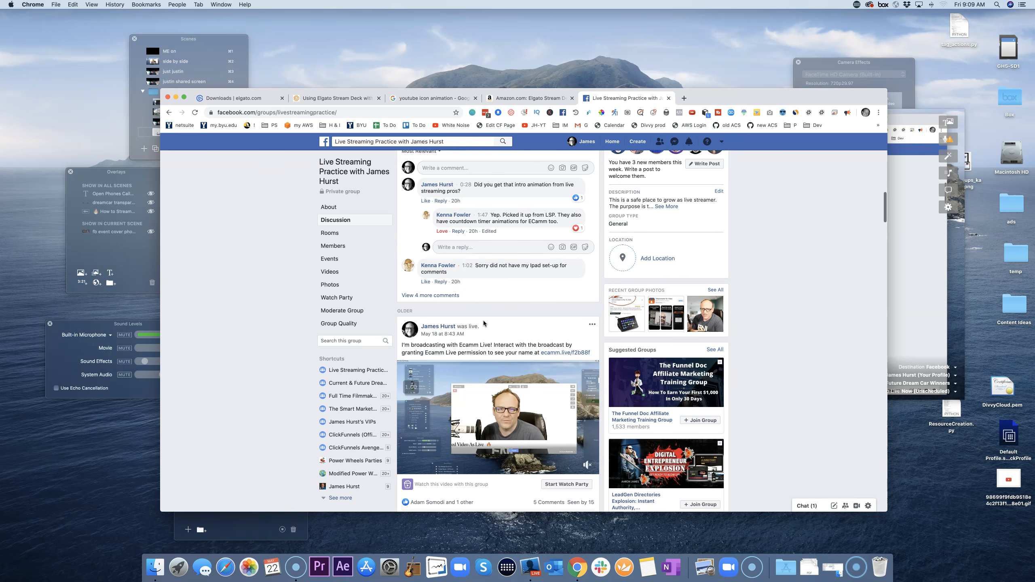